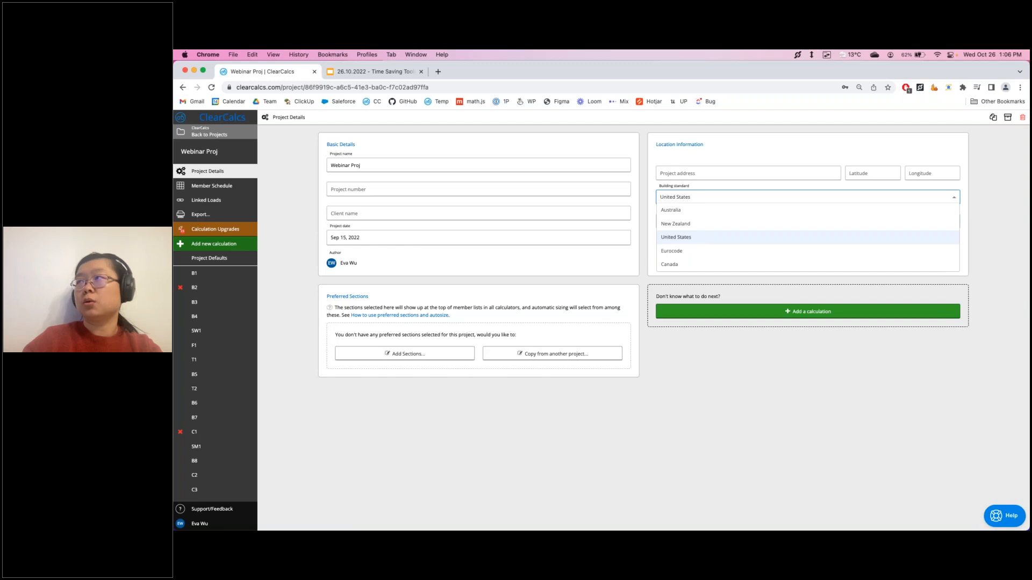
Choose United States as the project's building standard
{"action": "left_click", "coordinate": [698, 242]}
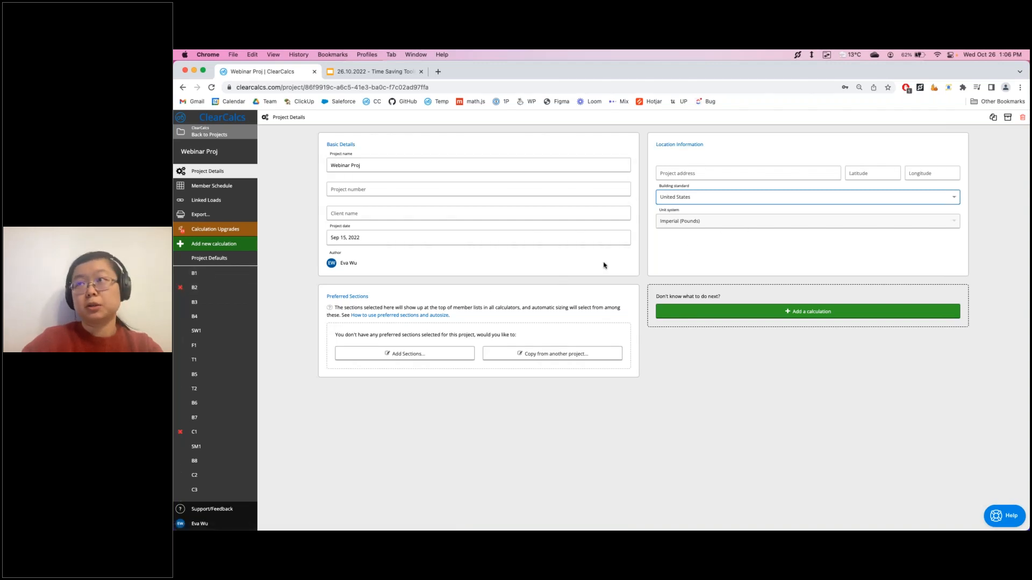
Switch to the Time Saving Tools presentation in Google Slides and show the slides "Set project defaults" and "Loads & Geometry: Project Defaults"
{"action": "left_click", "coordinate": [379, 74]}
{"action": "scroll", "coordinate": [217, 317], "scroll_direction": "down", "scroll_amount": 3}
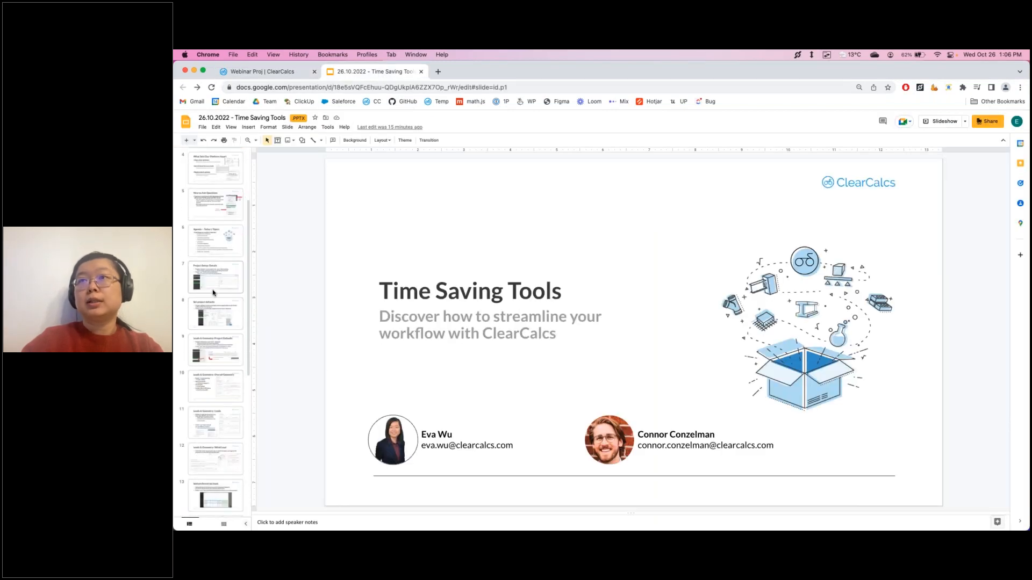
{"action": "left_click", "coordinate": [217, 316]}
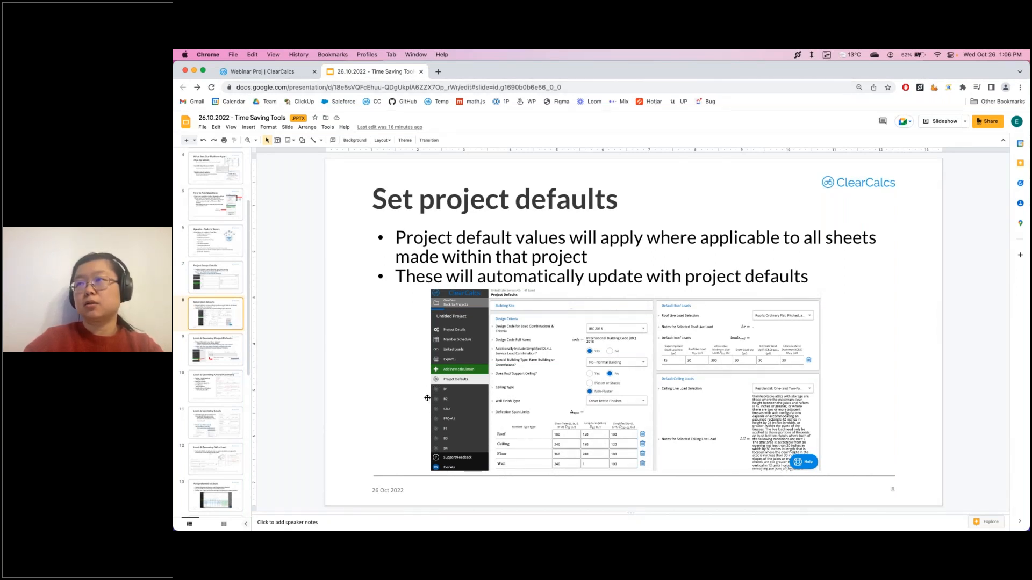
{"action": "left_click", "coordinate": [210, 354]}
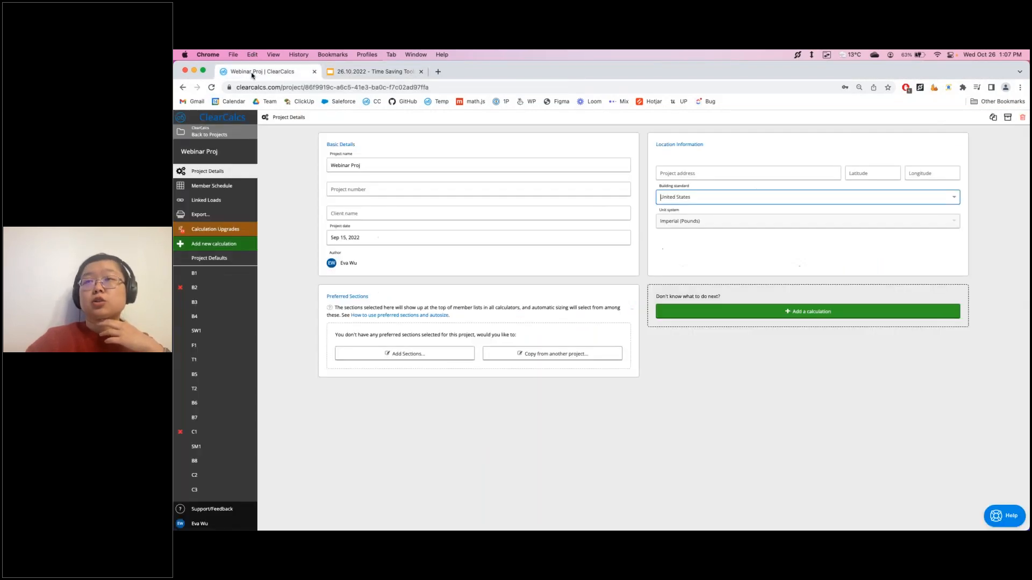
Switch to ClearCalcs and inspect the default superimposed dead load and roof live load in the project defaults of Webinar Proj
{"action": "left_click", "coordinate": [251, 72]}
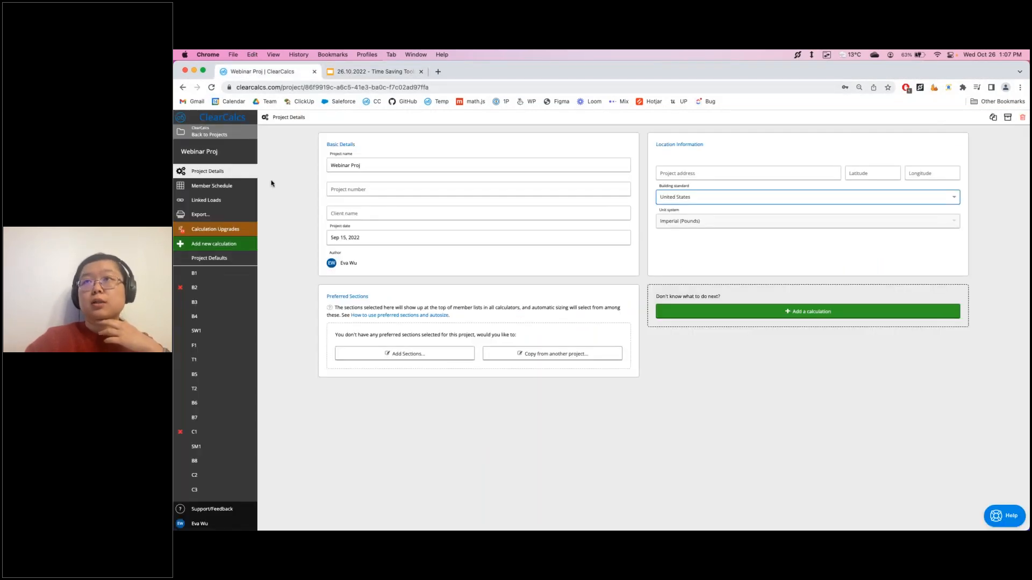
{"action": "left_click", "coordinate": [194, 260]}
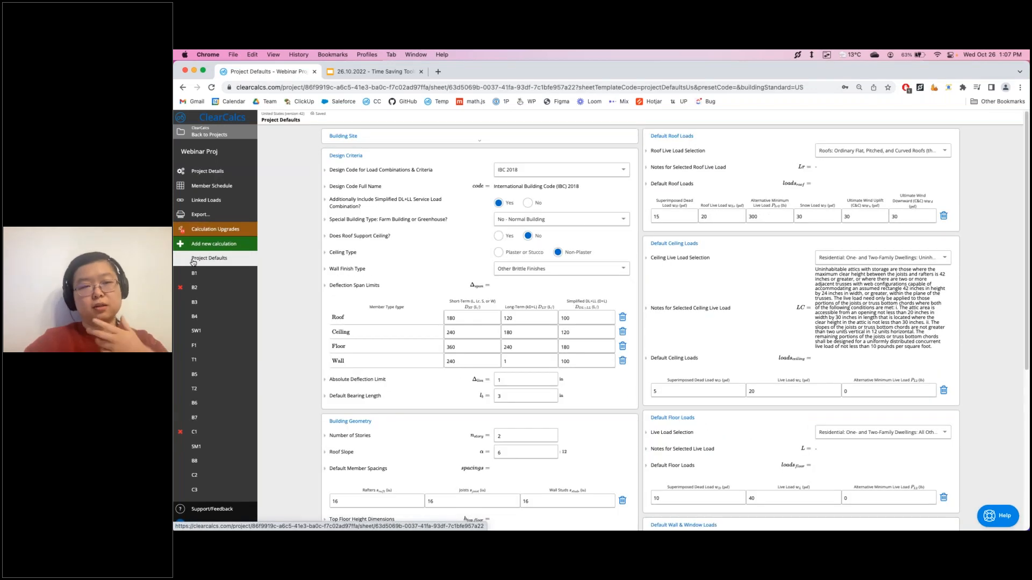
{"action": "left_click", "coordinate": [677, 217]}
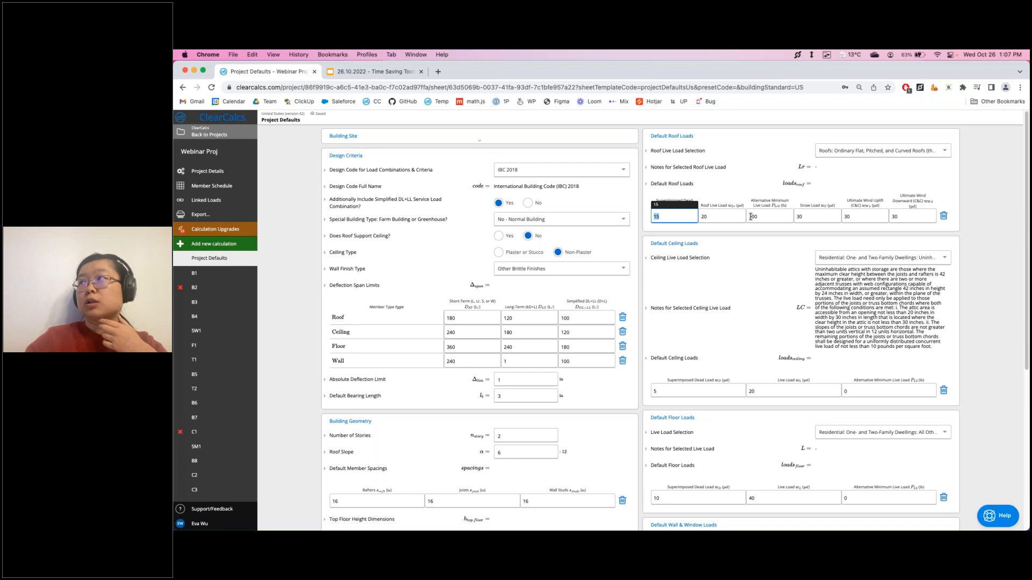
{"action": "left_click", "coordinate": [736, 217]}
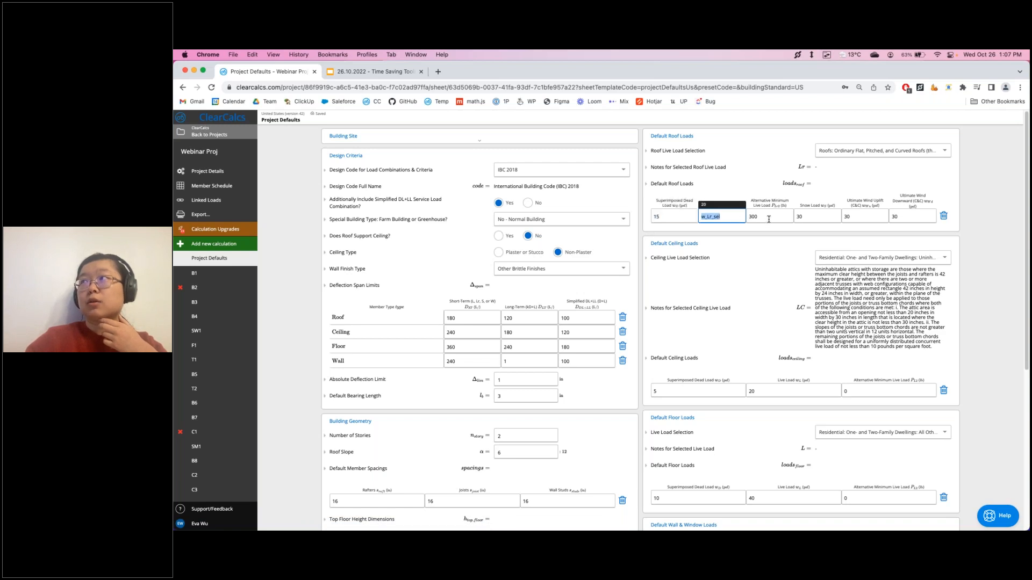
Add a new US Wood Beam (ASD) calculation of the Rafter type to the project
{"action": "left_click", "coordinate": [221, 244]}
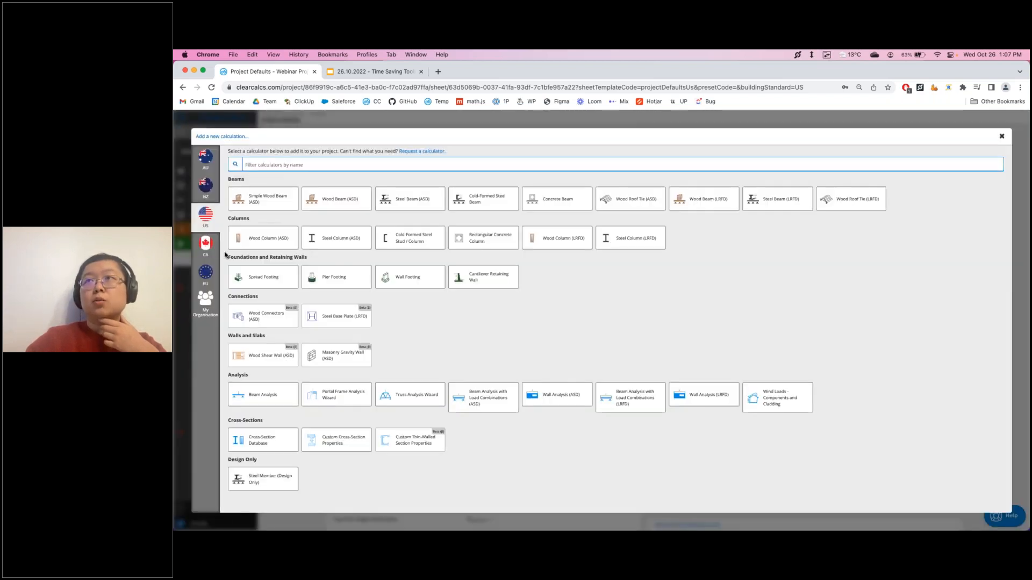
{"action": "left_click", "coordinate": [327, 201]}
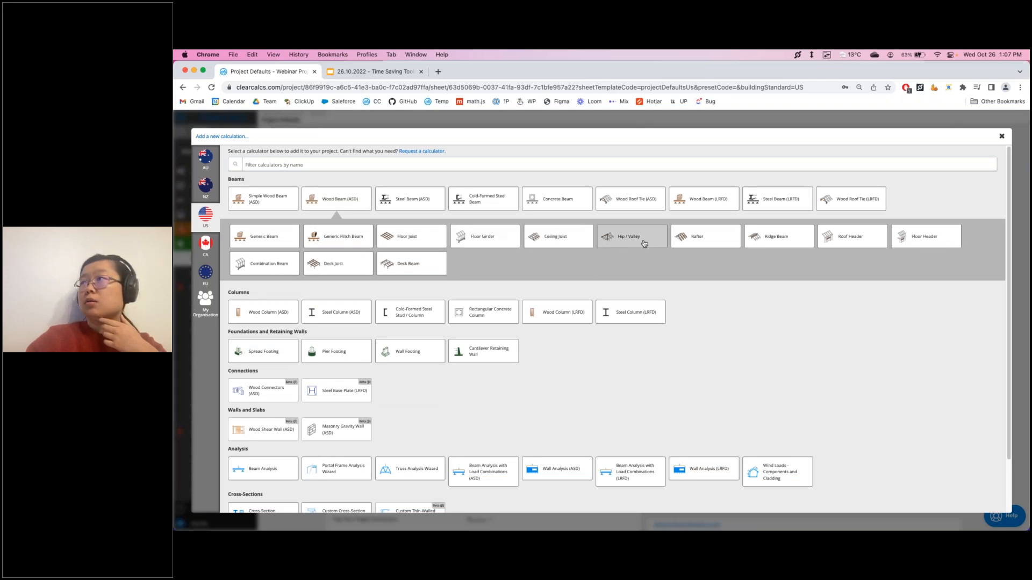
{"action": "left_click", "coordinate": [682, 246]}
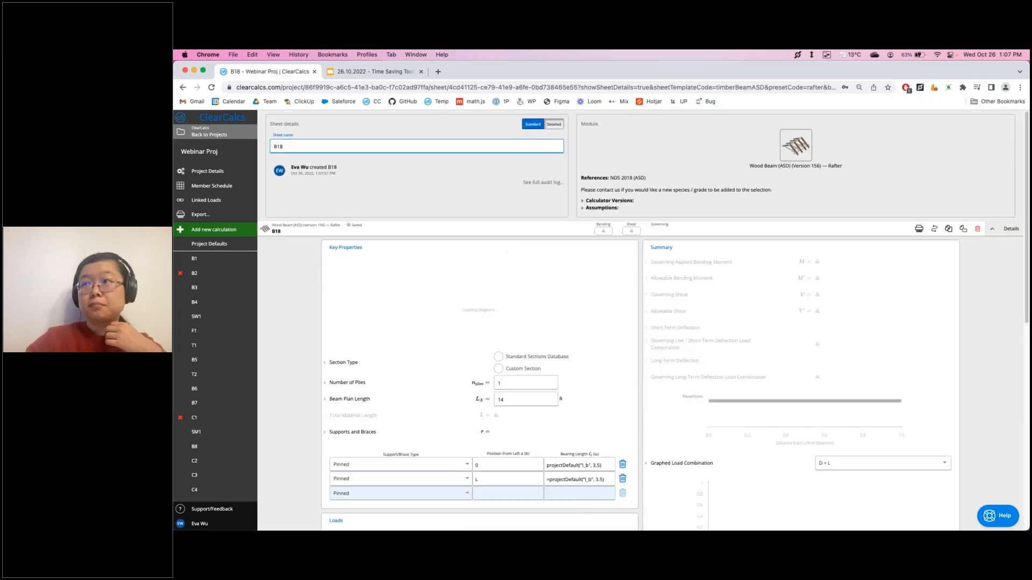
Examine the formulas behind the dead, live and roof live magnitudes of the rafter's Roof Load, leaving the values as they are
{"action": "scroll", "coordinate": [508, 250], "scroll_direction": "down", "scroll_amount": 10}
{"action": "scroll", "coordinate": [580, 392], "scroll_direction": "down", "scroll_amount": 1}
{"action": "left_click", "coordinate": [591, 391]}
{"action": "left_click", "coordinate": [658, 303]}
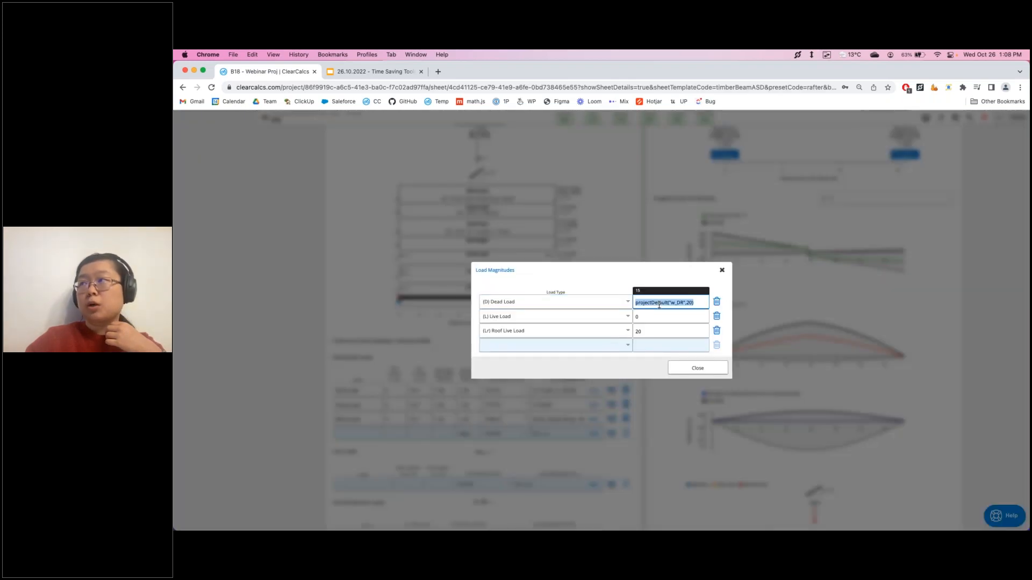
{"action": "left_click", "coordinate": [659, 331]}
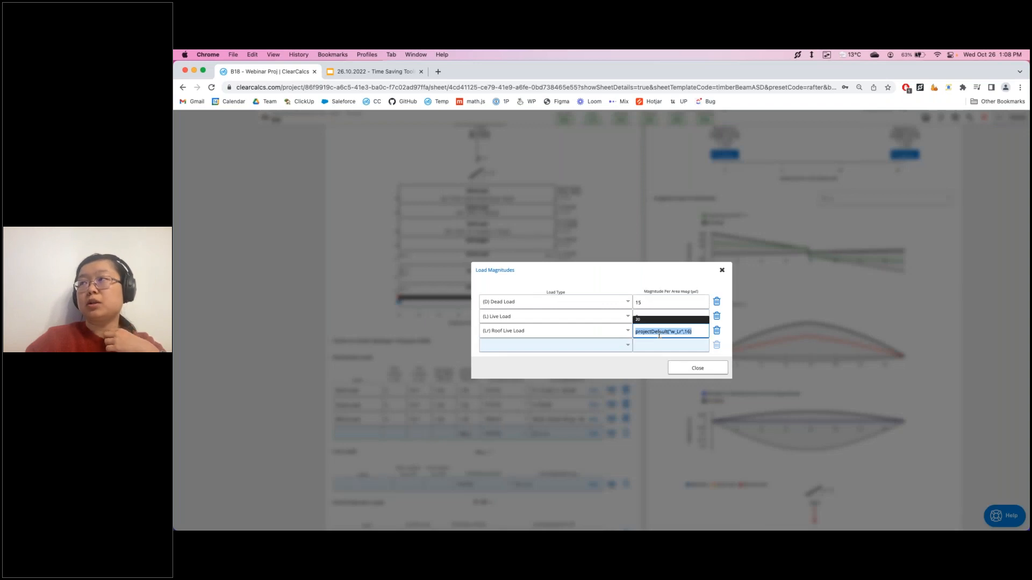
{"action": "left_click", "coordinate": [666, 316]}
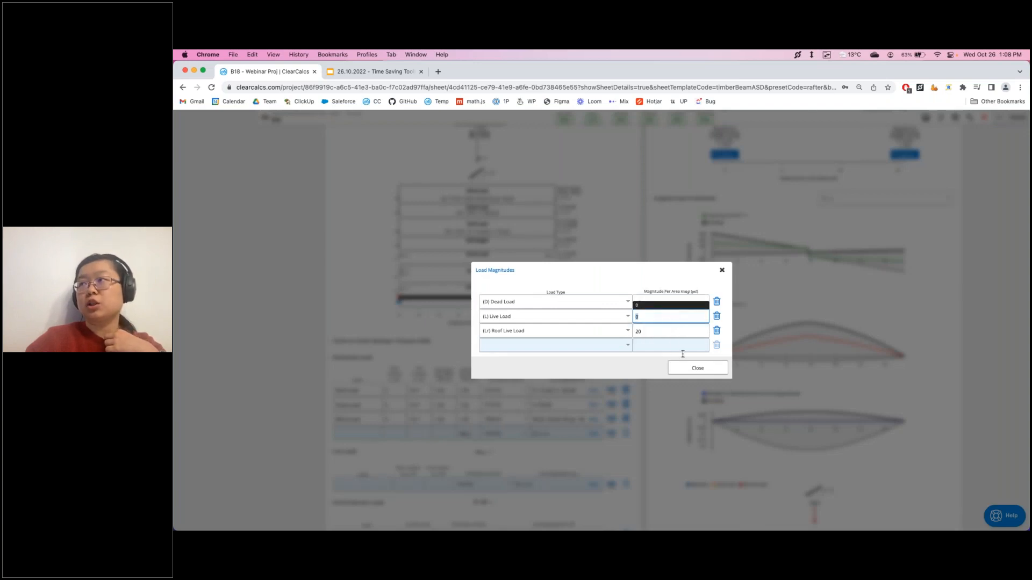
{"action": "left_click", "coordinate": [679, 332]}
{"action": "left_click", "coordinate": [677, 304]}
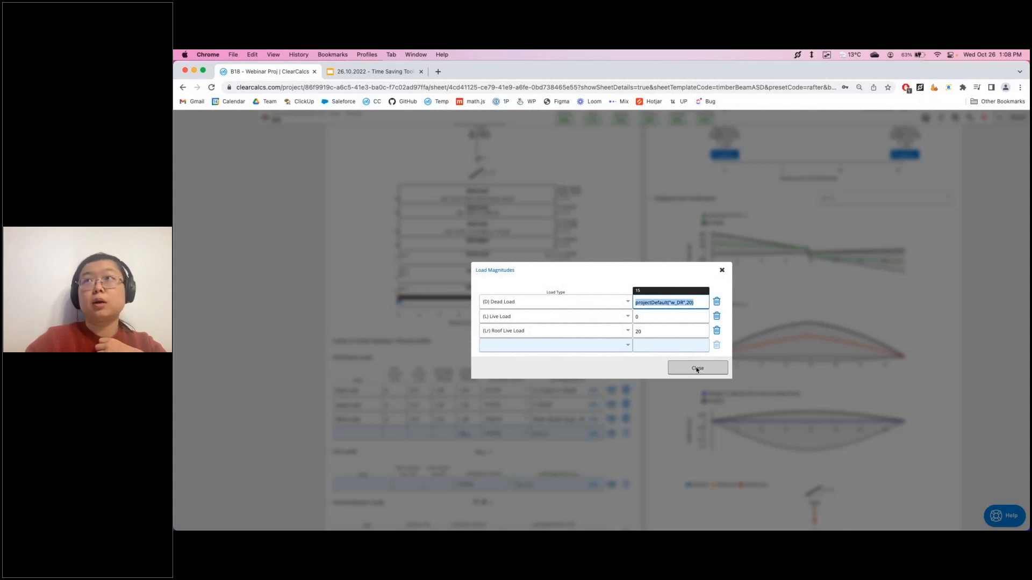
{"action": "left_click", "coordinate": [697, 368]}
Switch to the Google Slides presentation and show the slide "Loads & Geometry: Overall Geometry"
{"action": "left_click", "coordinate": [376, 71]}
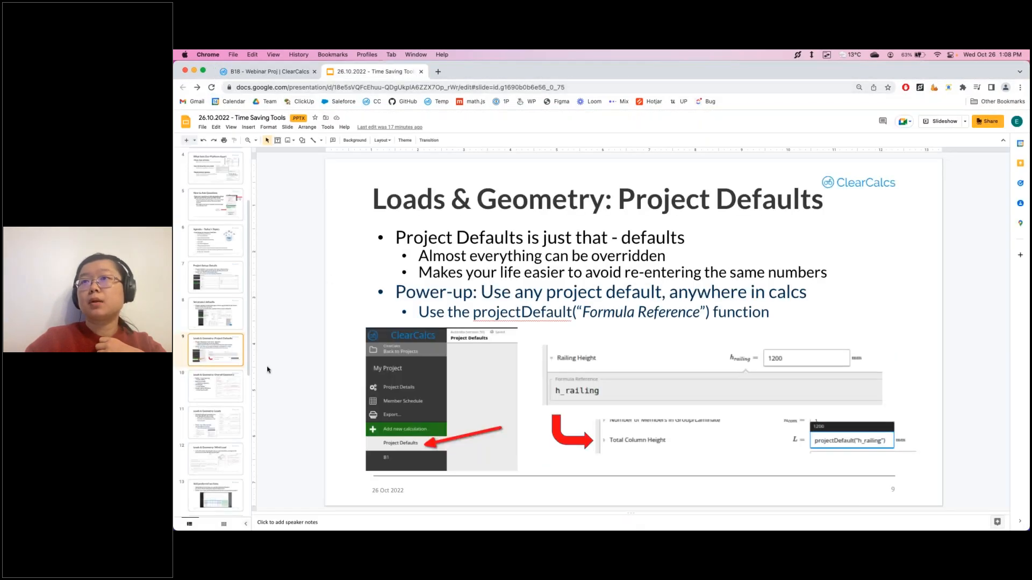
{"action": "left_click", "coordinate": [216, 388]}
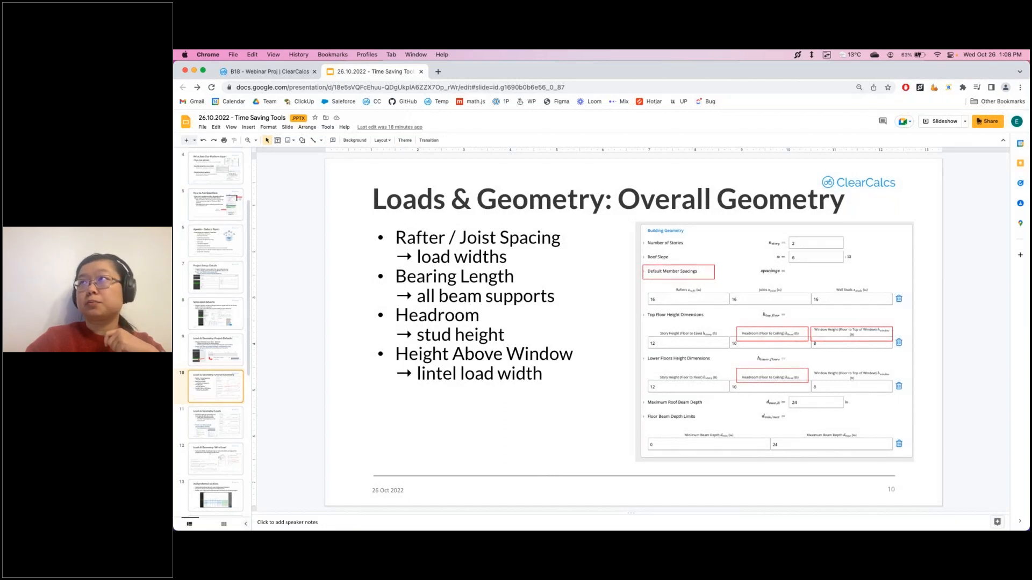
Switch to ClearCalcs and inspect the default bearing length in the project defaults
{"action": "left_click", "coordinate": [276, 73]}
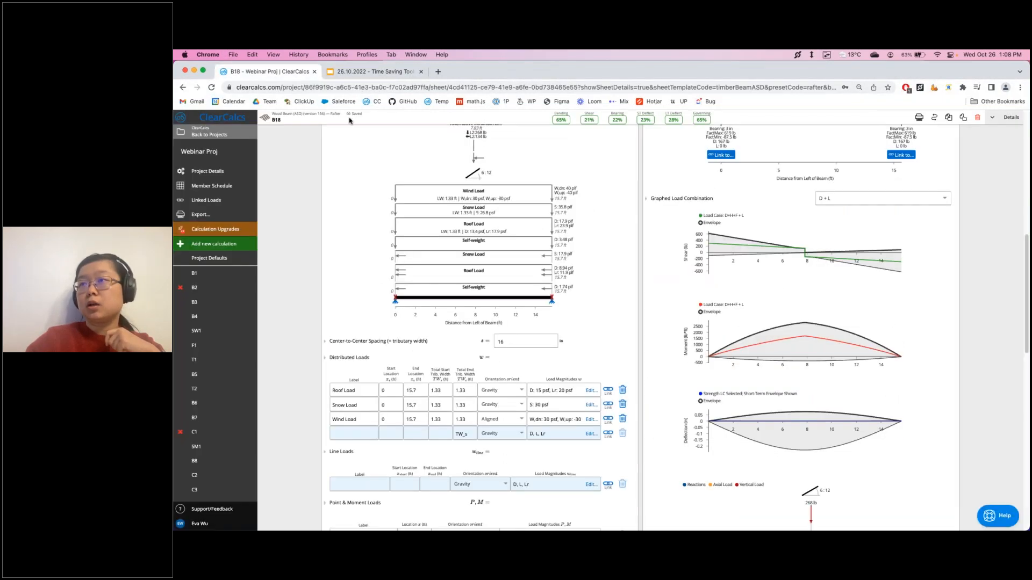
{"action": "left_click", "coordinate": [215, 260]}
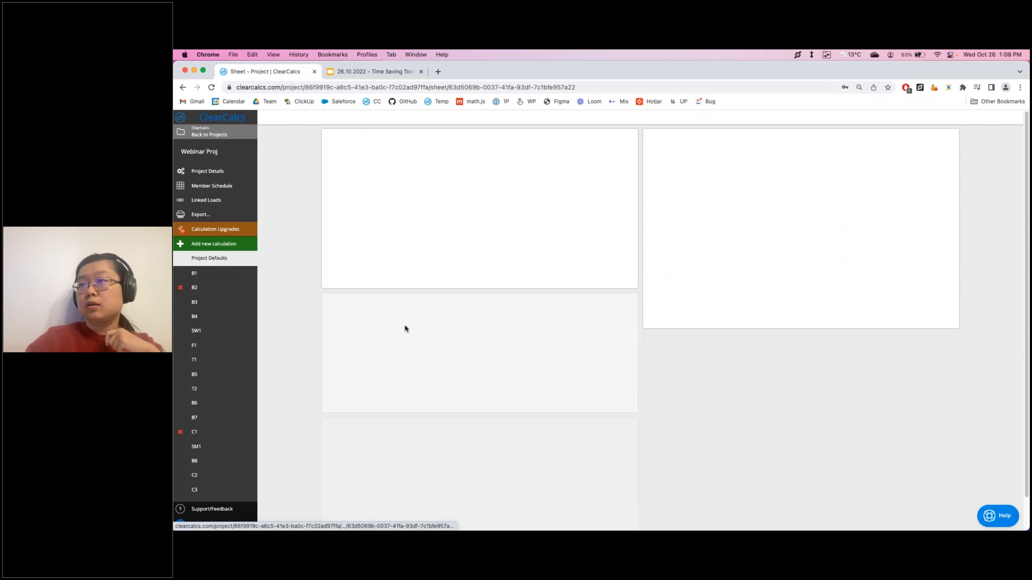
{"action": "scroll", "coordinate": [389, 410], "scroll_direction": "down", "scroll_amount": 2}
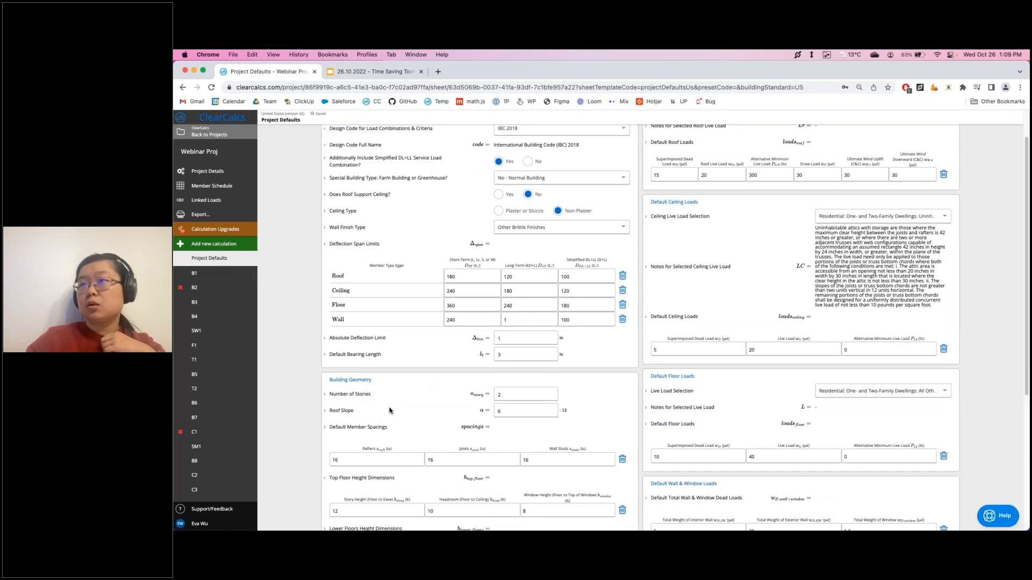
{"action": "scroll", "coordinate": [389, 411], "scroll_direction": "down", "scroll_amount": 3}
{"action": "left_click", "coordinate": [508, 291]}
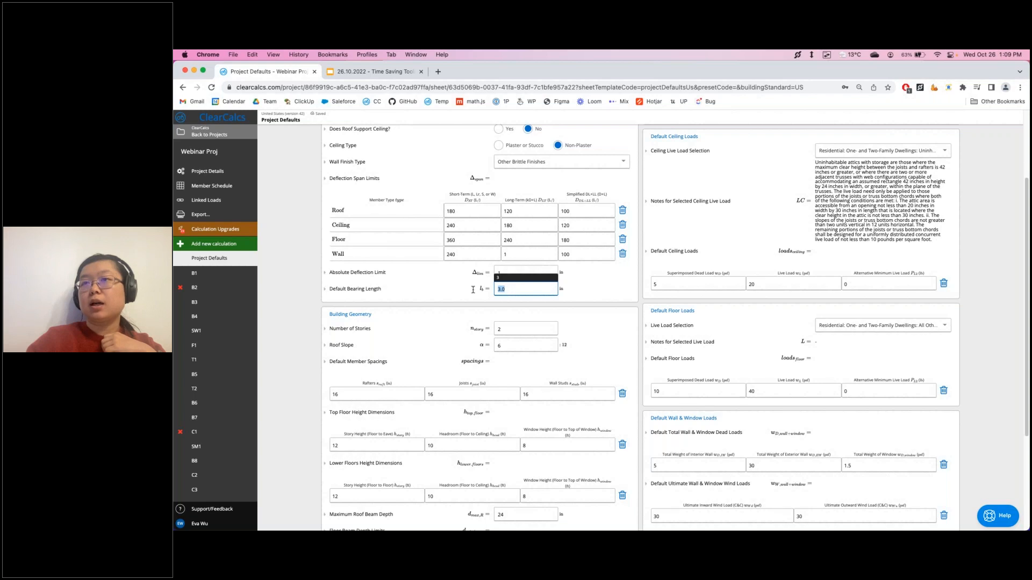
Open the B18 rafter calculation and check the bearing length formulas of both pinned supports
{"action": "scroll", "coordinate": [216, 451], "scroll_direction": "down", "scroll_amount": 6}
{"action": "left_click", "coordinate": [215, 494]}
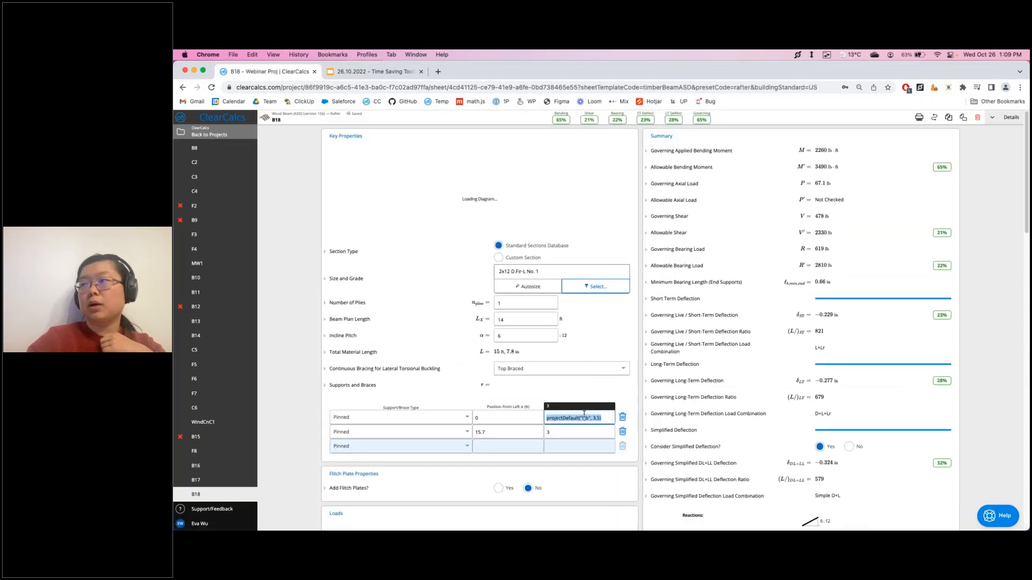
{"action": "left_click", "coordinate": [586, 430]}
{"action": "left_click", "coordinate": [589, 417]}
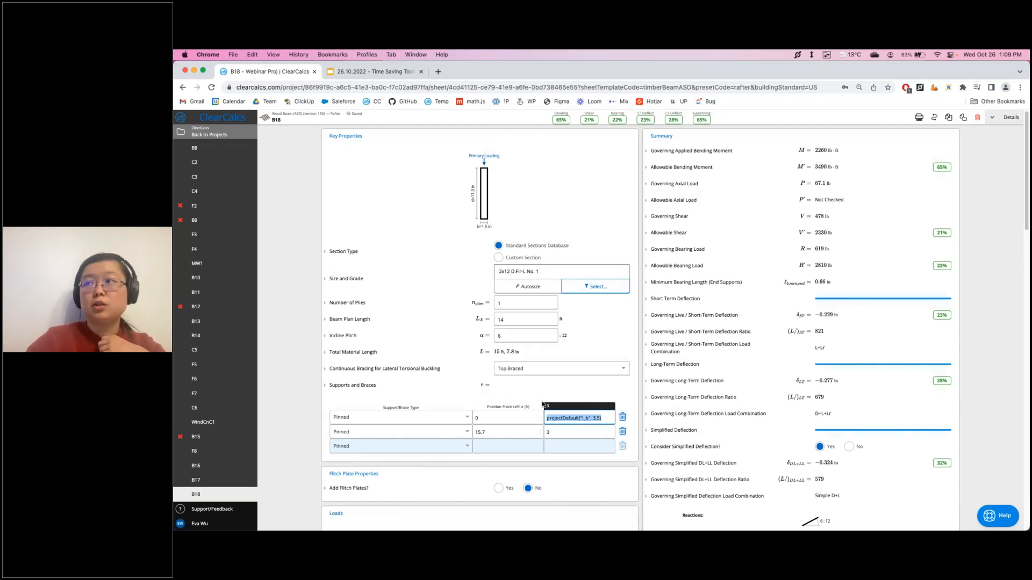
{"action": "left_click_drag", "start_coordinate": [563, 432], "coordinate": [554, 409]}
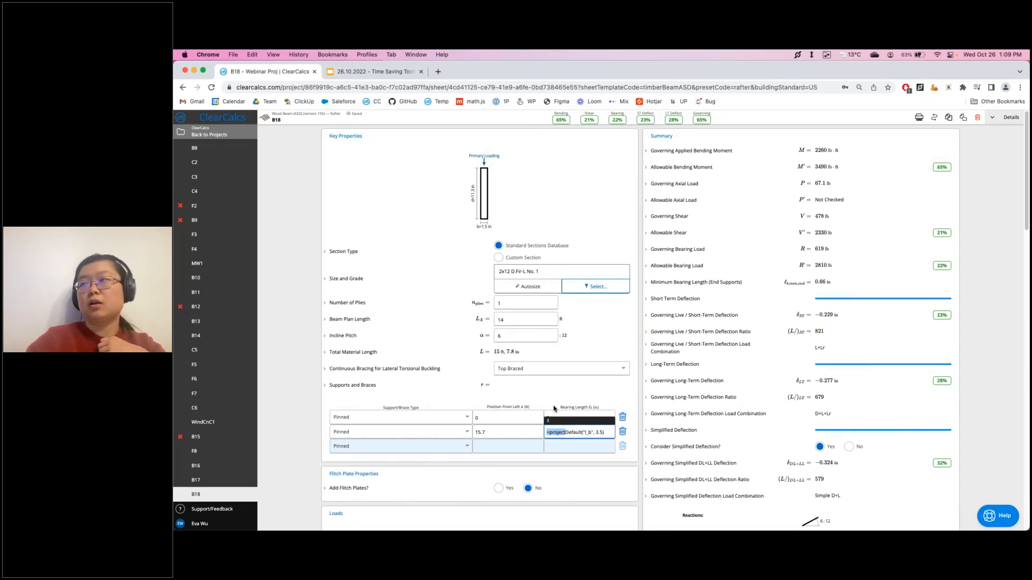
{"action": "left_click", "coordinate": [558, 407]}
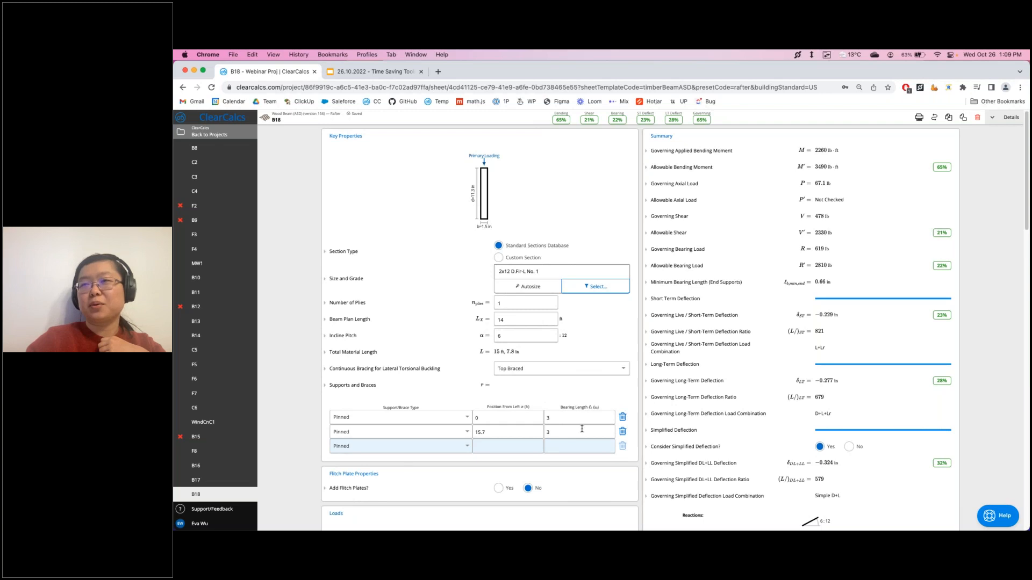
{"action": "scroll", "coordinate": [197, 359], "scroll_direction": "up", "scroll_amount": 5}
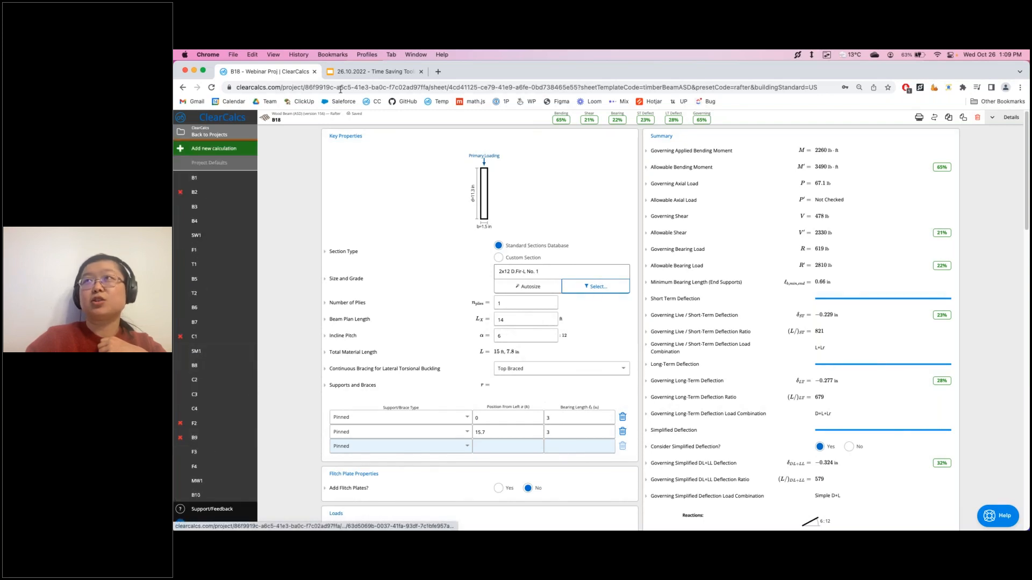
Switch to the Google Slides presentation and show the slide "Loads & Geometry: Loads"
{"action": "left_click", "coordinate": [361, 76]}
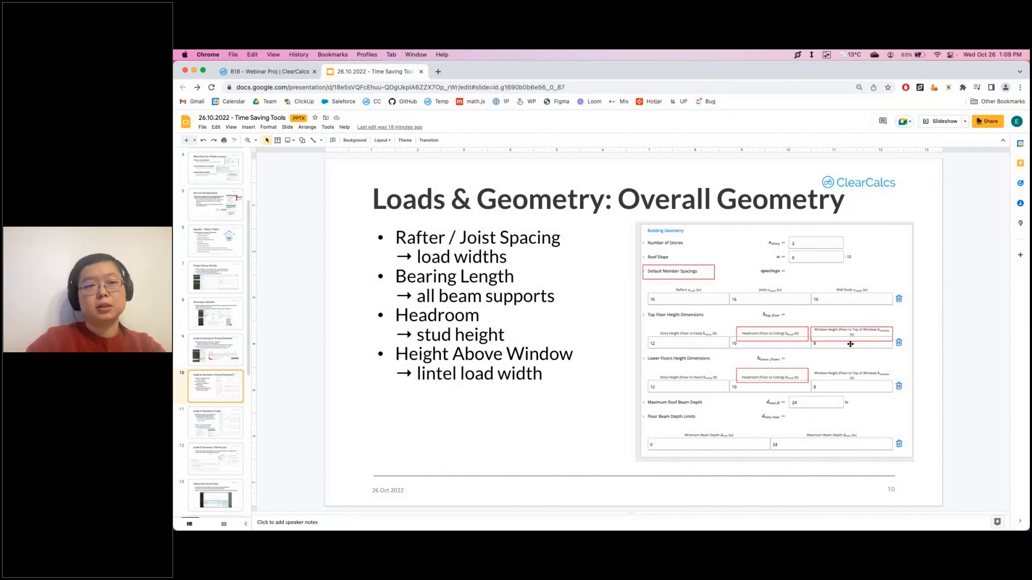
{"action": "left_click", "coordinate": [217, 428]}
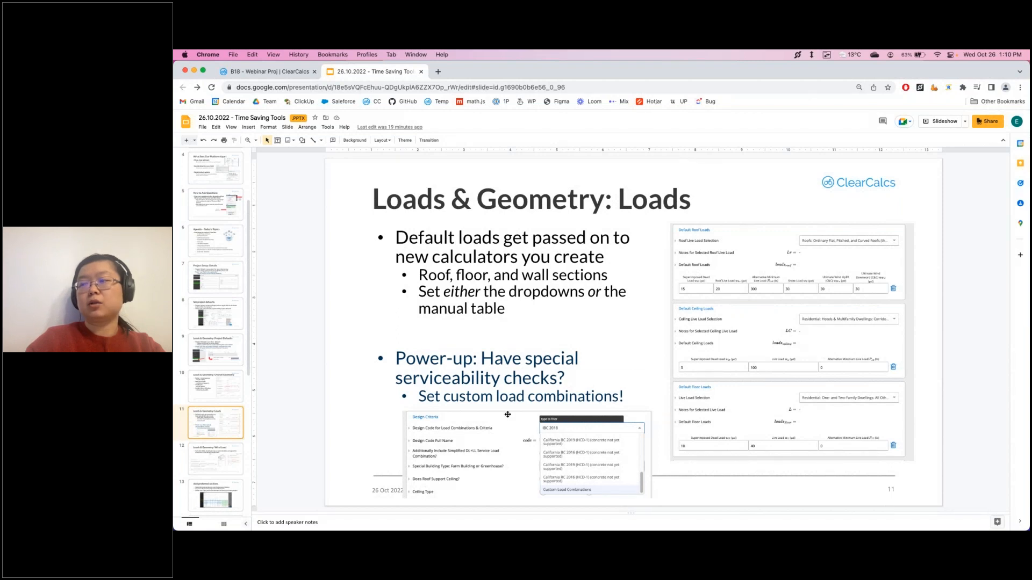
In the ClearCalcs project defaults, set the design code to Custom Load Combinations and bring up the custom load combination tables
{"action": "left_click", "coordinate": [268, 77]}
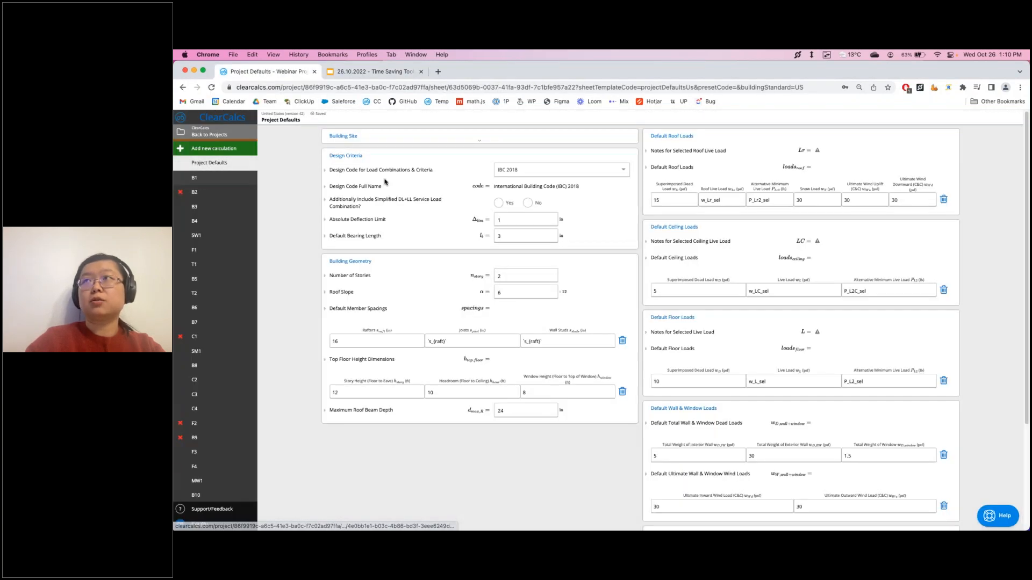
{"action": "left_click", "coordinate": [516, 170]}
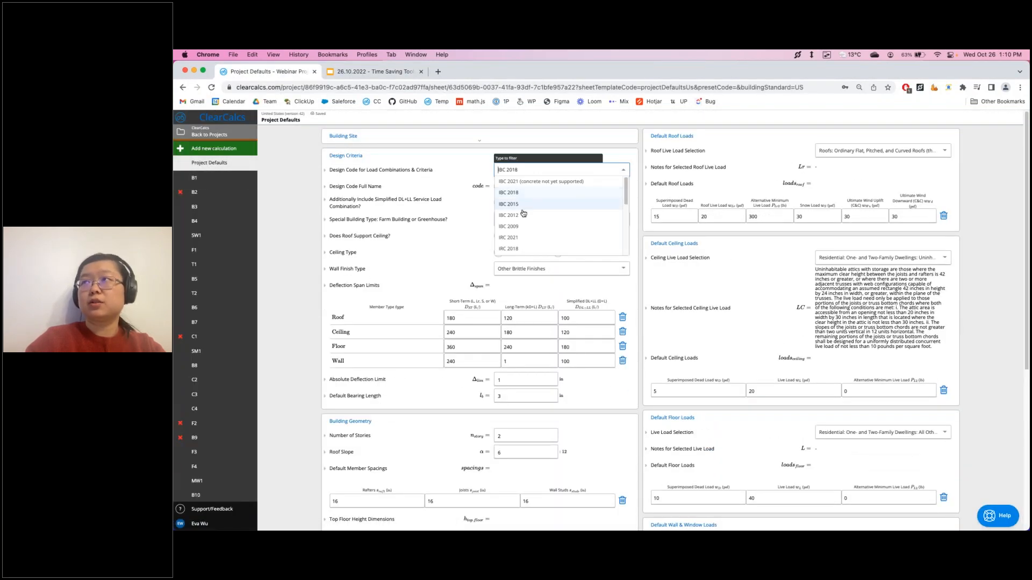
{"action": "scroll", "coordinate": [525, 234], "scroll_direction": "down", "scroll_amount": 3}
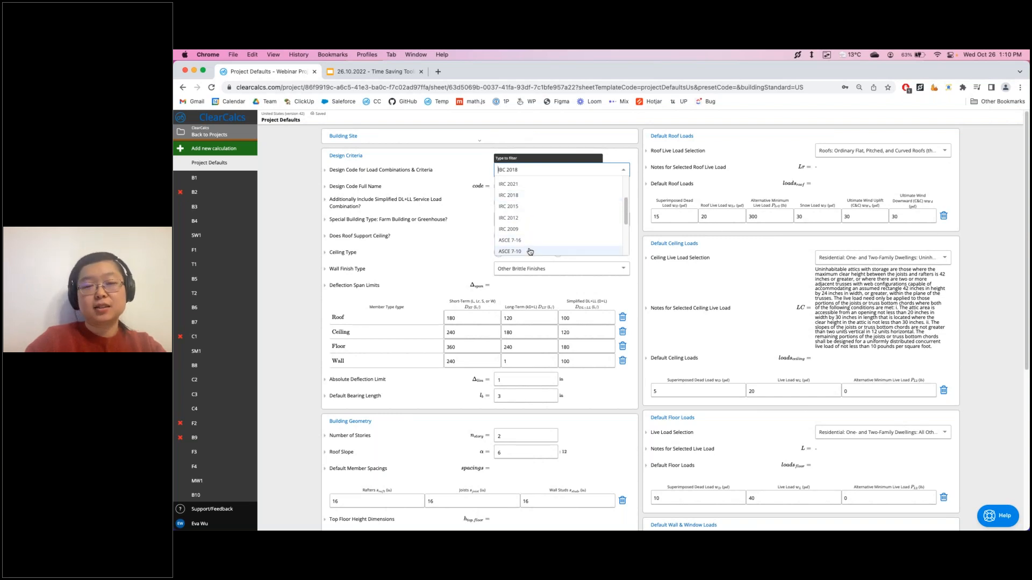
{"action": "scroll", "coordinate": [534, 218], "scroll_direction": "up", "scroll_amount": 3}
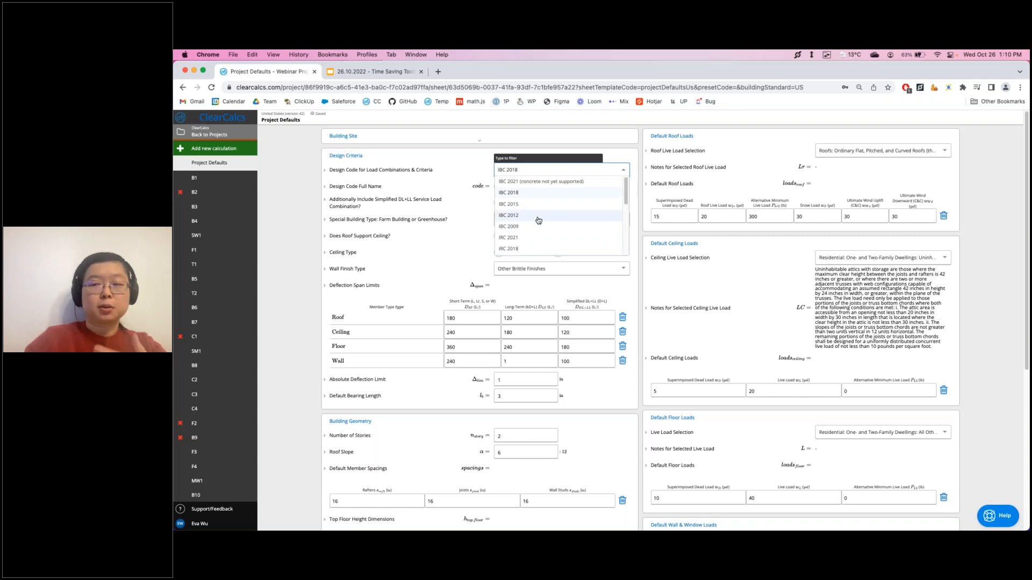
{"action": "scroll", "coordinate": [538, 220], "scroll_direction": "down", "scroll_amount": 5}
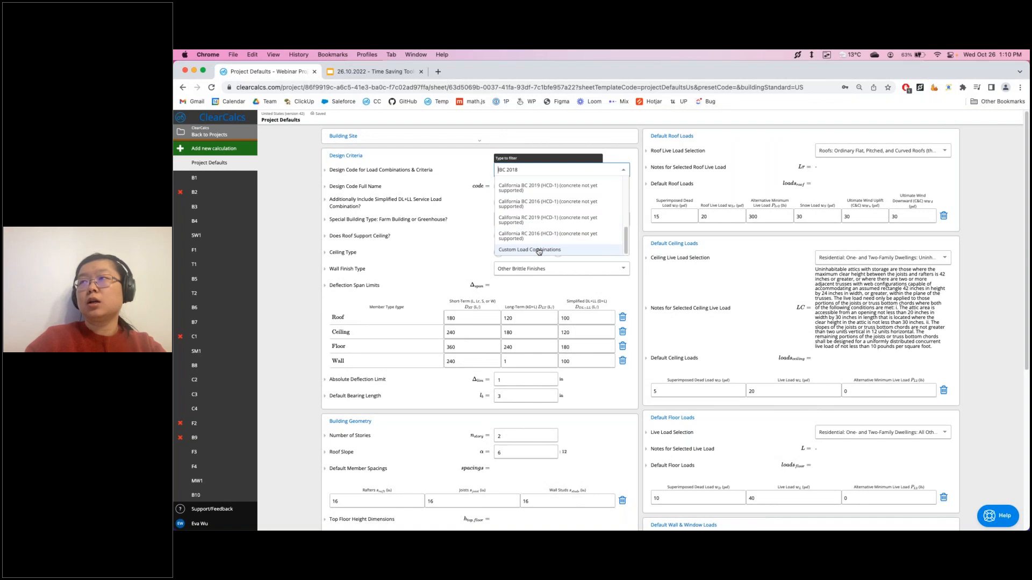
{"action": "left_click", "coordinate": [538, 250]}
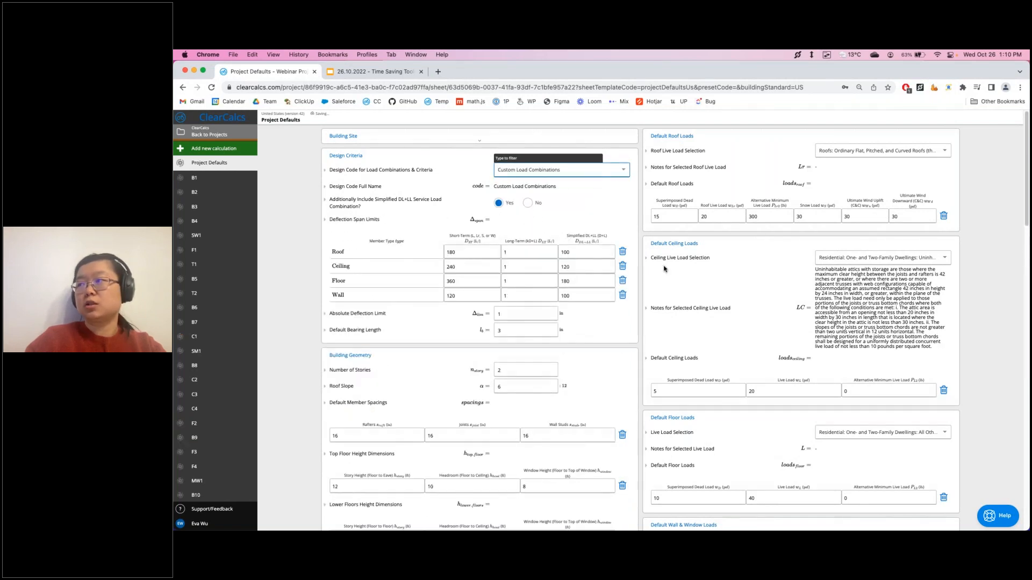
{"action": "scroll", "coordinate": [699, 322], "scroll_direction": "down", "scroll_amount": 15}
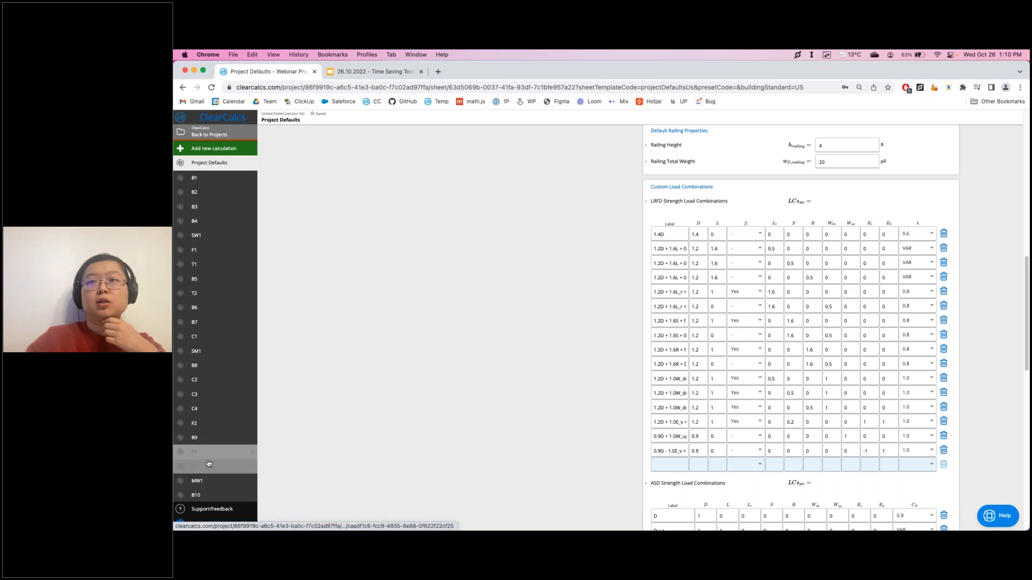
Switch to the Google Slides presentation and show the slide "Loads & Geometry: Wind Load"
{"action": "scroll", "coordinate": [209, 463], "scroll_direction": "up", "scroll_amount": 3}
{"action": "scroll", "coordinate": [208, 463], "scroll_direction": "up", "scroll_amount": 1}
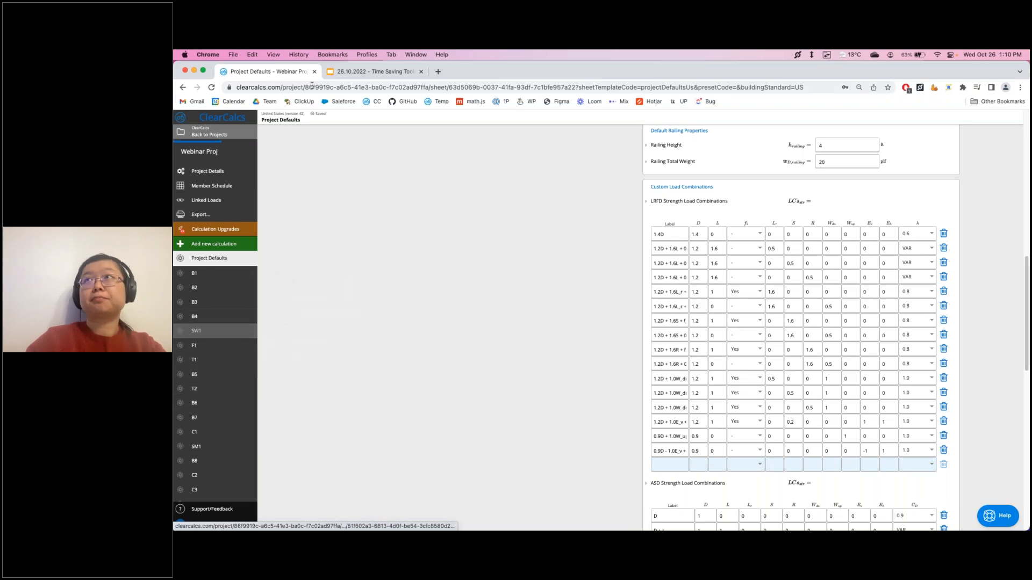
{"action": "left_click", "coordinate": [340, 74]}
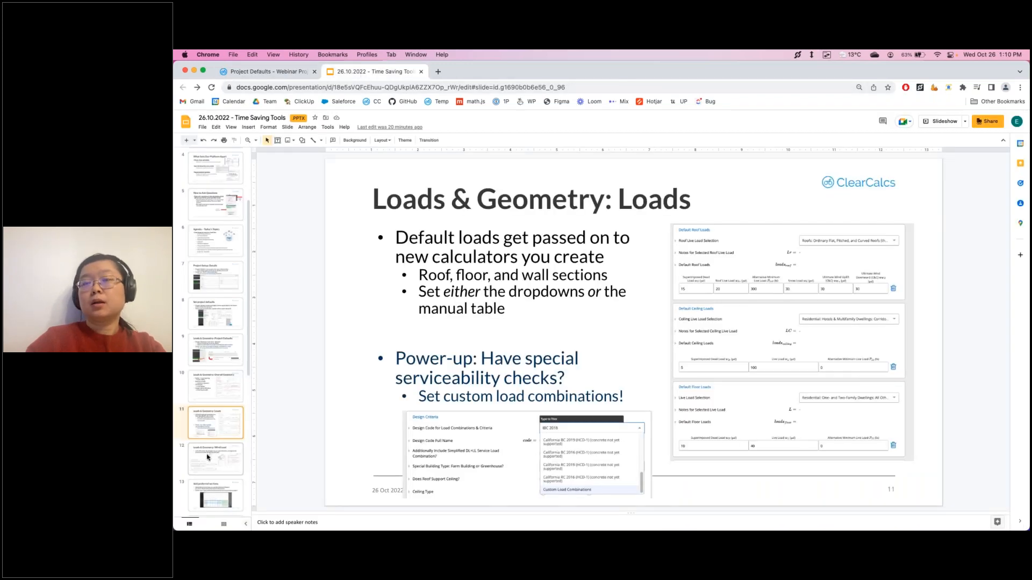
{"action": "left_click", "coordinate": [208, 457]}
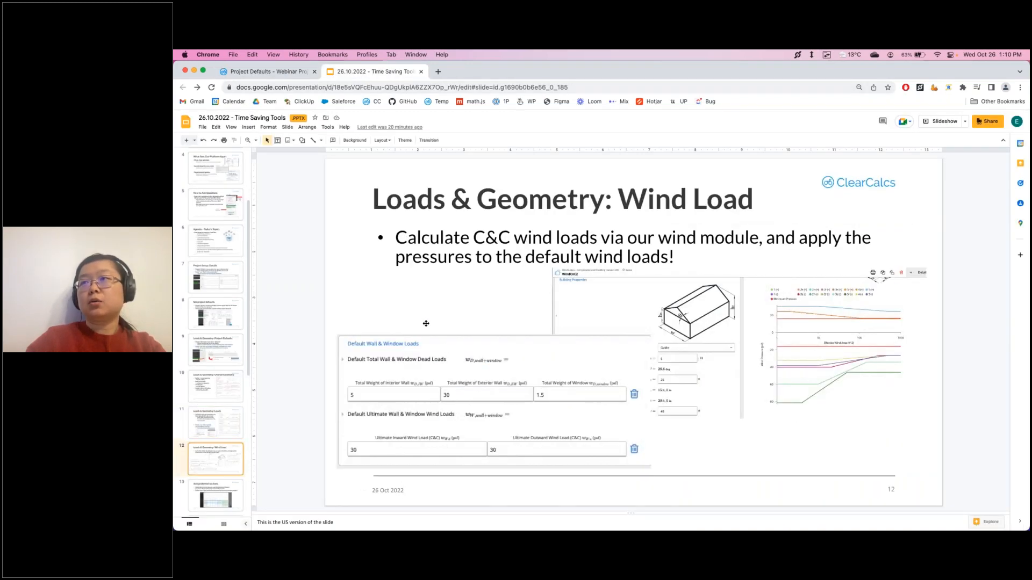
Switch to ClearCalcs and set the design code for load combinations and criteria to IBC 2018 in the project defaults
{"action": "left_click", "coordinate": [281, 72]}
{"action": "scroll", "coordinate": [210, 251], "scroll_direction": "up", "scroll_amount": 3}
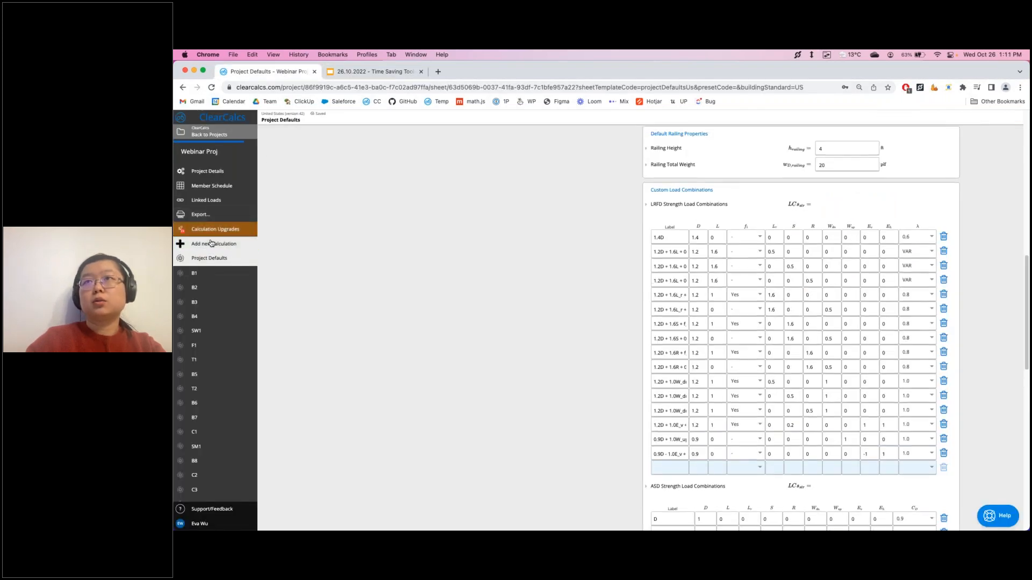
{"action": "scroll", "coordinate": [559, 268], "scroll_direction": "up", "scroll_amount": 10}
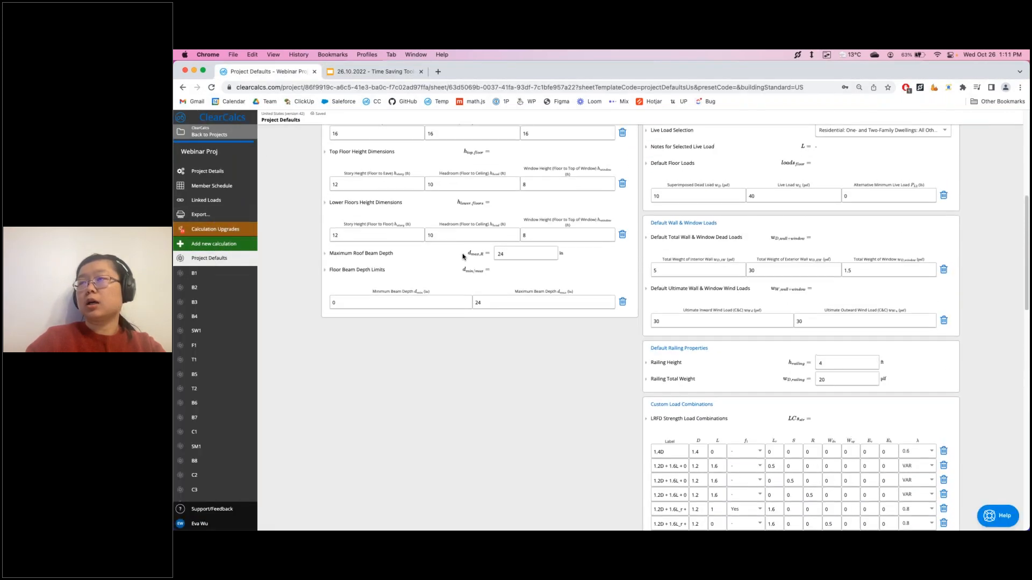
{"action": "left_click", "coordinate": [559, 170]}
{"action": "scroll", "coordinate": [547, 202], "scroll_direction": "up", "scroll_amount": 5}
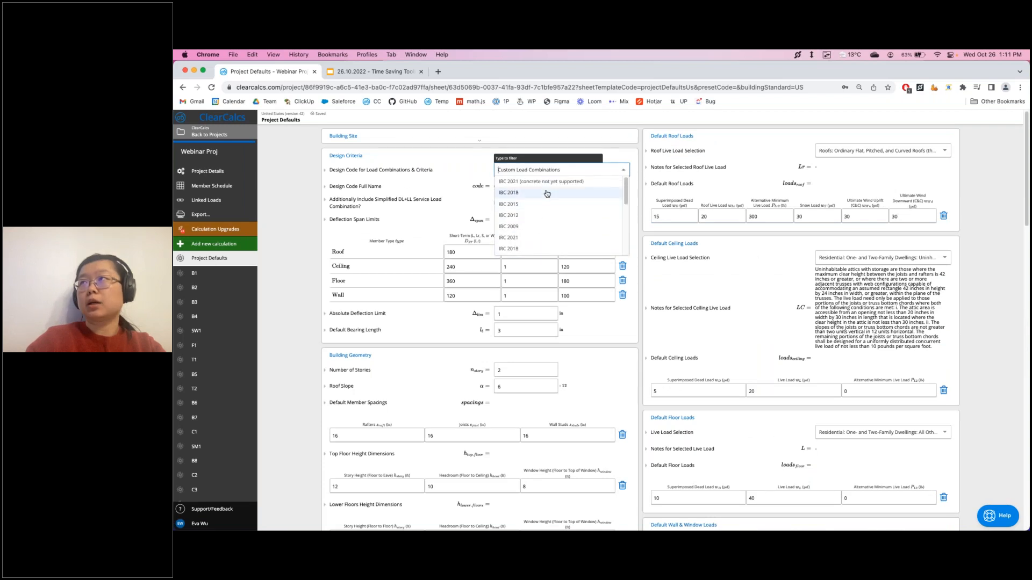
{"action": "left_click", "coordinate": [543, 194]}
Inspect the default ultimate inward and outward wind loads for walls and windows
{"action": "scroll", "coordinate": [742, 382], "scroll_direction": "down", "scroll_amount": 3}
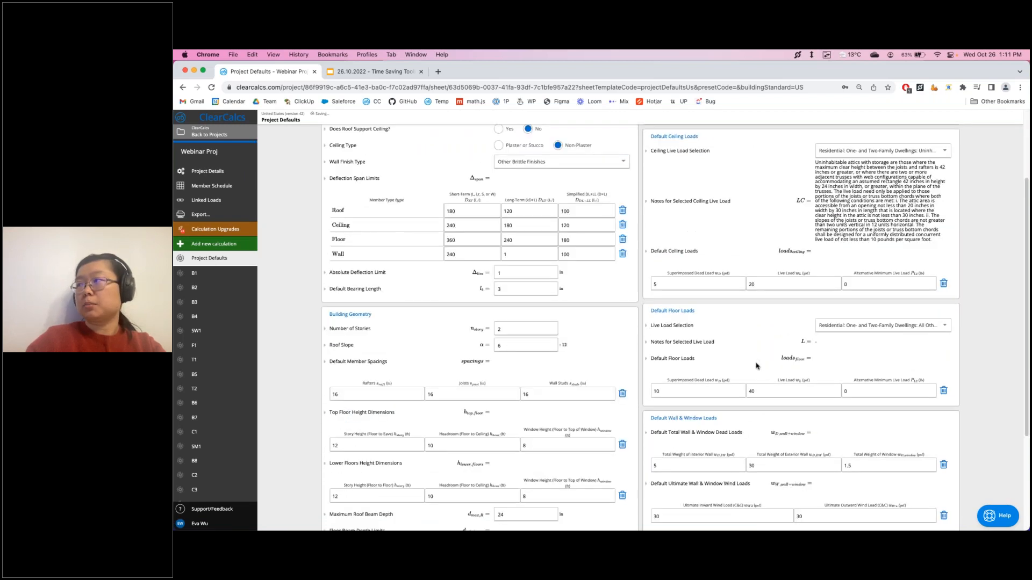
{"action": "scroll", "coordinate": [785, 464], "scroll_direction": "down", "scroll_amount": 3}
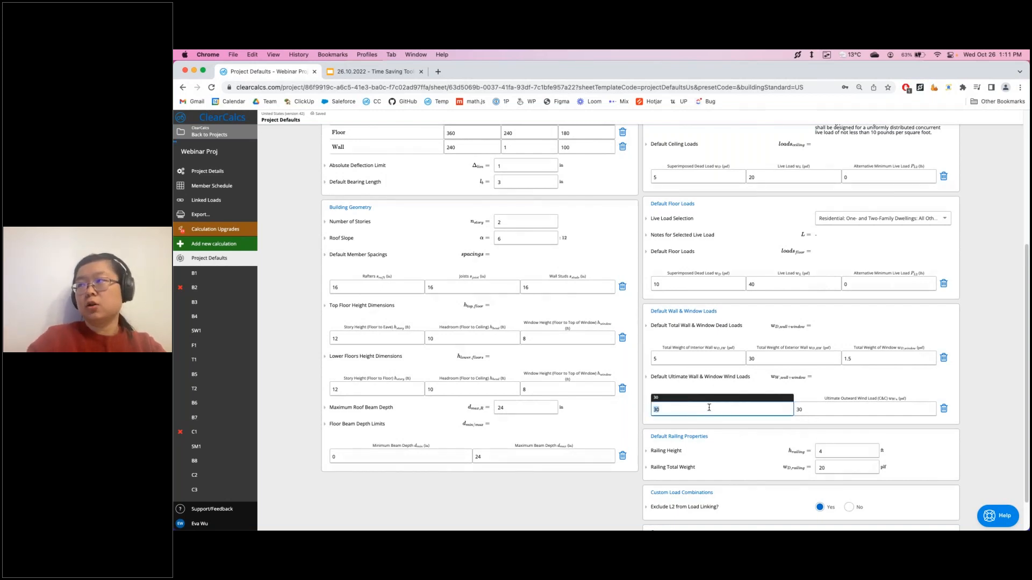
{"action": "double_click", "coordinate": [825, 408]}
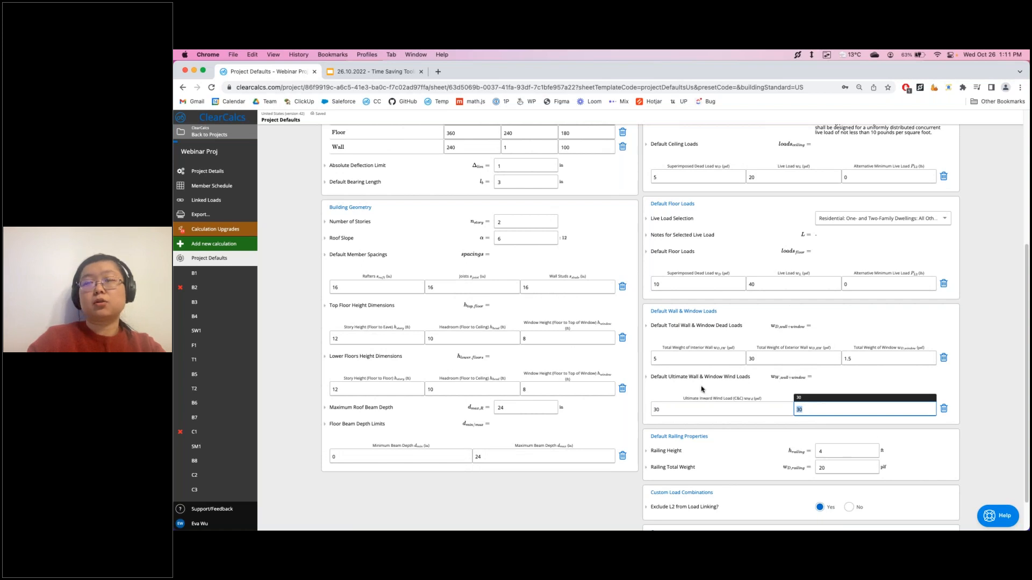
Add a Wind Loads - Components and Cladding calculation to the project and review its wind pressure graph and zone pressures
{"action": "left_click", "coordinate": [203, 244]}
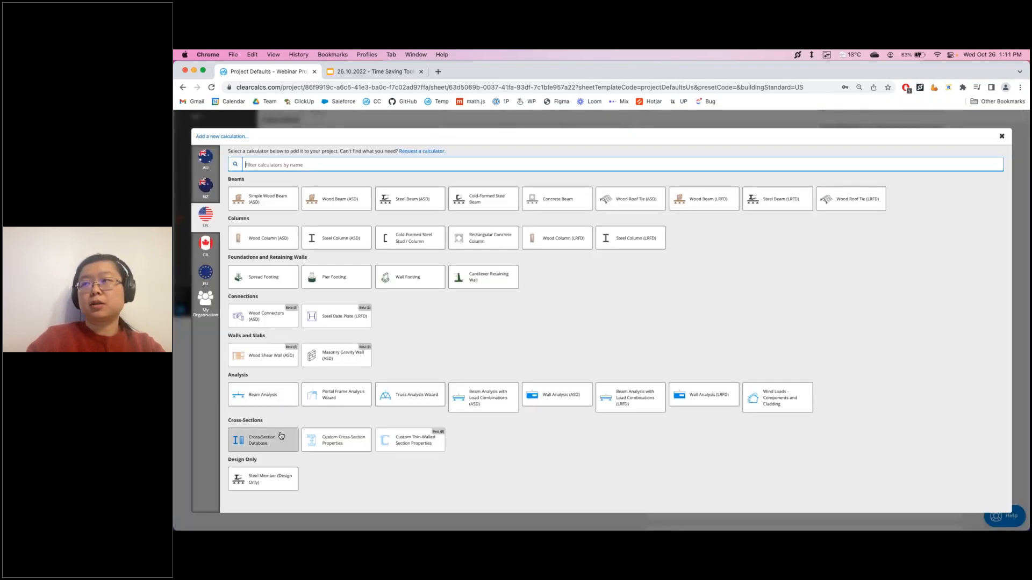
{"action": "left_click", "coordinate": [776, 403]}
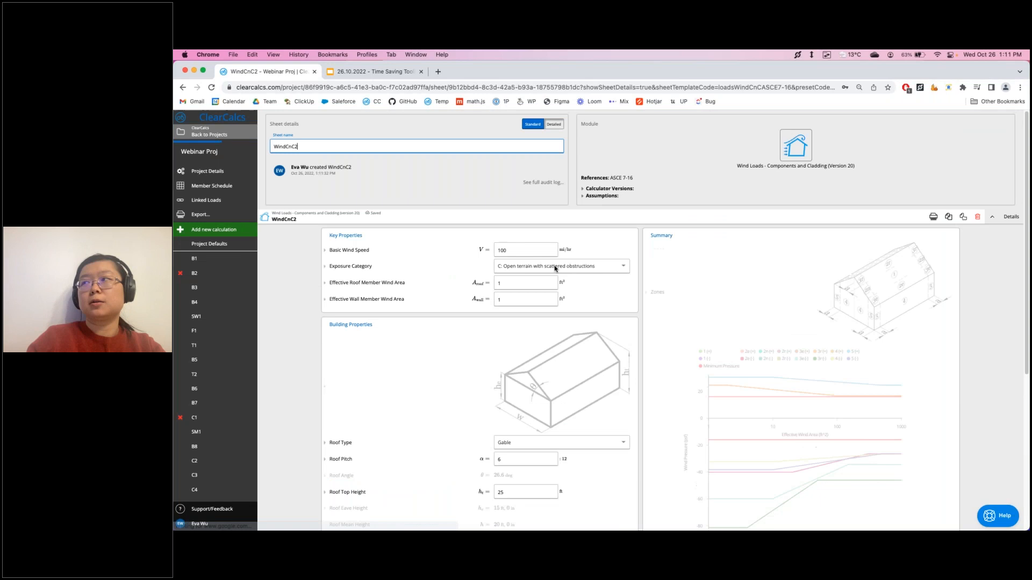
{"action": "scroll", "coordinate": [699, 322], "scroll_direction": "down", "scroll_amount": 5}
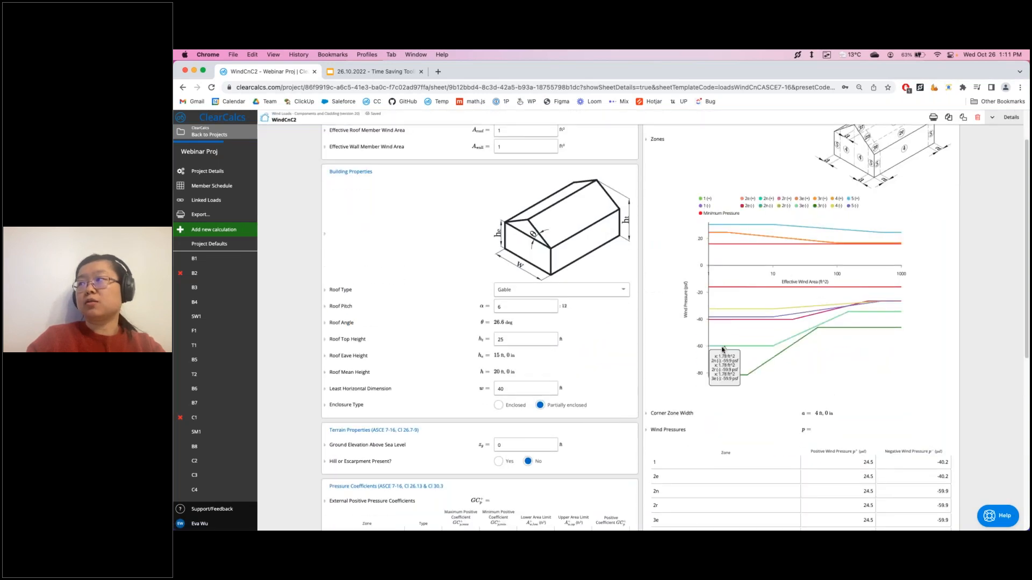
{"action": "scroll", "coordinate": [789, 207], "scroll_direction": "up", "scroll_amount": 1}
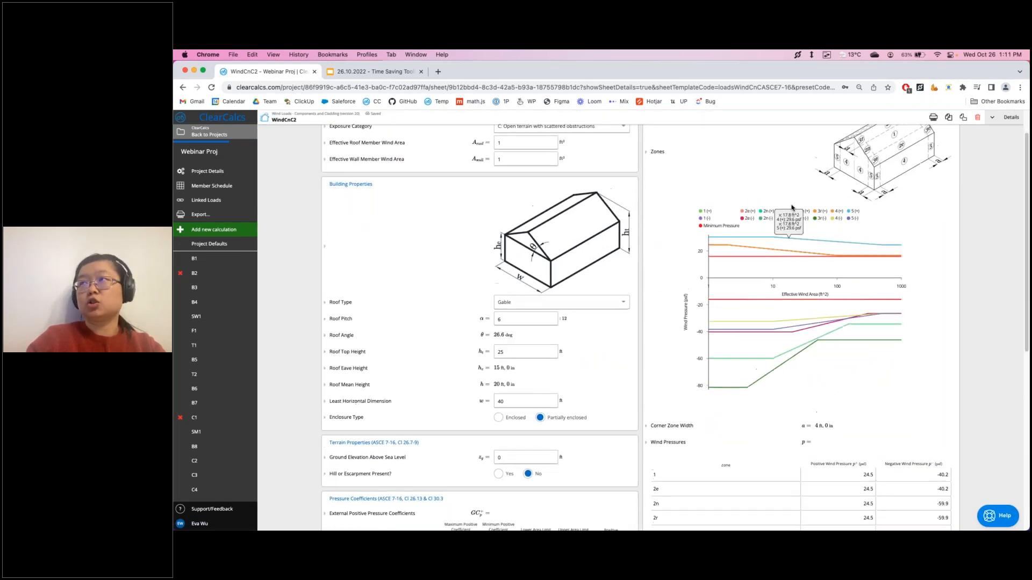
{"action": "scroll", "coordinate": [791, 207], "scroll_direction": "up", "scroll_amount": 3}
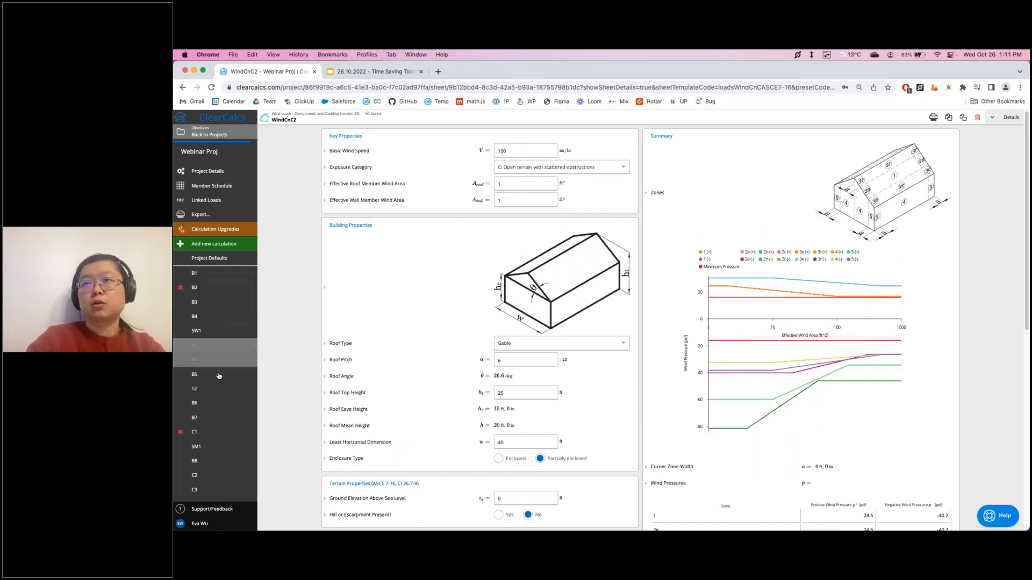
{"action": "scroll", "coordinate": [806, 376], "scroll_direction": "down", "scroll_amount": 5}
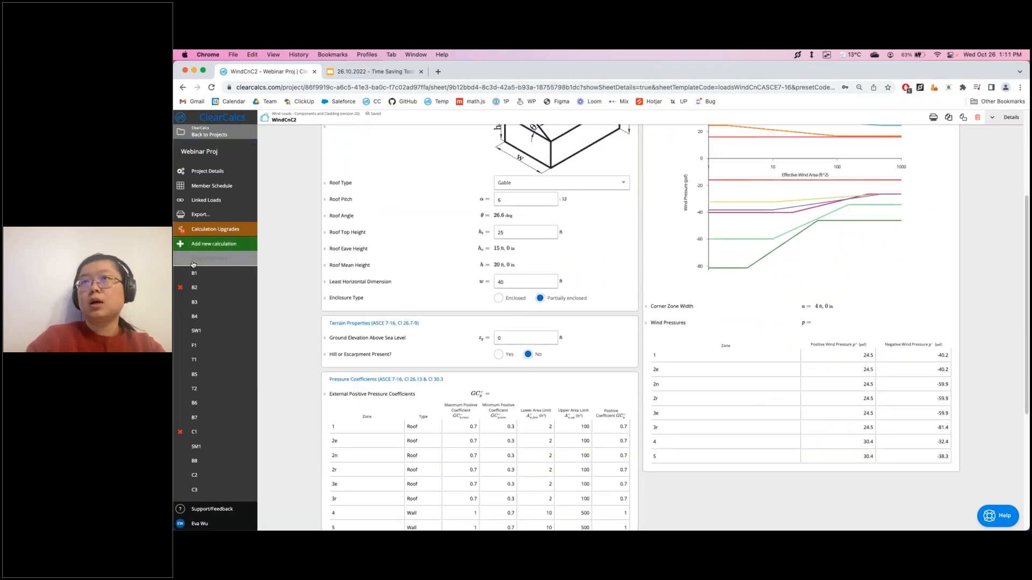
Return to the project defaults and review the default wall and window wind loads
{"action": "left_click", "coordinate": [209, 258]}
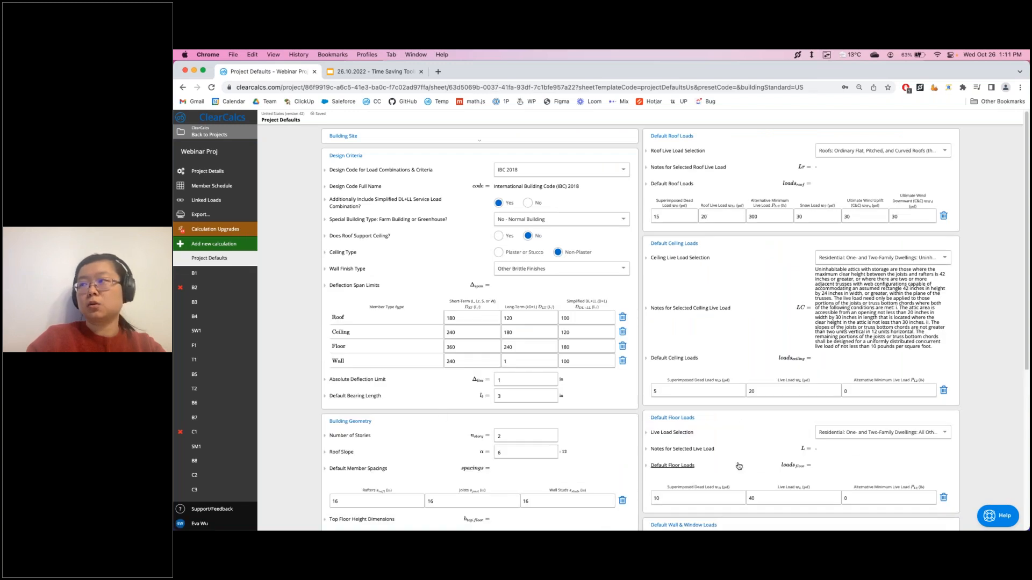
{"action": "scroll", "coordinate": [695, 460], "scroll_direction": "down", "scroll_amount": 5}
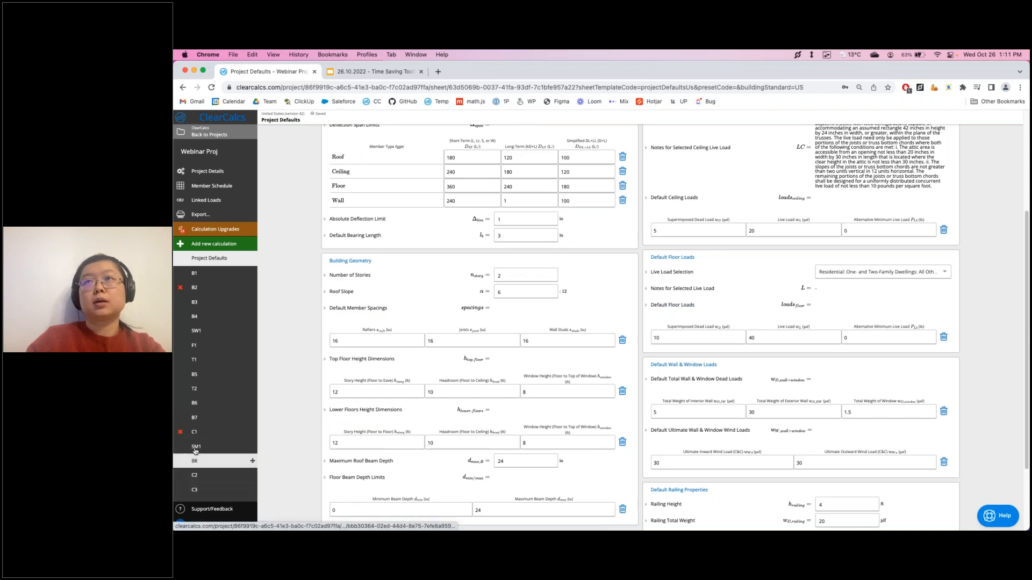
{"action": "left_click", "coordinate": [205, 247]}
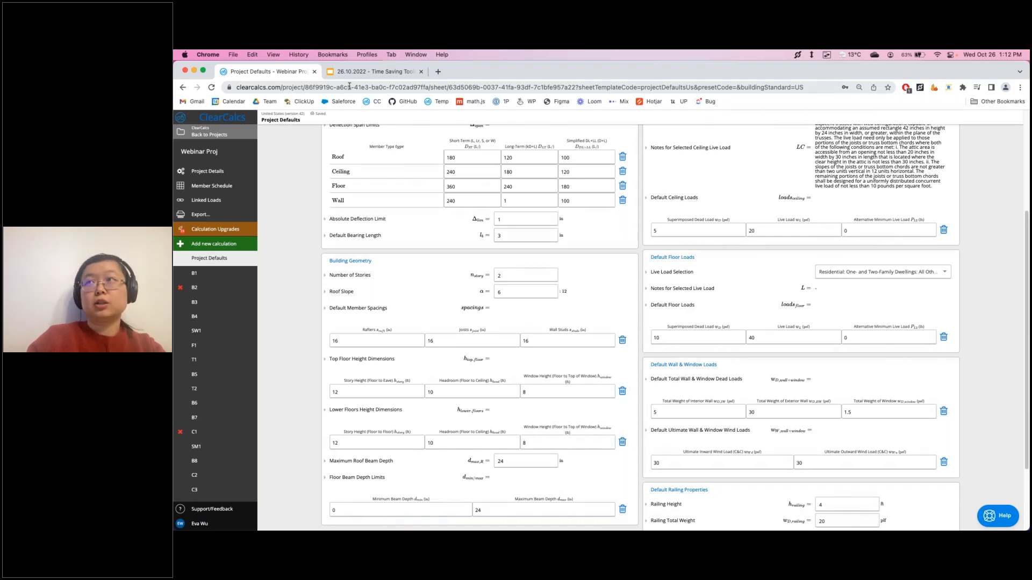
Switch to the Google Slides presentation and show the slide "Add preferred sections"
{"action": "left_click", "coordinate": [368, 74]}
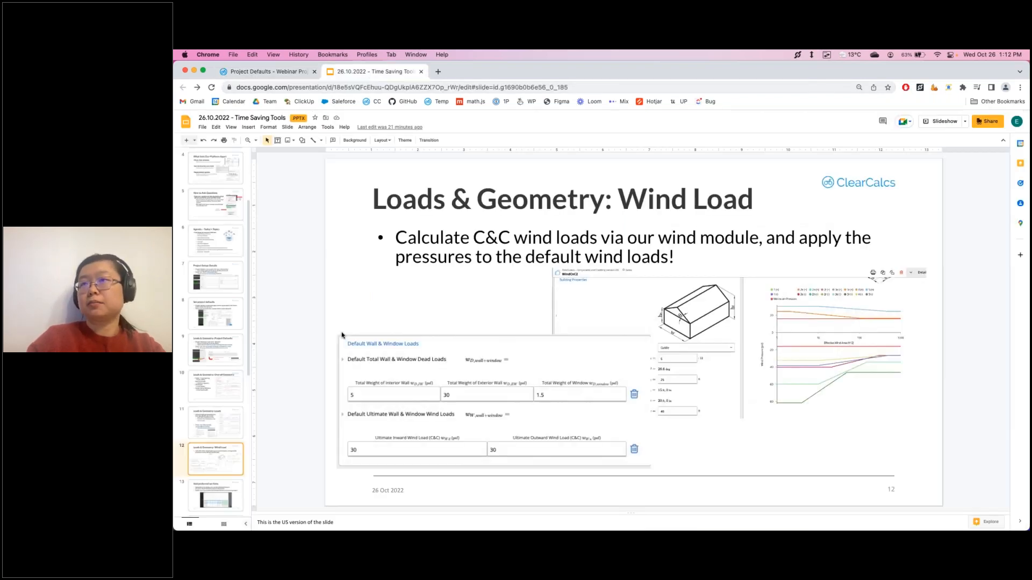
{"action": "left_click", "coordinate": [214, 494]}
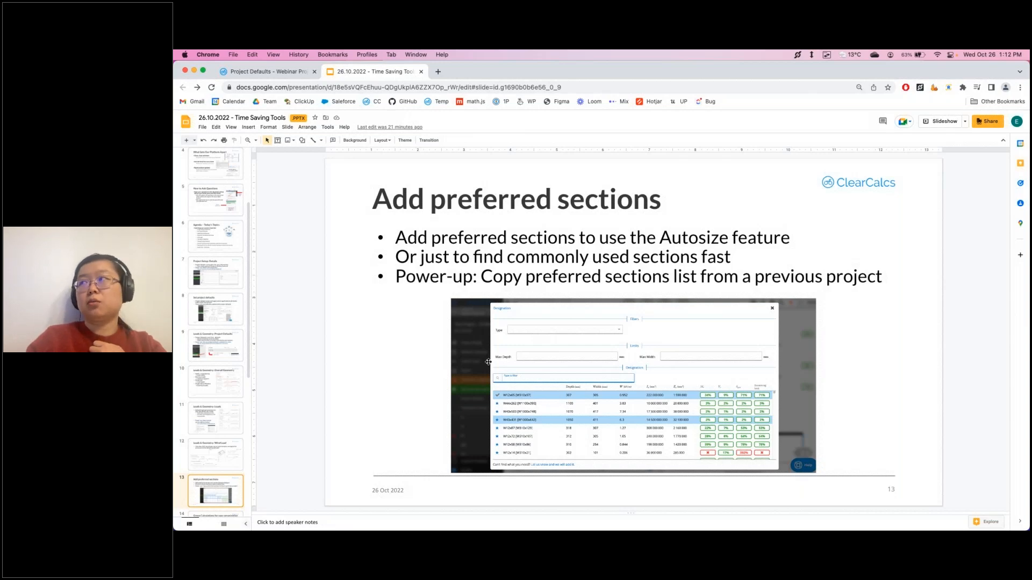
Switch to ClearCalcs and, from the project details, open the steel sections list for adding preferred sections
{"action": "left_click", "coordinate": [266, 72]}
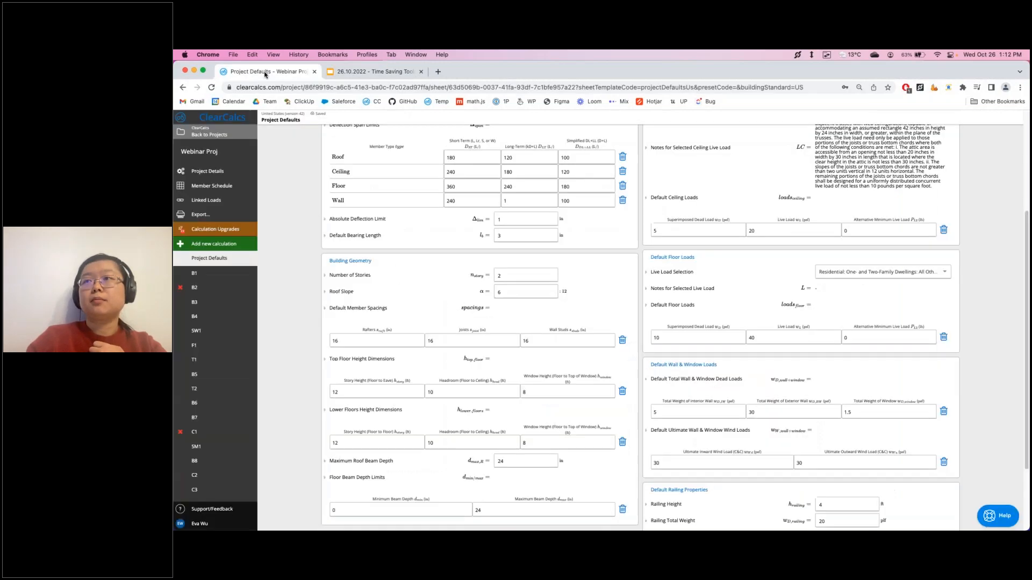
{"action": "left_click", "coordinate": [207, 173]}
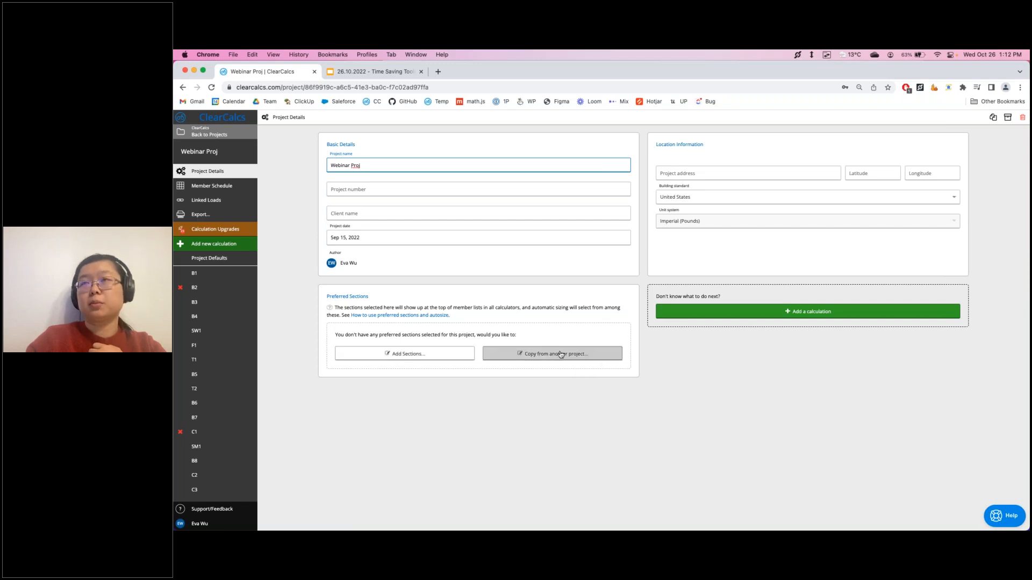
{"action": "left_click", "coordinate": [379, 357]}
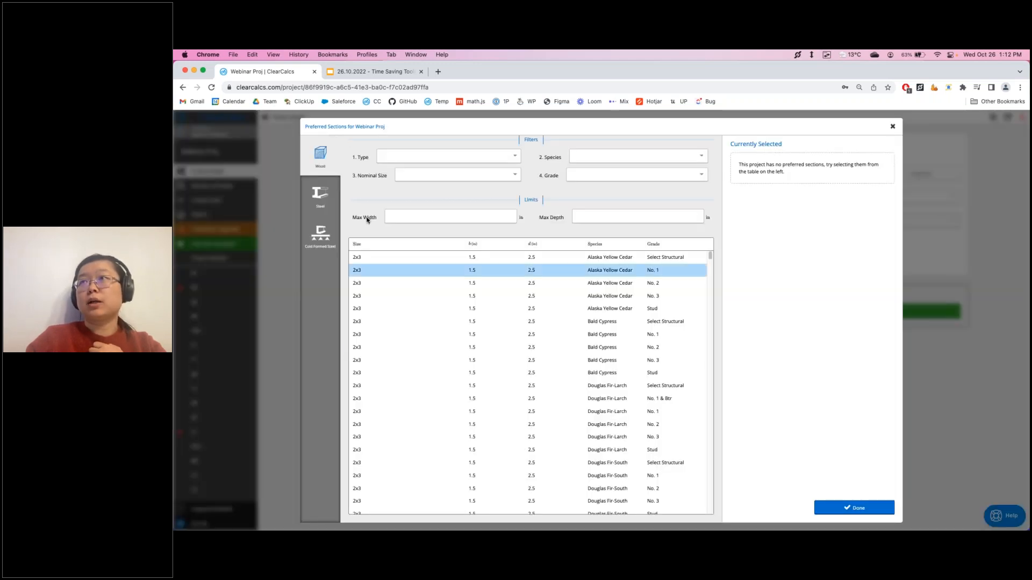
{"action": "left_click", "coordinate": [326, 206]}
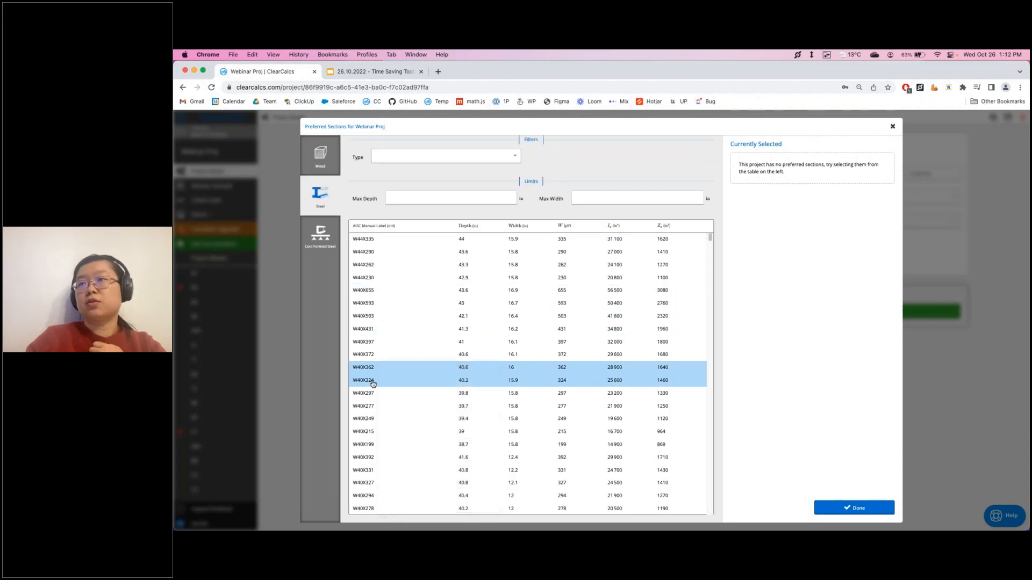
Add the steel sections W12X35, W12X30, W12X26, W12X19 and W12X22 to the preferred sections
{"action": "left_click_drag", "start_coordinate": [711, 238], "coordinate": [709, 268]}
{"action": "scroll", "coordinate": [433, 294], "scroll_direction": "down", "scroll_amount": 2}
{"action": "left_click_drag", "start_coordinate": [430, 386], "coordinate": [384, 350]}
{"action": "left_click", "coordinate": [384, 343]}
{"action": "left_click", "coordinate": [385, 355]}
{"action": "left_click", "coordinate": [385, 368]}
{"action": "left_click", "coordinate": [387, 394]}
{"action": "left_click", "coordinate": [387, 385]}
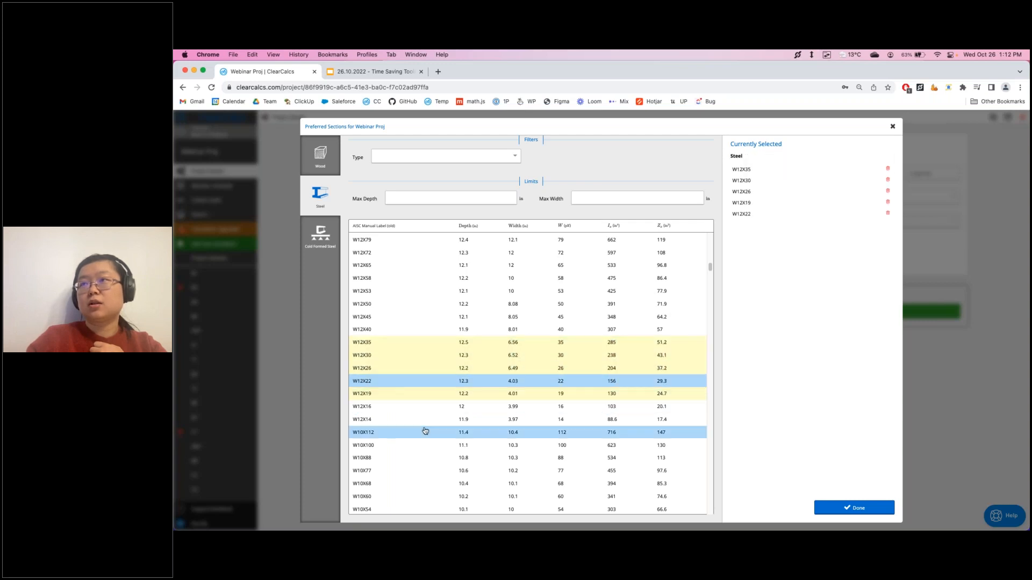
Add W14X74, W14X68, W14X61, W14X53 and W14X48 to the preferred steel sections and finish the selection
{"action": "scroll", "coordinate": [391, 459], "scroll_direction": "down", "scroll_amount": 5}
{"action": "scroll", "coordinate": [385, 309], "scroll_direction": "up", "scroll_amount": 12}
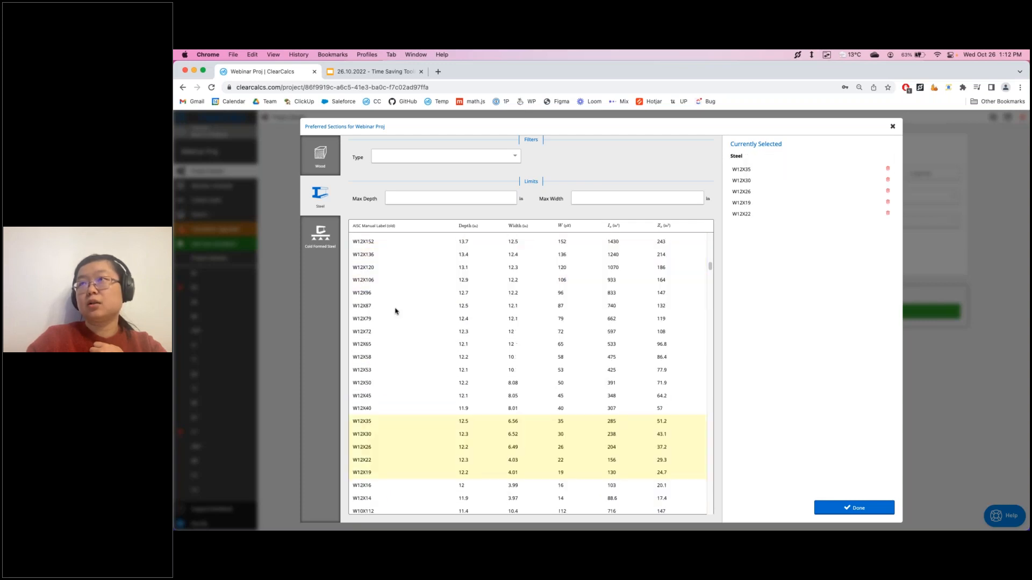
{"action": "left_click", "coordinate": [382, 274]}
{"action": "left_click", "coordinate": [384, 287]}
{"action": "left_click", "coordinate": [389, 330]}
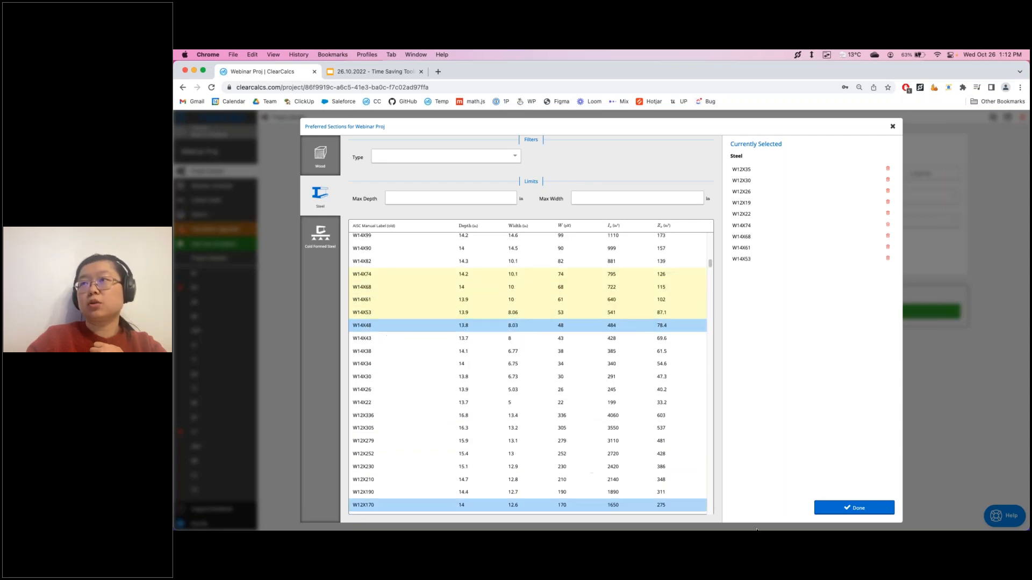
{"action": "left_click", "coordinate": [838, 509]}
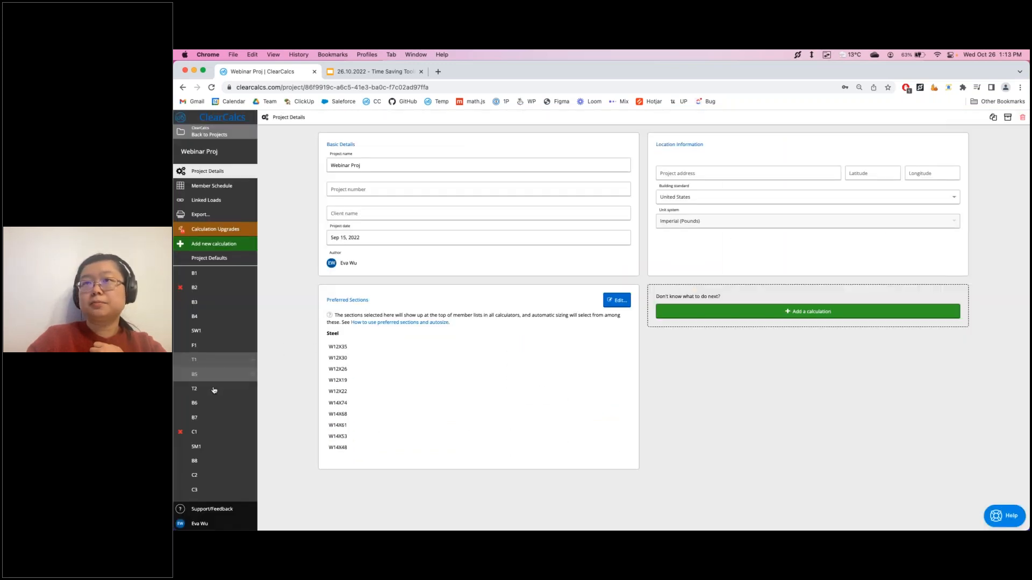
Add a new Steel Column (ASD) calculation using the Generic Concentrically Loaded Column preset
{"action": "scroll", "coordinate": [215, 408], "scroll_direction": "down", "scroll_amount": 6}
{"action": "scroll", "coordinate": [215, 376], "scroll_direction": "up", "scroll_amount": 10}
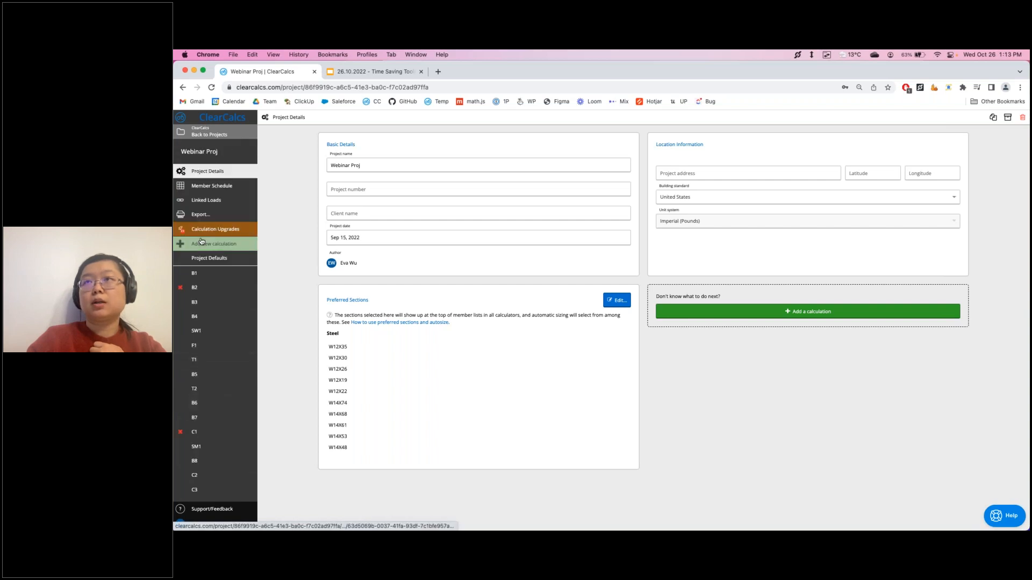
{"action": "left_click", "coordinate": [231, 244]}
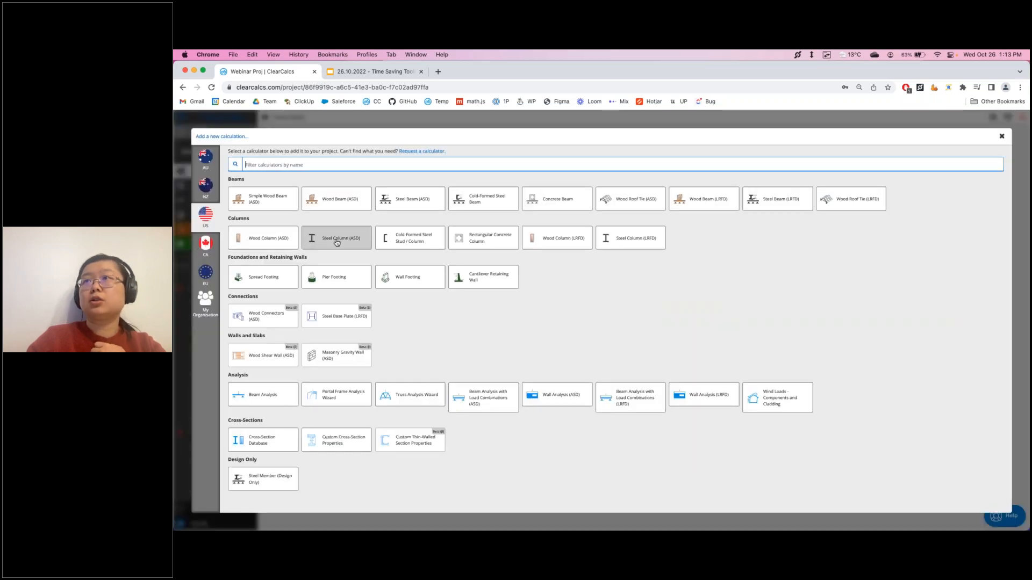
{"action": "left_click", "coordinate": [361, 250]}
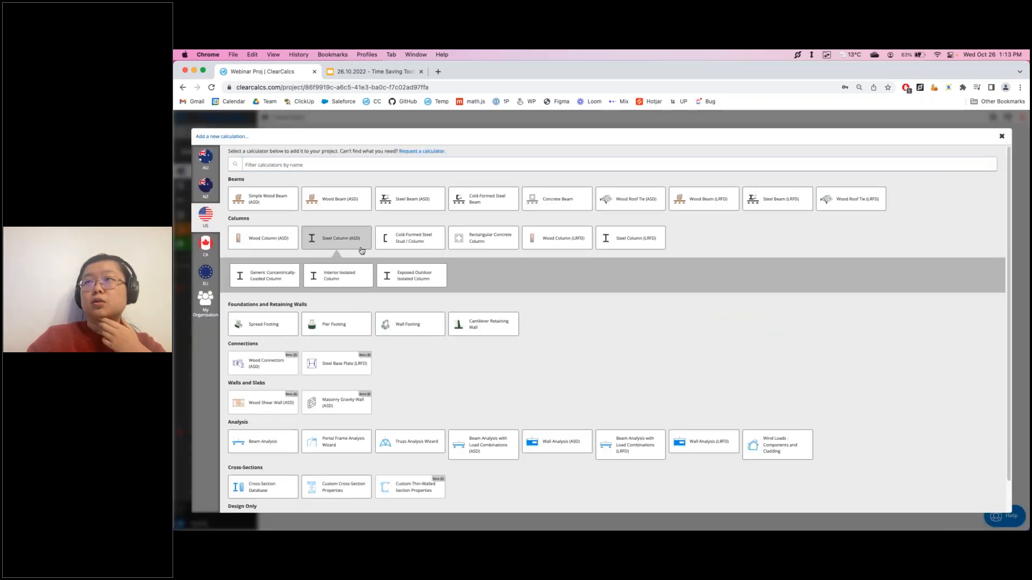
{"action": "left_click", "coordinate": [263, 276]}
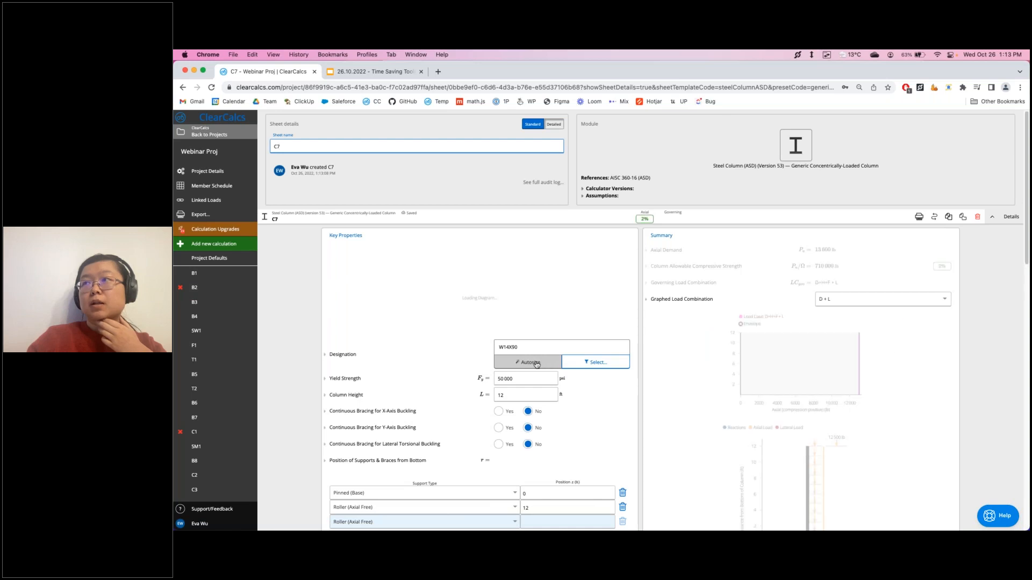
Autosize the steel column's designation and browse the section list with the preferred sections at its head
{"action": "left_click", "coordinate": [529, 363]}
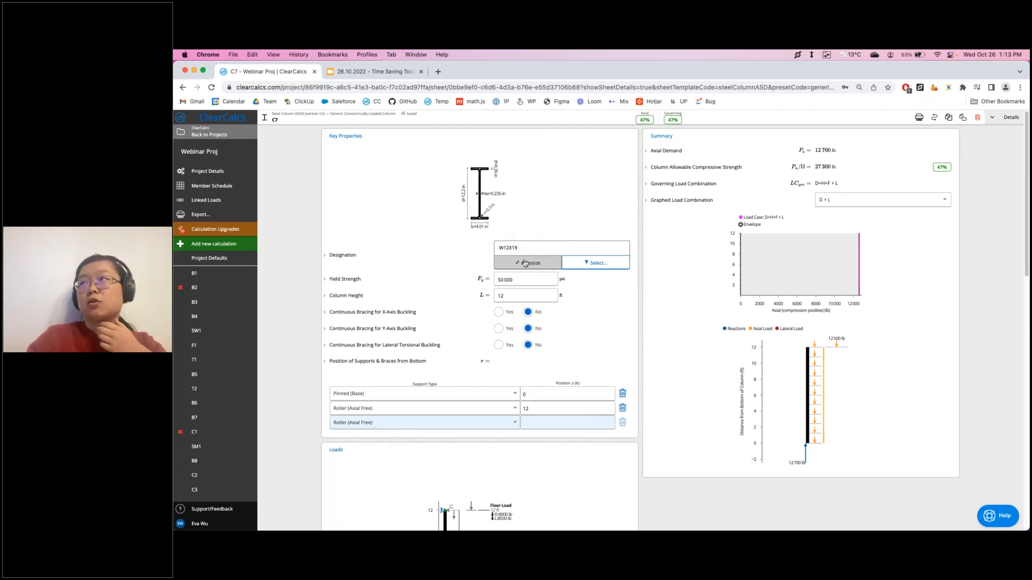
{"action": "left_click", "coordinate": [578, 264]}
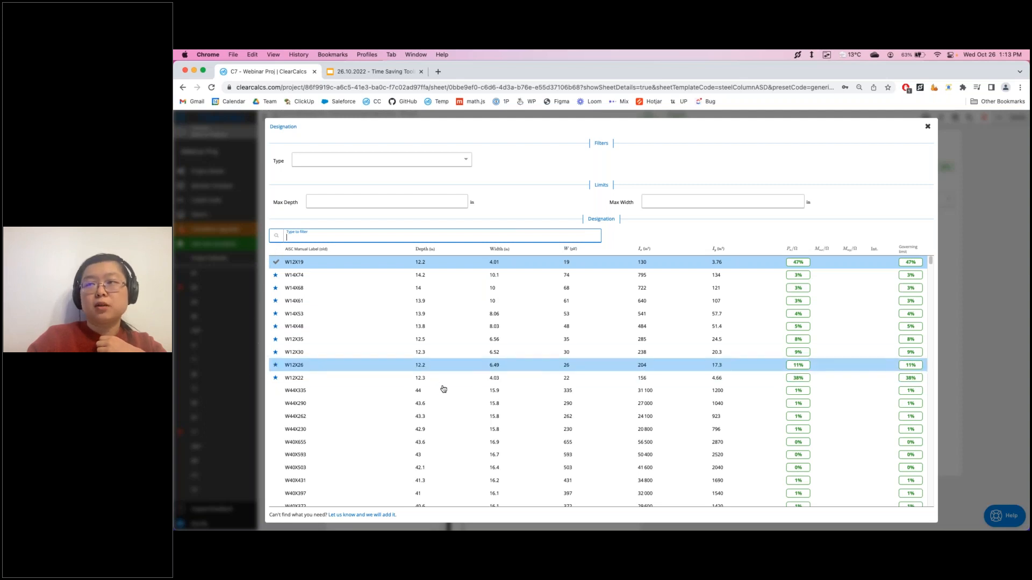
{"action": "scroll", "coordinate": [446, 390], "scroll_direction": "down", "scroll_amount": 6}
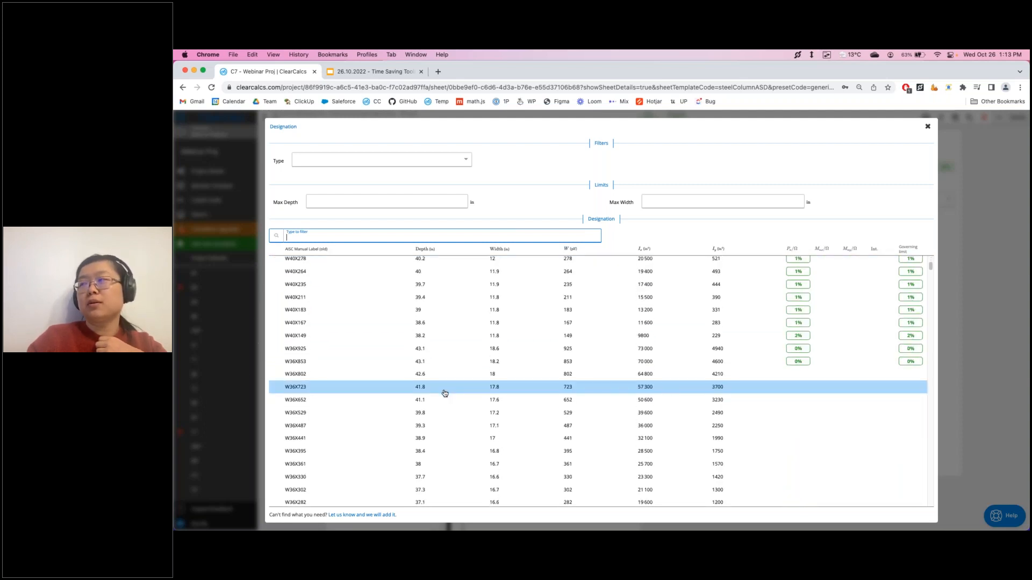
Look through the column's section list, filter it by W16, and close it without choosing another section
{"action": "scroll", "coordinate": [448, 390], "scroll_direction": "down", "scroll_amount": 20}
{"action": "scroll", "coordinate": [410, 368], "scroll_direction": "up", "scroll_amount": 20}
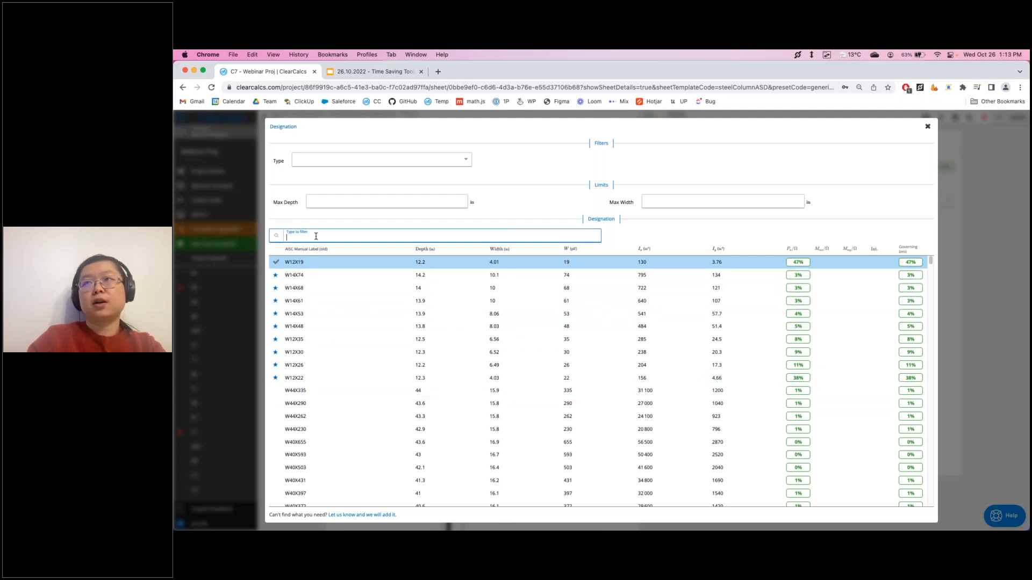
{"action": "type", "text": "w"}
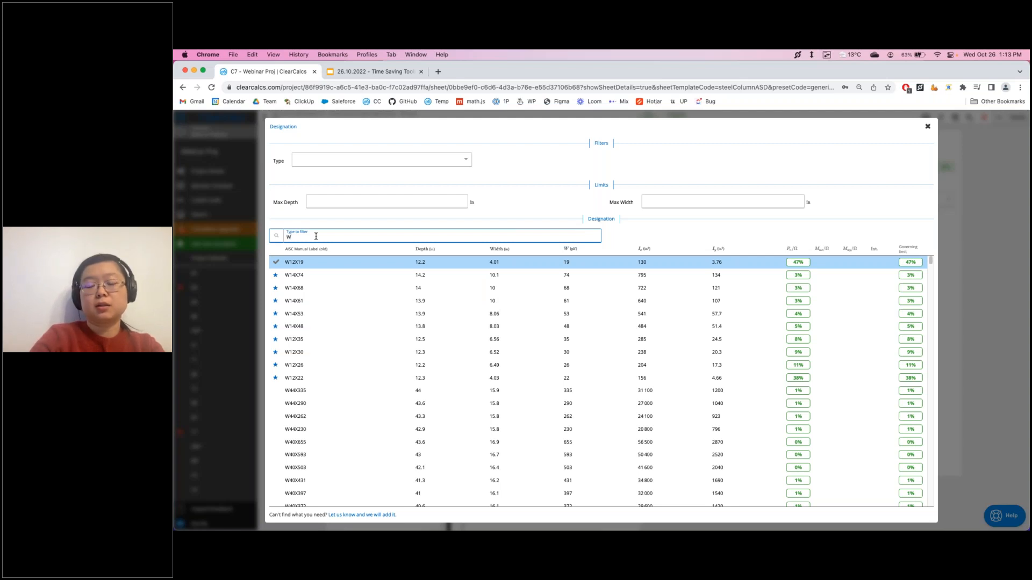
{"action": "type", "text": "16"}
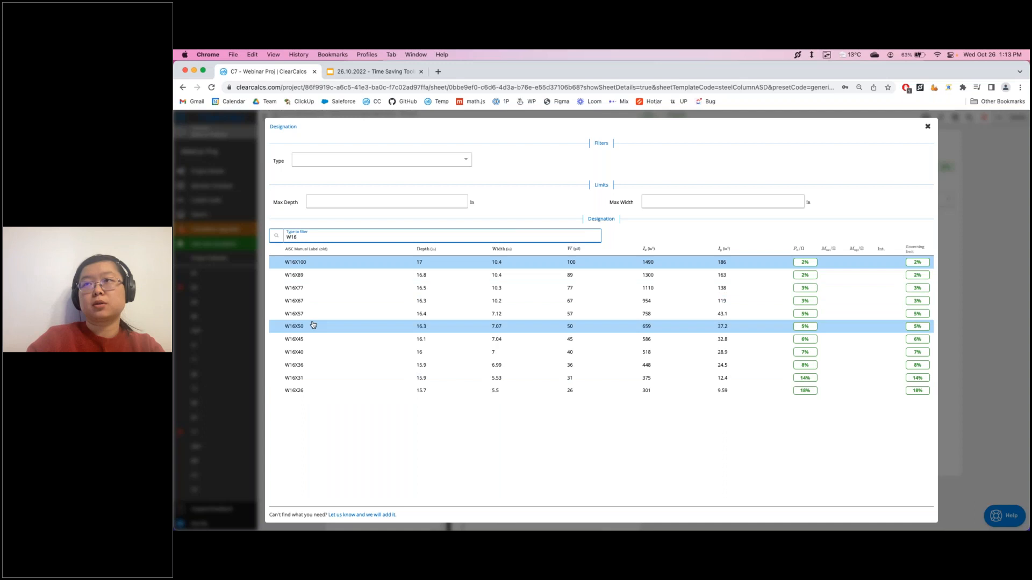
{"action": "left_click", "coordinate": [927, 126]}
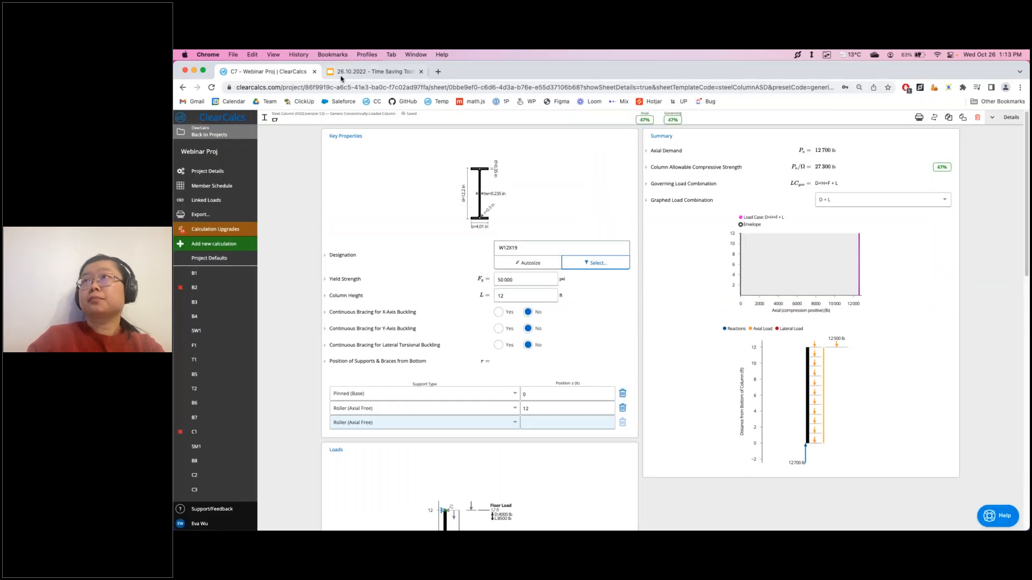
Switch to the Google Slides deck and show the slide "Group Calculations for easy organization"
{"action": "left_click", "coordinate": [346, 72]}
{"action": "scroll", "coordinate": [188, 474], "scroll_direction": "down", "scroll_amount": 2}
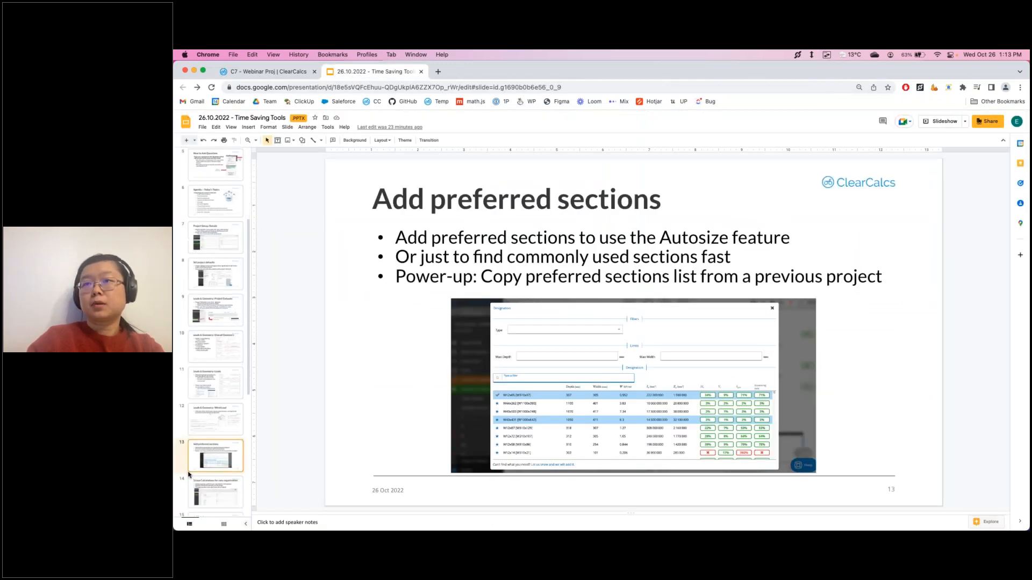
{"action": "scroll", "coordinate": [188, 474], "scroll_direction": "down", "scroll_amount": 1}
{"action": "left_click", "coordinate": [207, 480]}
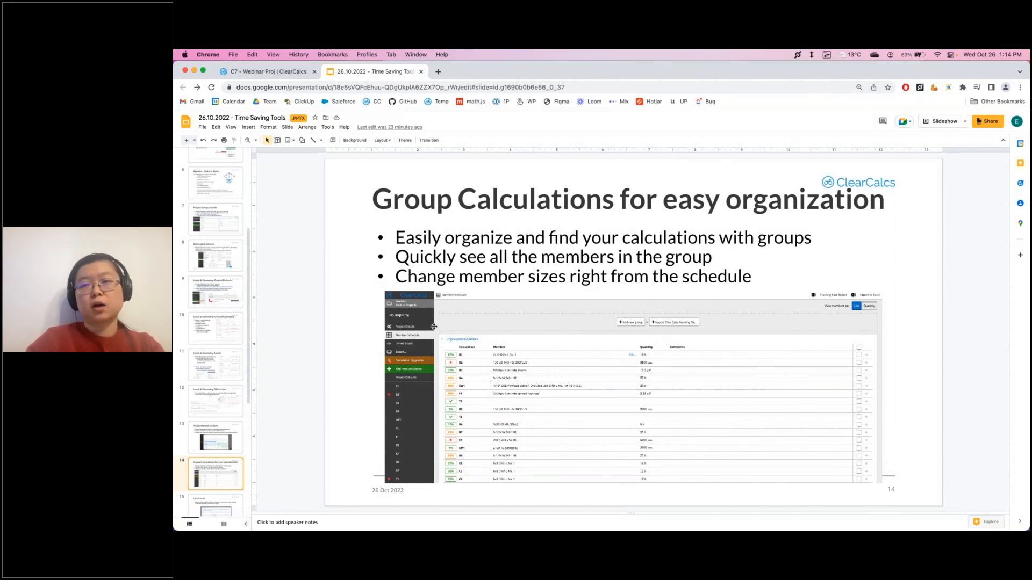
Switch back to ClearCalcs and add a calculation group named Roof Framing in the member schedule
{"action": "left_click", "coordinate": [271, 71]}
{"action": "left_click", "coordinate": [220, 187]}
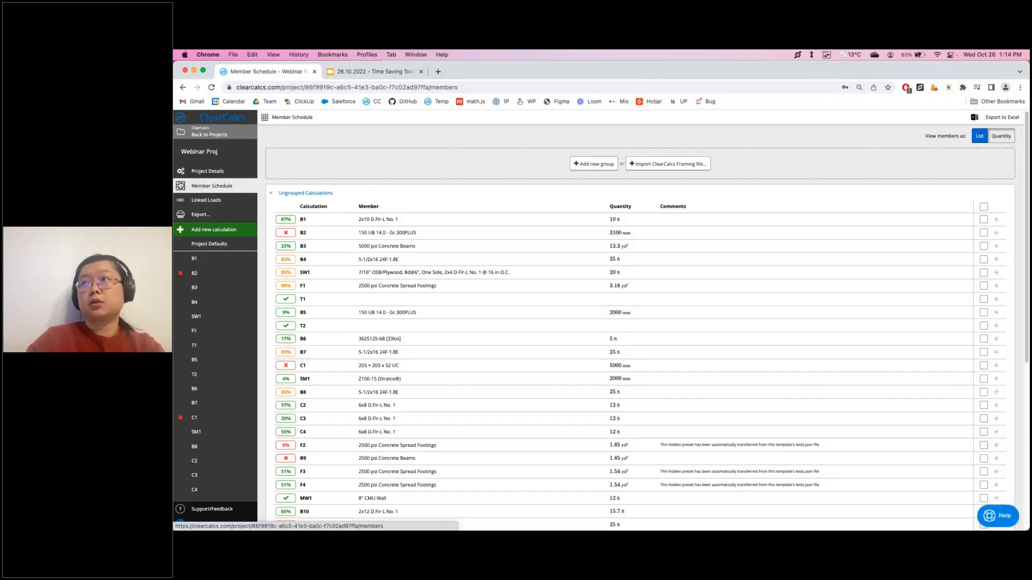
{"action": "left_click", "coordinate": [594, 164]}
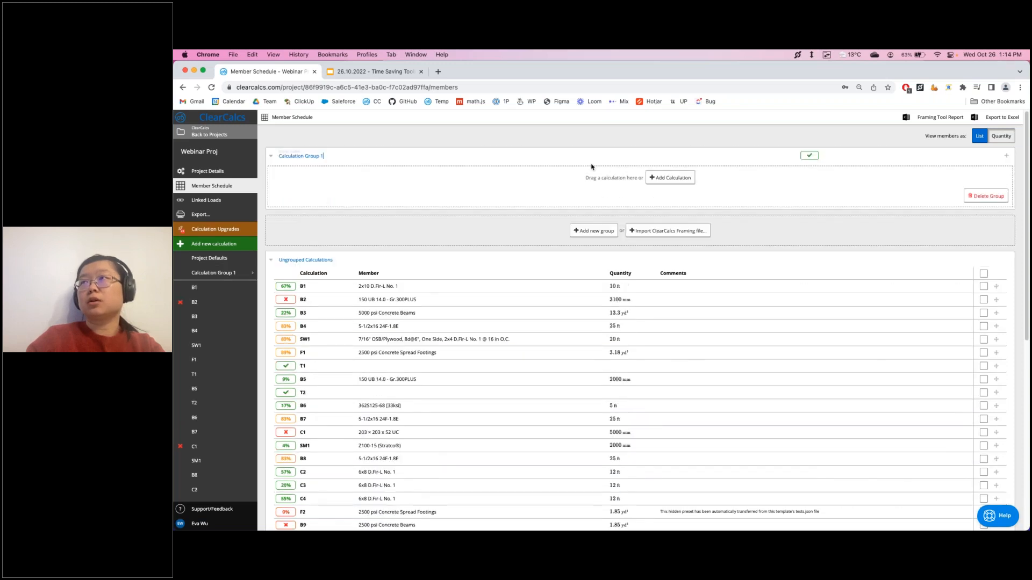
{"action": "left_click_drag", "start_coordinate": [344, 157], "coordinate": [266, 161]}
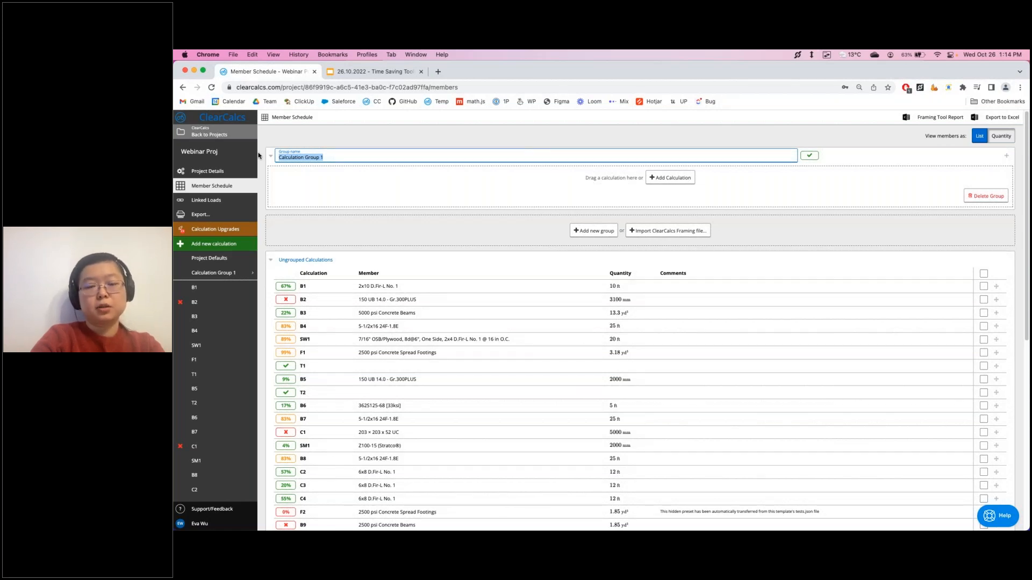
{"action": "type", "text": "Roof Fr"}
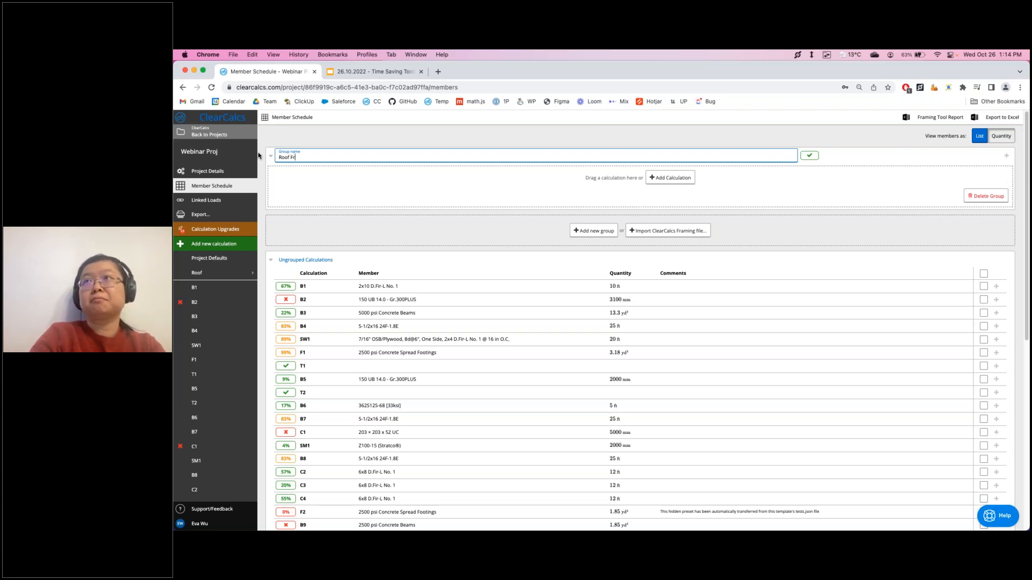
{"action": "type", "text": "aming"}
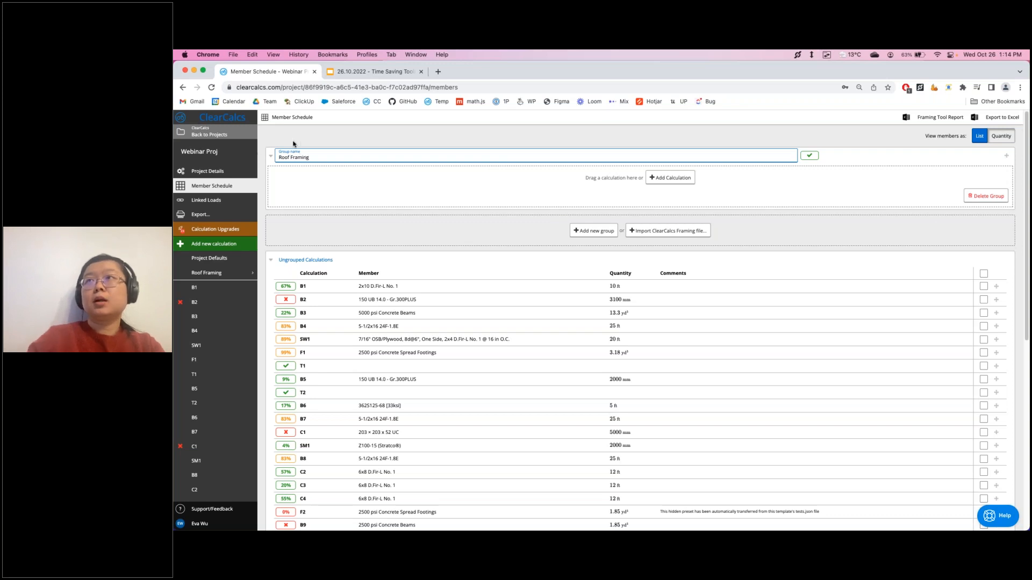
{"action": "key", "text": "Return"}
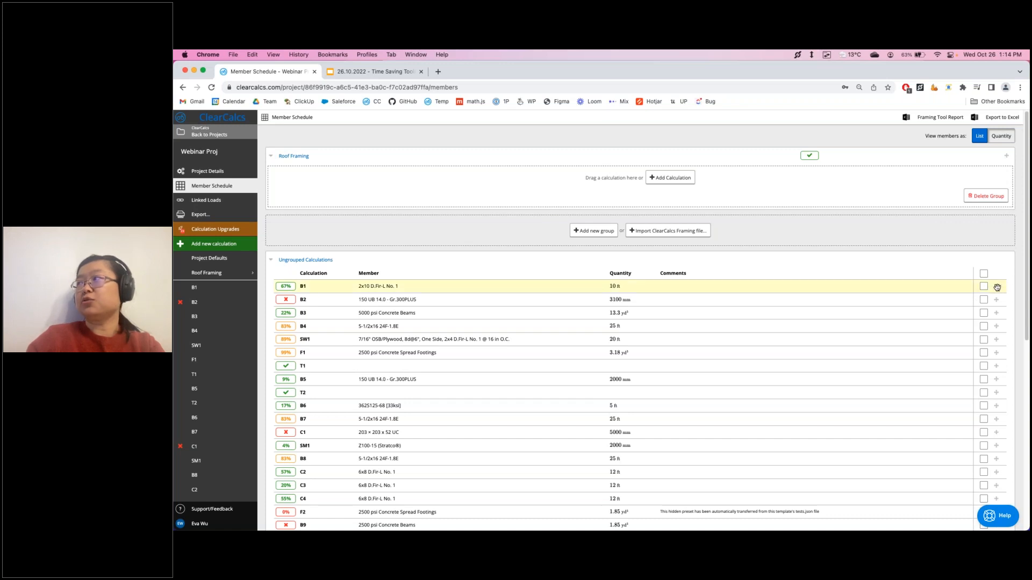
Move the ungrouped calculations B1, B4 and B7 into the Roof Framing group
{"action": "left_click_drag", "start_coordinate": [996, 288], "coordinate": [997, 203]}
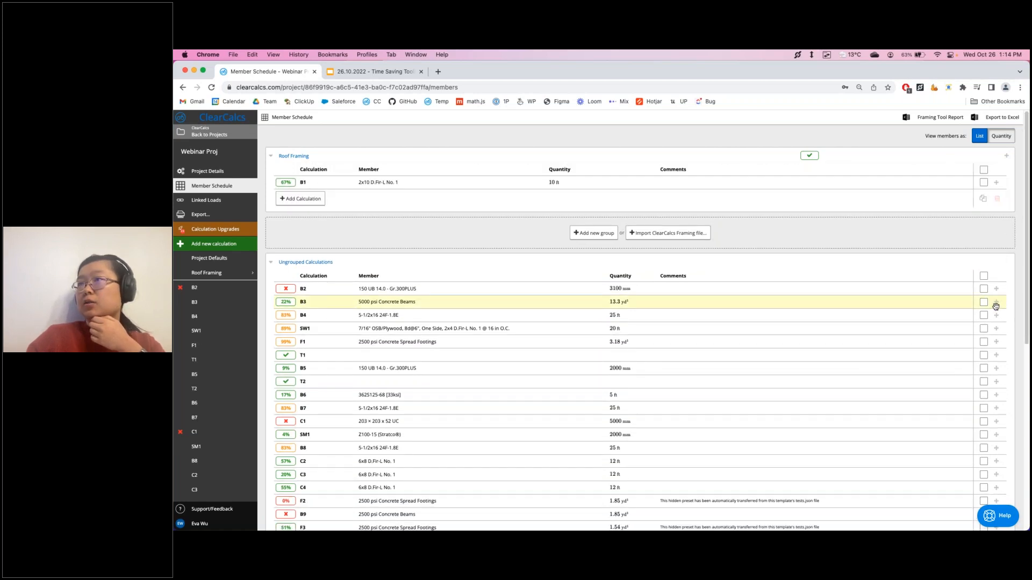
{"action": "left_click_drag", "start_coordinate": [997, 316], "coordinate": [995, 196]}
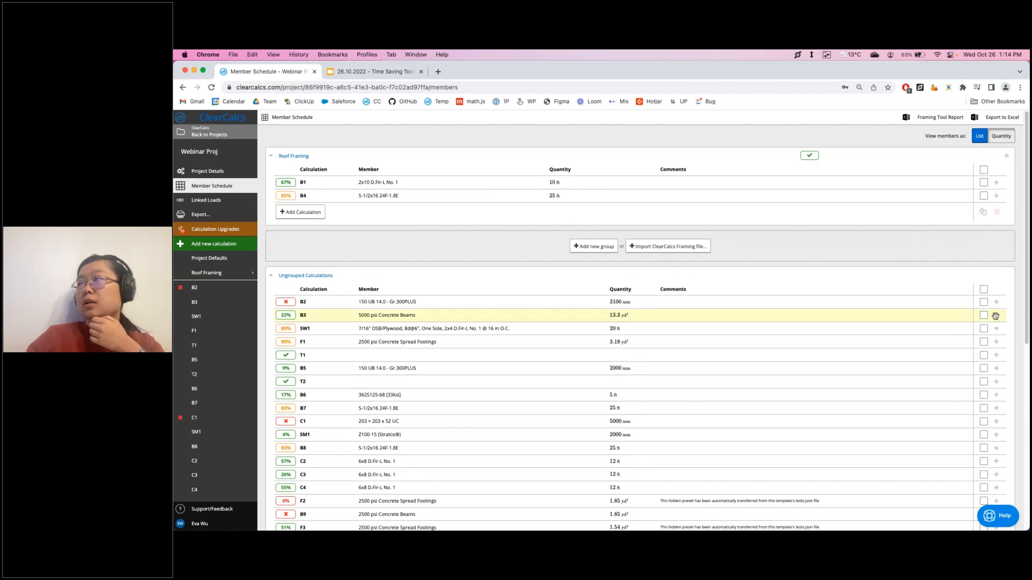
{"action": "left_click_drag", "start_coordinate": [994, 305], "coordinate": [1002, 333]}
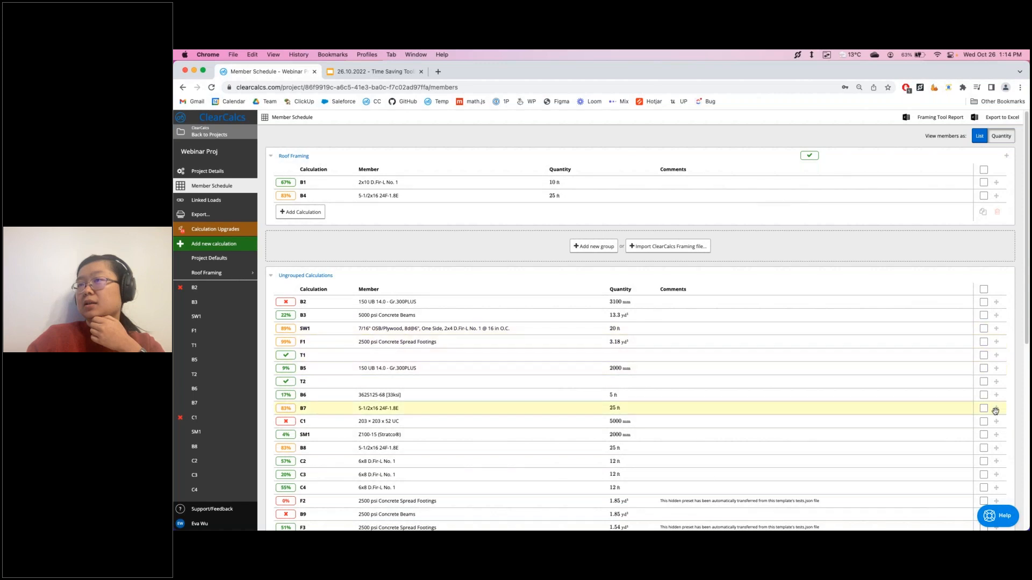
{"action": "left_click_drag", "start_coordinate": [994, 410], "coordinate": [699, 215]}
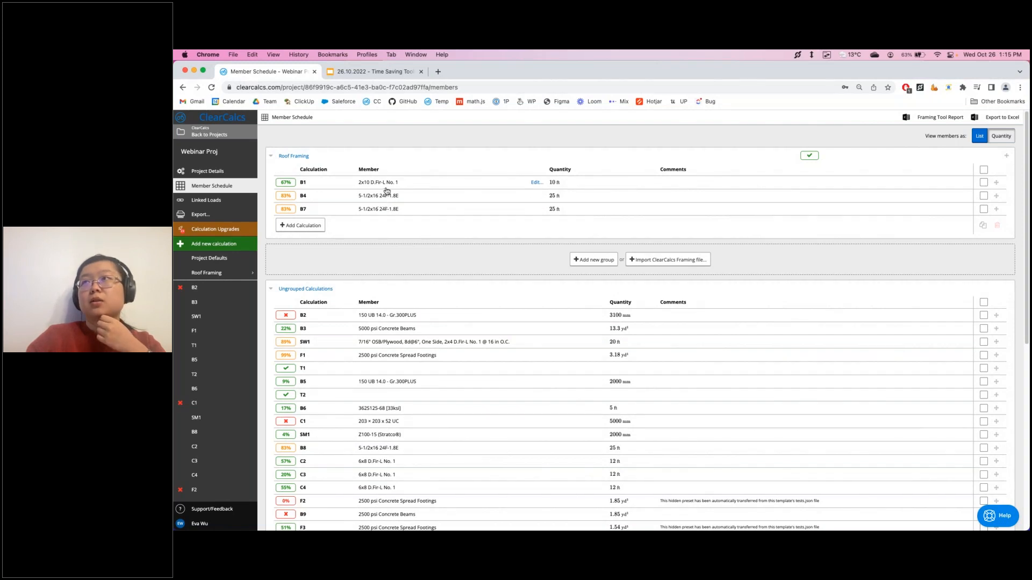
Change B1's member to 5-1/2x16 16F-V5 DF directly from the schedule, filtering the sizes by 5-1/2x16
{"action": "left_click", "coordinate": [536, 184]}
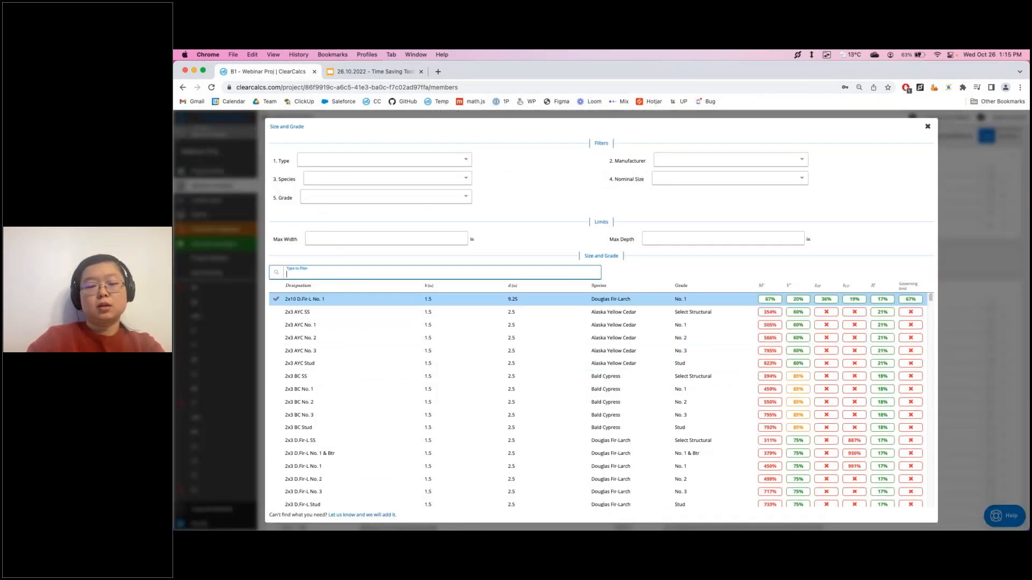
{"action": "type", "text": "5-1/2"}
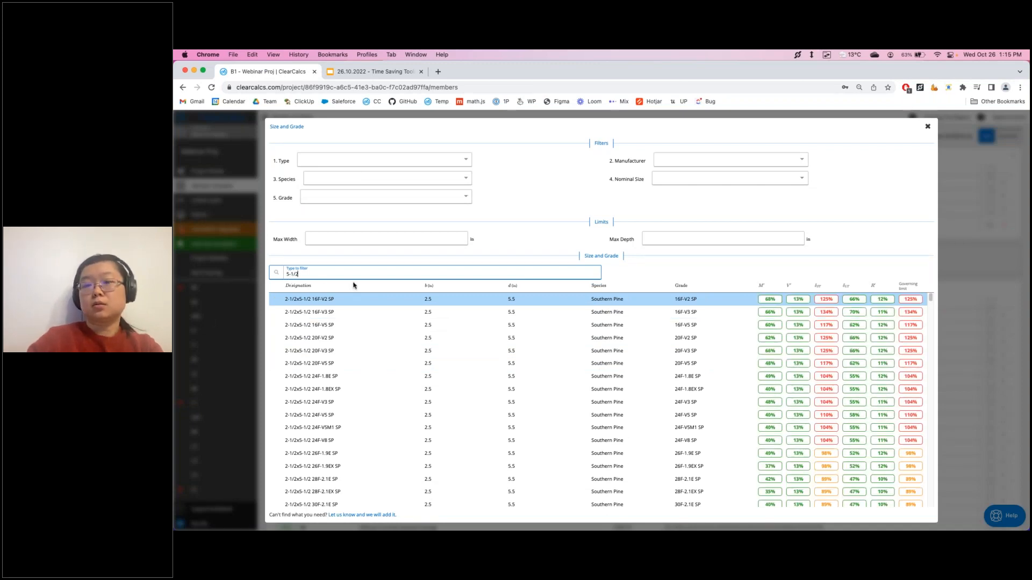
{"action": "type", "text": "x16"}
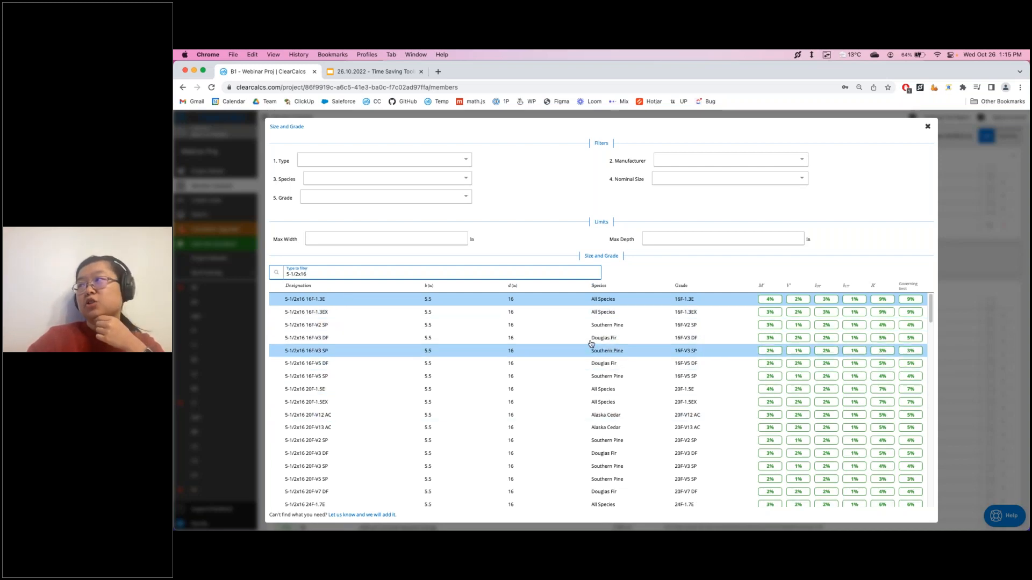
{"action": "left_click", "coordinate": [336, 364]}
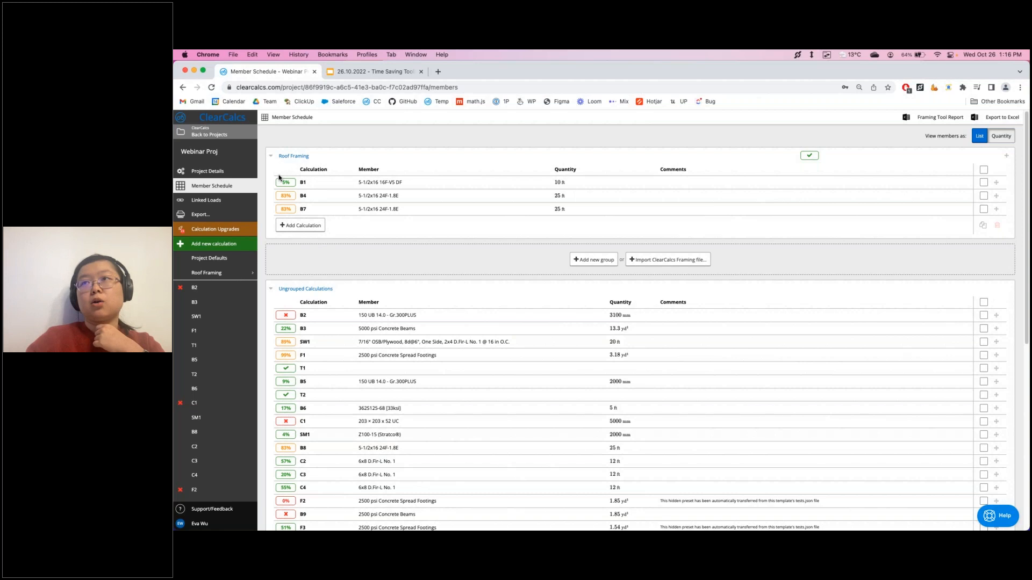
Check the slide deck, return to ClearCalcs and inspect the snow and superimposed dead loads in the project's default roof loads
{"action": "left_click", "coordinate": [376, 71]}
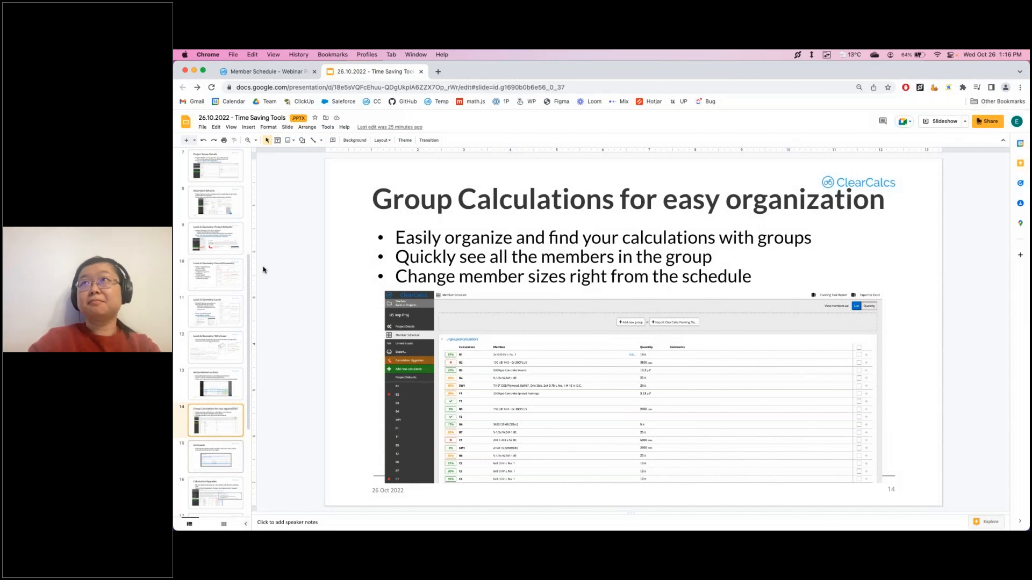
{"action": "left_click", "coordinate": [270, 75]}
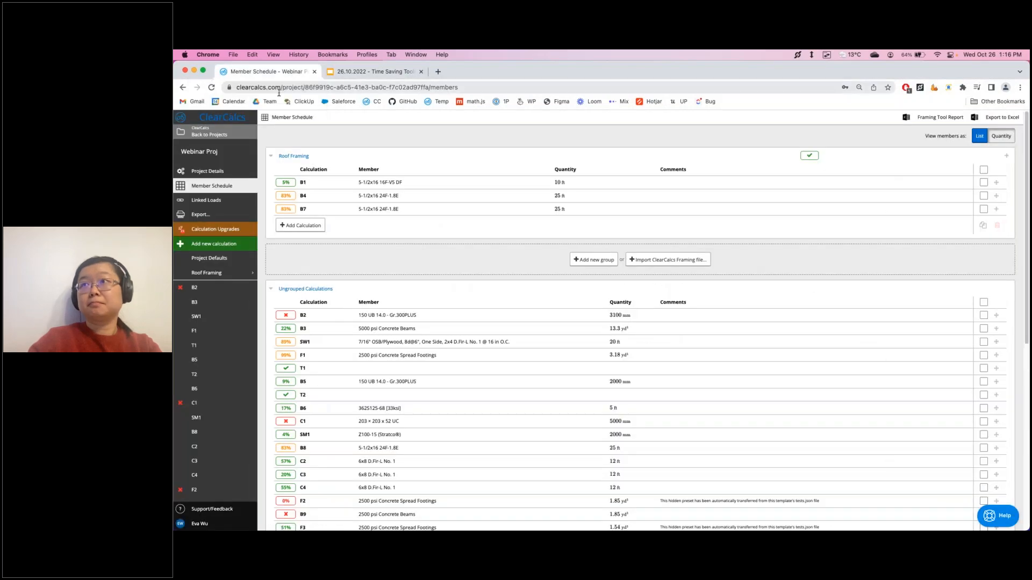
{"action": "left_click", "coordinate": [229, 264]}
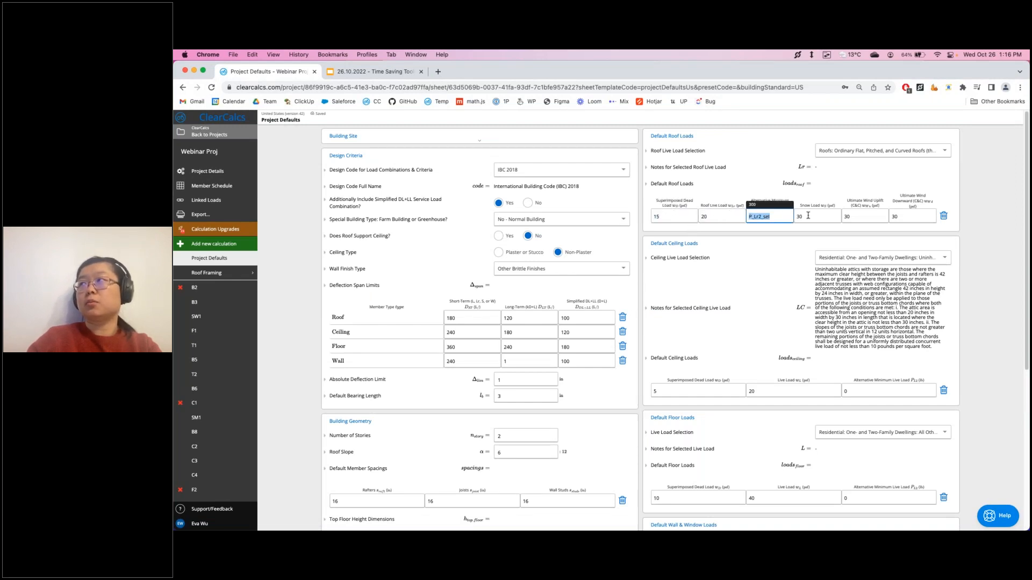
{"action": "left_click", "coordinate": [815, 215]}
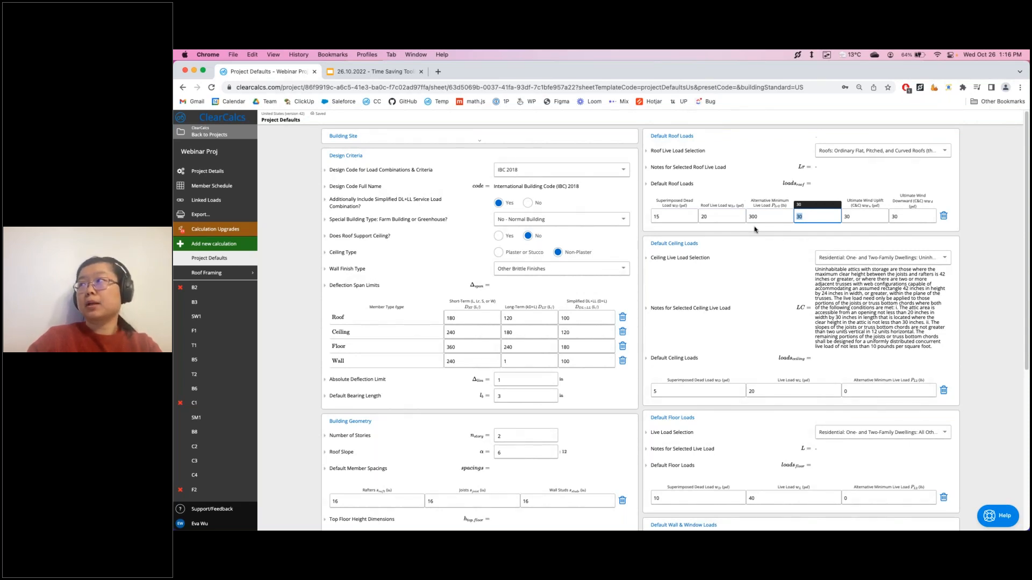
{"action": "left_click", "coordinate": [679, 216]}
Add a new US Wood Beam (ASD) calculation using the Rafter preset
{"action": "left_click", "coordinate": [217, 244]}
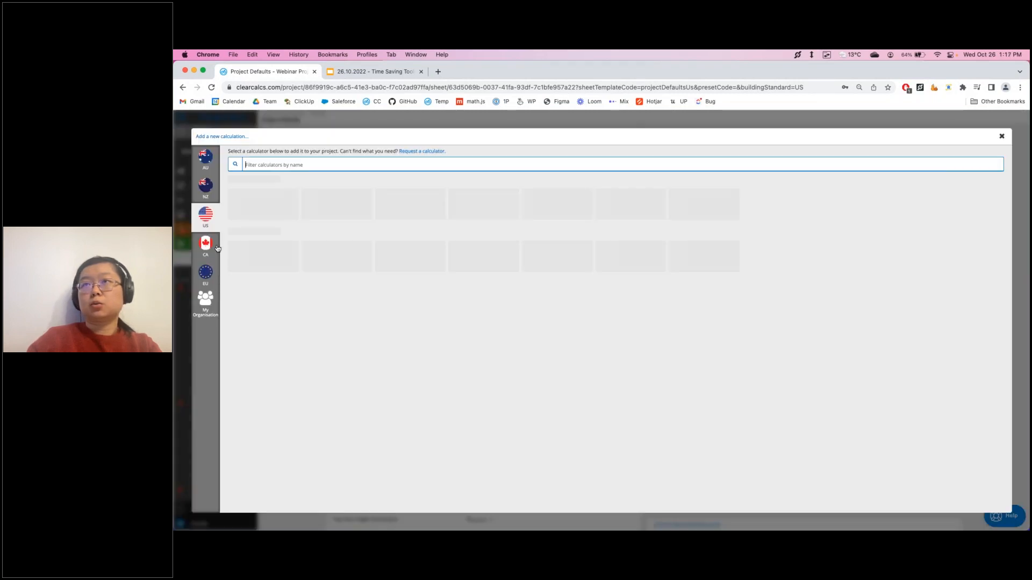
{"action": "left_click", "coordinate": [331, 205]}
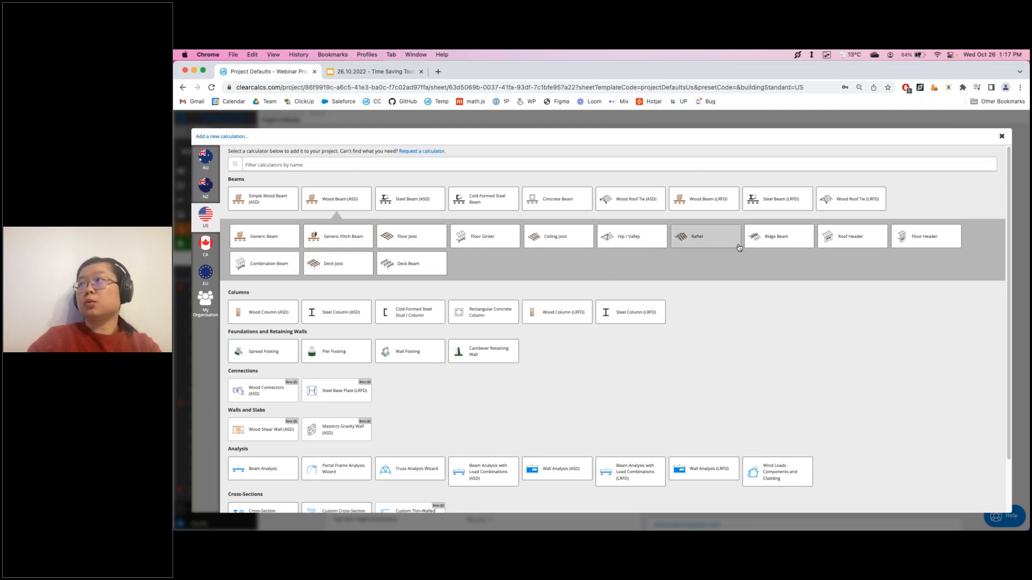
{"action": "left_click", "coordinate": [709, 244]}
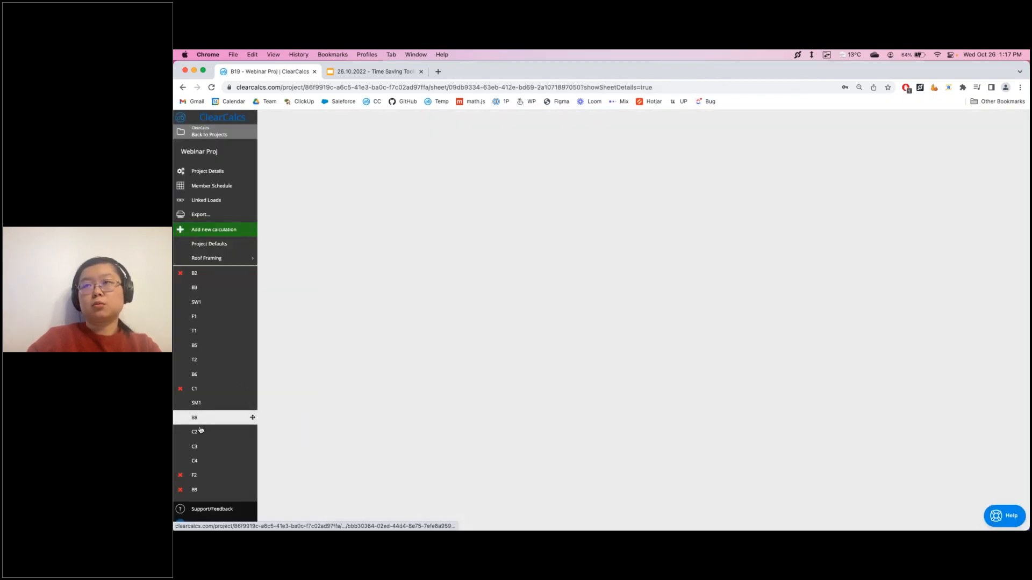
Inspect the Roof Load magnitudes in B19's distributed loads, checking the formula behind the dead load value
{"action": "scroll", "coordinate": [205, 457], "scroll_direction": "down", "scroll_amount": 5}
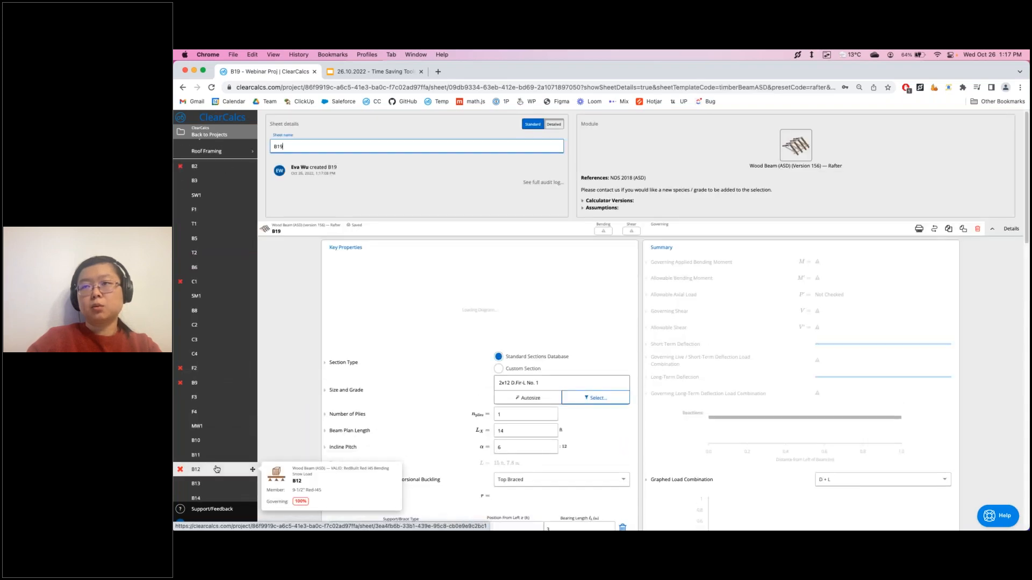
{"action": "scroll", "coordinate": [216, 469], "scroll_direction": "down", "scroll_amount": 3}
{"action": "scroll", "coordinate": [406, 448], "scroll_direction": "down", "scroll_amount": 8}
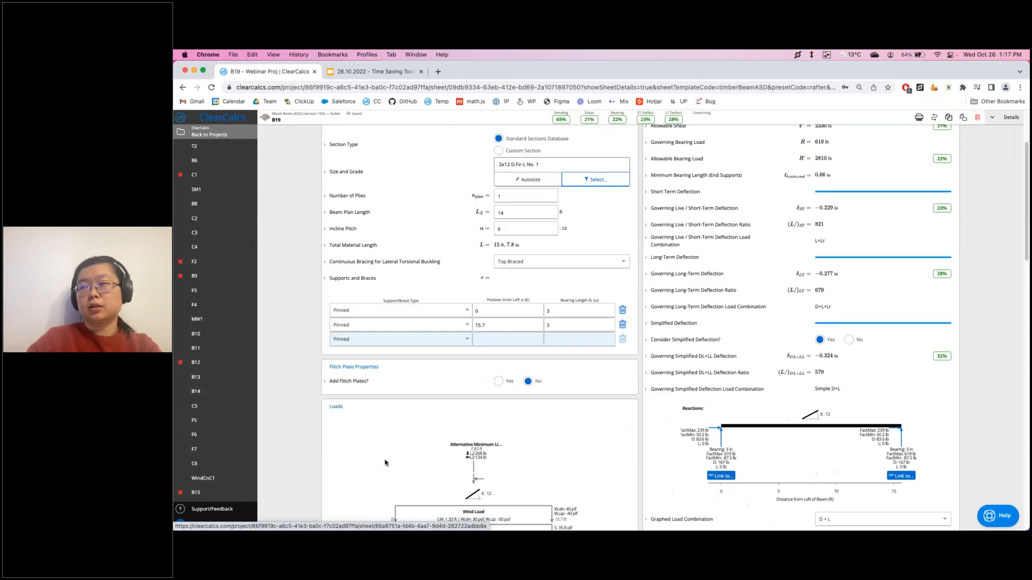
{"action": "scroll", "coordinate": [405, 447], "scroll_direction": "down", "scroll_amount": 10}
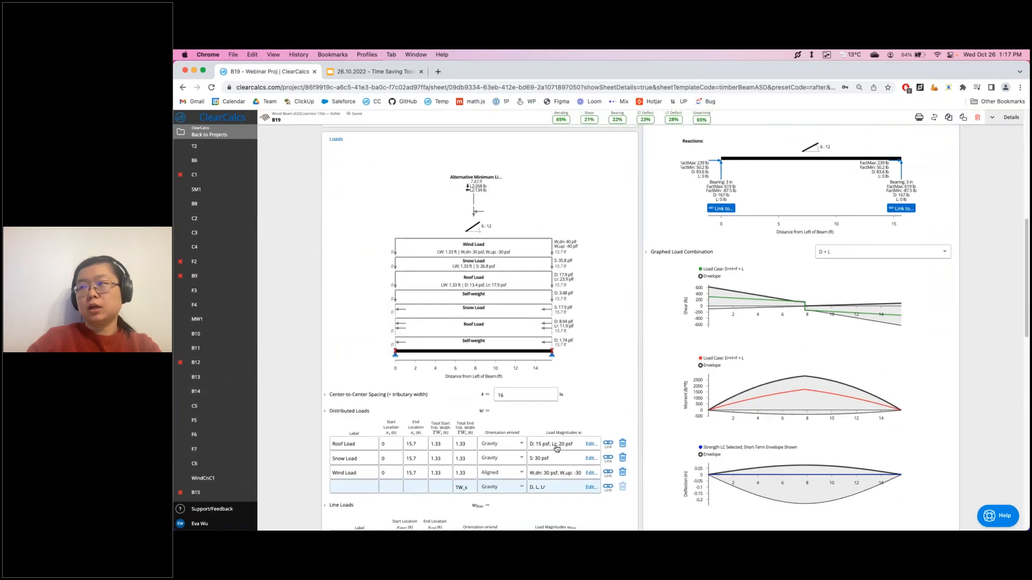
{"action": "left_click", "coordinate": [557, 448]}
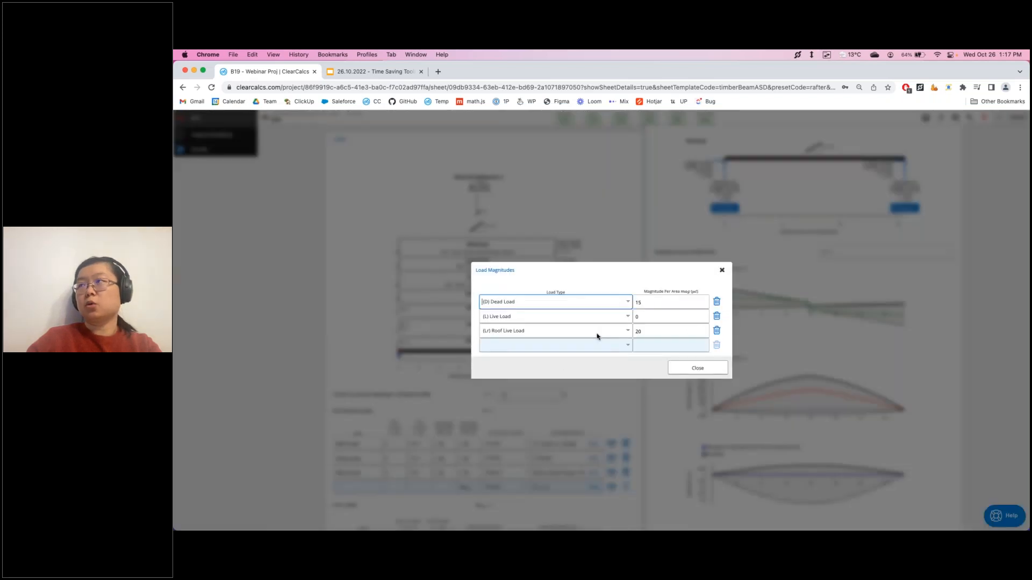
{"action": "left_click", "coordinate": [670, 301]}
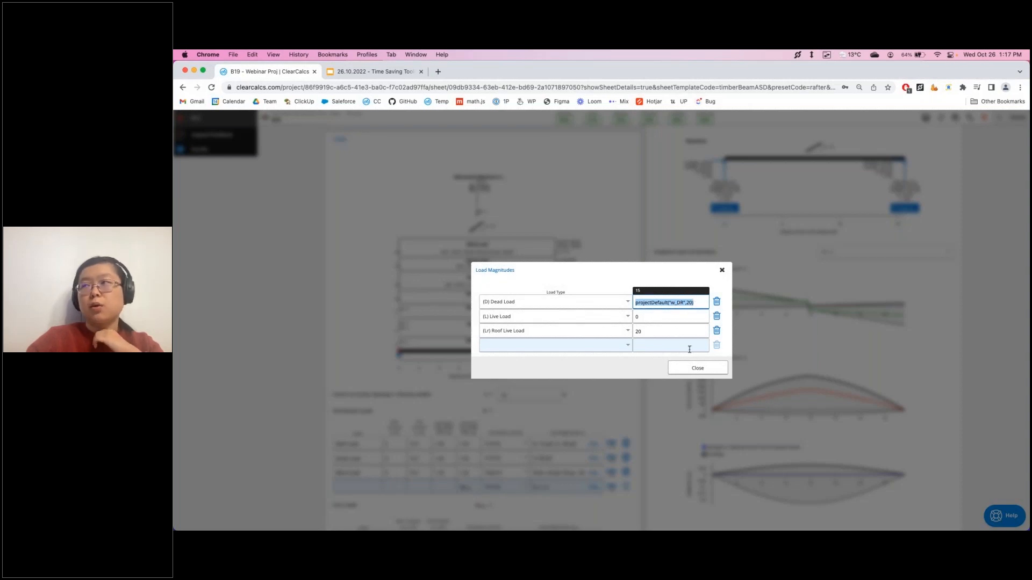
{"action": "left_click", "coordinate": [696, 368]}
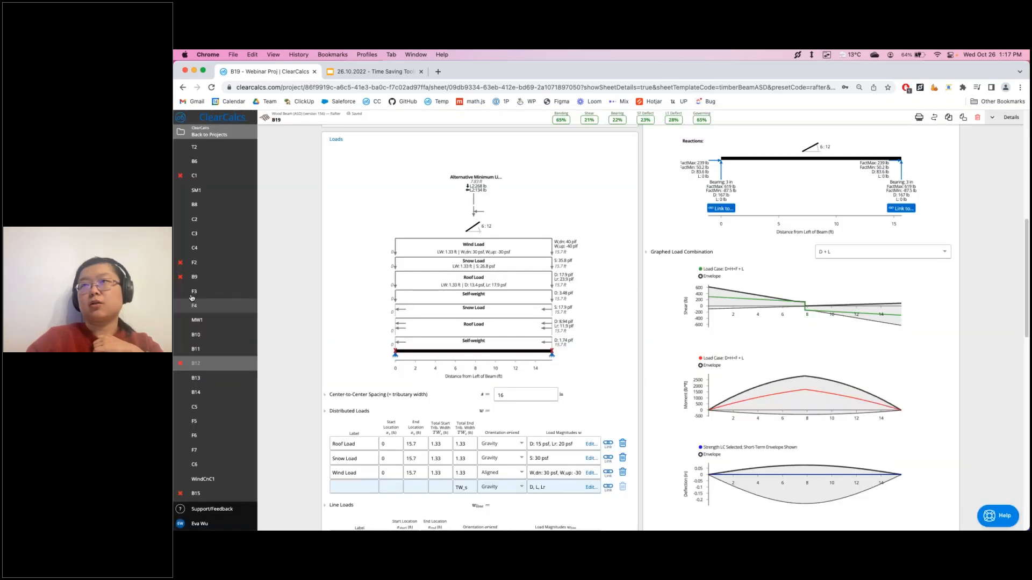
Change the roof live load magnitude in B19's Roof Load to the formula projectDefault("w_DR",16)
{"action": "scroll", "coordinate": [192, 297], "scroll_direction": "up", "scroll_amount": 5}
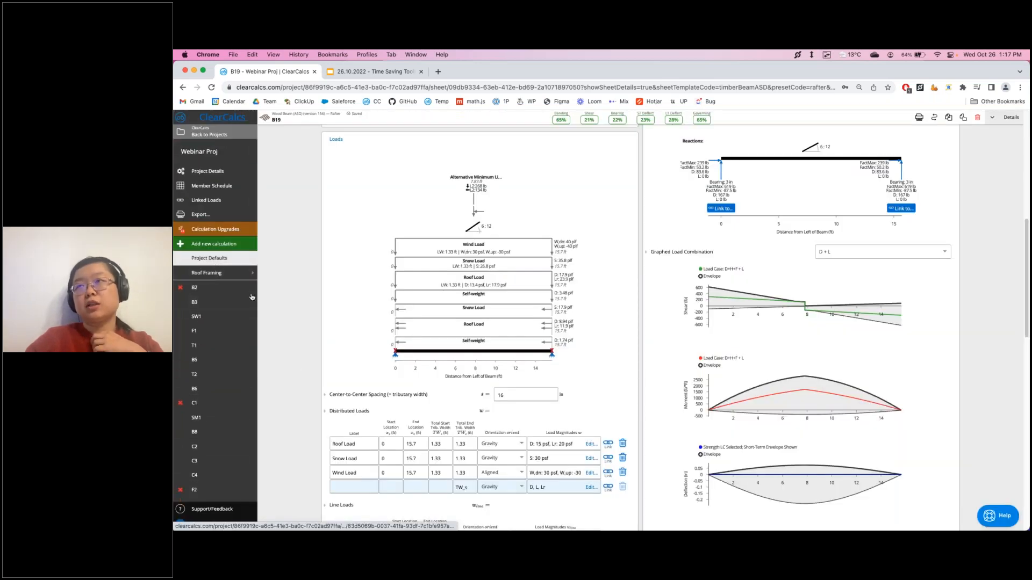
{"action": "left_click", "coordinate": [590, 444]}
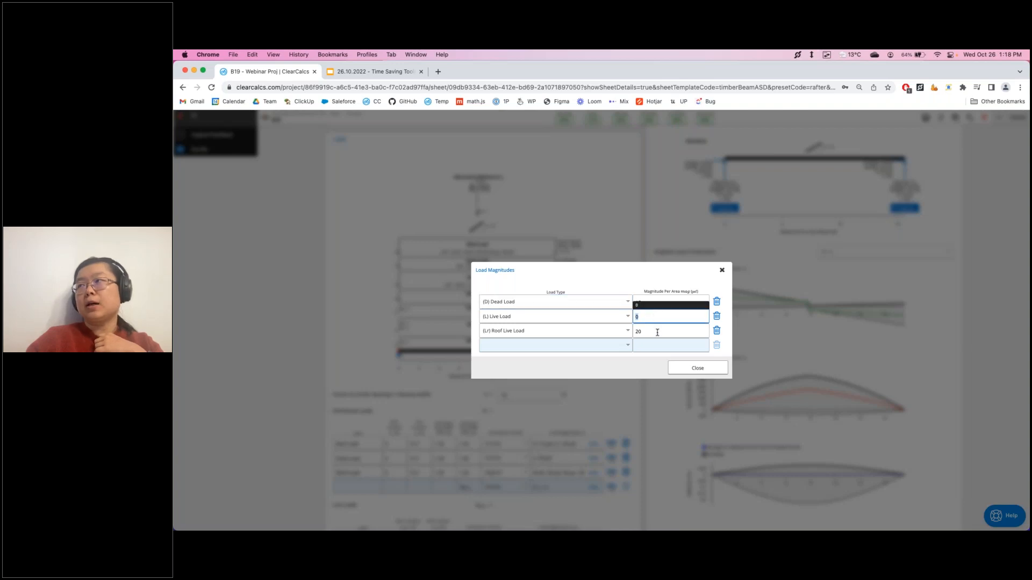
{"action": "left_click", "coordinate": [684, 334]}
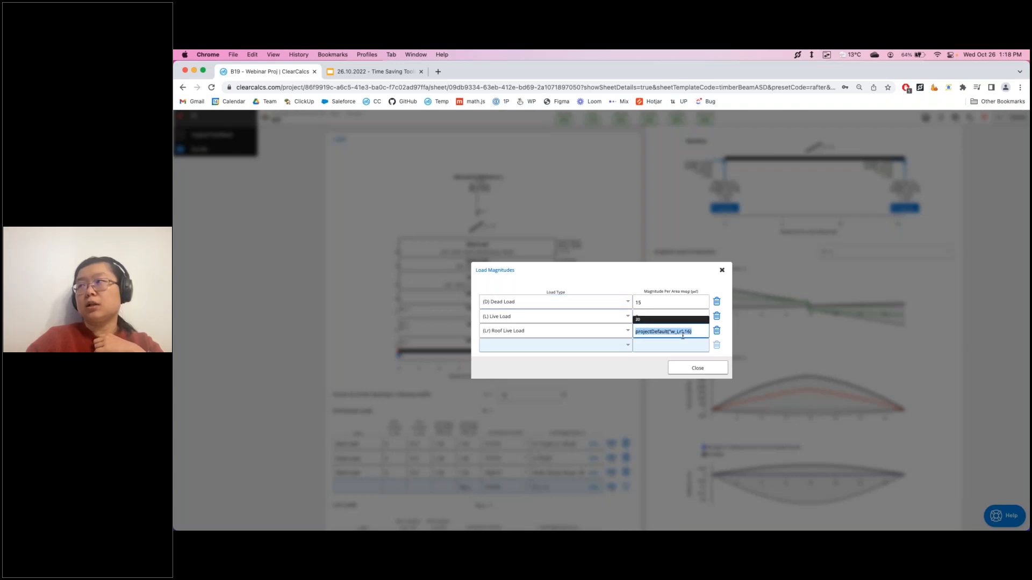
{"action": "left_click", "coordinate": [680, 332]}
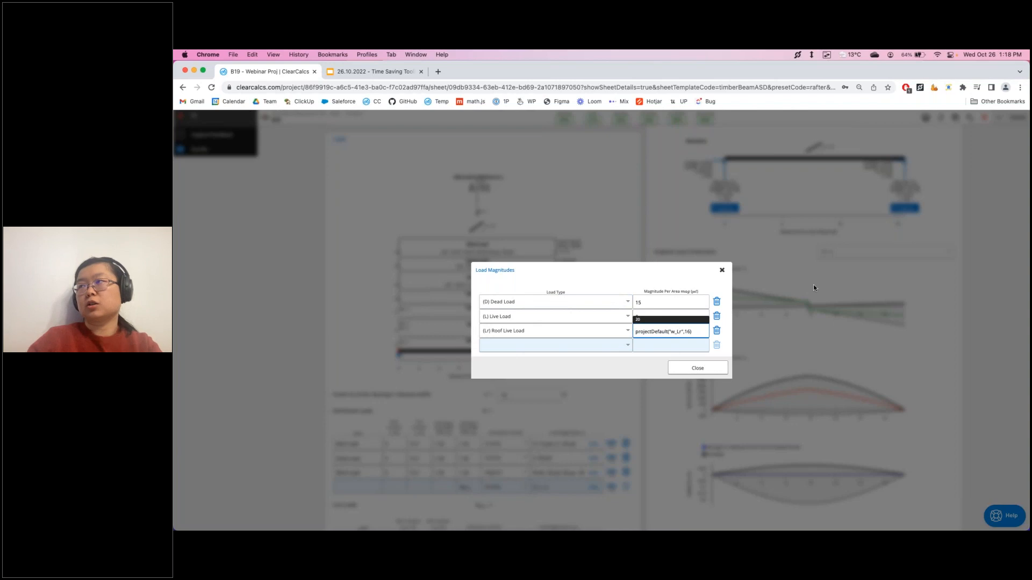
{"action": "key", "text": "BackSpace"}
{"action": "type", "text": "DR"}
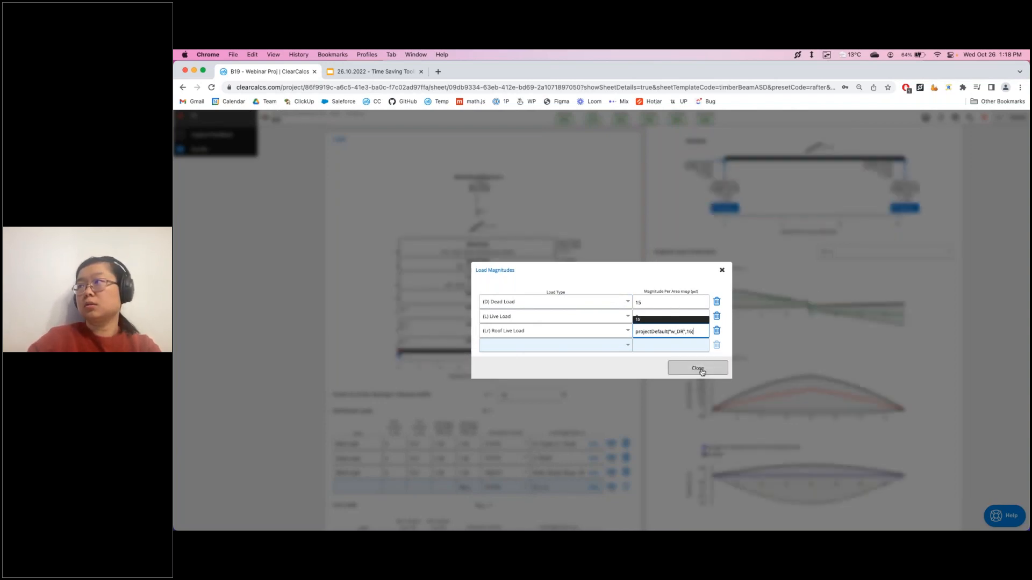
{"action": "left_click", "coordinate": [700, 369]}
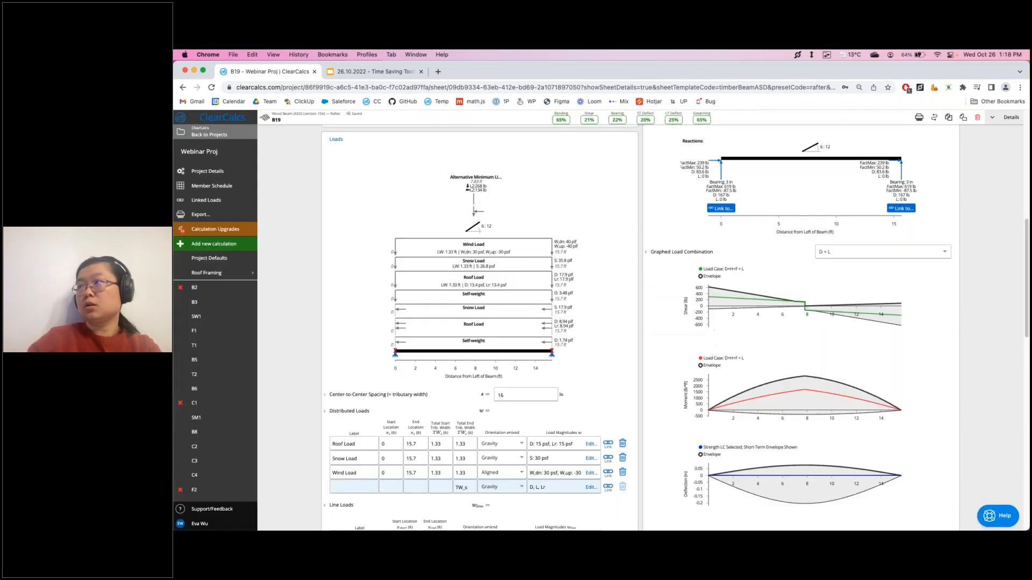
Reopen B19's Roof Load magnitudes and compare the formulas for the dead load and roof live load
{"action": "left_click", "coordinate": [571, 451]}
{"action": "left_click", "coordinate": [678, 330]}
{"action": "left_click", "coordinate": [676, 303]}
{"action": "left_click", "coordinate": [681, 331]}
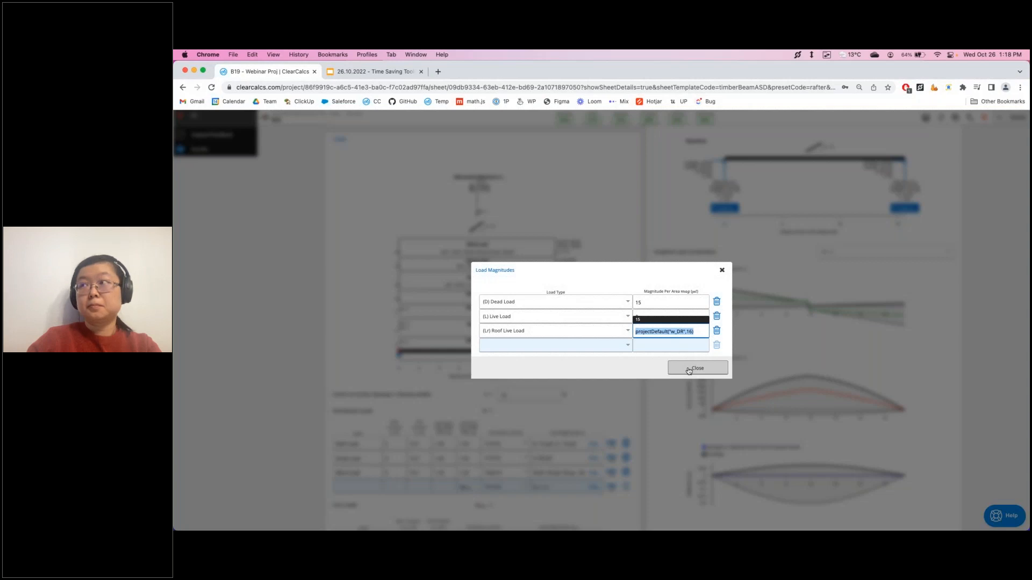
{"action": "left_click", "coordinate": [688, 371]}
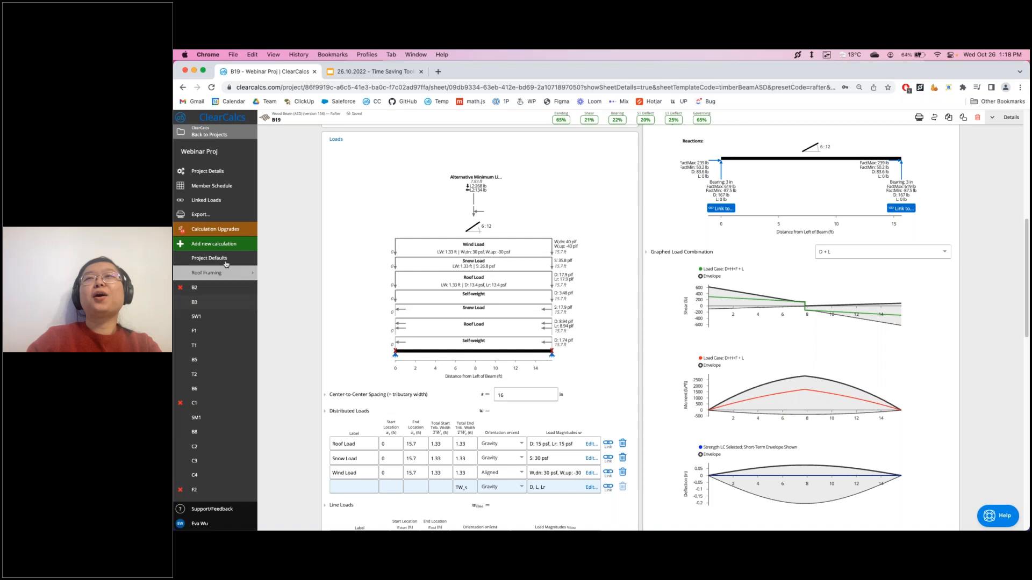
In the project defaults, examine each default roof load entry and the Default Roof Loads description with its formula reference
{"action": "left_click", "coordinate": [224, 260]}
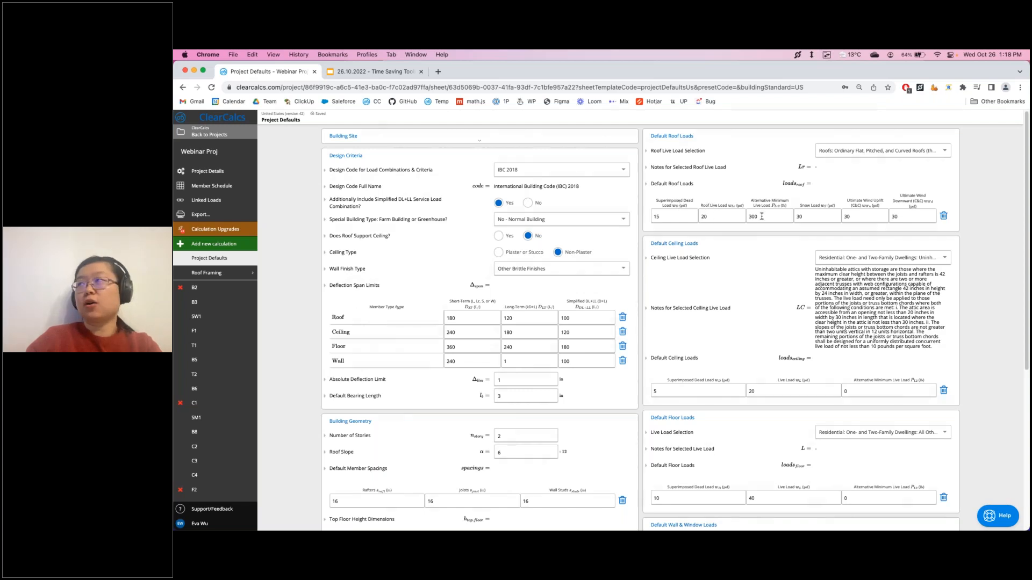
{"action": "left_click", "coordinate": [725, 220]}
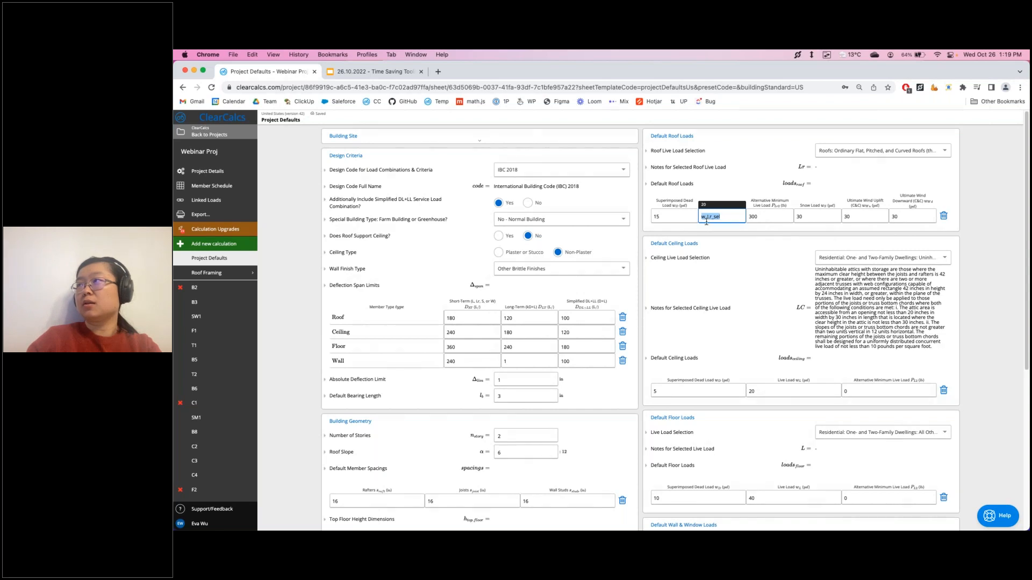
{"action": "left_click", "coordinate": [668, 184]}
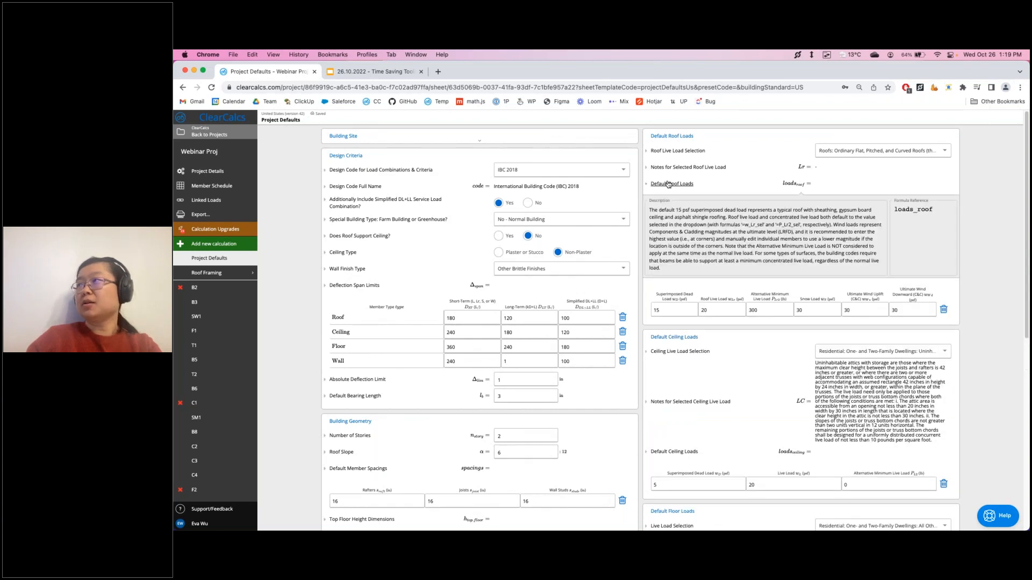
{"action": "left_click", "coordinate": [668, 184]}
{"action": "left_click", "coordinate": [676, 215]}
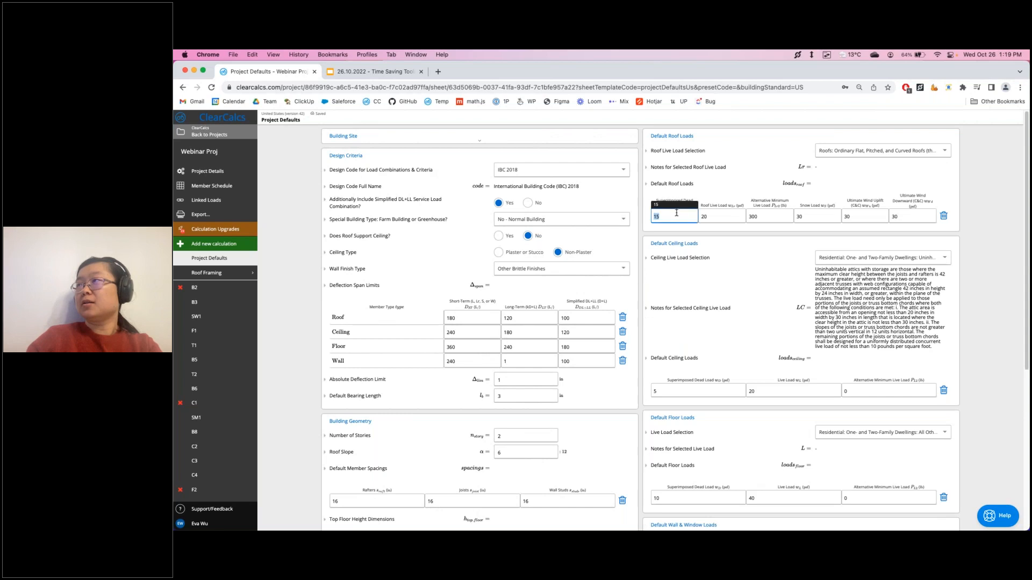
{"action": "left_click", "coordinate": [724, 215]}
{"action": "left_click", "coordinate": [766, 216]}
{"action": "left_click", "coordinate": [819, 218]}
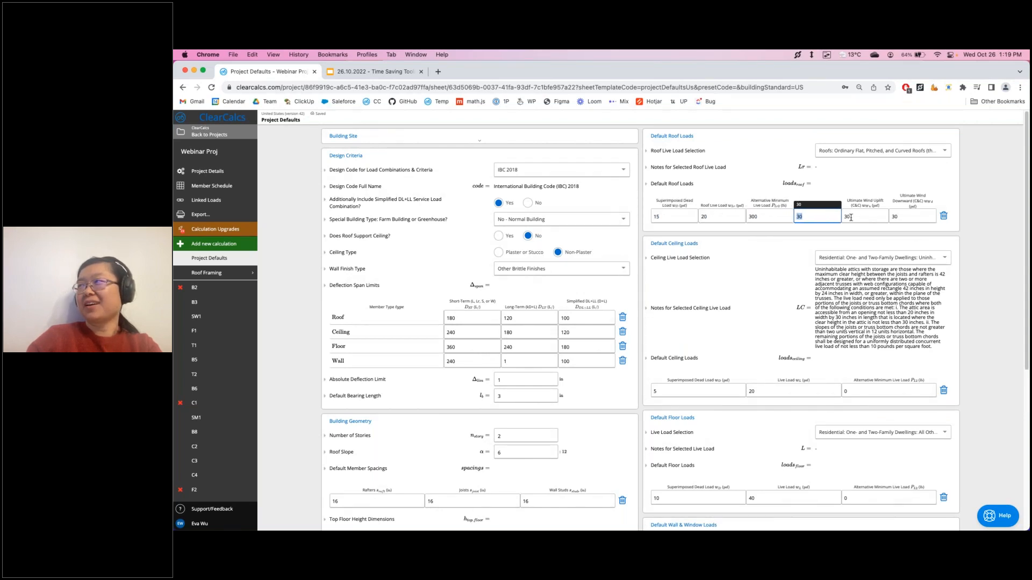
{"action": "left_click", "coordinate": [857, 217]}
{"action": "left_click", "coordinate": [913, 215]}
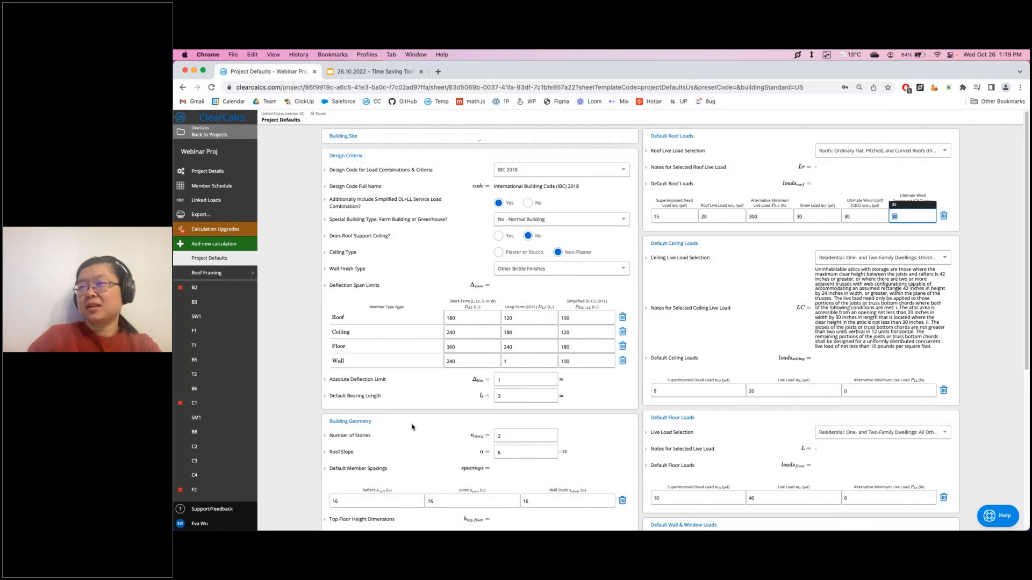
{"action": "left_click", "coordinate": [674, 184]}
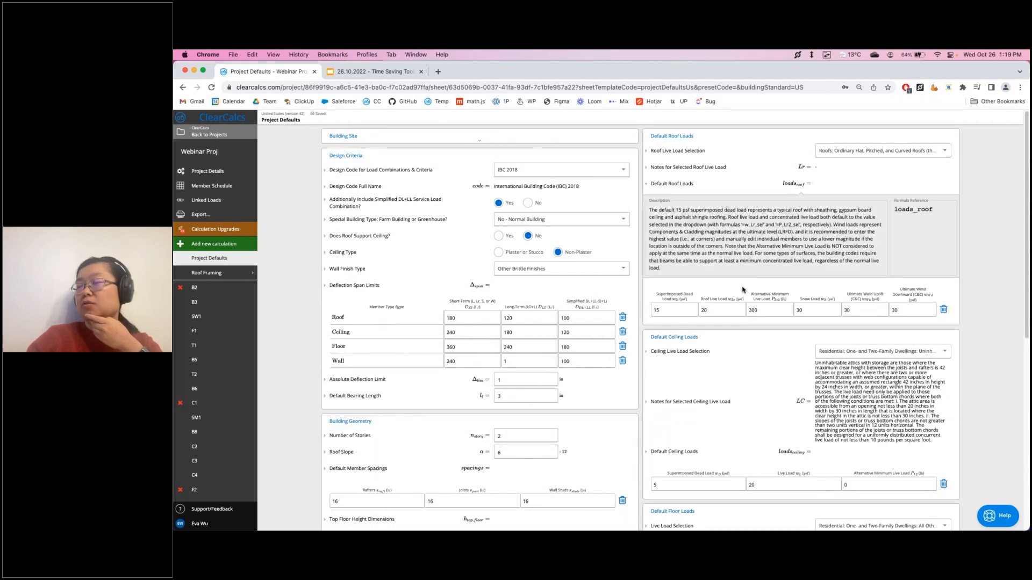
Look up the formula references for Number of Stories and Default Bearing Length in the project defaults
{"action": "left_click", "coordinate": [345, 436]}
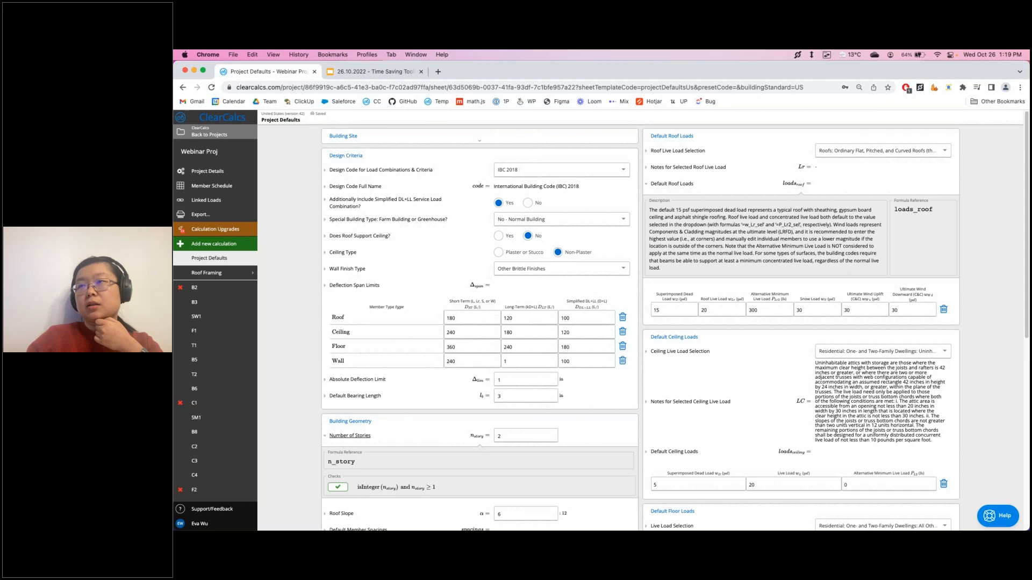
{"action": "left_click", "coordinate": [344, 437]}
{"action": "left_click", "coordinate": [339, 396]}
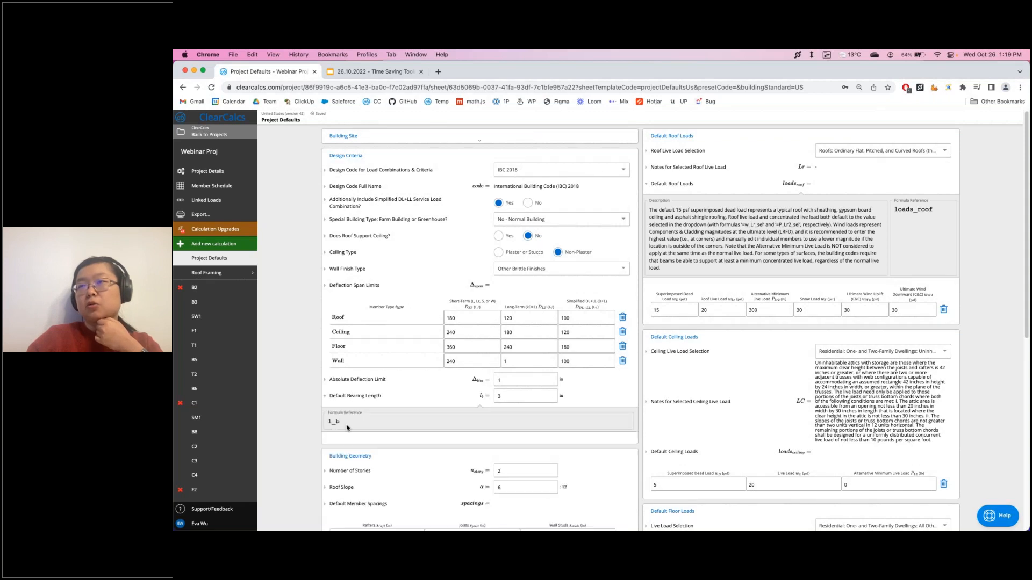
Return to calculation B19 and inspect the formulas behind the bearing lengths and position of its supports
{"action": "scroll", "coordinate": [209, 376], "scroll_direction": "down", "scroll_amount": 10}
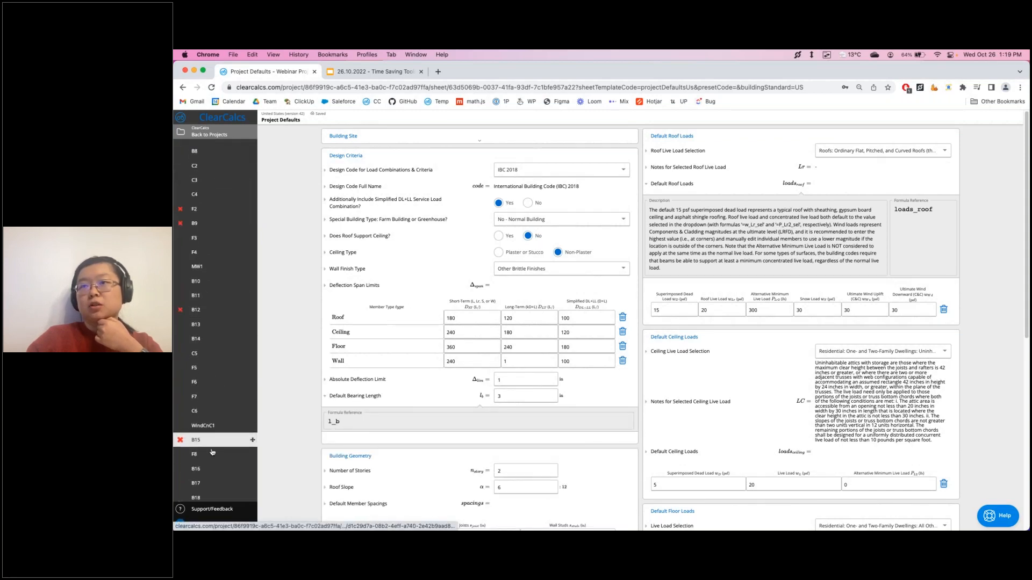
{"action": "left_click", "coordinate": [203, 483]}
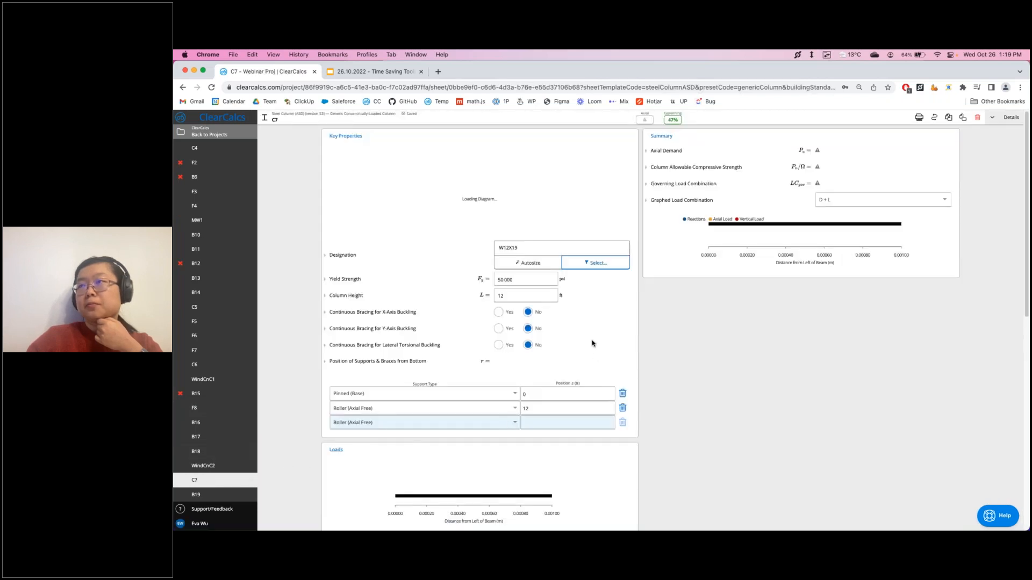
{"action": "left_click", "coordinate": [206, 495]}
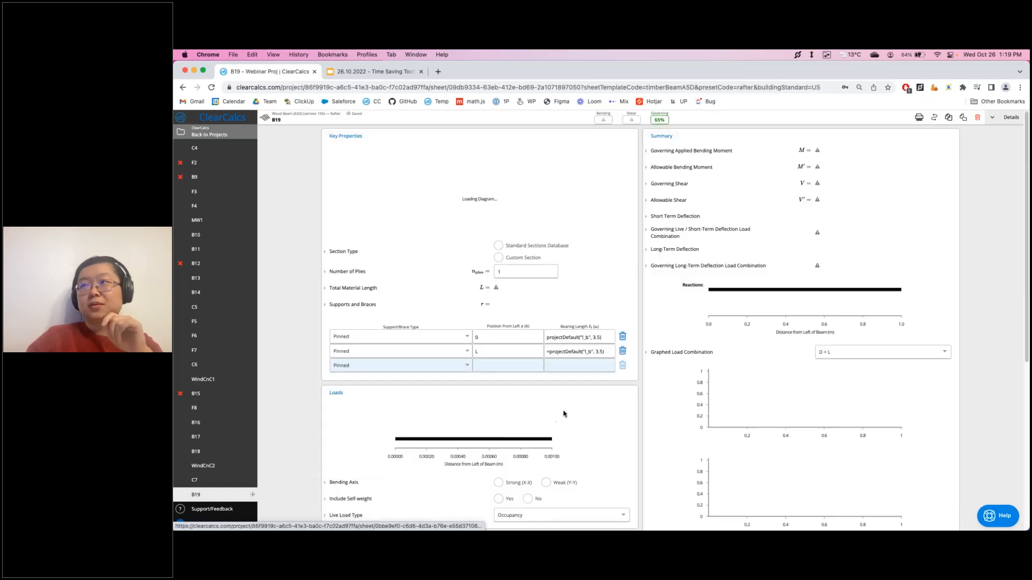
{"action": "left_click", "coordinate": [596, 418]}
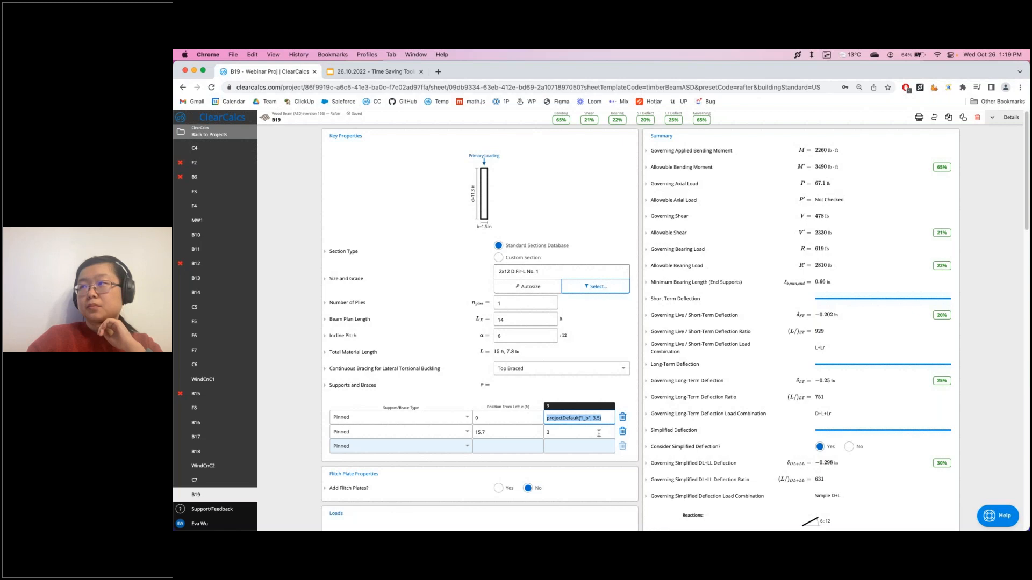
{"action": "left_click", "coordinate": [598, 433]}
{"action": "left_click", "coordinate": [530, 419]}
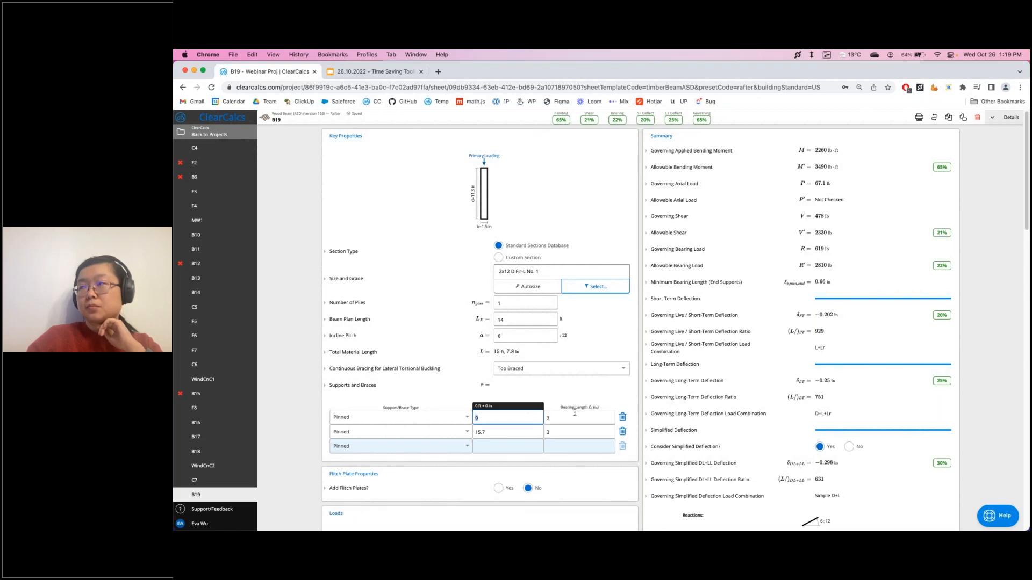
{"action": "left_click", "coordinate": [579, 395]}
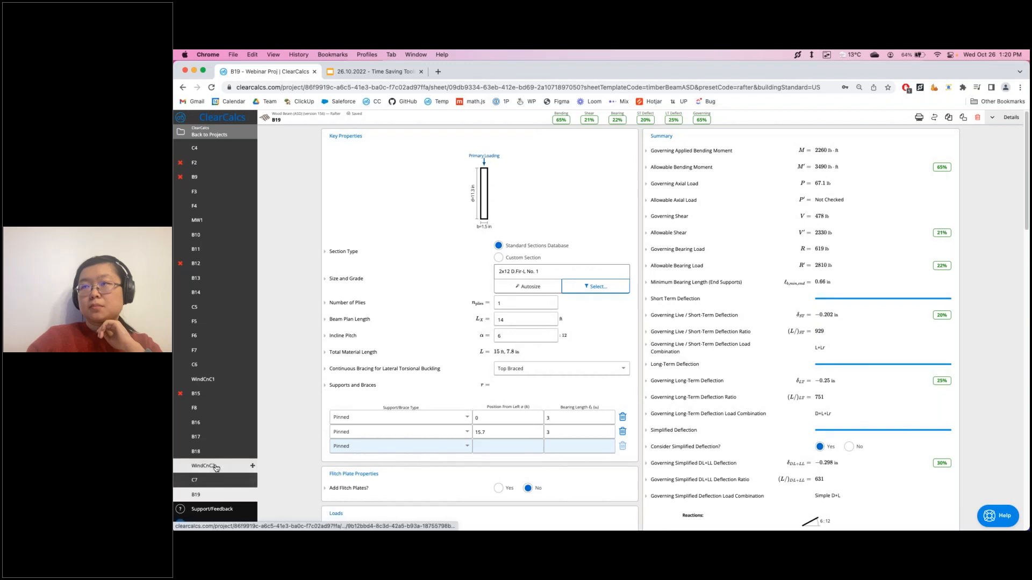
Go back to the project defaults and look up the description and formula reference of the Absolute Deflection Limit
{"action": "mouse_move", "coordinate": [216, 425]}
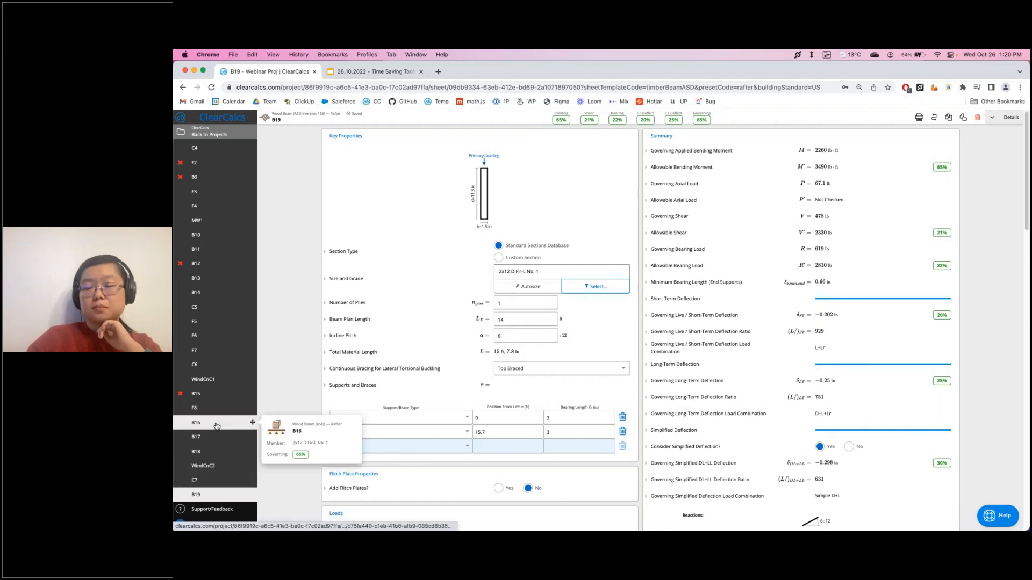
{"action": "scroll", "coordinate": [217, 425], "scroll_direction": "up", "scroll_amount": 5}
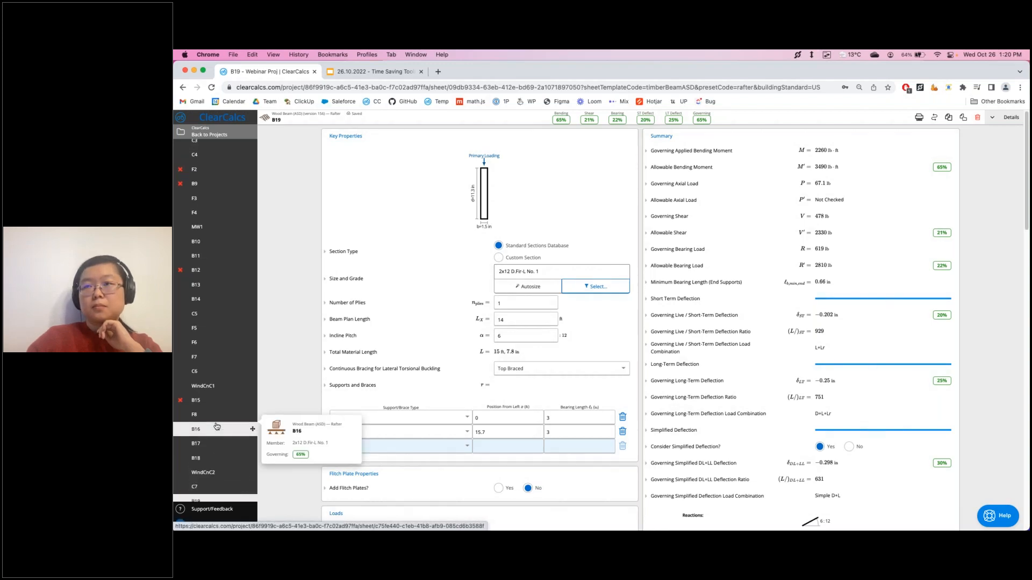
{"action": "scroll", "coordinate": [213, 421], "scroll_direction": "up", "scroll_amount": 3}
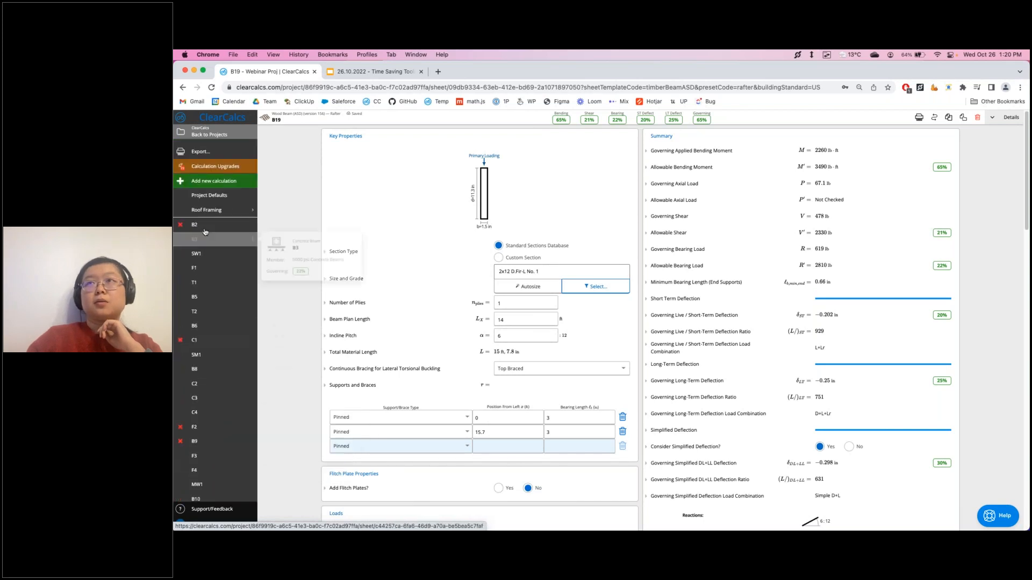
{"action": "left_click", "coordinate": [225, 197]}
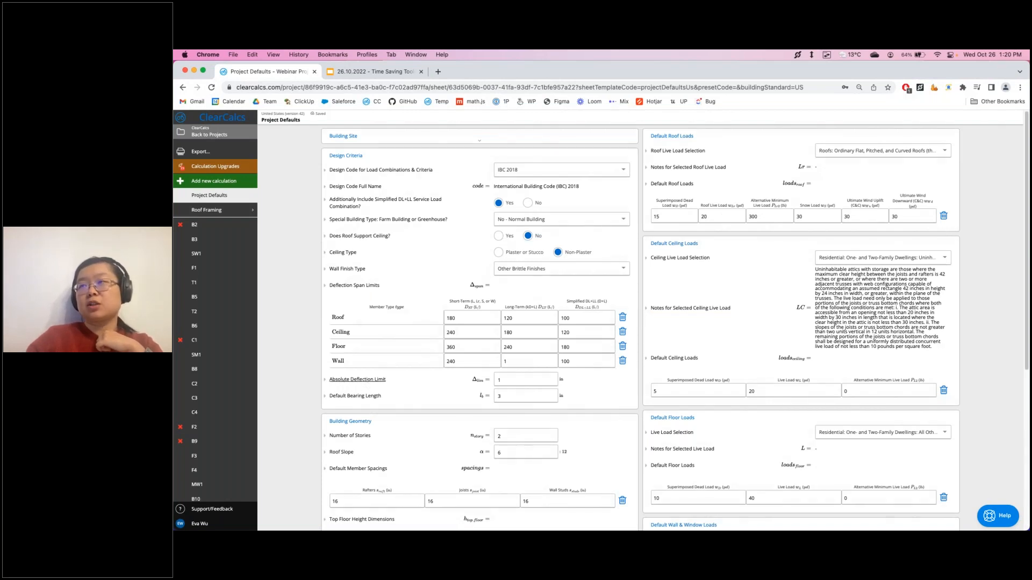
{"action": "left_click", "coordinate": [531, 380]}
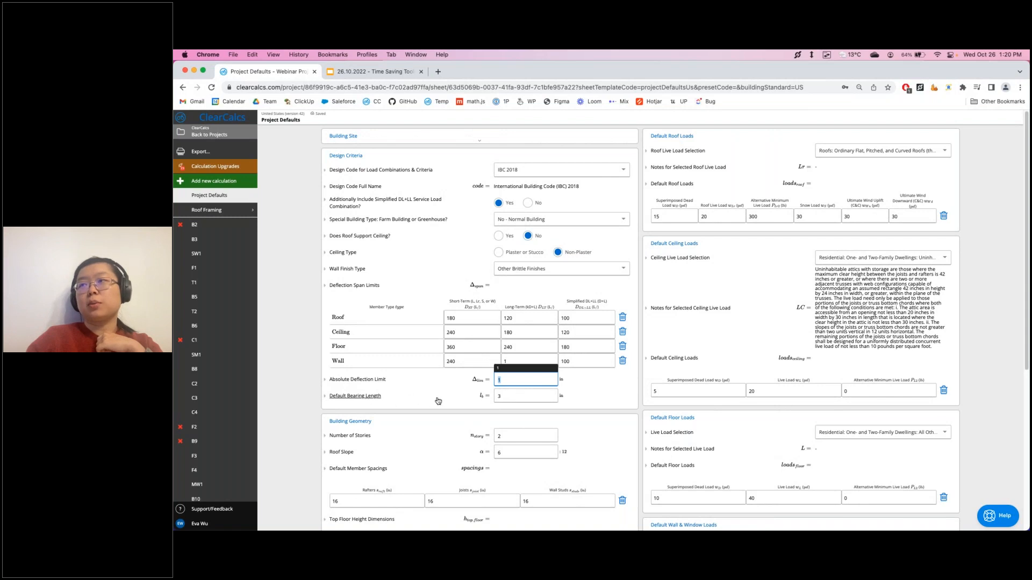
{"action": "left_click", "coordinate": [408, 382]}
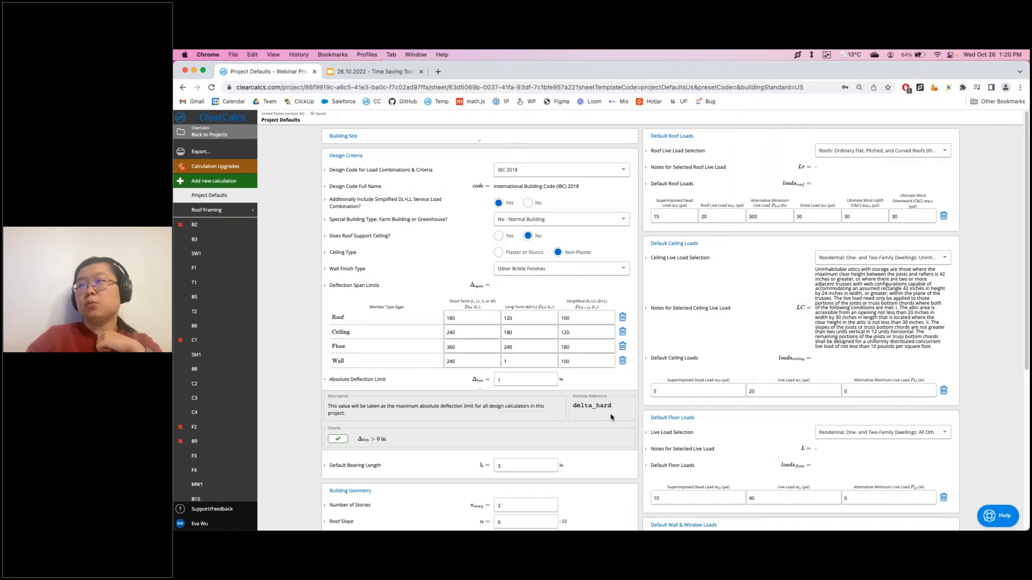
Copy the Absolute Deflection Limit's formula reference delta_hard from the project defaults and open calculation B19
{"action": "double_click", "coordinate": [581, 406]}
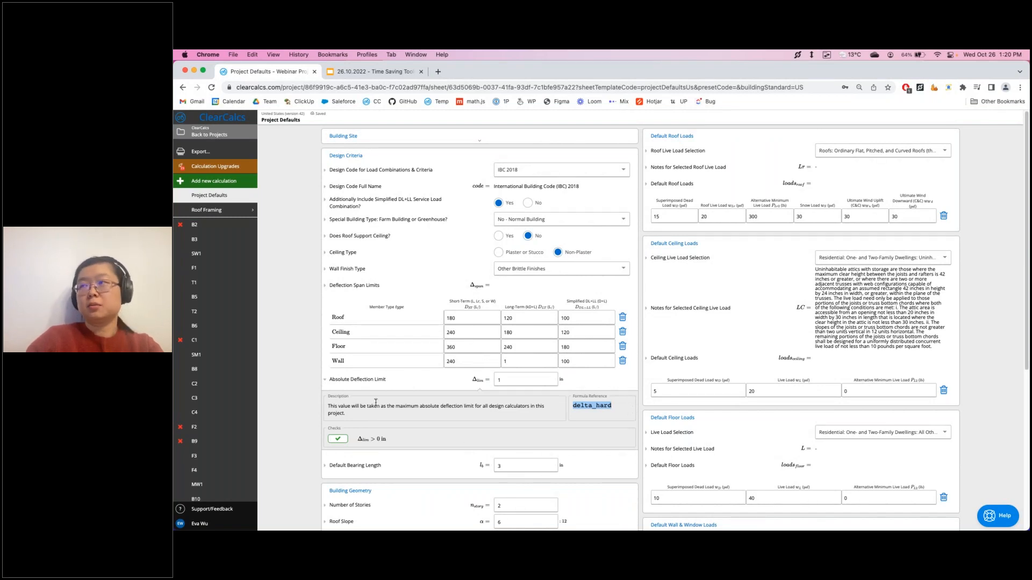
{"action": "scroll", "coordinate": [212, 447], "scroll_direction": "down", "scroll_amount": 5}
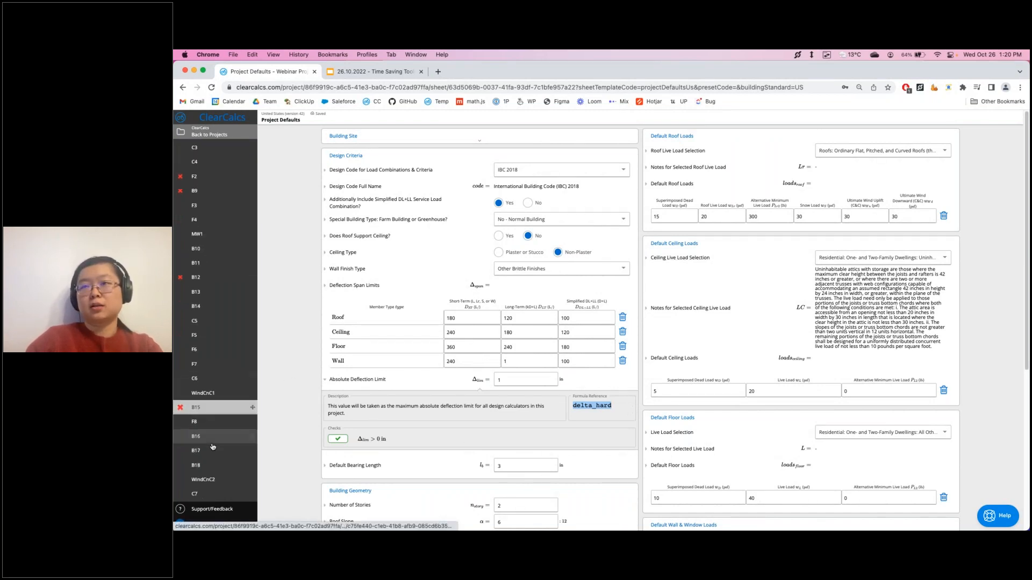
{"action": "scroll", "coordinate": [208, 473], "scroll_direction": "down", "scroll_amount": 1}
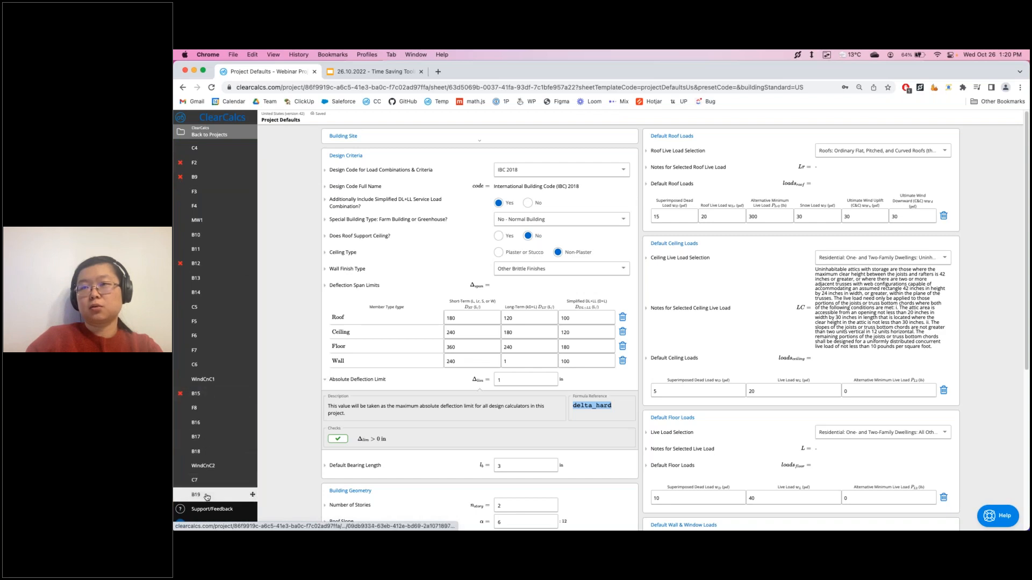
{"action": "mouse_move", "coordinate": [206, 497]}
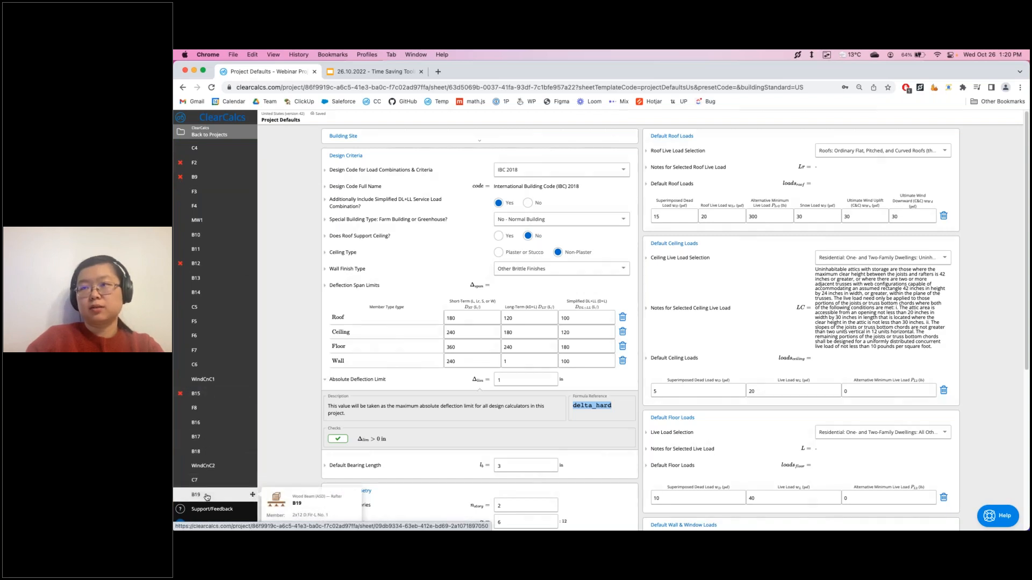
{"action": "left_click", "coordinate": [195, 495]}
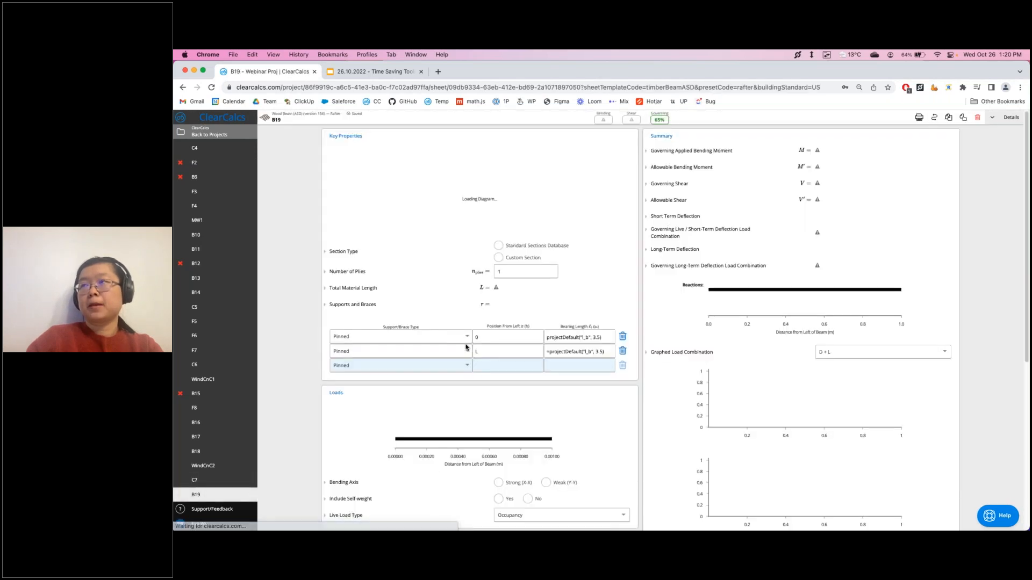
Replace l_b with delta_hard in the projectDefault formula for the first support's bearing length, and review the edited formula
{"action": "left_click", "coordinate": [595, 419]}
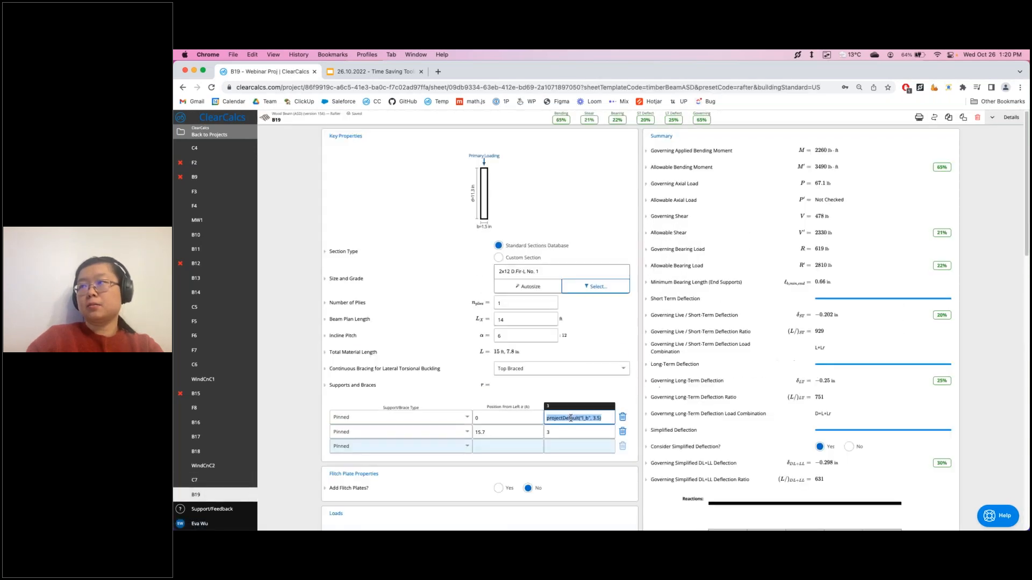
{"action": "left_click", "coordinate": [588, 418]}
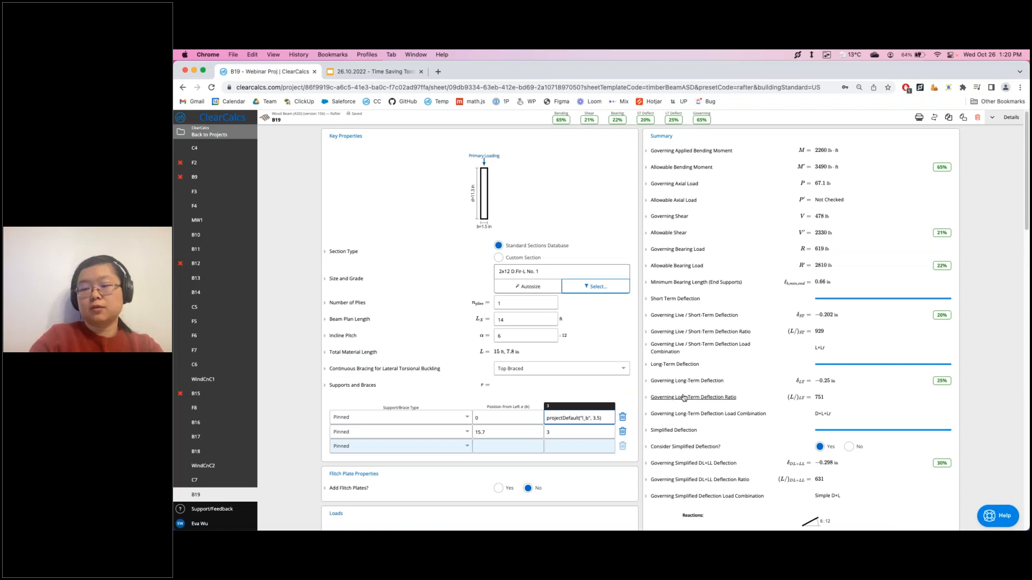
{"action": "key", "text": "BackSpace"}
{"action": "key", "text": "BackSpace"}
{"action": "key", "text": "BackSpace"}
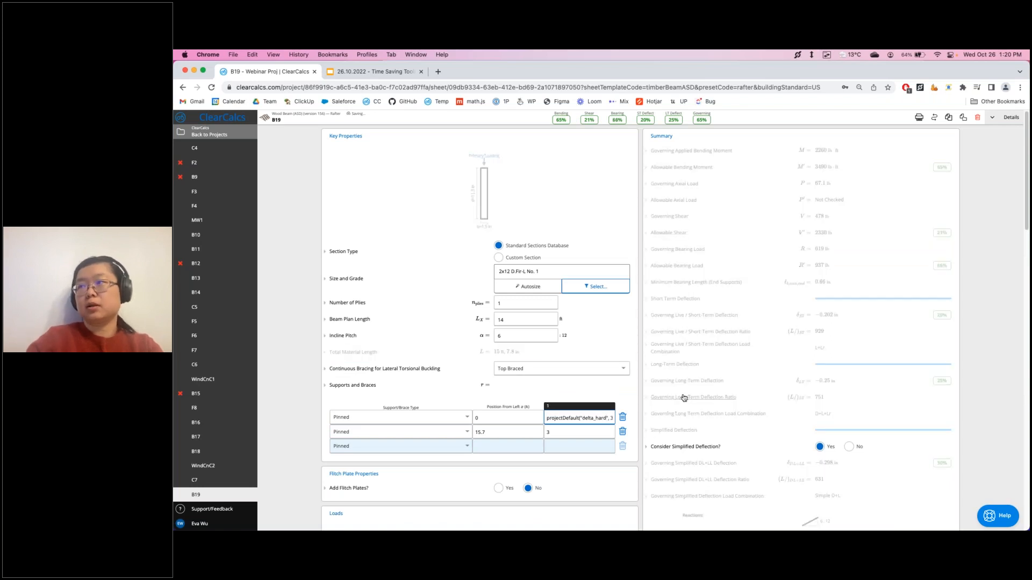
{"action": "key", "text": "Tab"}
{"action": "left_click", "coordinate": [561, 421]}
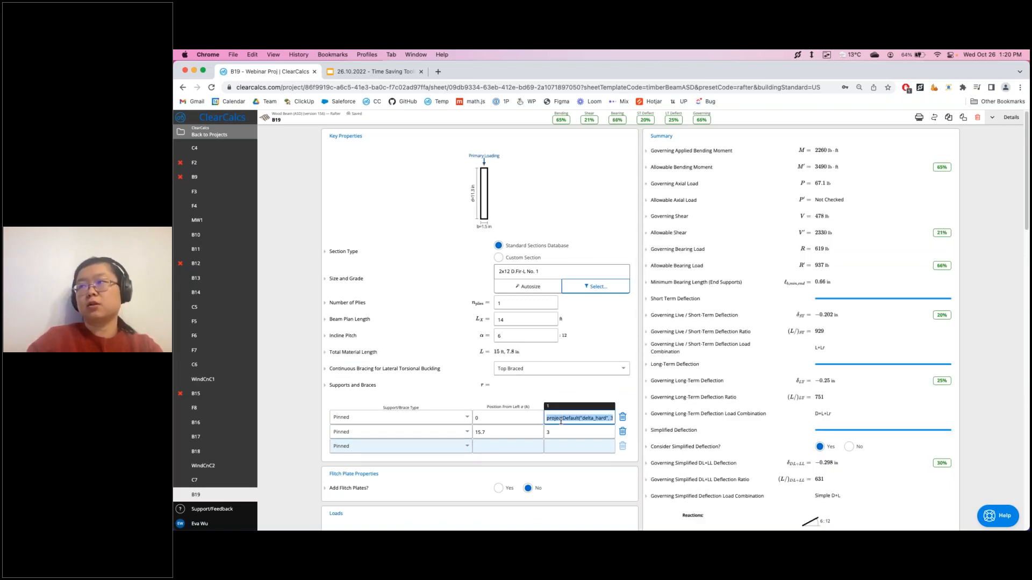
{"action": "key", "text": "Escape"}
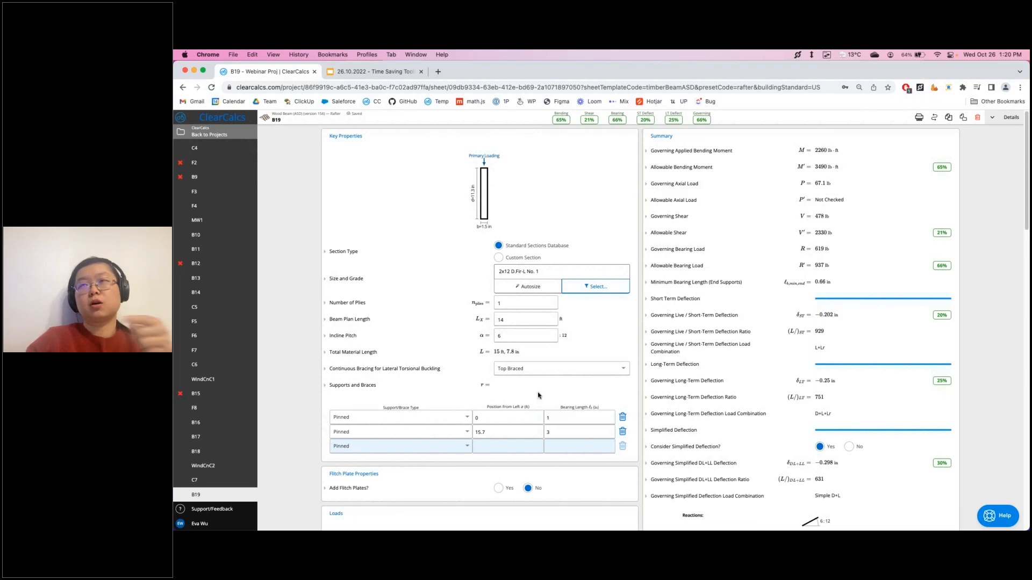
{"action": "double_click", "coordinate": [570, 420]}
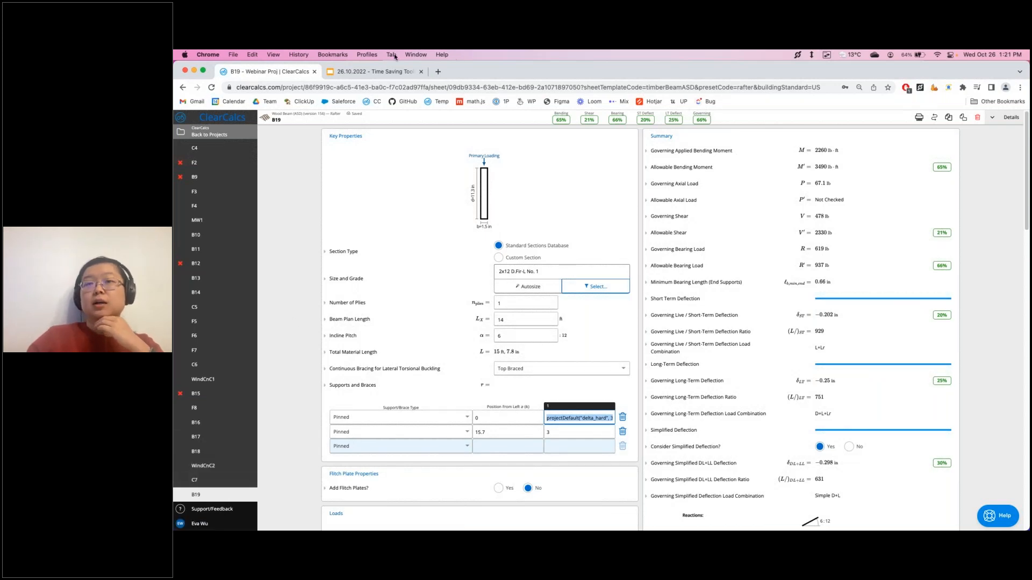
Switch to the Time Saving Tools presentation in Google Slides and show the Link Loads slide
{"action": "left_click", "coordinate": [386, 74]}
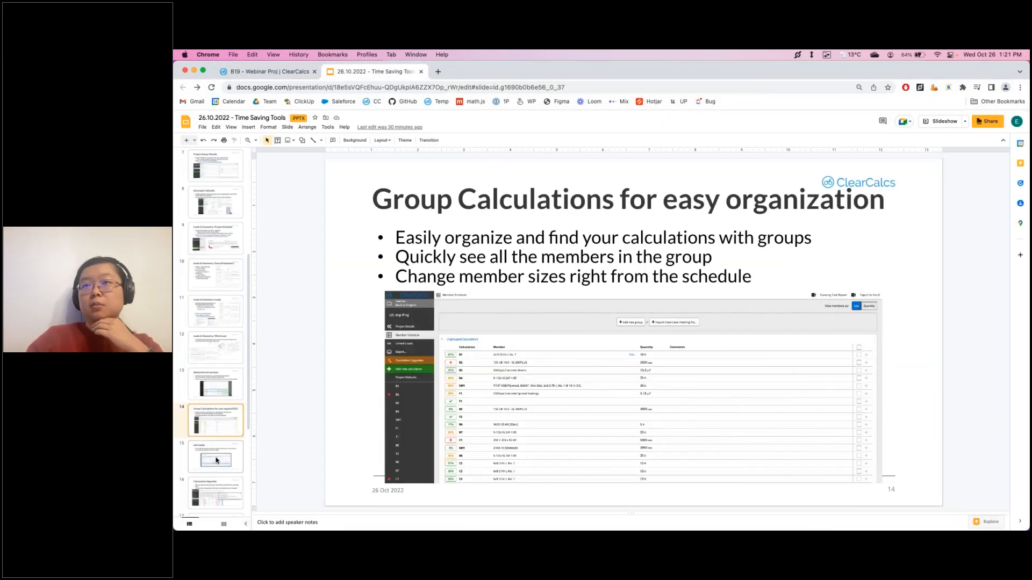
{"action": "scroll", "coordinate": [218, 491], "scroll_direction": "down", "scroll_amount": 3}
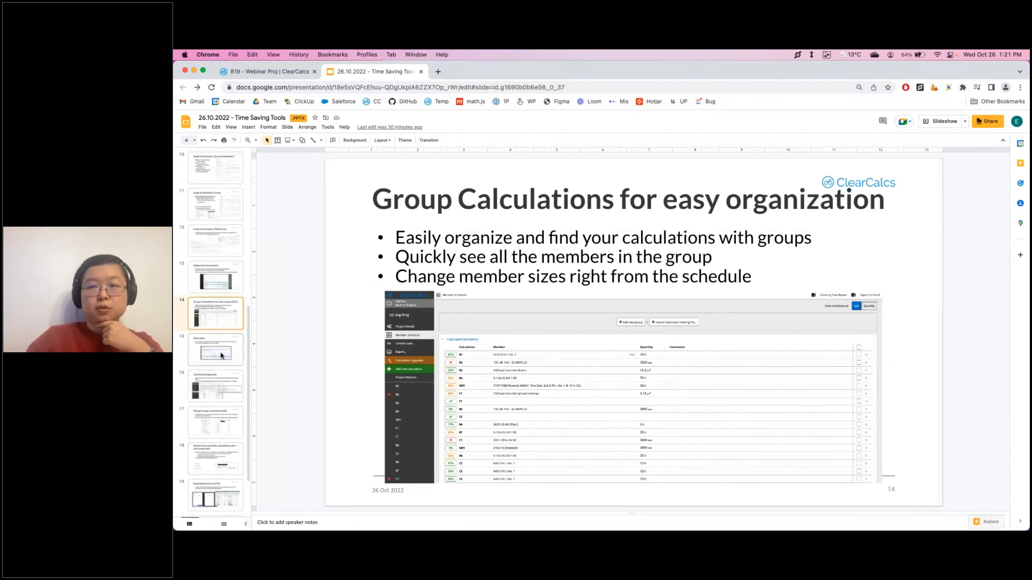
{"action": "left_click", "coordinate": [221, 355]}
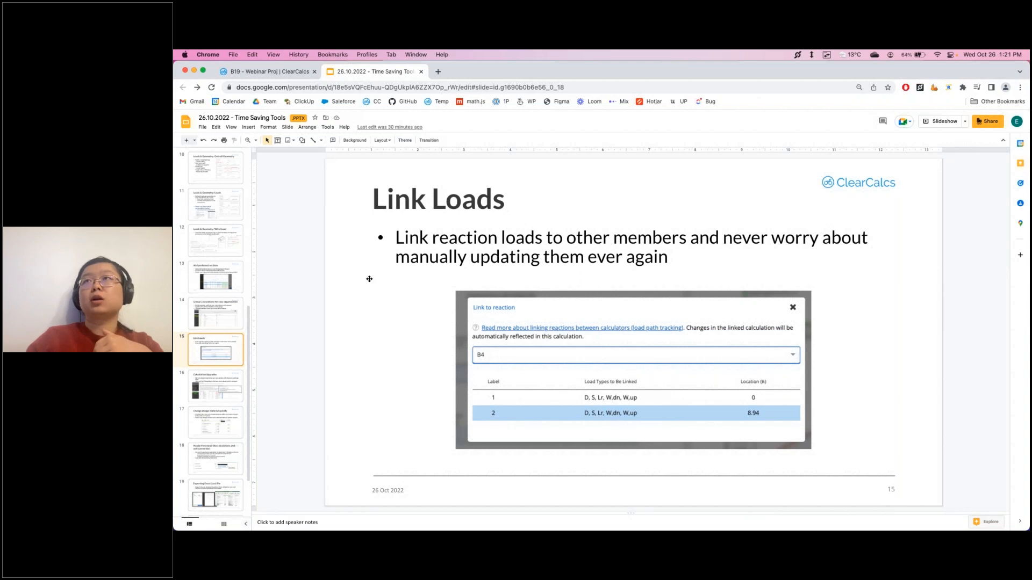
Return to ClearCalcs, view the loads and reactions of B19, and open column C7 at its axial, lateral and moment loads
{"action": "left_click", "coordinate": [285, 75]}
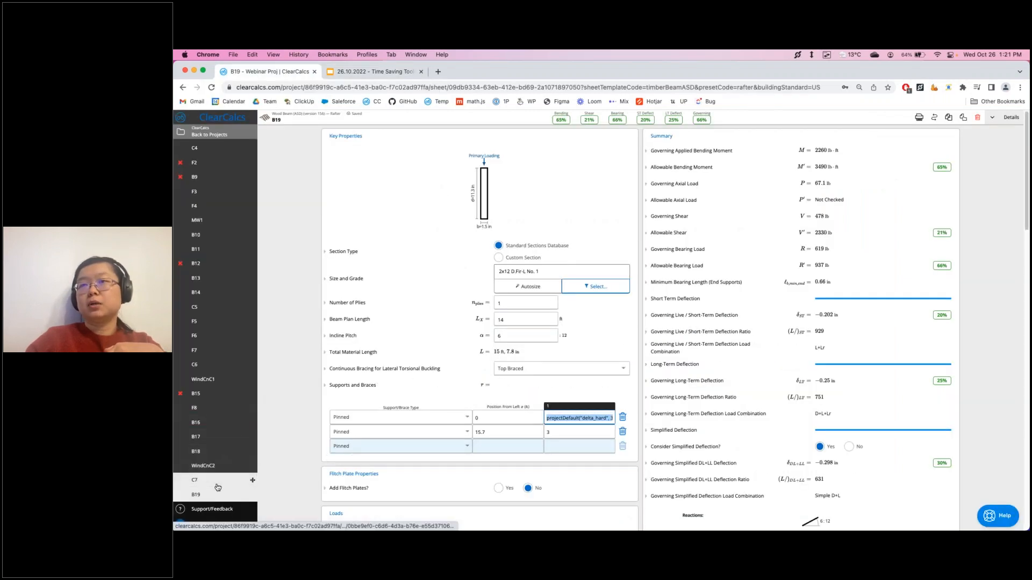
{"action": "scroll", "coordinate": [222, 481], "scroll_direction": "down", "scroll_amount": 5}
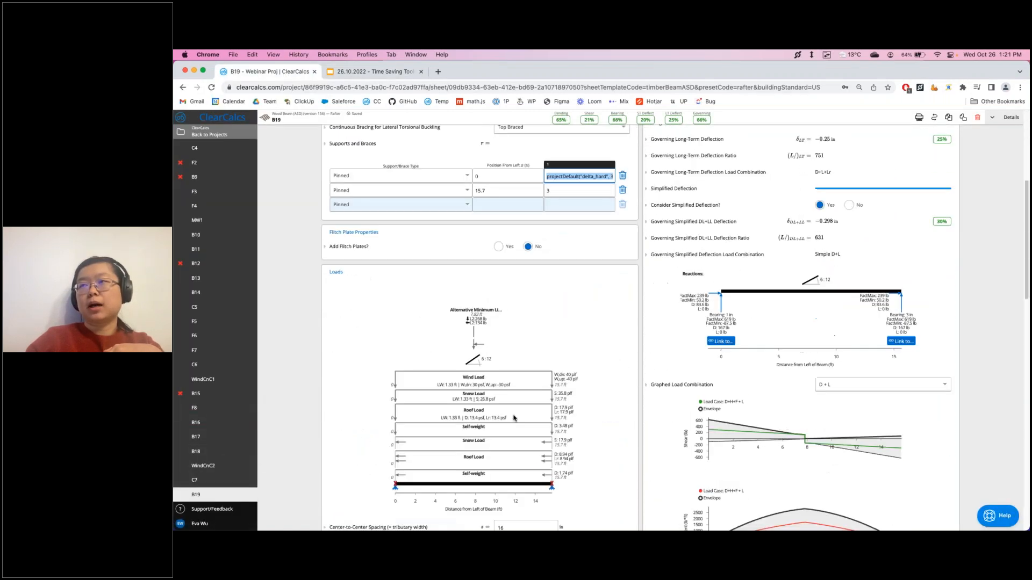
{"action": "mouse_move", "coordinate": [211, 485]}
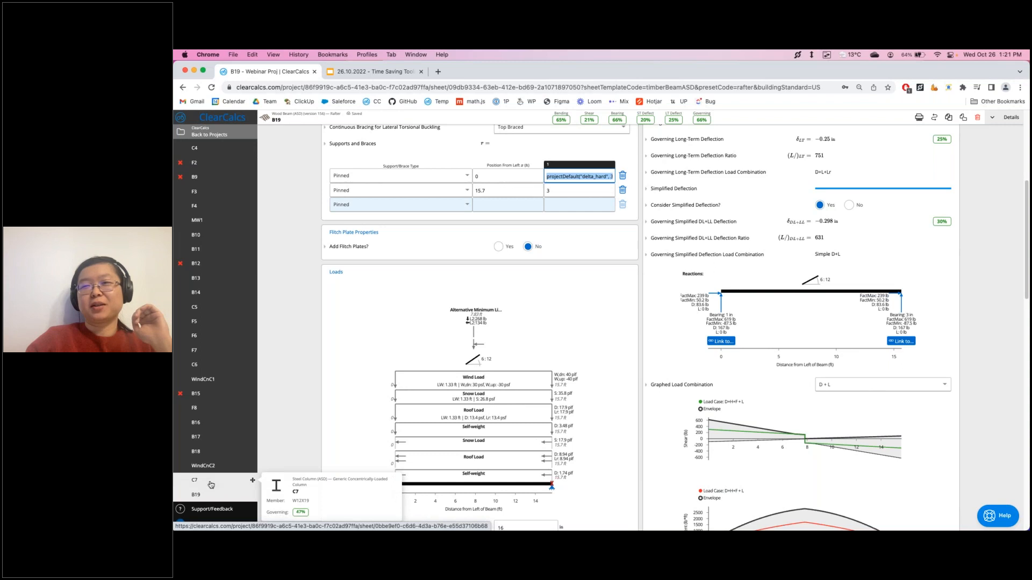
{"action": "left_click", "coordinate": [211, 486]}
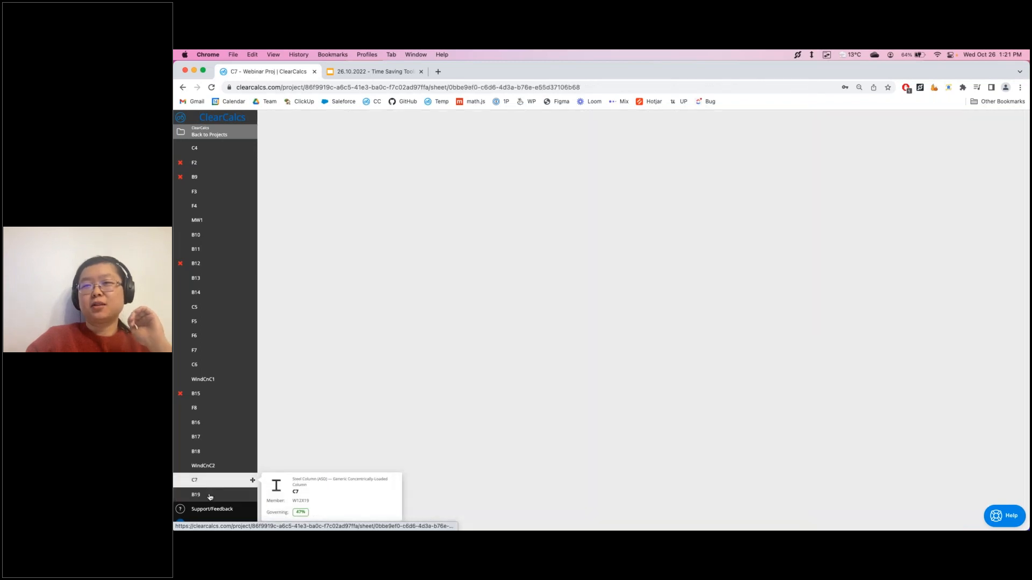
{"action": "mouse_move", "coordinate": [209, 502]}
{"action": "scroll", "coordinate": [494, 430], "scroll_direction": "down", "scroll_amount": 5}
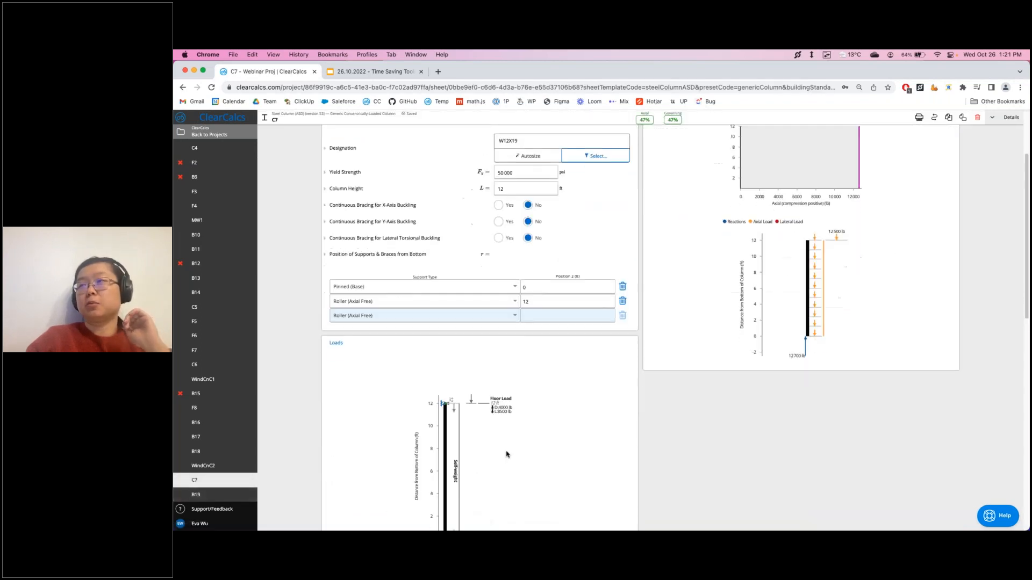
{"action": "scroll", "coordinate": [490, 421], "scroll_direction": "down", "scroll_amount": 8}
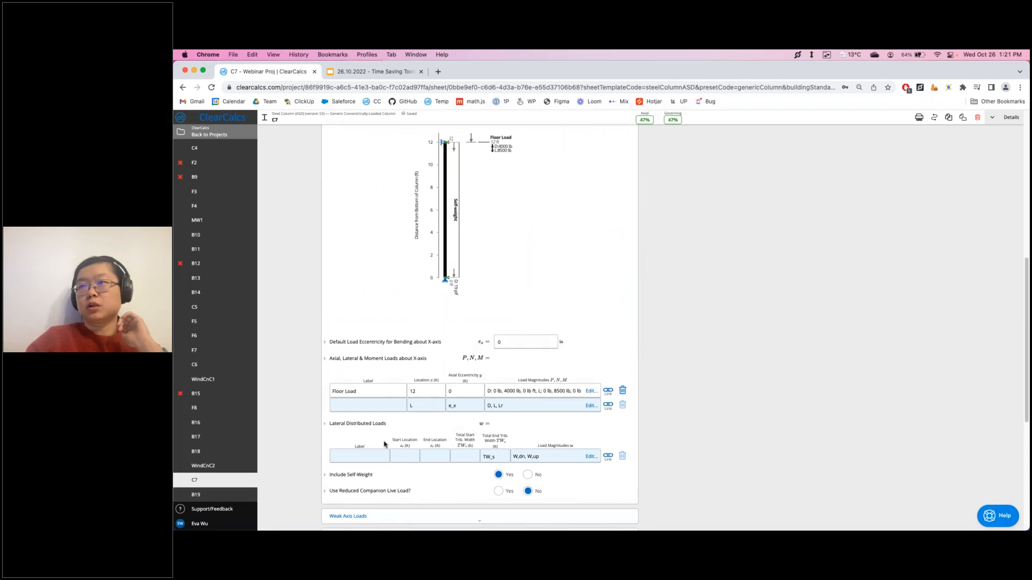
Link column C7's Floor Load entry to the reaction at support 1 of calculation B19
{"action": "left_click", "coordinate": [608, 394]}
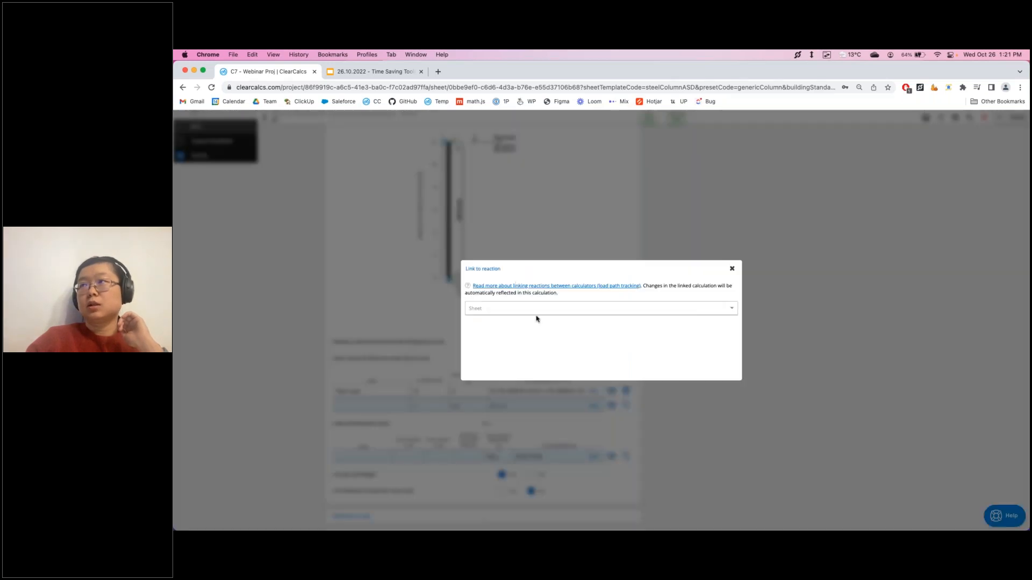
{"action": "left_click", "coordinate": [546, 309]}
{"action": "scroll", "coordinate": [516, 366], "scroll_direction": "down", "scroll_amount": 5}
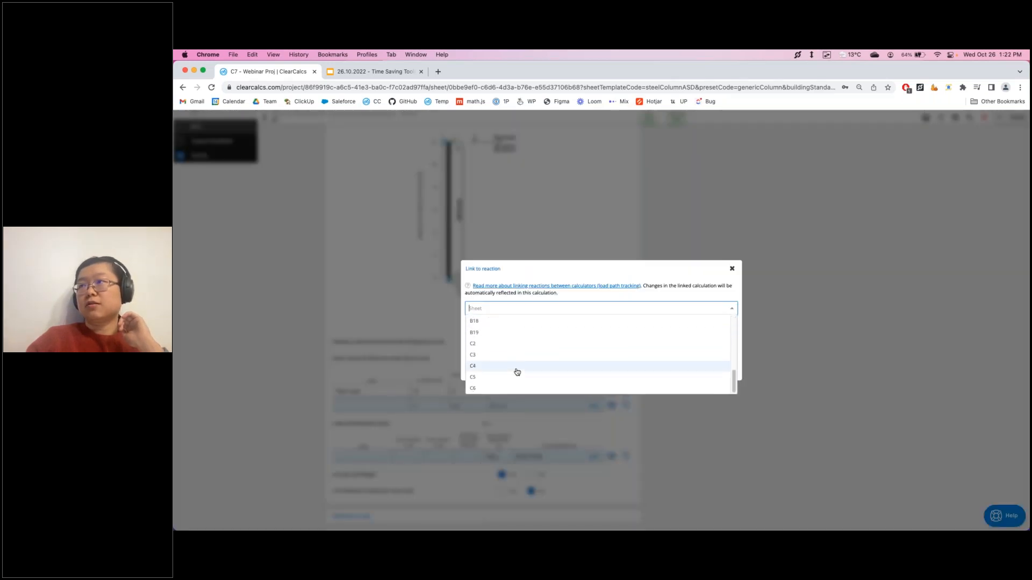
{"action": "left_click", "coordinate": [500, 340]}
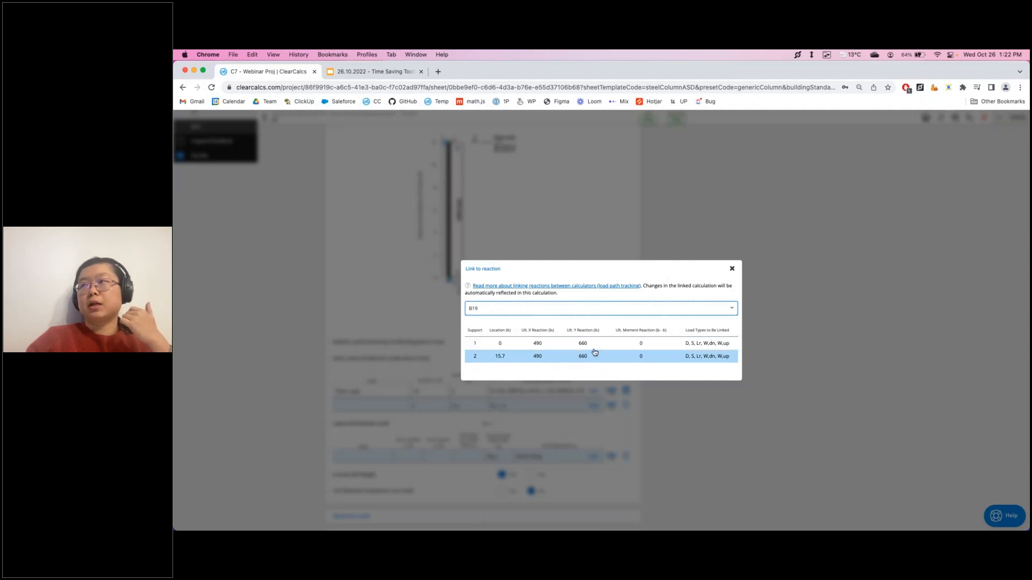
{"action": "left_click", "coordinate": [557, 344]}
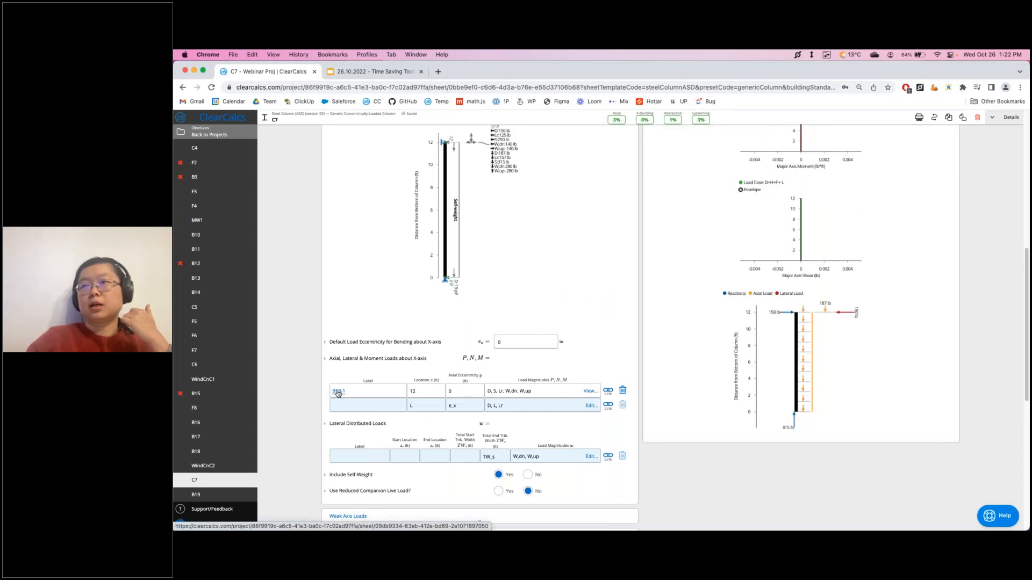
Follow the linked load's label to its source calculation B19, and return to the loads of column C7
{"action": "left_click", "coordinate": [338, 393]}
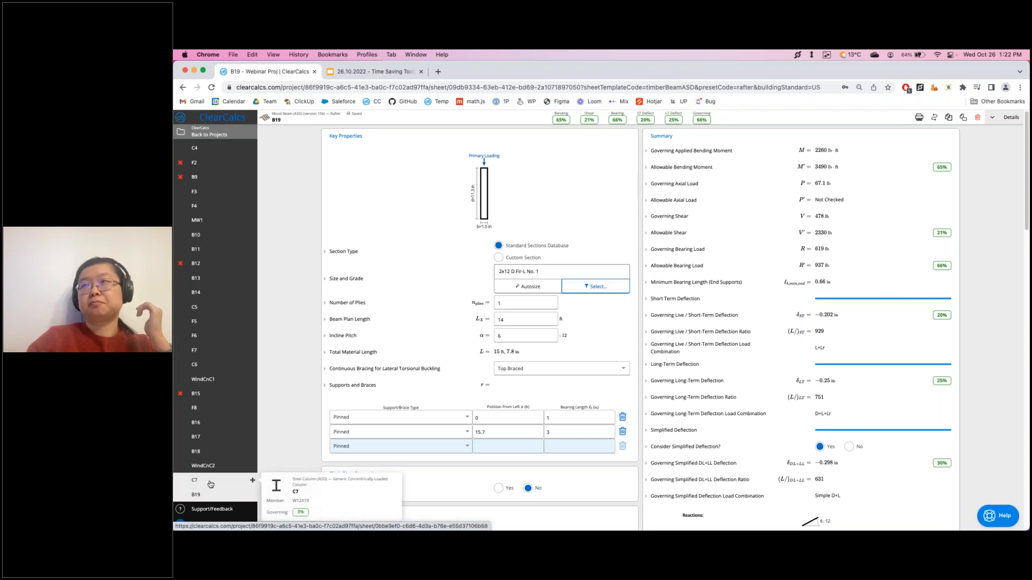
{"action": "scroll", "coordinate": [445, 427], "scroll_direction": "down", "scroll_amount": 2}
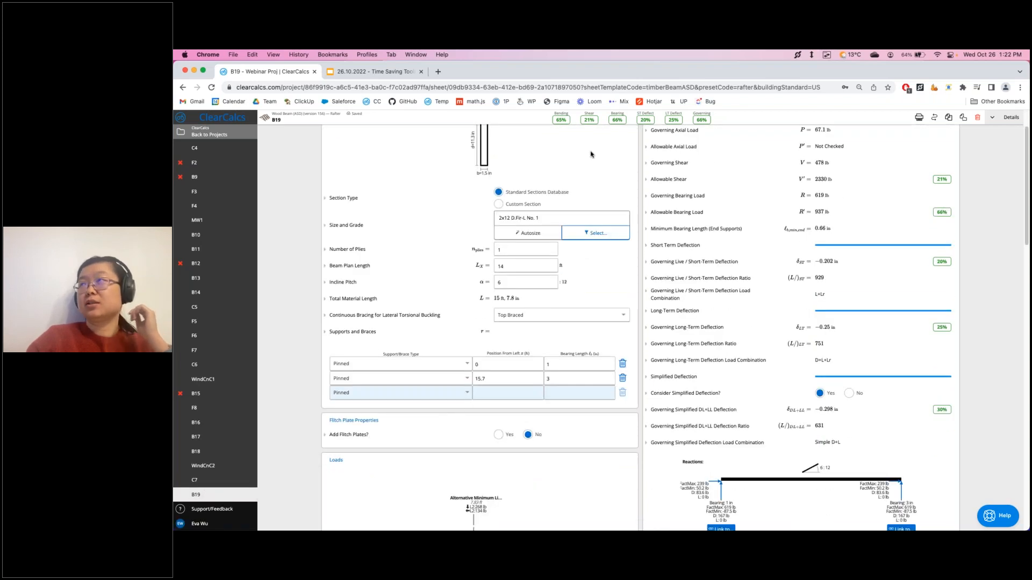
{"action": "left_click", "coordinate": [217, 481]}
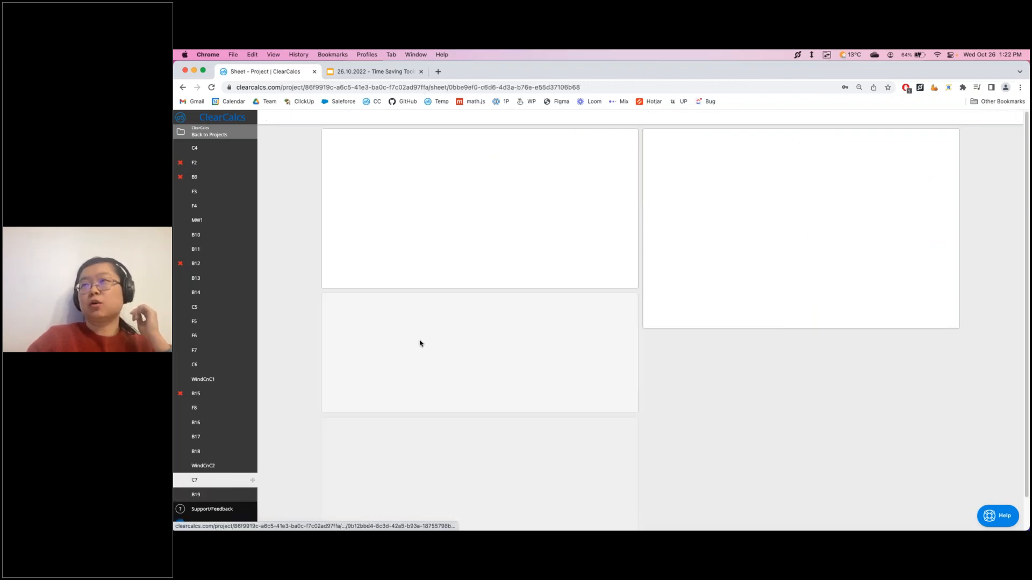
{"action": "scroll", "coordinate": [363, 304], "scroll_direction": "down", "scroll_amount": 10}
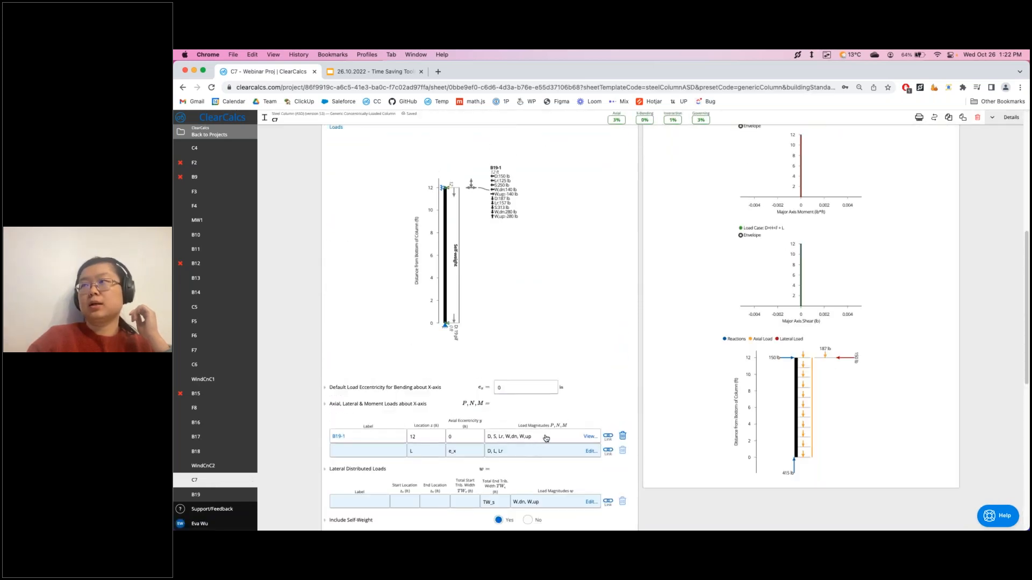
View the load magnitudes of the linked B19-1 load in C7, and go to its source calculation again
{"action": "left_click", "coordinate": [591, 435]}
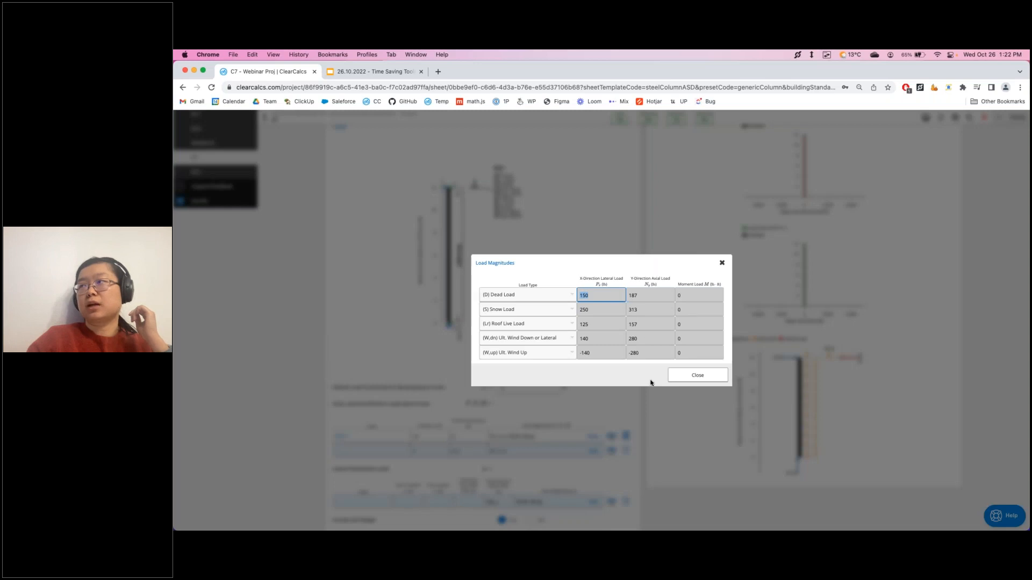
{"action": "left_click", "coordinate": [678, 376]}
{"action": "left_click", "coordinate": [338, 437]}
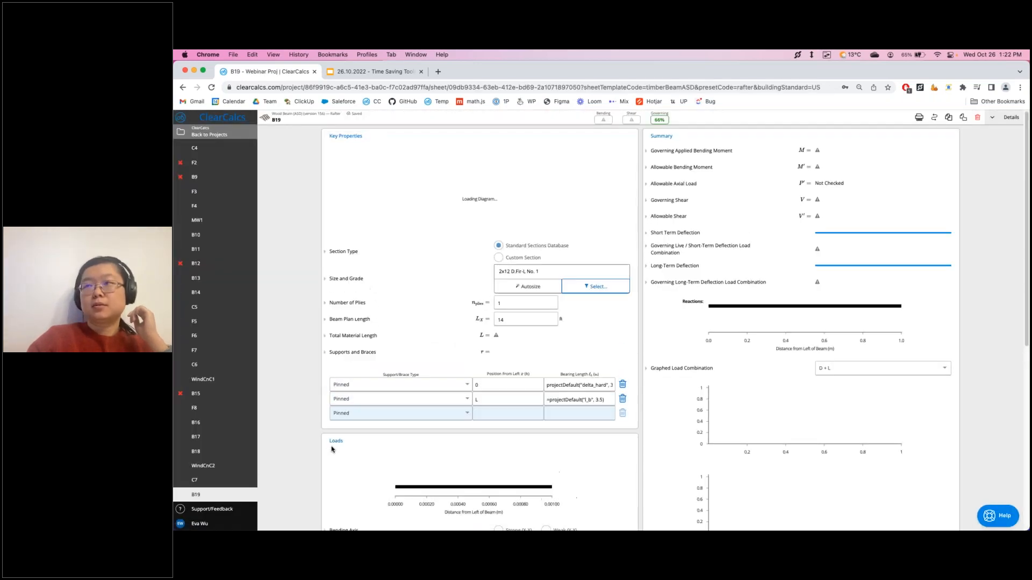
Switch to the Google Slides presentation and show the Calculation Upgrades and Change design material quickly slides
{"action": "left_click", "coordinate": [383, 73]}
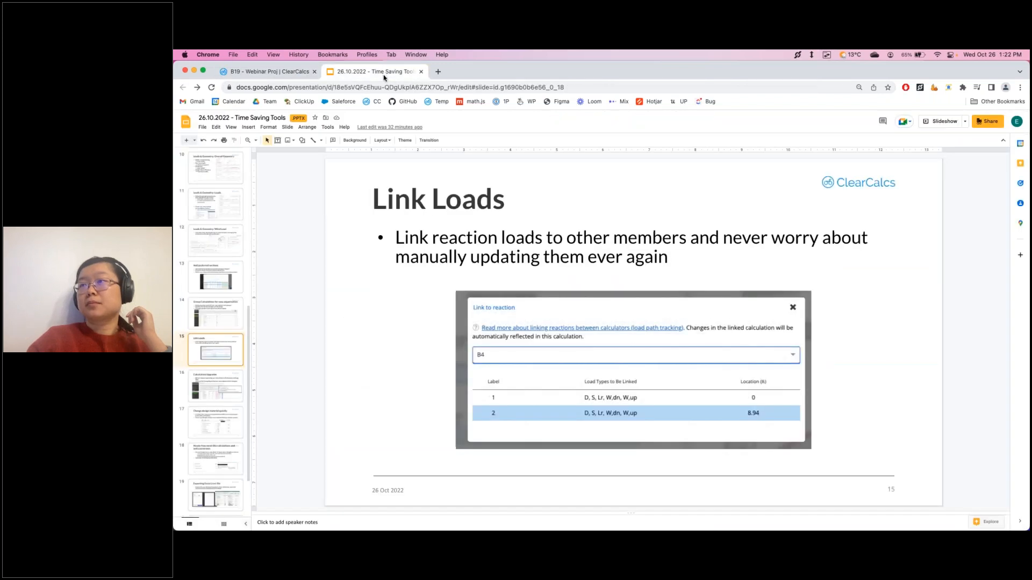
{"action": "left_click", "coordinate": [215, 395]}
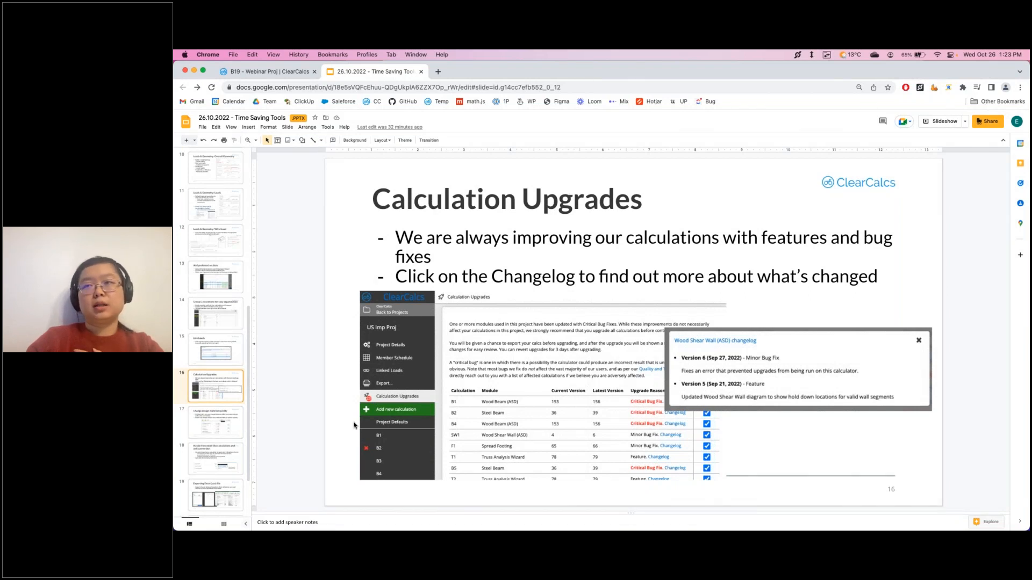
{"action": "left_click", "coordinate": [209, 428]}
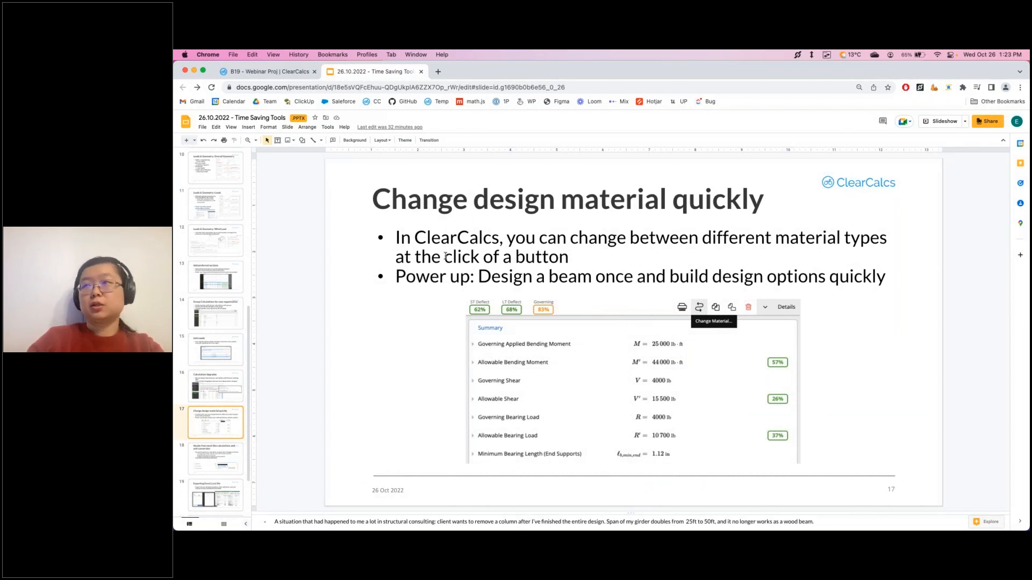
Return to ClearCalcs and open the steel column calculation C7
{"action": "left_click", "coordinate": [266, 72]}
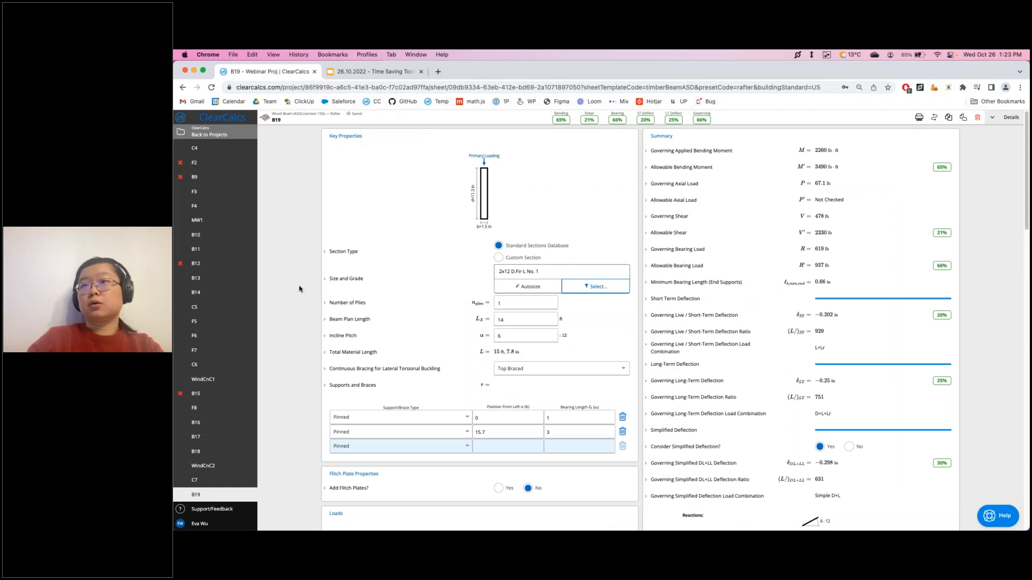
{"action": "left_click", "coordinate": [199, 481]}
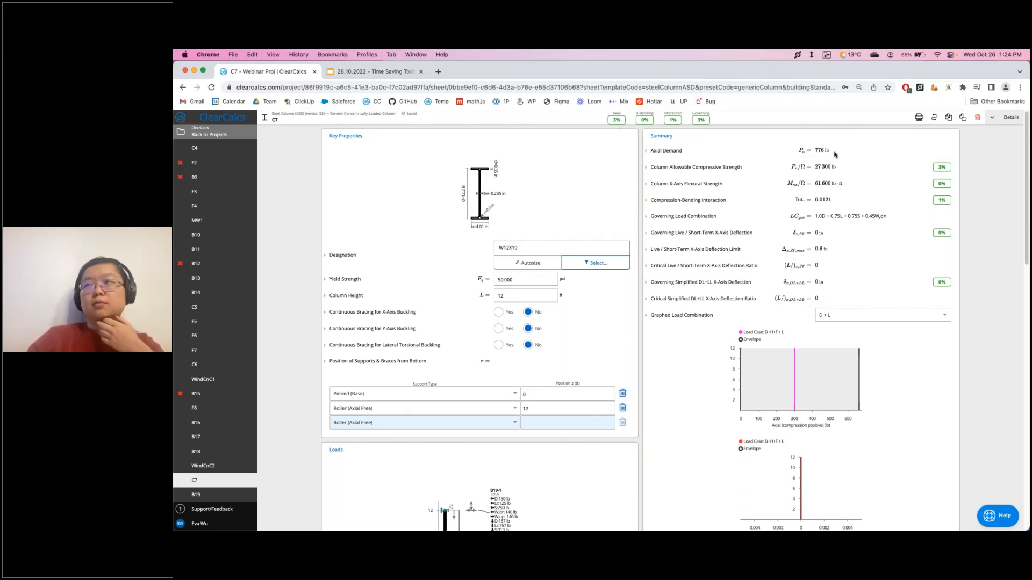
Change column C7's material to Wood Column (ASD) and review its transferred supports and loads
{"action": "left_click", "coordinate": [933, 118]}
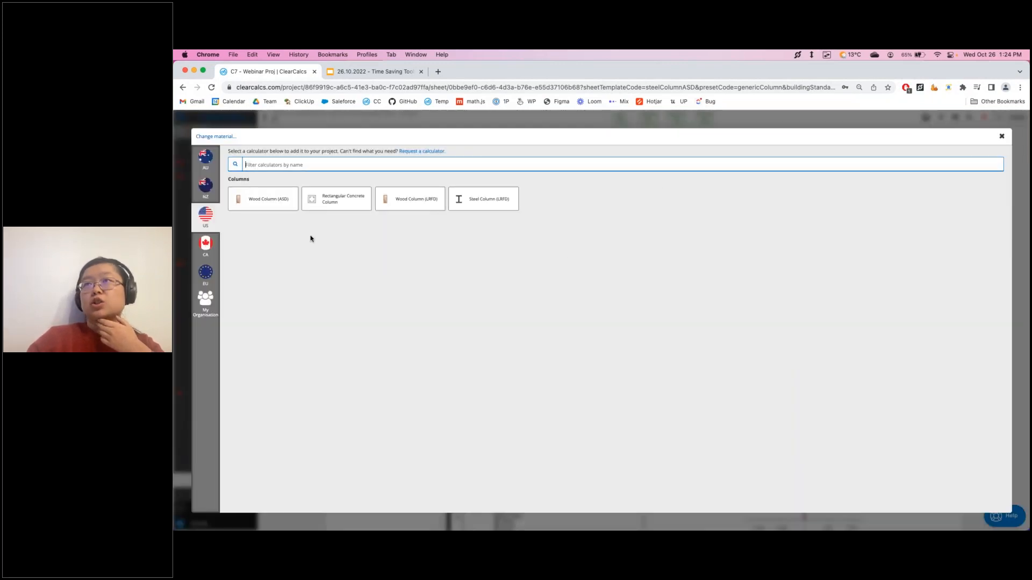
{"action": "left_click", "coordinate": [257, 213]}
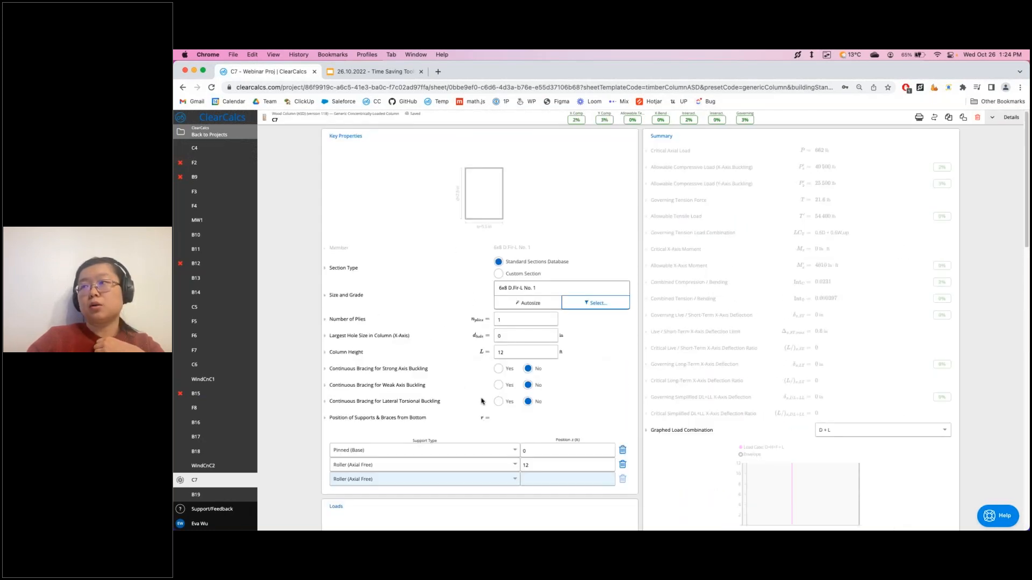
{"action": "scroll", "coordinate": [465, 381], "scroll_direction": "down", "scroll_amount": 6}
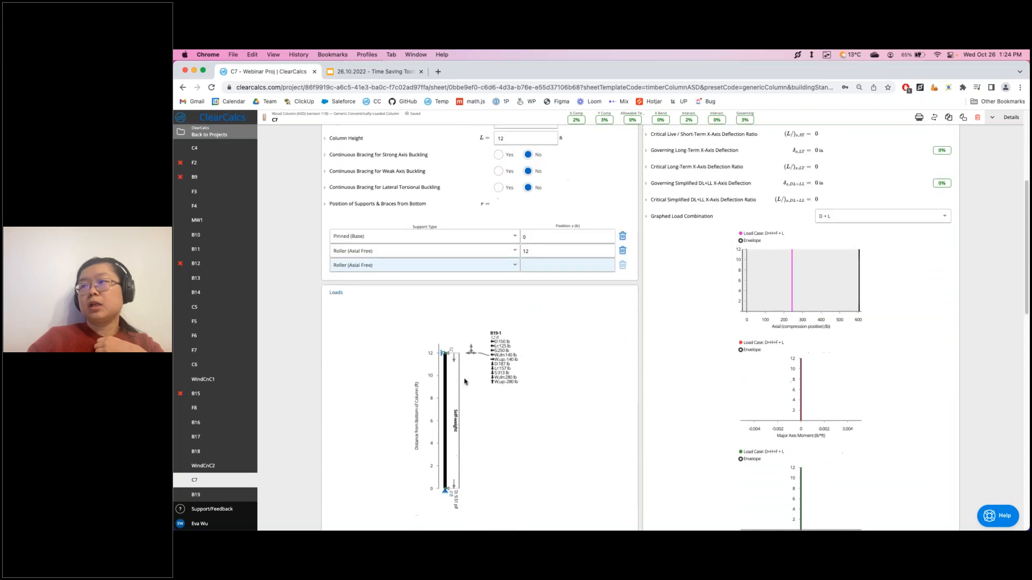
{"action": "scroll", "coordinate": [372, 396], "scroll_direction": "down", "scroll_amount": 2}
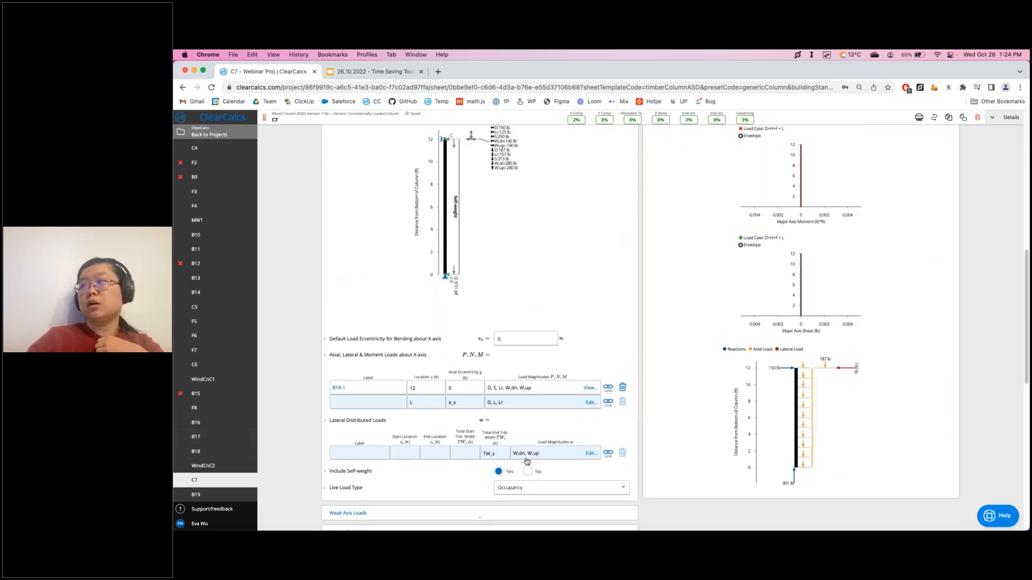
{"action": "scroll", "coordinate": [526, 461], "scroll_direction": "up", "scroll_amount": 8}
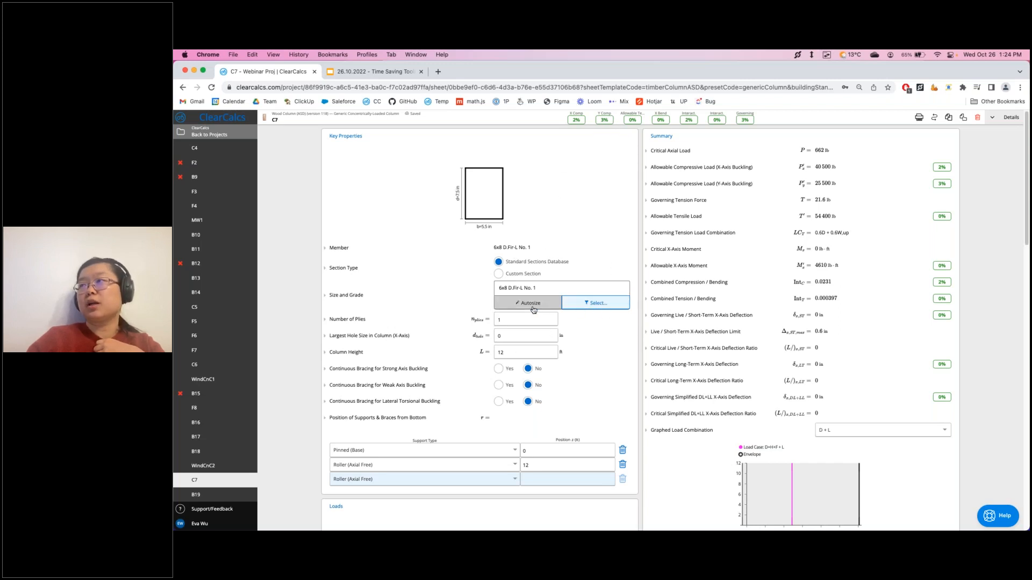
Browse the Size and Grade section options for the wood column and leave the list without choosing one
{"action": "left_click", "coordinate": [612, 305]}
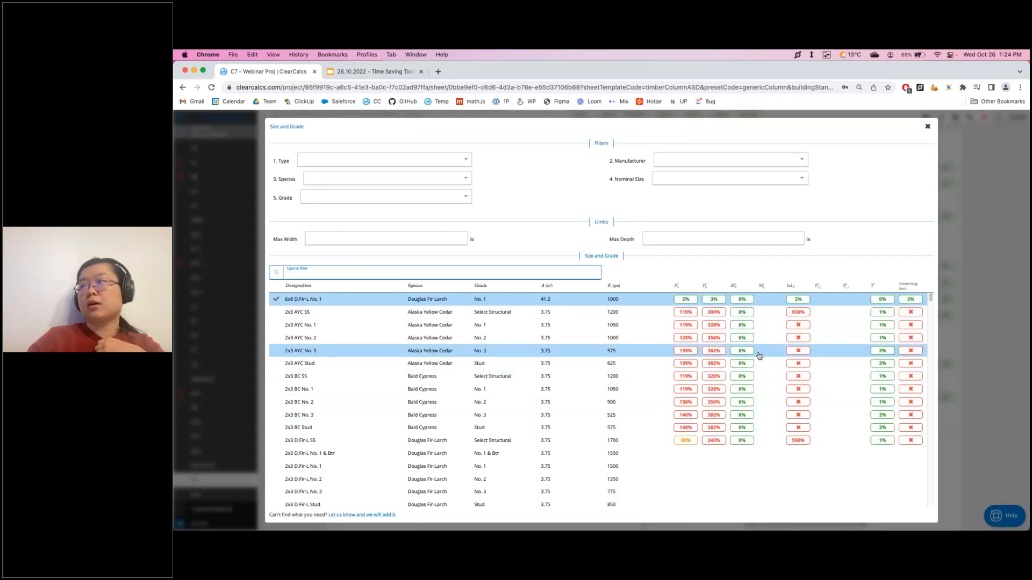
{"action": "scroll", "coordinate": [542, 446], "scroll_direction": "down", "scroll_amount": 1}
{"action": "scroll", "coordinate": [392, 380], "scroll_direction": "down", "scroll_amount": 5}
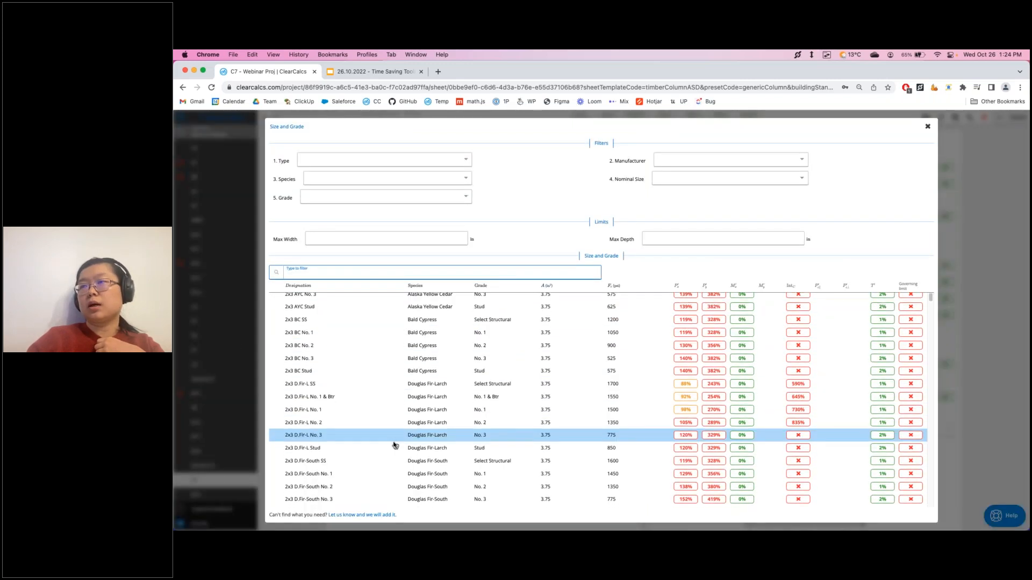
{"action": "left_click", "coordinate": [927, 127]}
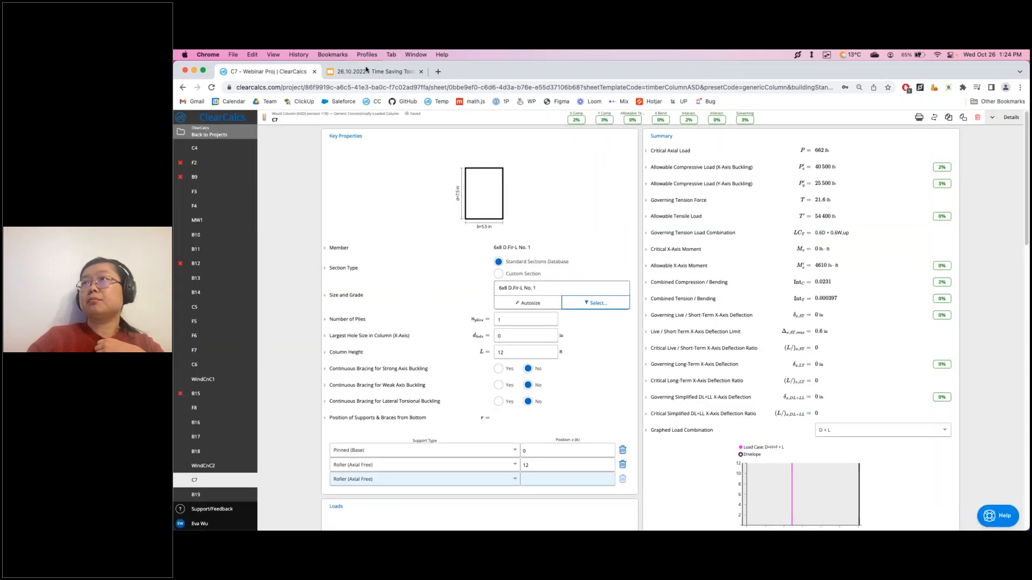
Switch to the Google Slides presentation and show the Hassle-free excel-like calculations and unit conversion slide
{"action": "left_click", "coordinate": [373, 72]}
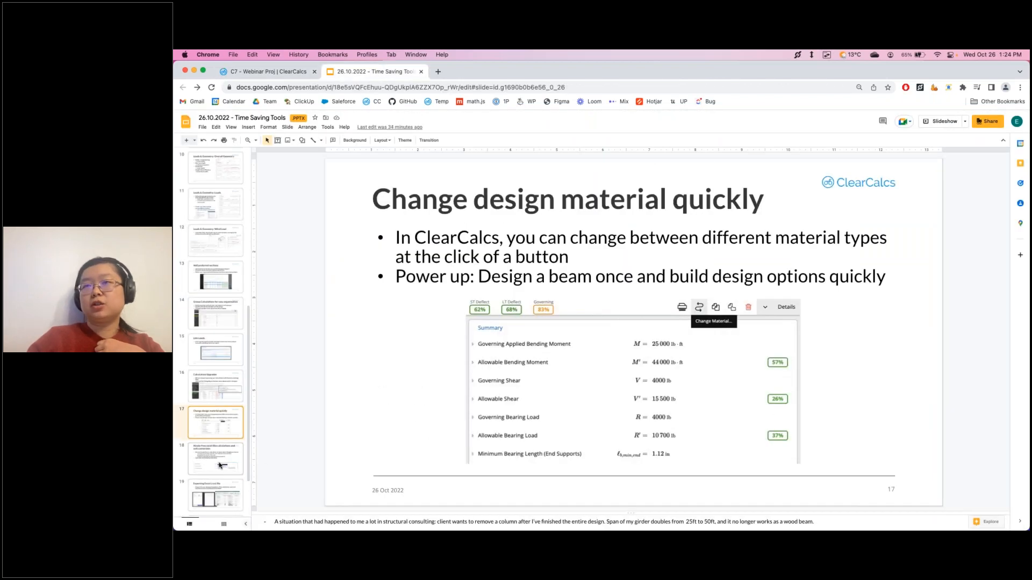
{"action": "left_click", "coordinate": [219, 465]}
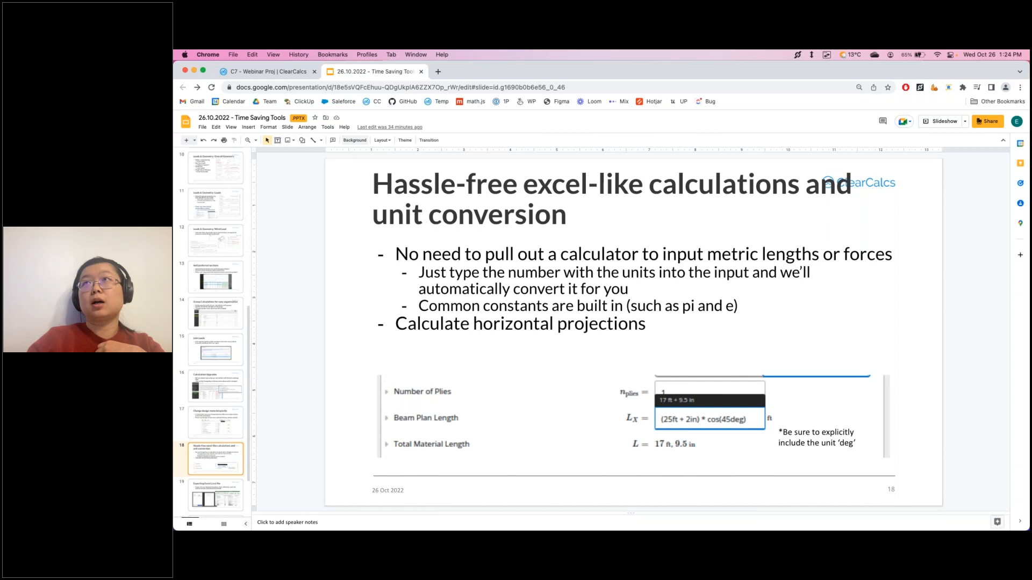
Return to ClearCalcs, open Project Defaults and view the formula reference of the Roof Slope property
{"action": "left_click", "coordinate": [279, 74]}
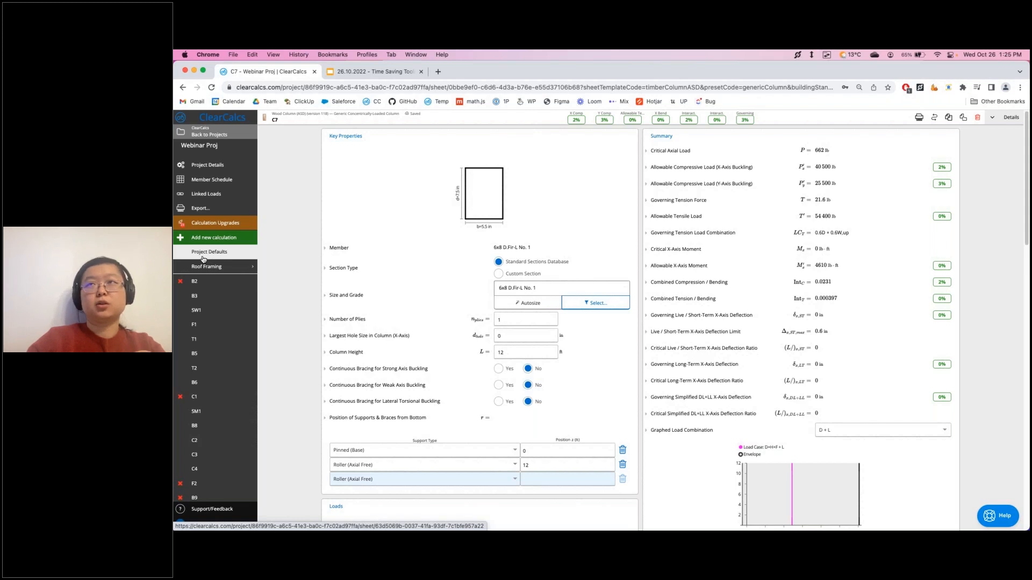
{"action": "left_click", "coordinate": [209, 254]}
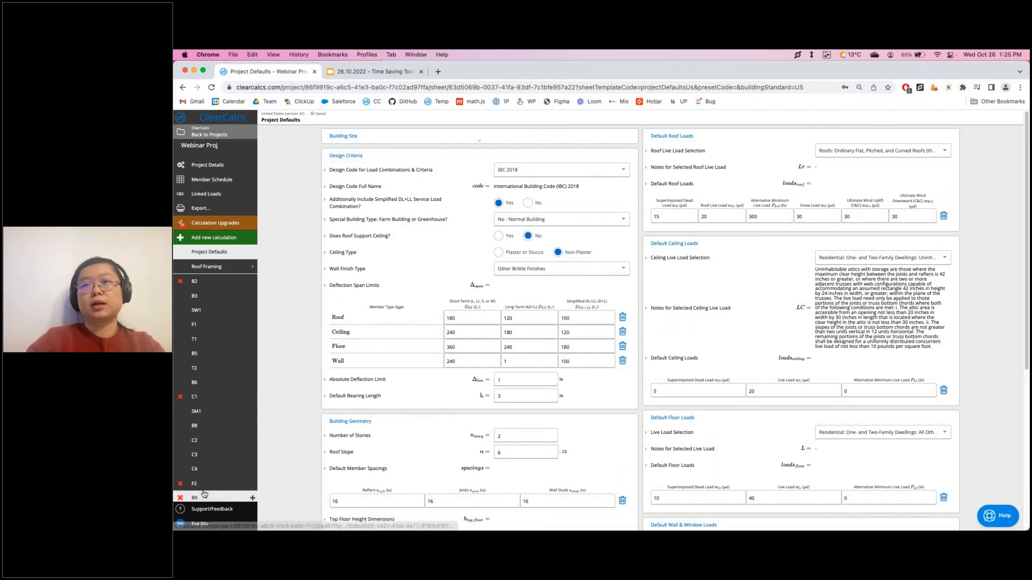
{"action": "scroll", "coordinate": [215, 494], "scroll_direction": "down", "scroll_amount": 2}
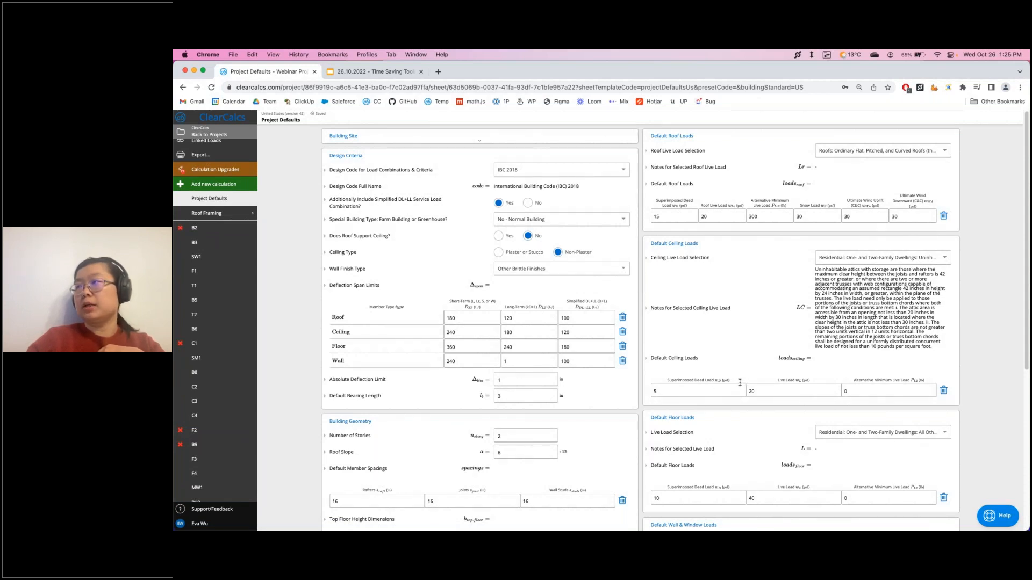
{"action": "left_click", "coordinate": [715, 391]}
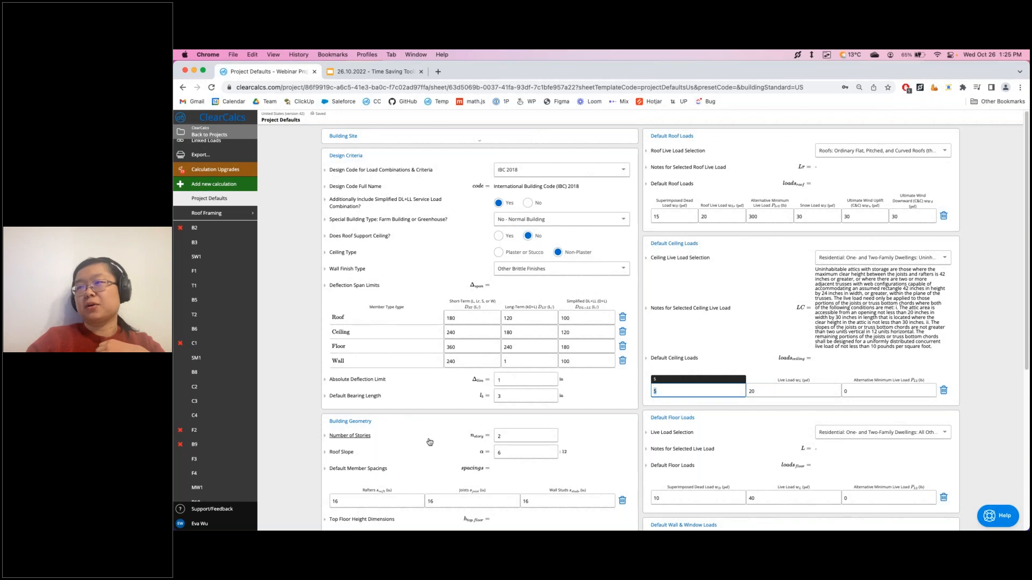
{"action": "left_click", "coordinate": [344, 453]}
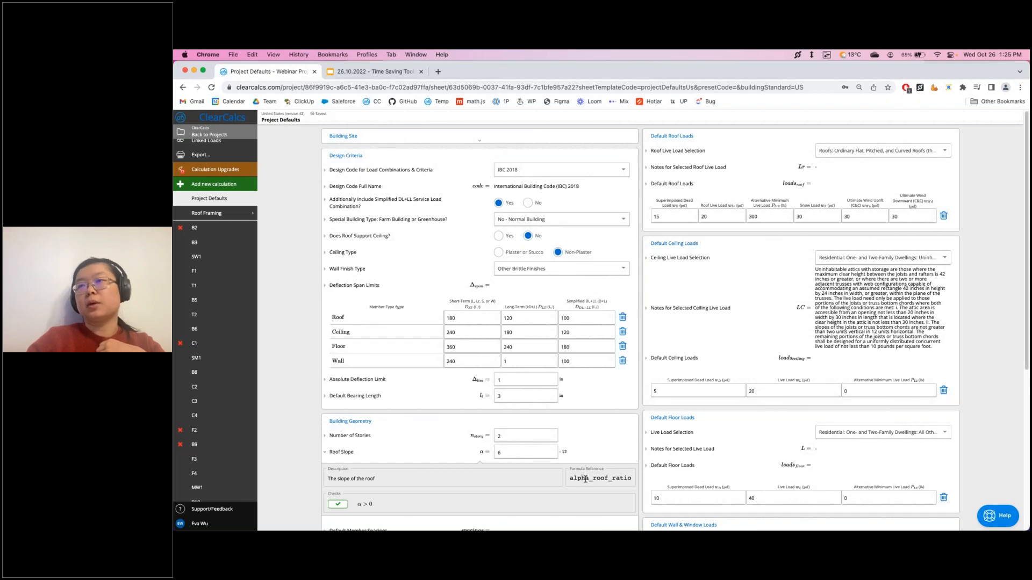
{"action": "scroll", "coordinate": [213, 463], "scroll_direction": "down", "scroll_amount": 10}
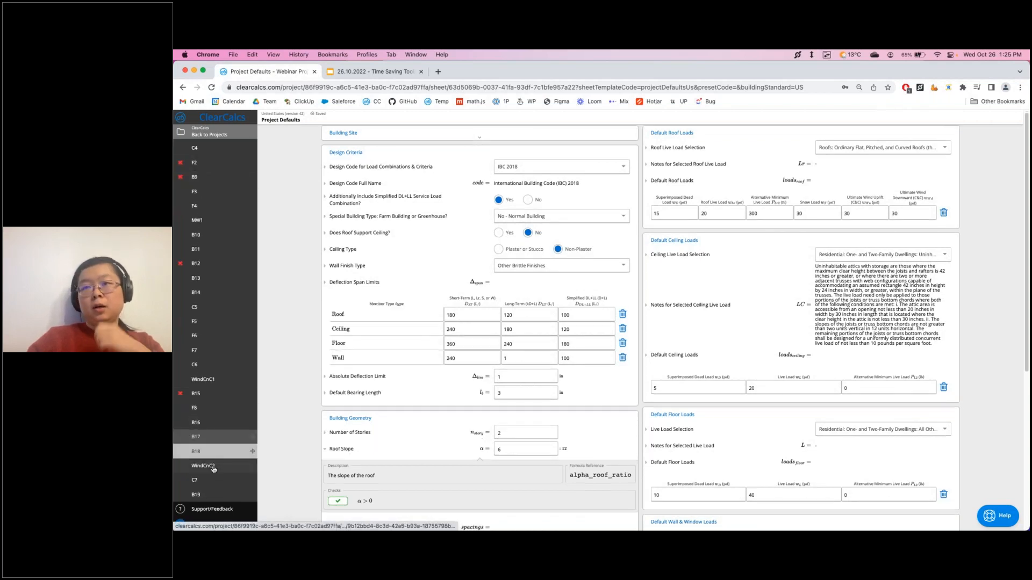
{"action": "scroll", "coordinate": [213, 469], "scroll_direction": "down", "scroll_amount": 2}
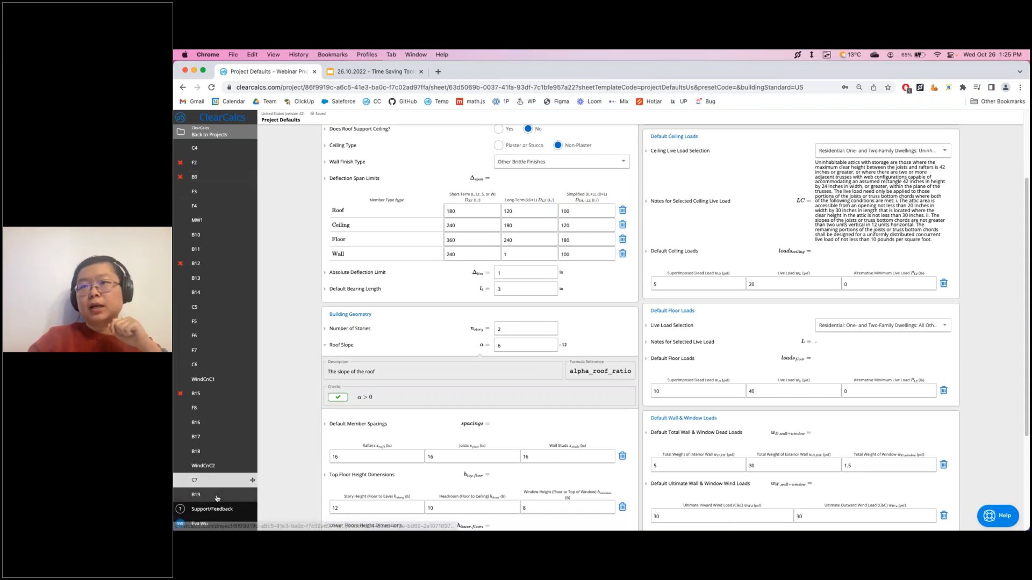
Open calculation B19 and multiply the distributed snow load's magnitude formula by cos(theta)
{"action": "left_click", "coordinate": [199, 494]}
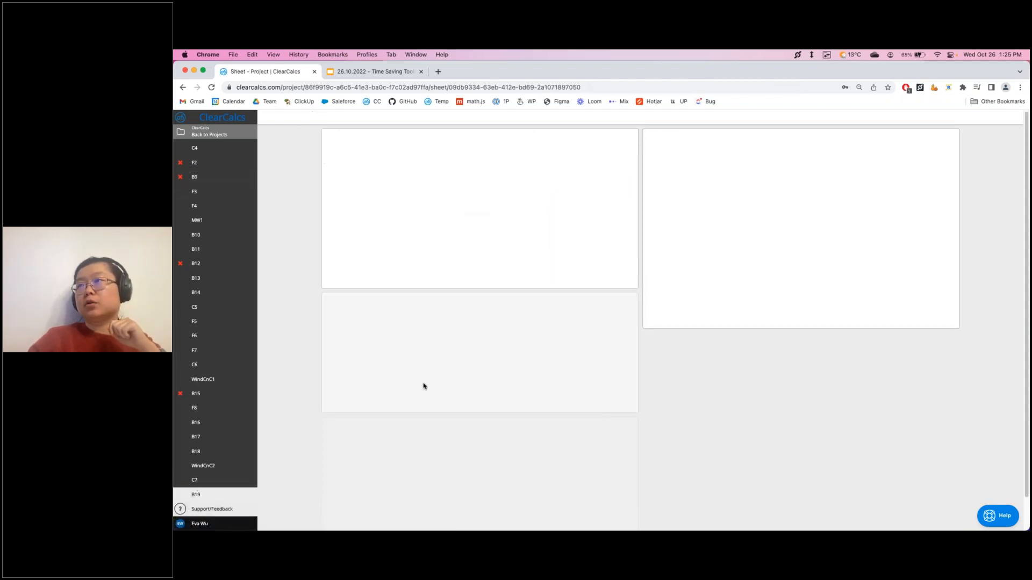
{"action": "scroll", "coordinate": [575, 397], "scroll_direction": "down", "scroll_amount": 10}
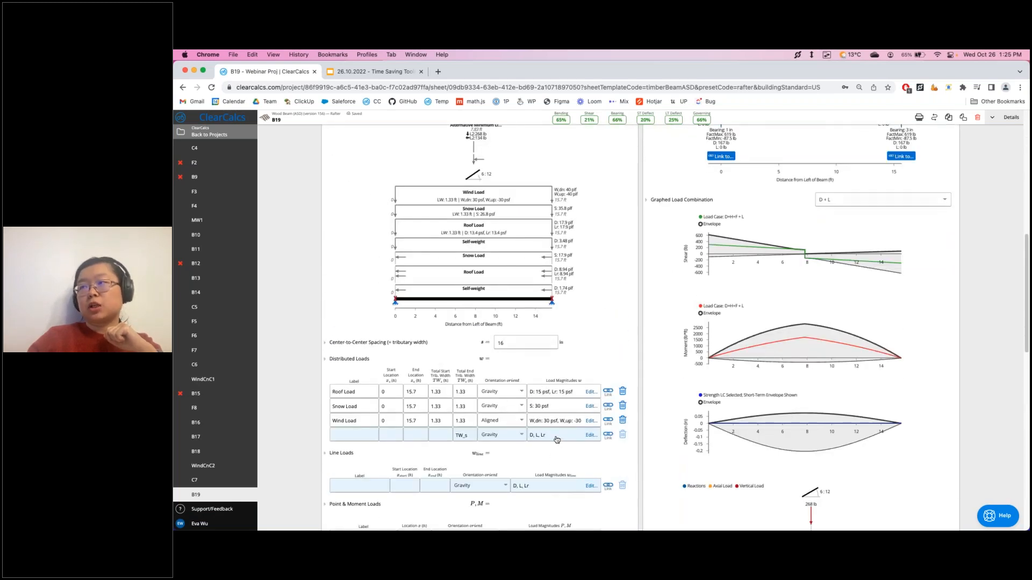
{"action": "left_click", "coordinate": [551, 408]}
{"action": "left_click", "coordinate": [677, 318]}
{"action": "left_click", "coordinate": [701, 316]}
{"action": "type", "text": "*c"}
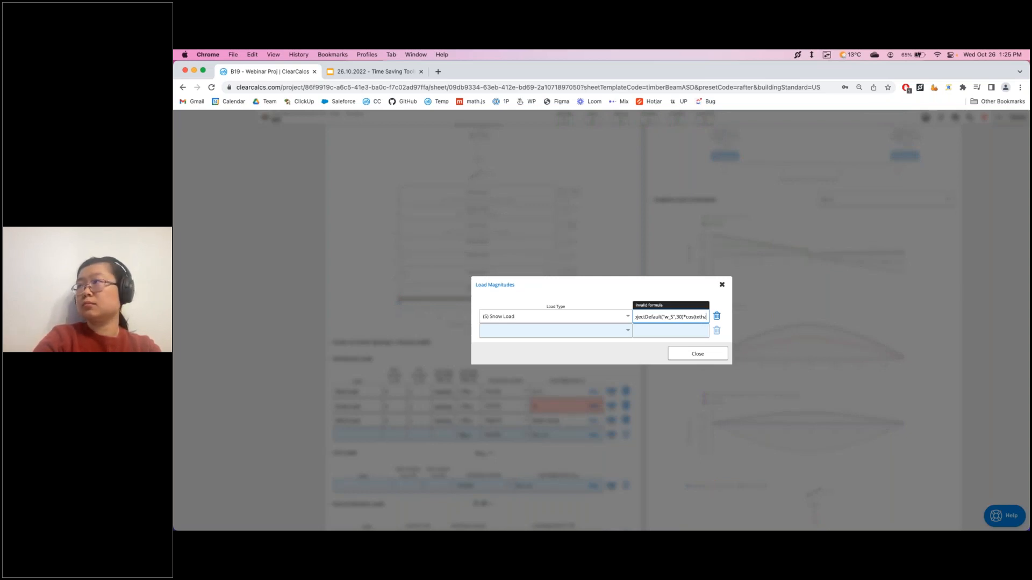
{"action": "type", "text": "os(theta)"}
{"action": "key", "text": "Tab"}
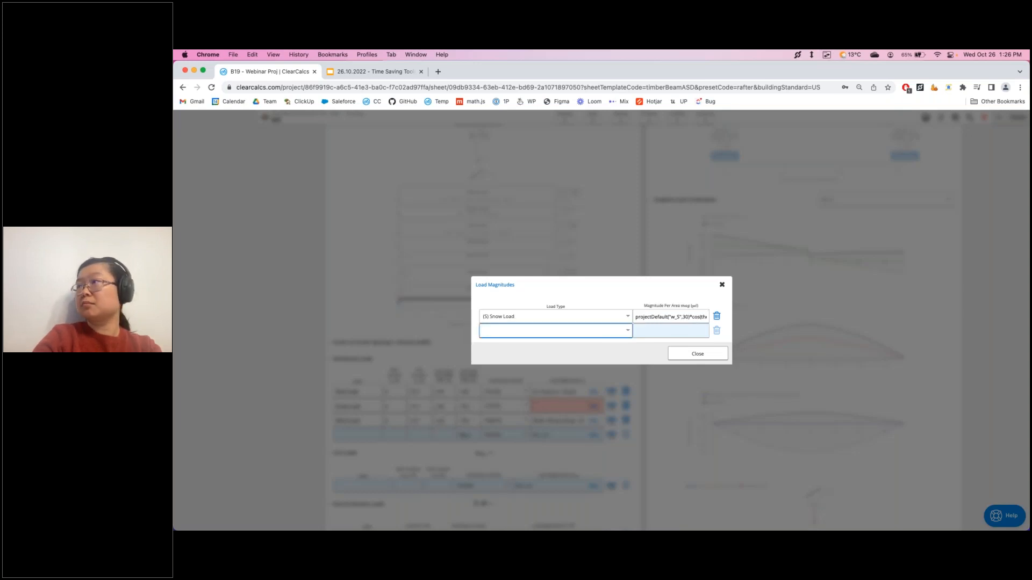
Replace theta with 23deg in the snow load formula's cosine term, check the full formula and close the load magnitudes
{"action": "left_click", "coordinate": [700, 316]}
{"action": "left_click_drag", "start_coordinate": [692, 317], "coordinate": [729, 318]}
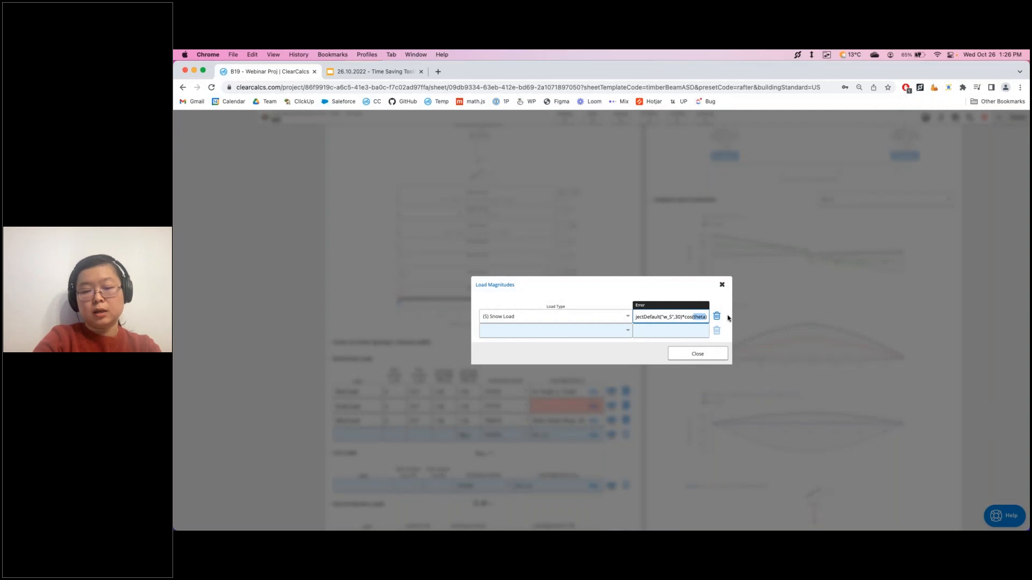
{"action": "type", "text": "(23deg"}
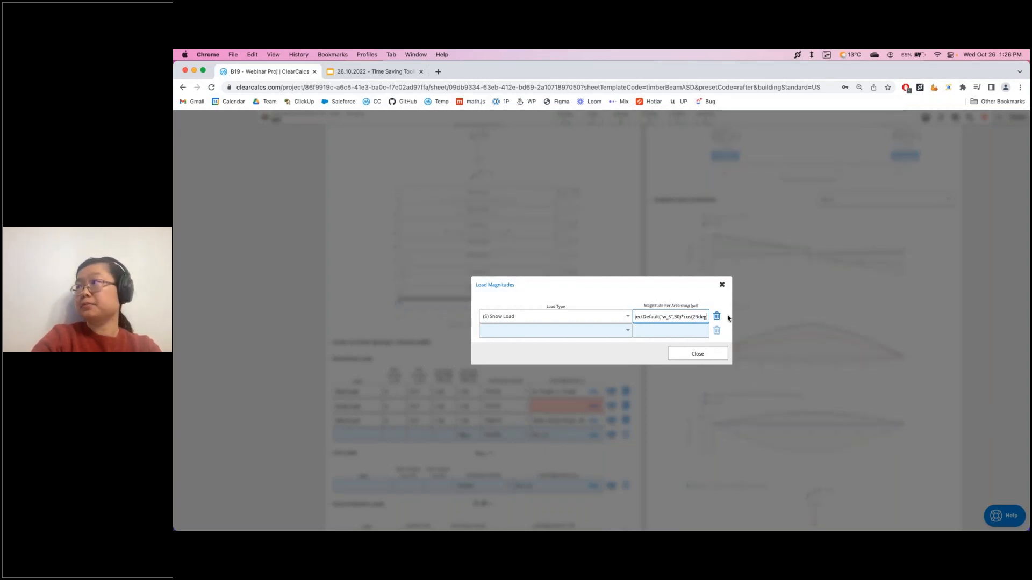
{"action": "key", "text": "Tab"}
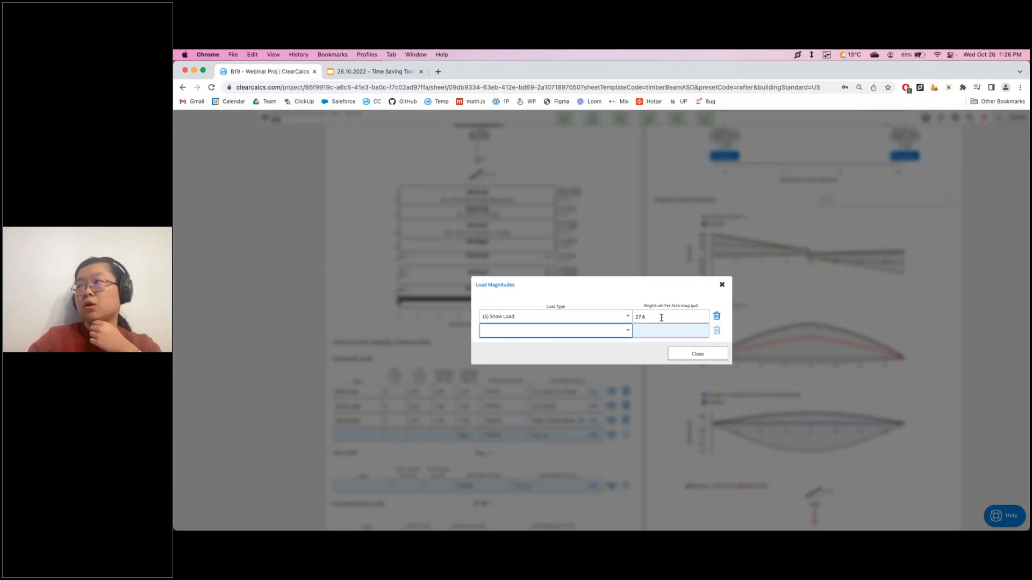
{"action": "left_click", "coordinate": [692, 318]}
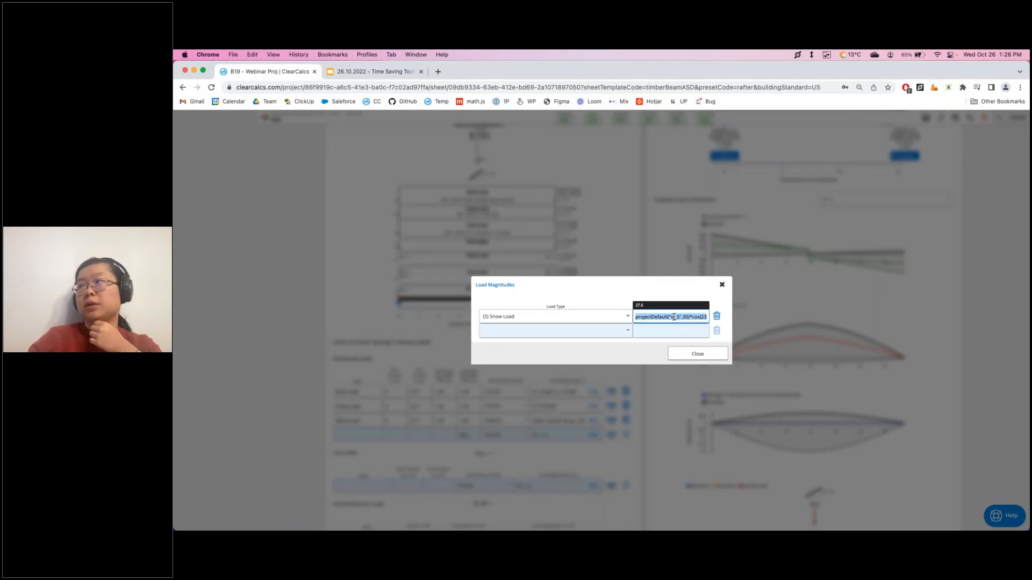
{"action": "left_click", "coordinate": [696, 353]}
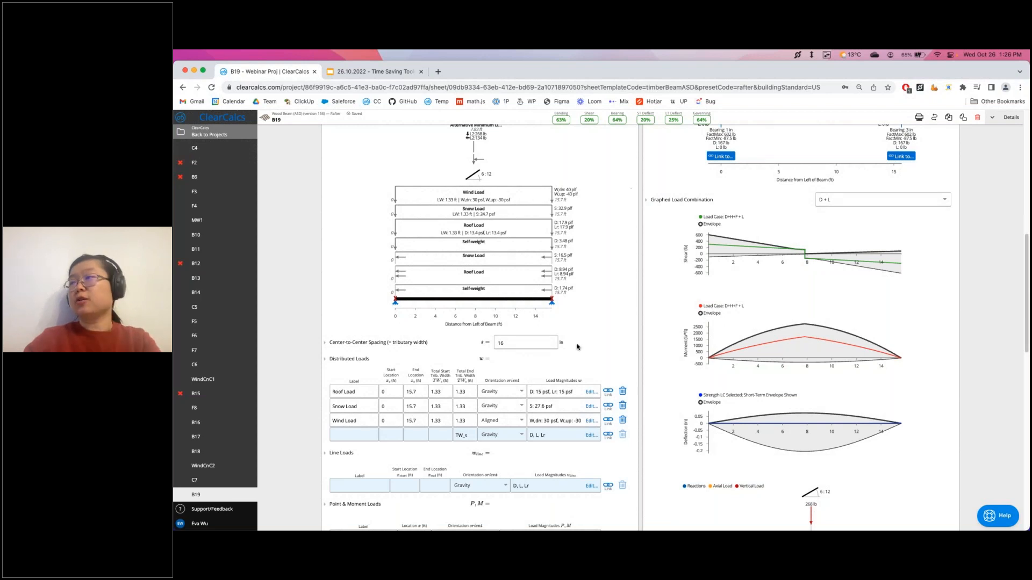
Reopen the snow load magnitudes at 125% page zoom and examine the projectDefault and cos(23deg) parts of the formula
{"action": "left_click", "coordinate": [579, 407]}
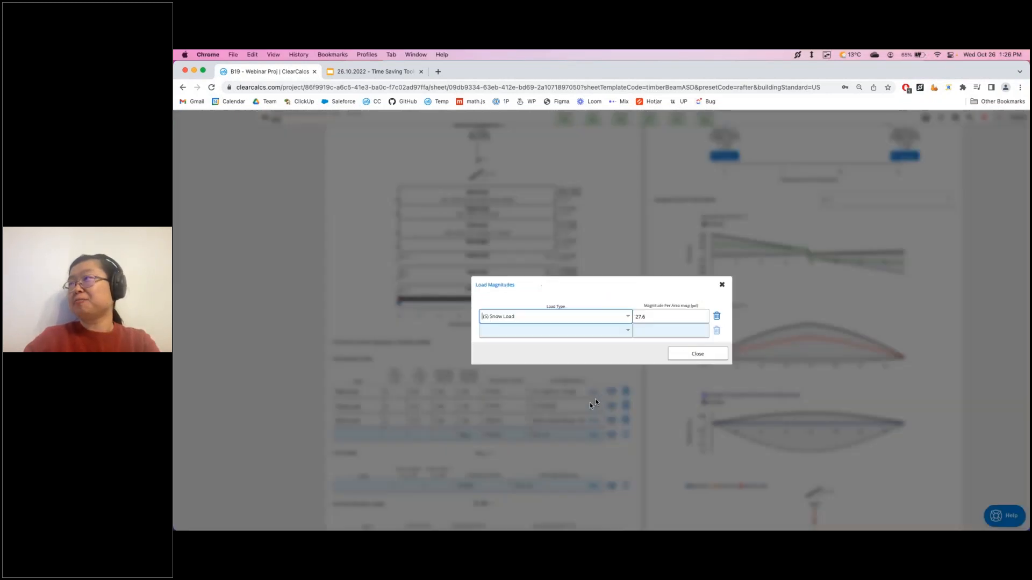
{"action": "key", "text": "super+equal"}
{"action": "key", "text": "super+equal"}
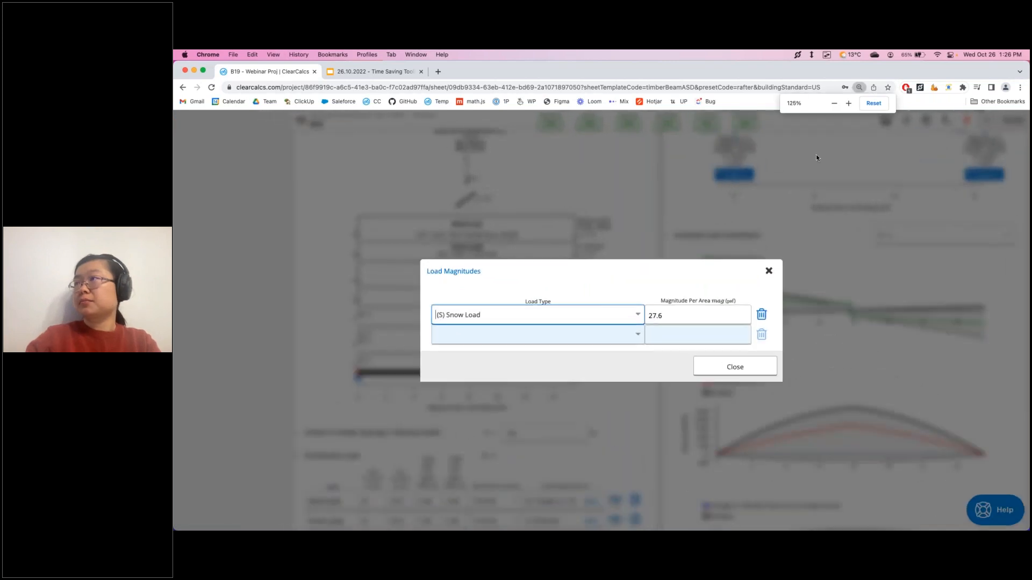
{"action": "left_click", "coordinate": [689, 316]}
{"action": "left_click", "coordinate": [706, 315]}
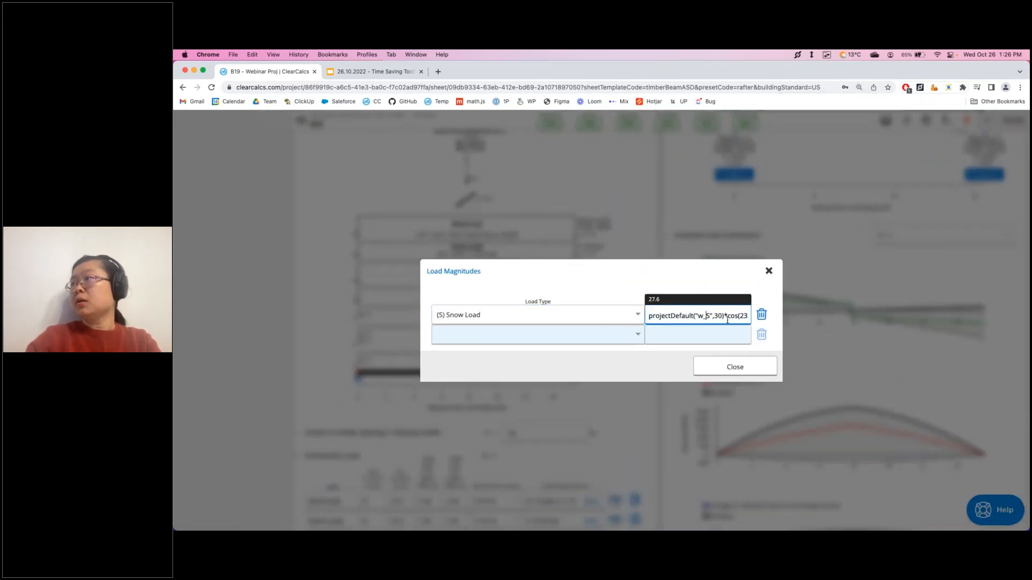
{"action": "left_click_drag", "start_coordinate": [722, 317], "coordinate": [639, 319]}
{"action": "left_click", "coordinate": [729, 318]}
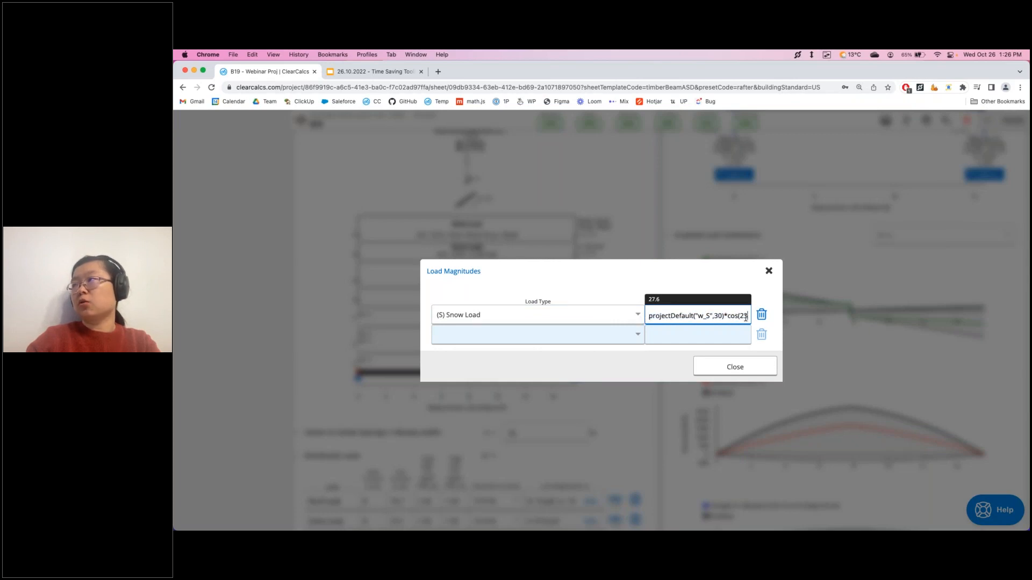
{"action": "left_click_drag", "start_coordinate": [726, 318], "coordinate": [750, 319]}
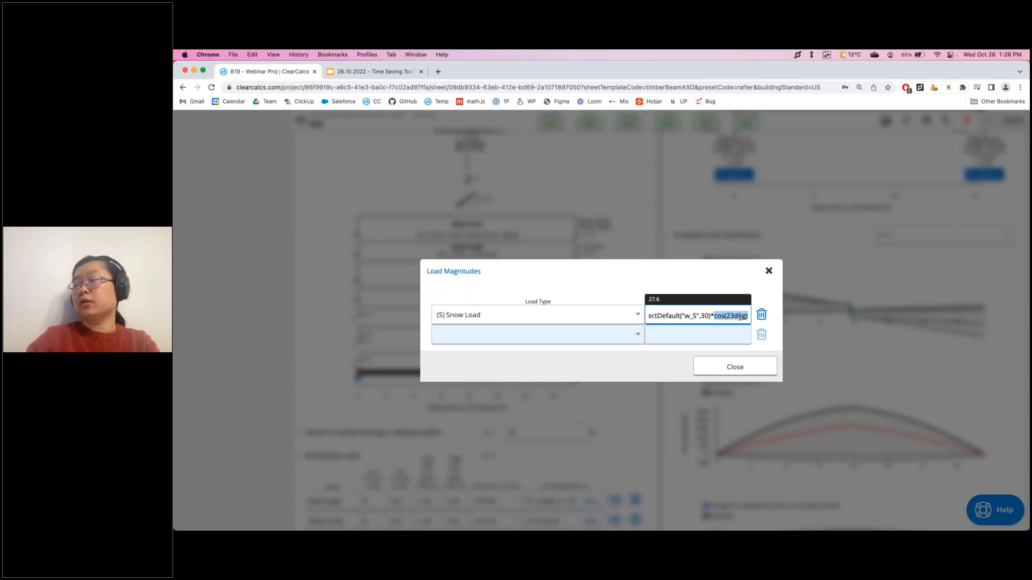
{"action": "left_click", "coordinate": [713, 316]}
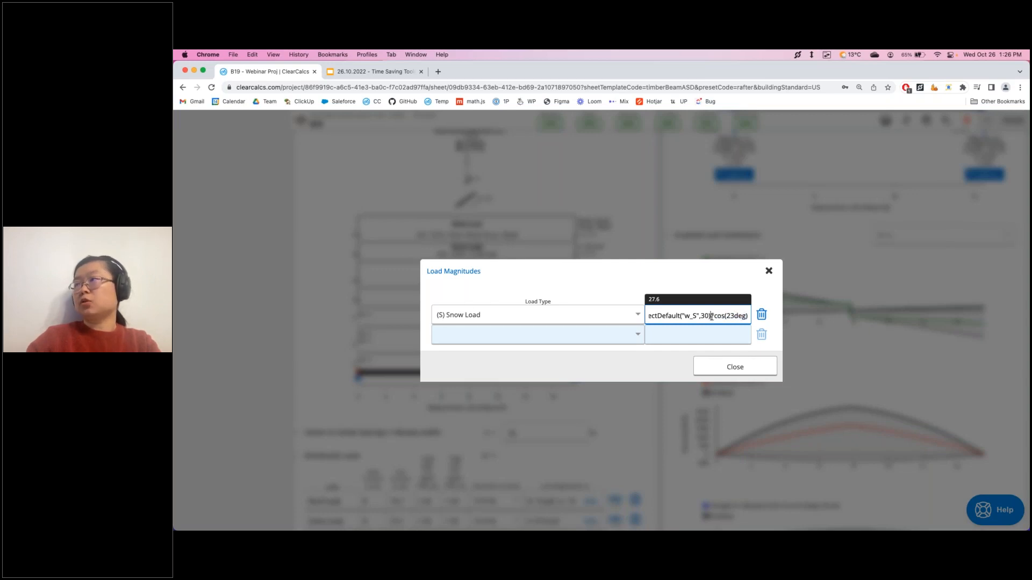
Replace the projectDefault term in the snow load magnitude formula with 1(kn/m^2), keeping the cos(23deg) factor
{"action": "left_click_drag", "start_coordinate": [711, 317], "coordinate": [641, 321]}
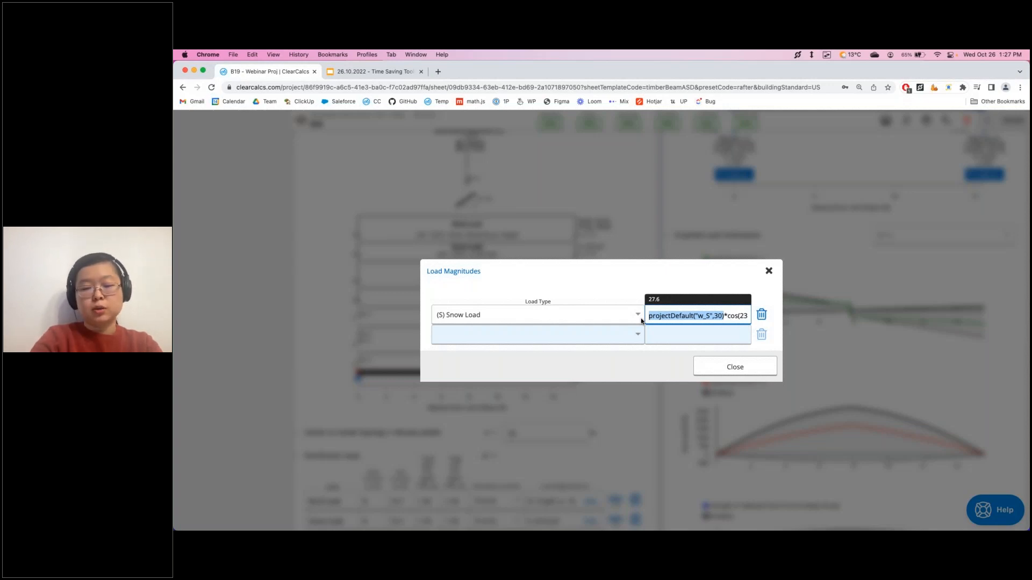
{"action": "type", "text": "1"}
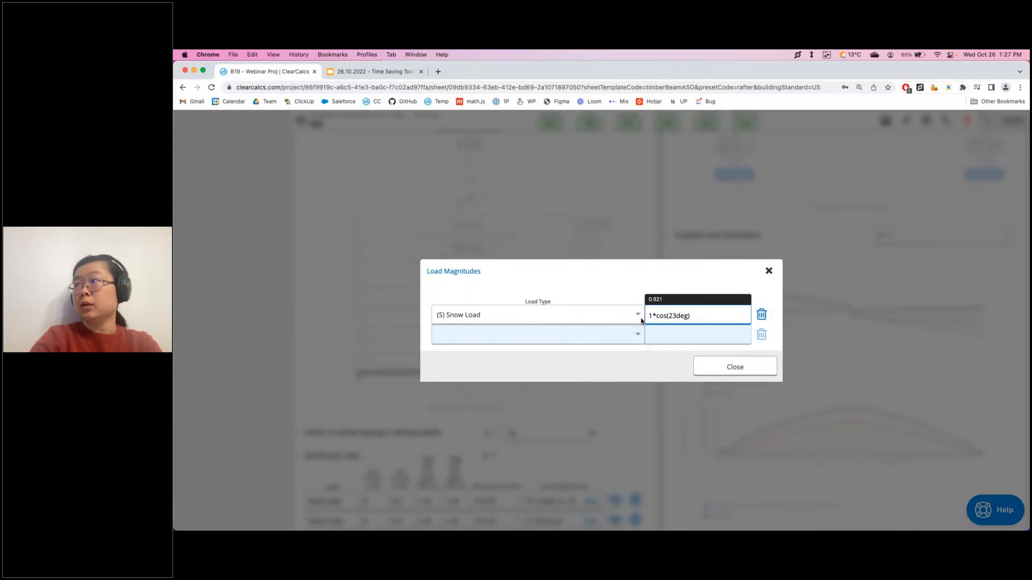
{"action": "type", "text": "(kn"}
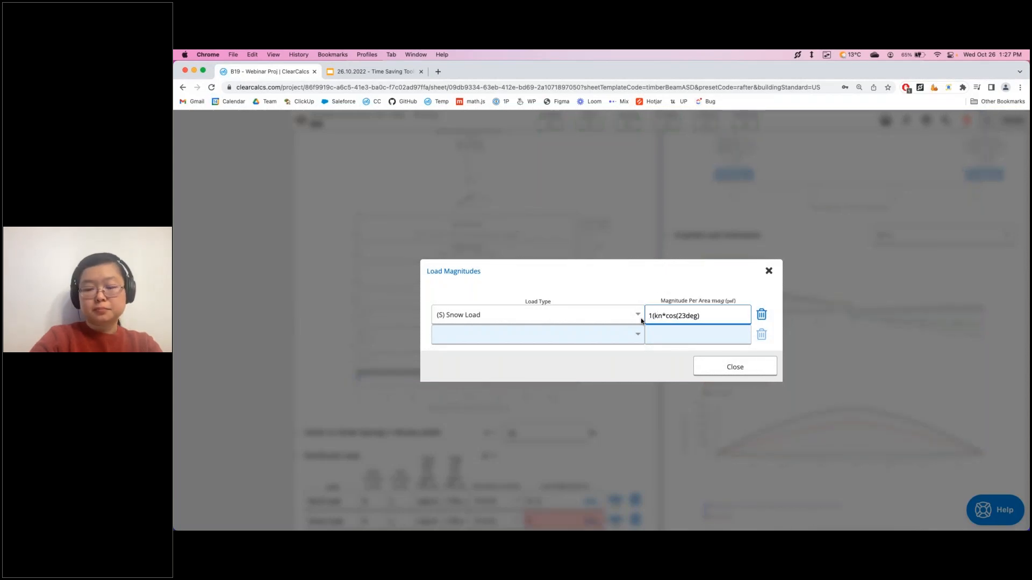
{"action": "type", "text": "/m^2"}
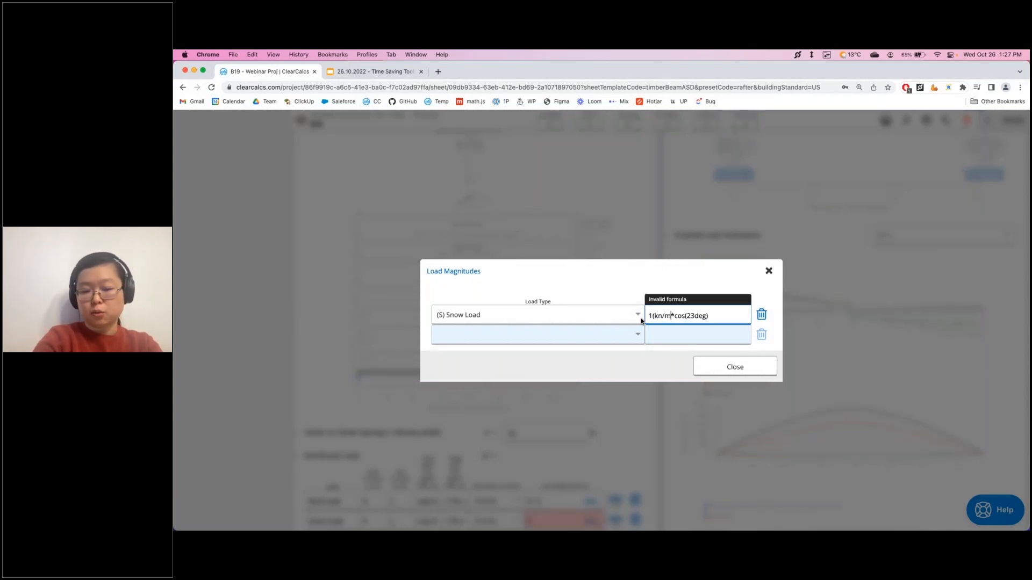
{"action": "type", "text": ")"}
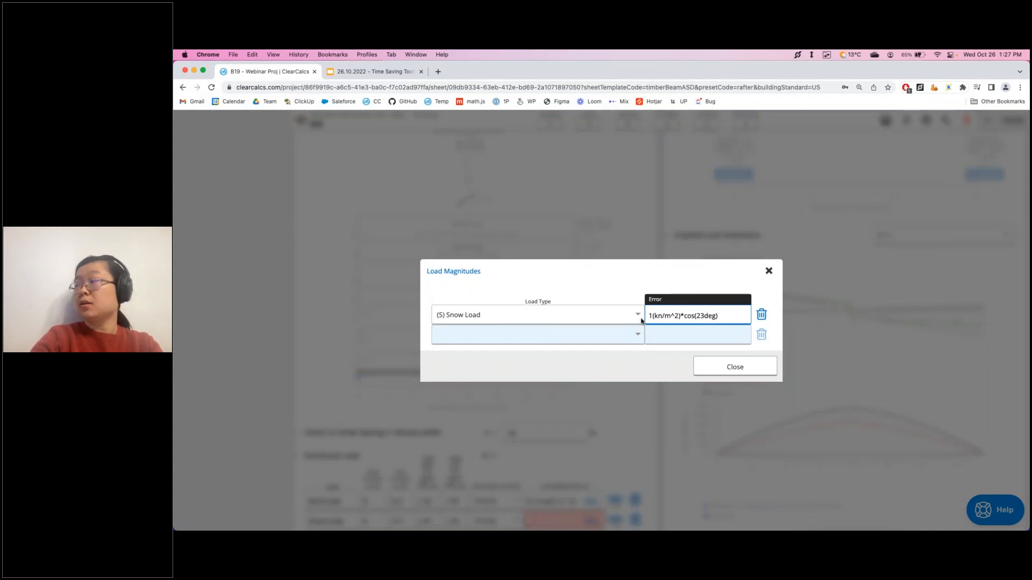
{"action": "key", "text": "Tab"}
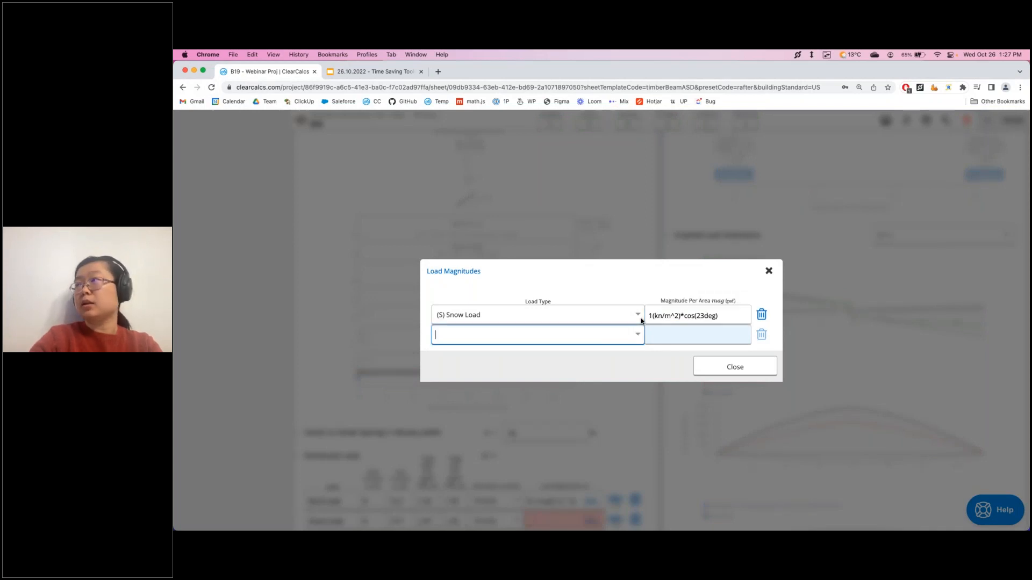
Correct the unit in the snow load formula to kN/(m^2), with parentheses around m^2 and a capital N
{"action": "left_click", "coordinate": [664, 320]}
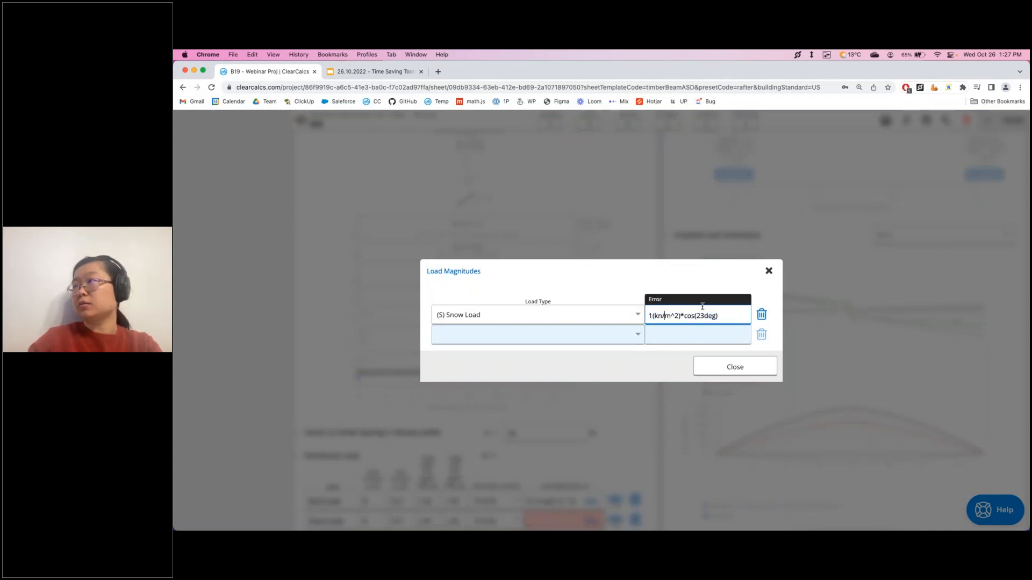
{"action": "type", "text": "(m^2)"}
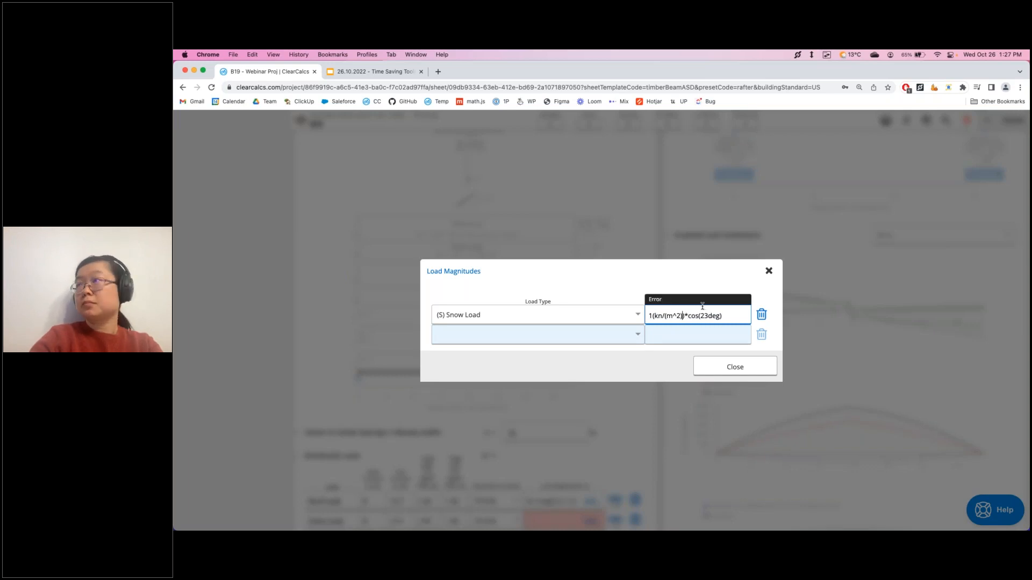
{"action": "key", "text": "Tab"}
{"action": "left_click_drag", "start_coordinate": [649, 317], "coordinate": [658, 318]}
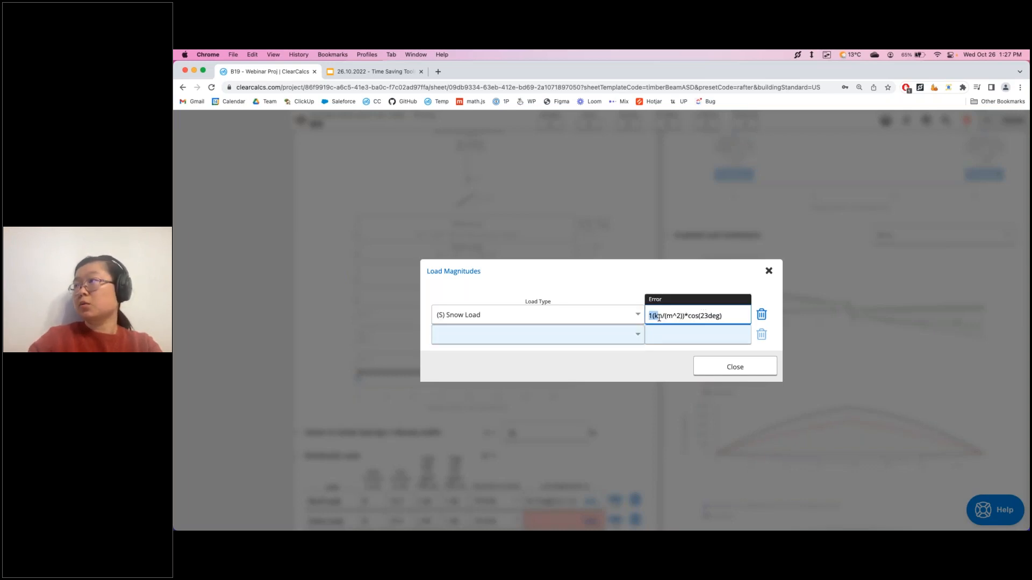
{"action": "key", "text": "Right"}
{"action": "key", "text": "Right"}
{"action": "key", "text": "BackSpace"}
{"action": "type", "text": "N"}
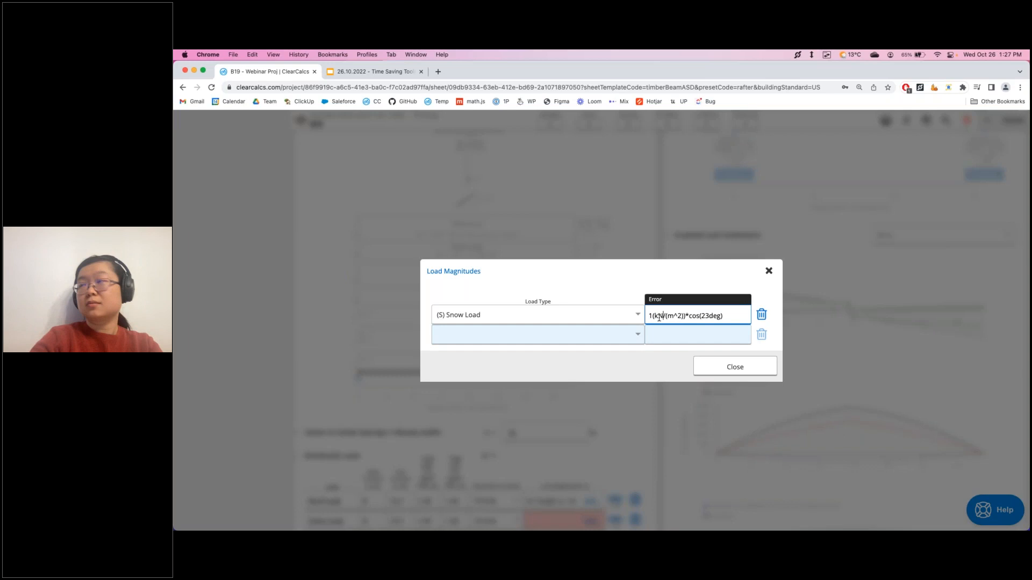
{"action": "key", "text": "Tab"}
{"action": "left_click", "coordinate": [660, 317]}
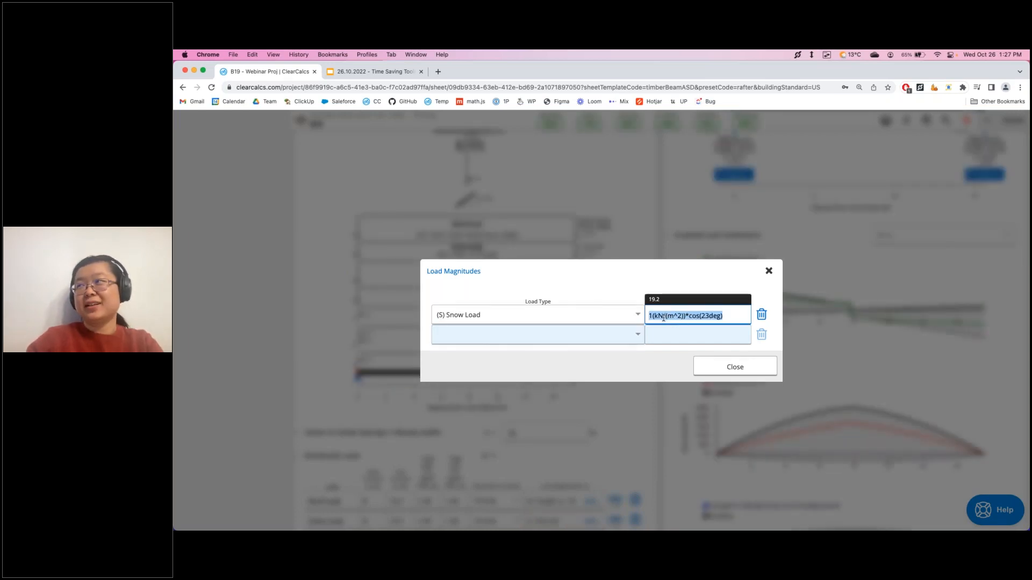
Rewrite the snow load magnitude as 1(kN/(m^2))*2*cos(23deg) and close the load magnitudes
{"action": "left_click", "coordinate": [683, 316]}
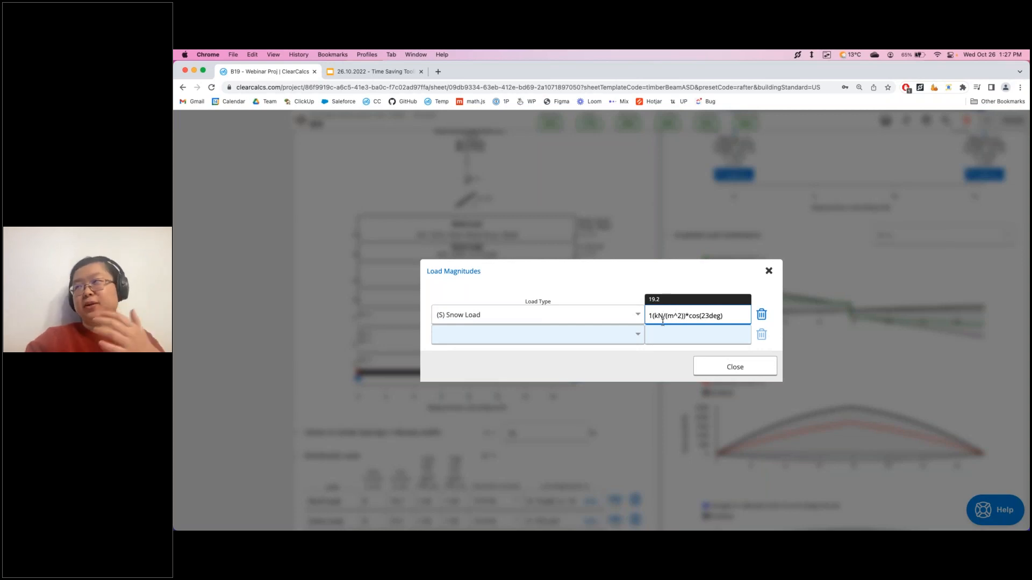
{"action": "left_click_drag", "start_coordinate": [649, 317], "coordinate": [685, 316]}
{"action": "left_click", "coordinate": [685, 316]}
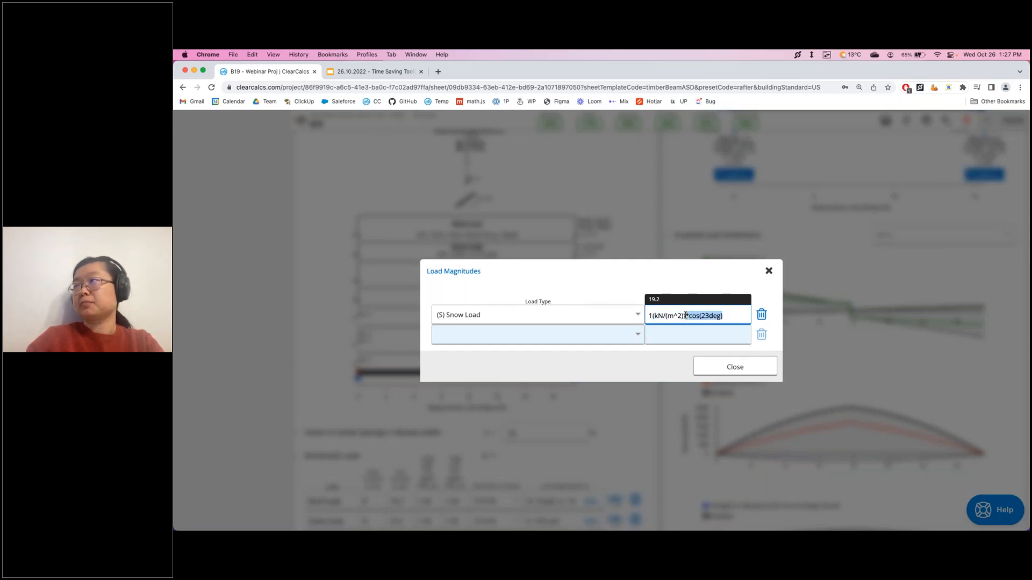
{"action": "key", "text": "BackSpace"}
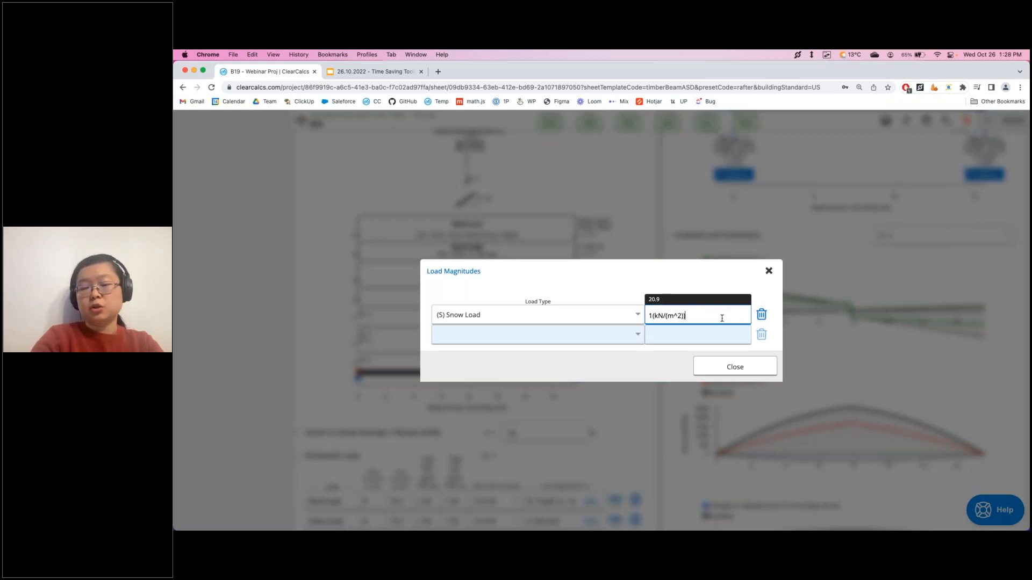
{"action": "type", "text": "*"}
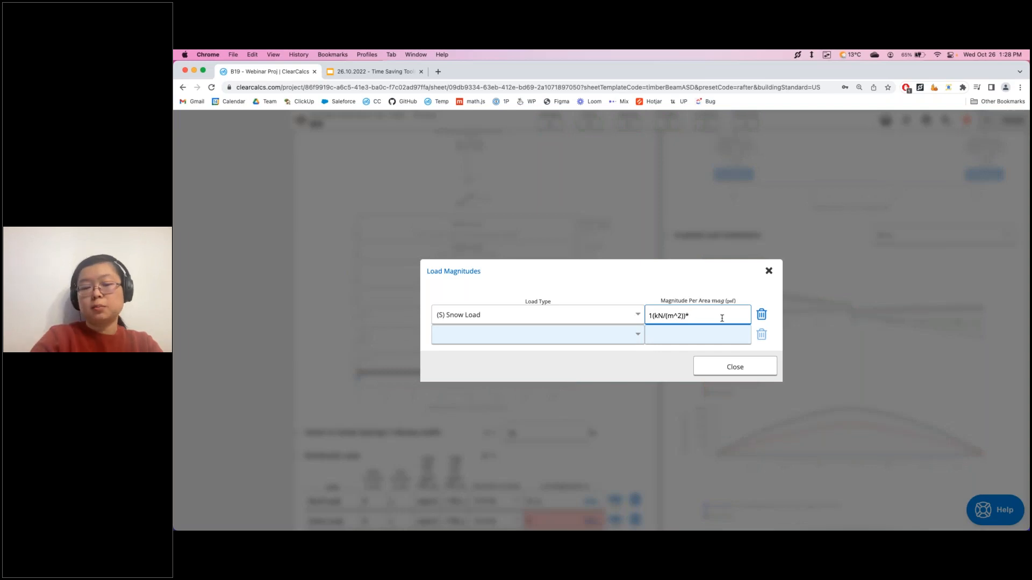
{"action": "type", "text": "2"}
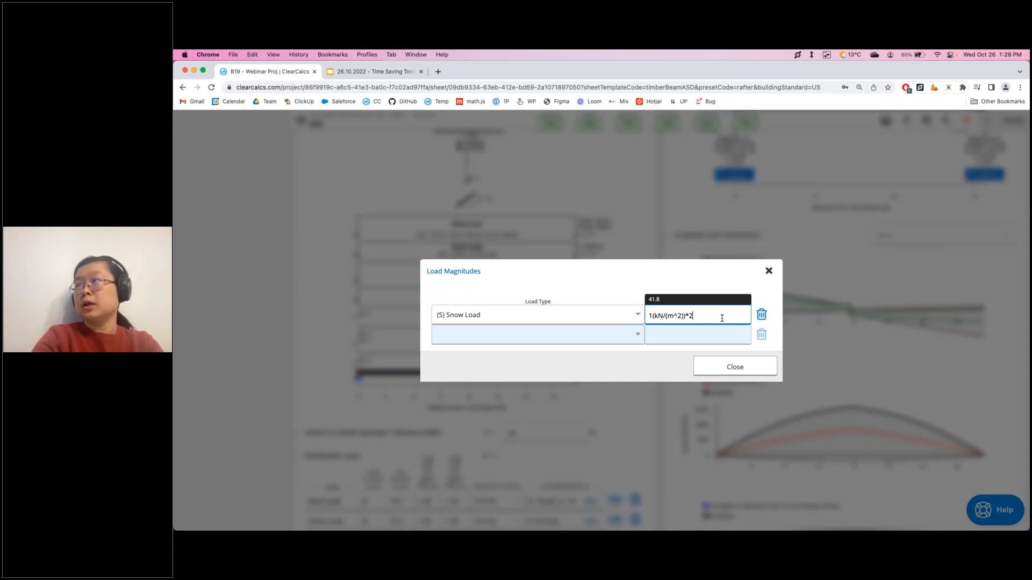
{"action": "type", "text": "*cos"}
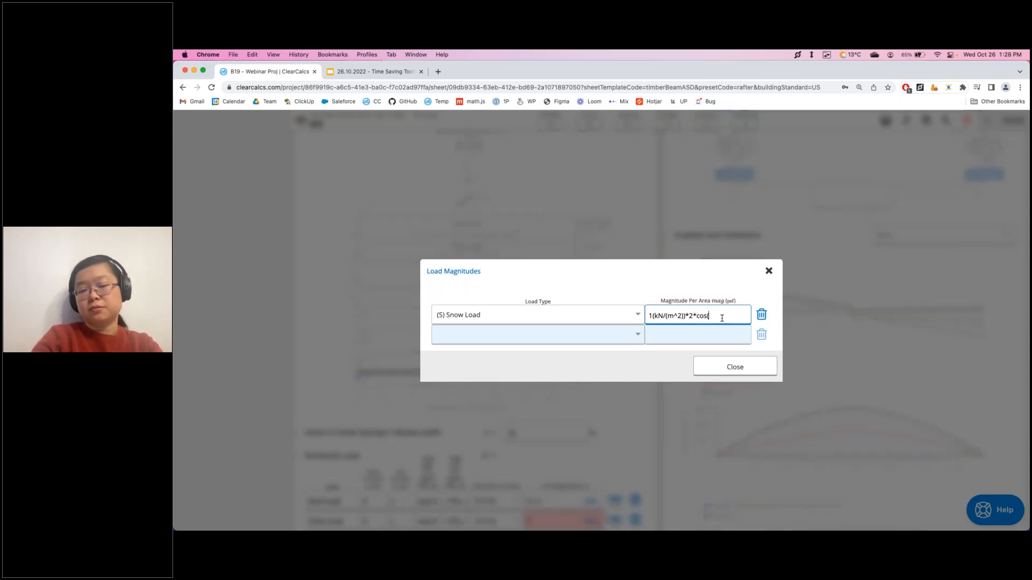
{"action": "type", "text": "(23deg"}
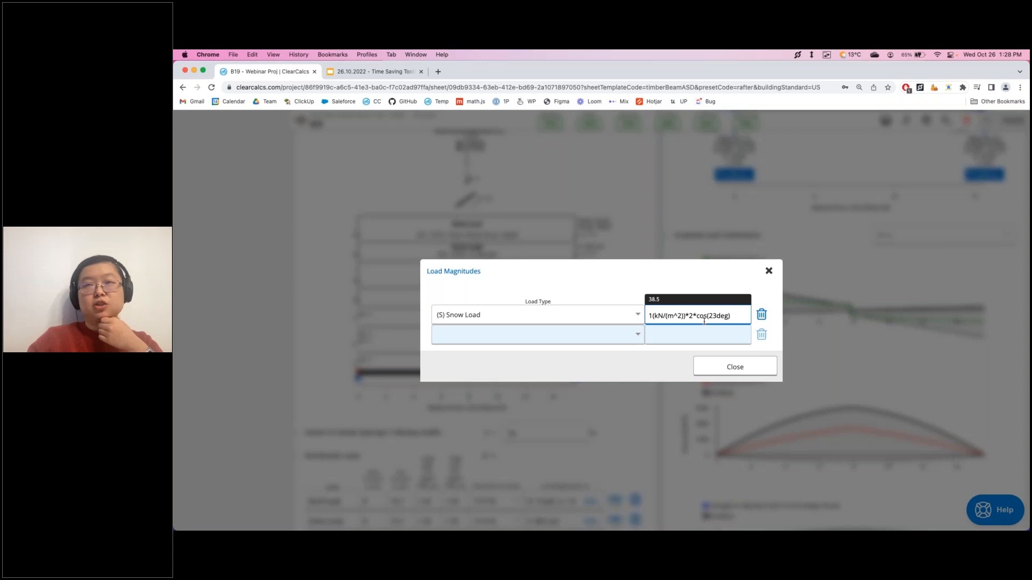
{"action": "left_click", "coordinate": [732, 366]}
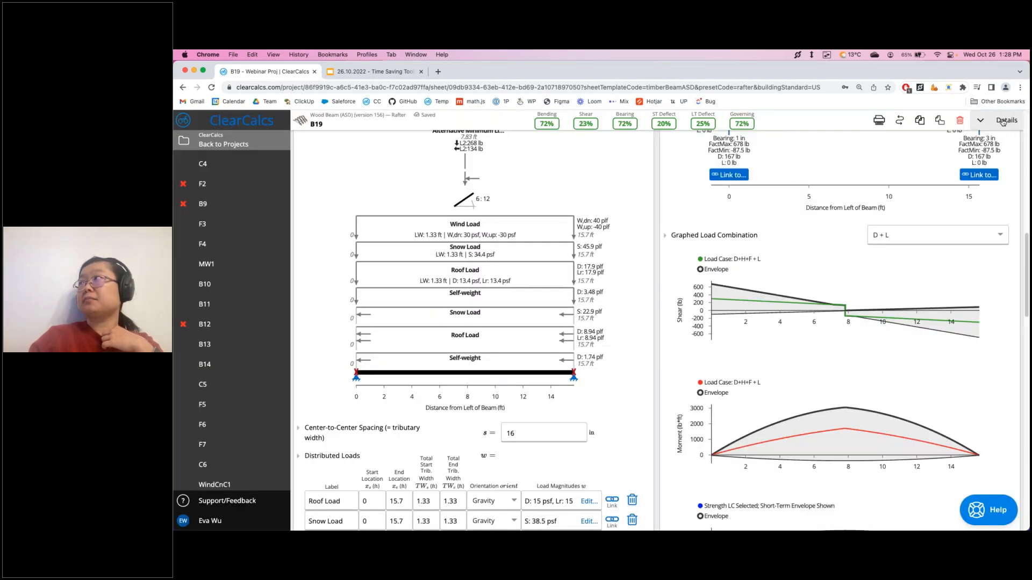
Switch the B19 sheet details from Standard to Detailed mode and collapse the details
{"action": "left_click", "coordinate": [1003, 121]}
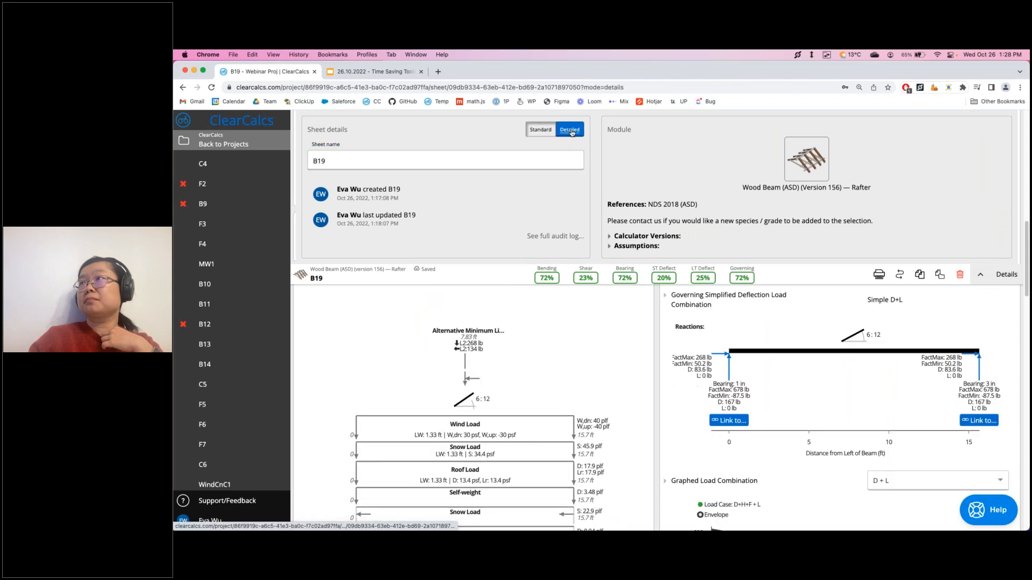
{"action": "left_click", "coordinate": [980, 275]}
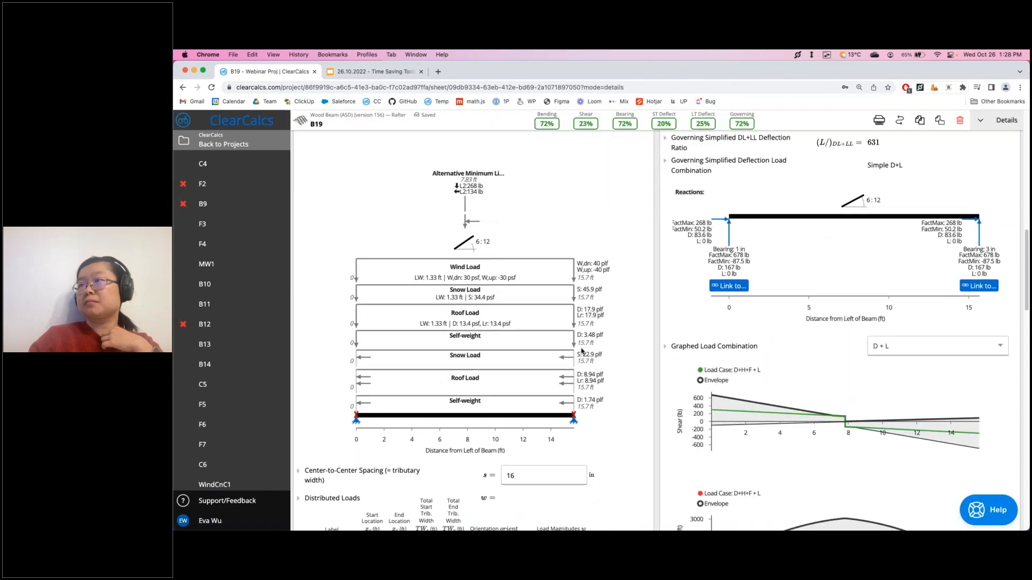
{"action": "scroll", "coordinate": [501, 340], "scroll_direction": "up", "scroll_amount": 11}
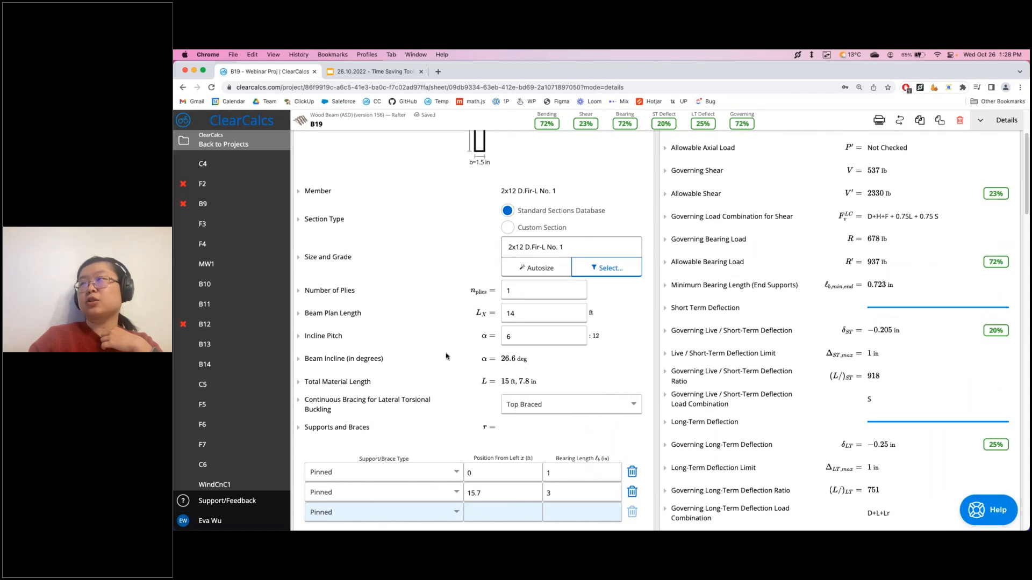
Check the sheet's Detailed setting, expand Beam Incline (in degrees) and copy its formula reference, incline
{"action": "left_click", "coordinate": [998, 122]}
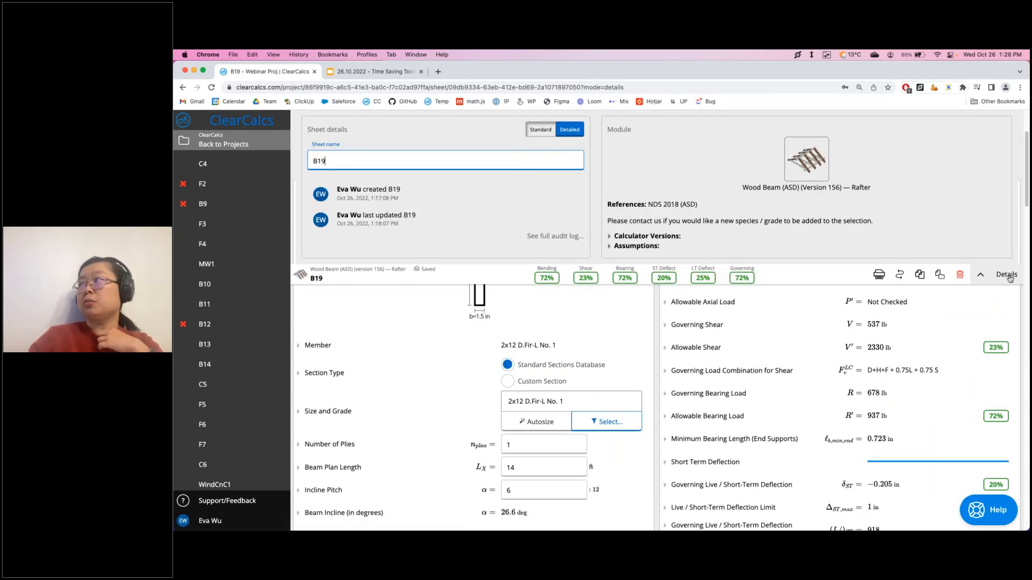
{"action": "scroll", "coordinate": [1010, 278], "scroll_direction": "down", "scroll_amount": 1}
{"action": "scroll", "coordinate": [1010, 278], "scroll_direction": "down", "scroll_amount": 3}
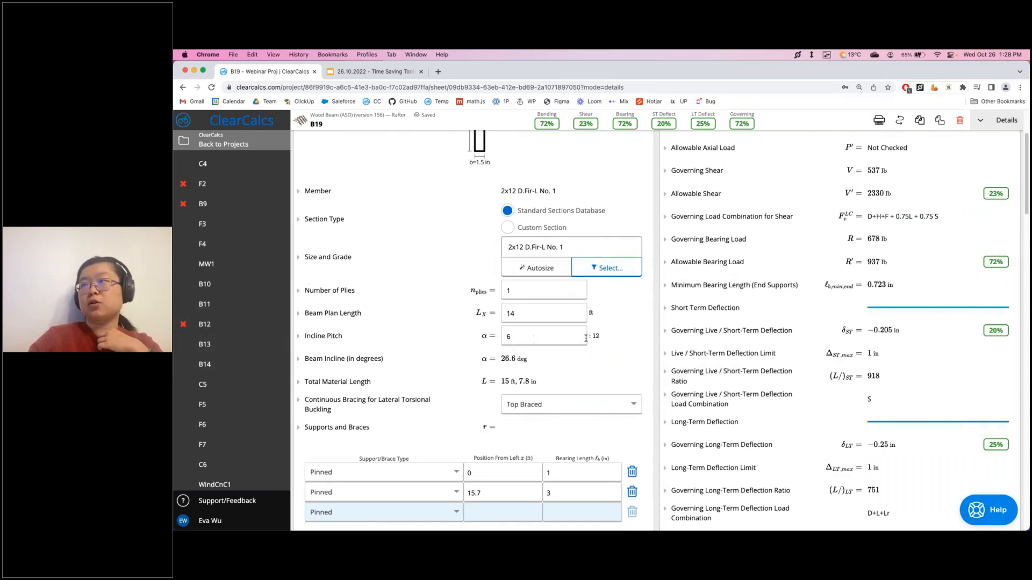
{"action": "left_click", "coordinate": [367, 361]}
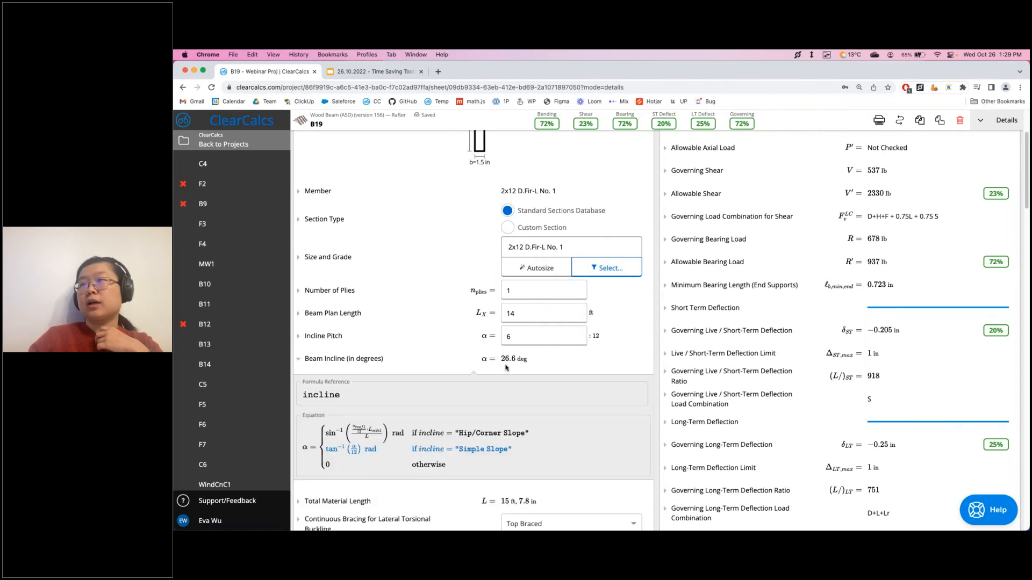
{"action": "double_click", "coordinate": [316, 398]}
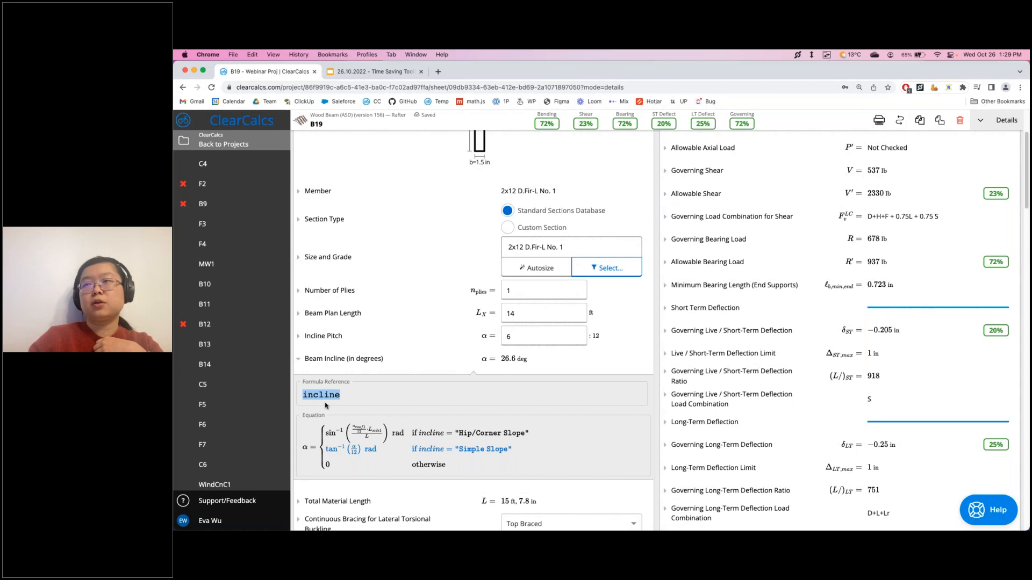
Replace 23deg with incline in the distributed snow load's cosine term and close the load magnitudes
{"action": "scroll", "coordinate": [438, 423], "scroll_direction": "down", "scroll_amount": 10}
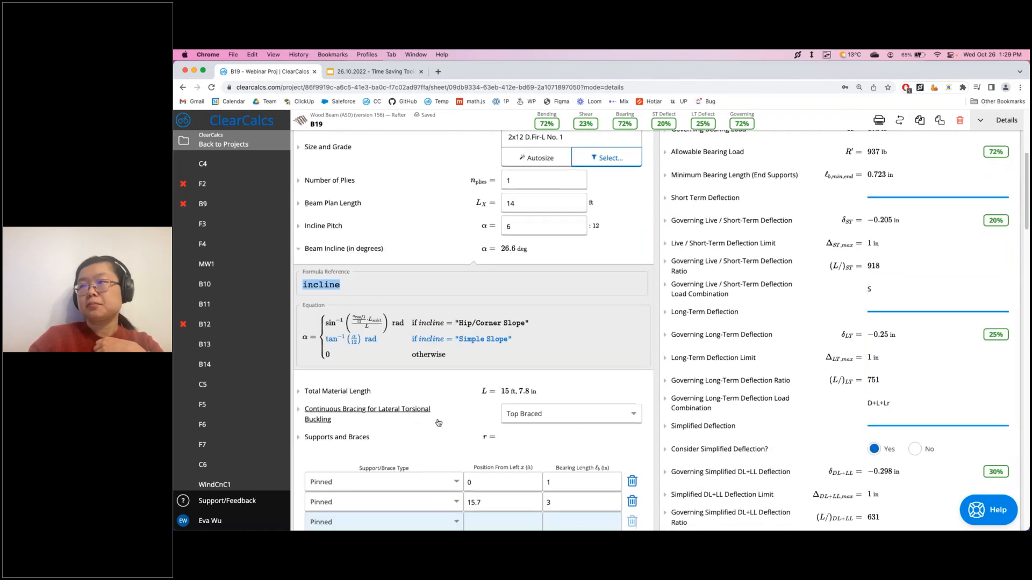
{"action": "scroll", "coordinate": [438, 423], "scroll_direction": "down", "scroll_amount": 5}
{"action": "left_click", "coordinate": [565, 449]}
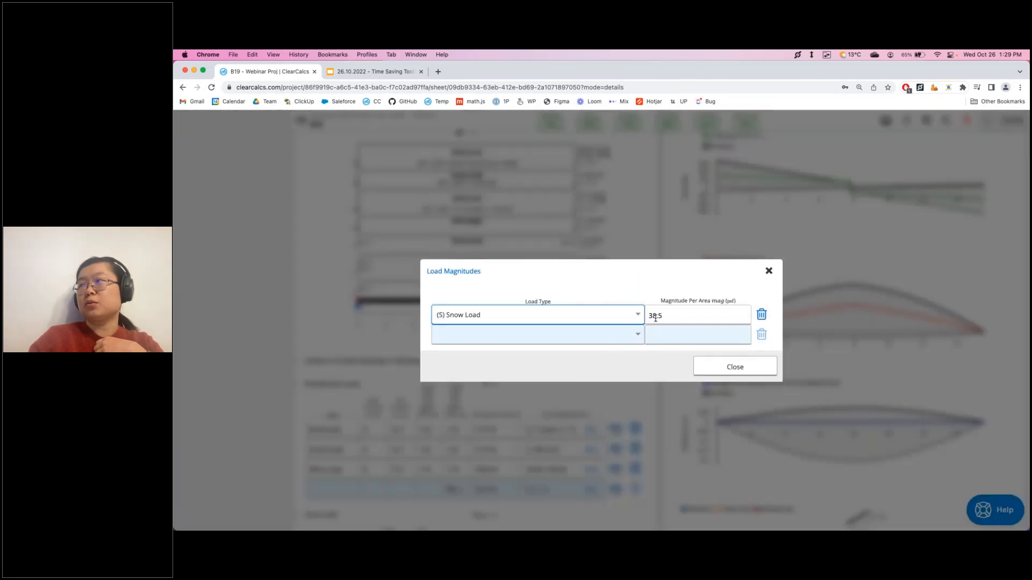
{"action": "left_click", "coordinate": [709, 315]}
{"action": "left_click", "coordinate": [724, 315]}
{"action": "double_click", "coordinate": [723, 315]}
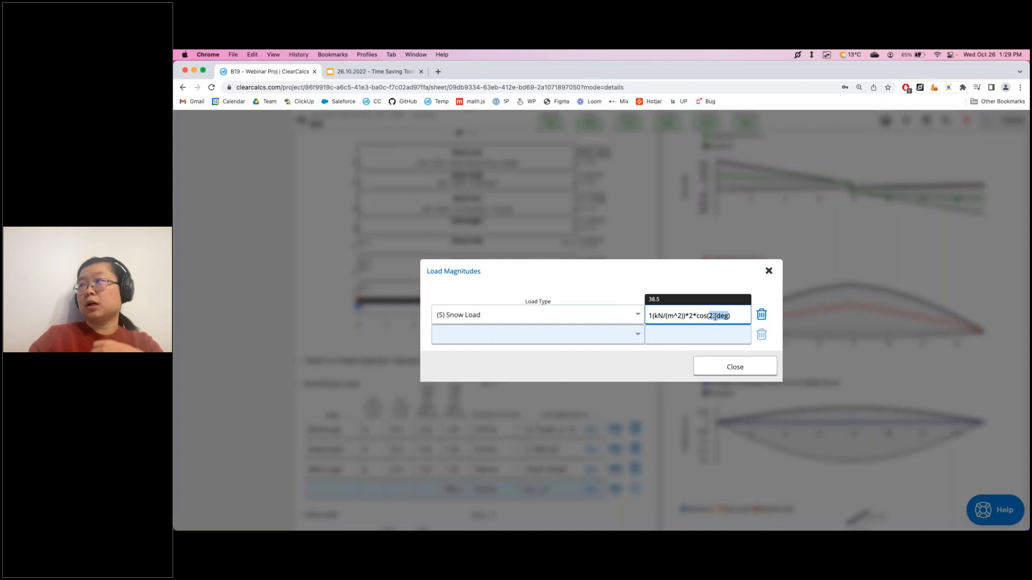
{"action": "key", "text": "BackSpace"}
{"action": "type", "text": "incline"}
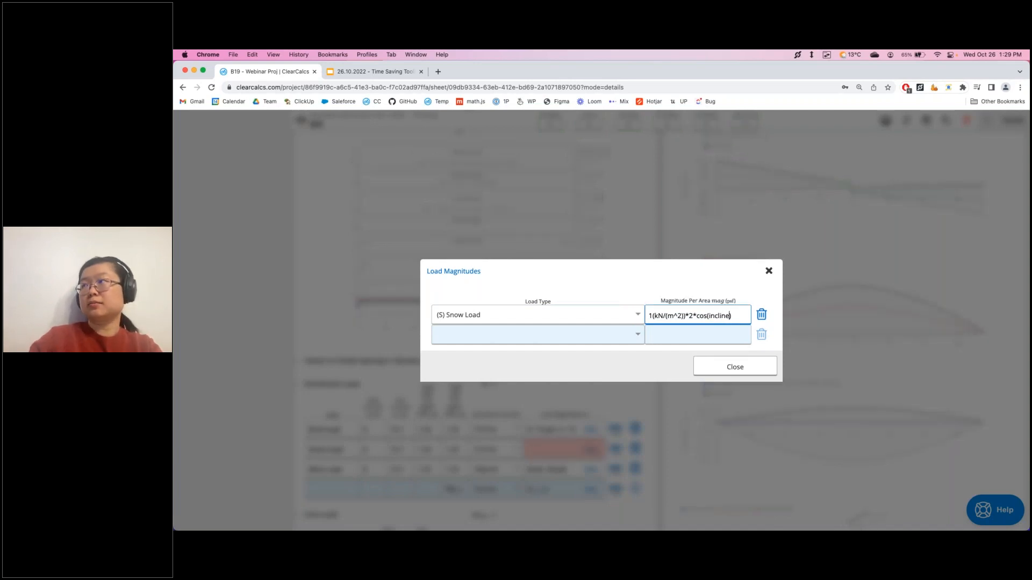
{"action": "left_click", "coordinate": [719, 375]}
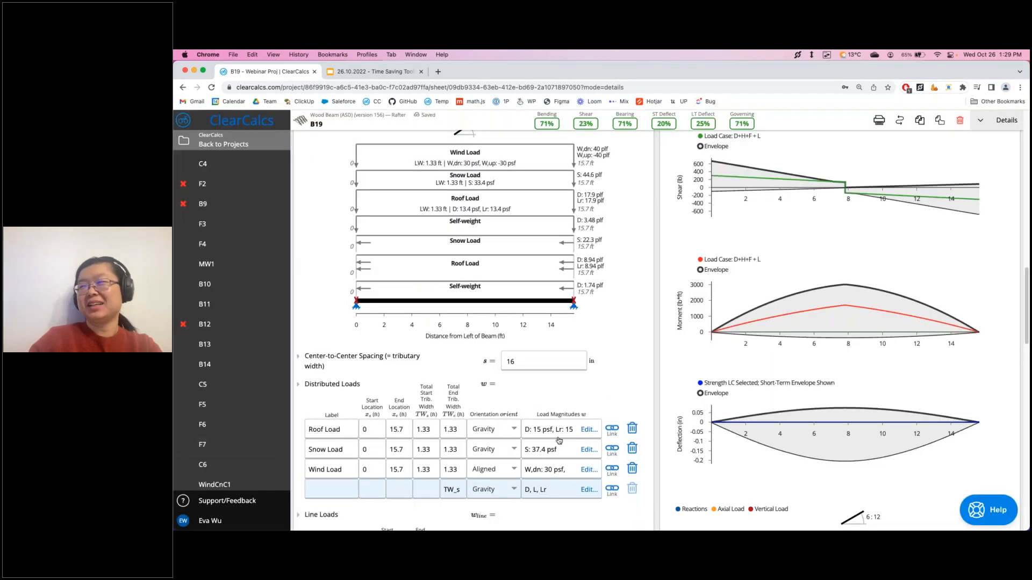
Reopen the snow load magnitudes, review the formula with the incline reference and close them
{"action": "left_click", "coordinate": [560, 454]}
{"action": "left_click", "coordinate": [745, 316]}
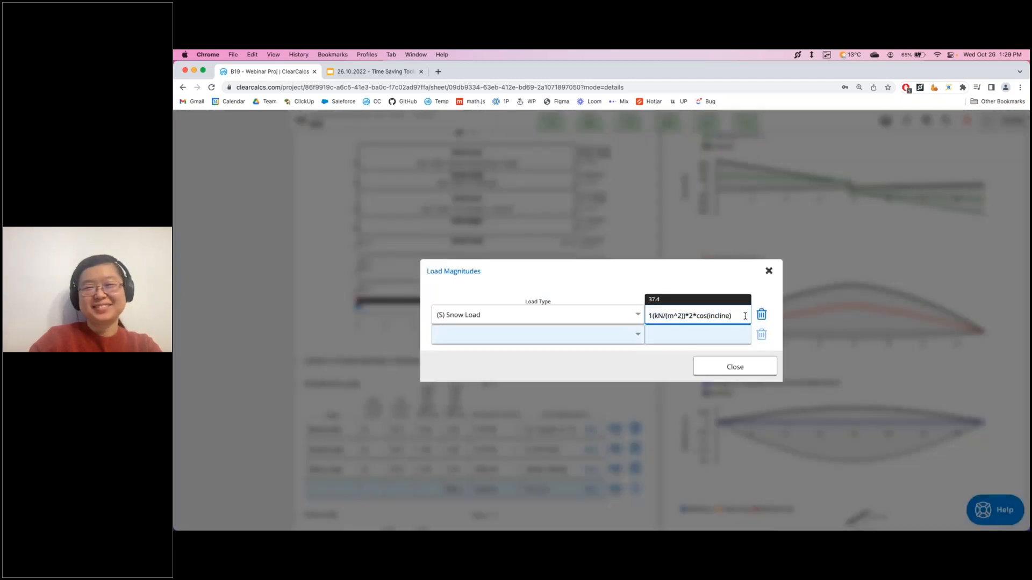
{"action": "left_click", "coordinate": [734, 367]}
Open the help widget, browse its Instant Answers and view the Ask options for contacting support
{"action": "left_click", "coordinate": [999, 510]}
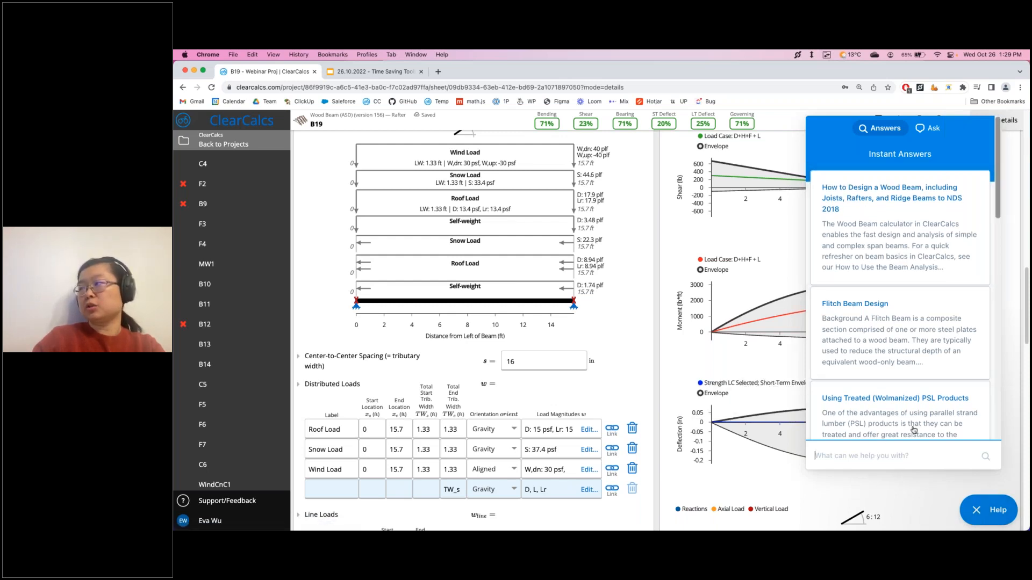
{"action": "scroll", "coordinate": [894, 415], "scroll_direction": "down", "scroll_amount": 5}
{"action": "scroll", "coordinate": [894, 416], "scroll_direction": "up", "scroll_amount": 8}
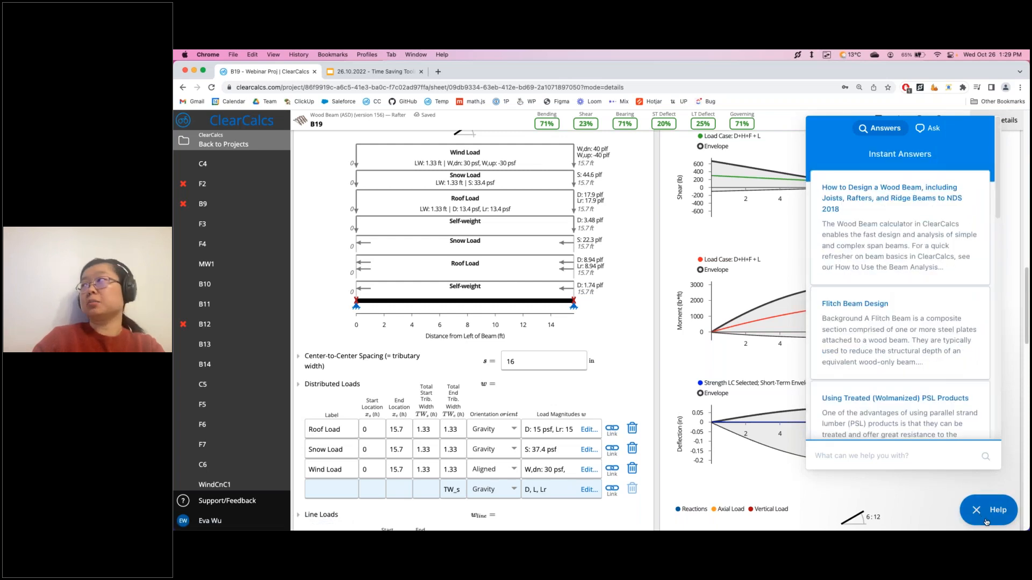
{"action": "left_click", "coordinate": [930, 130]}
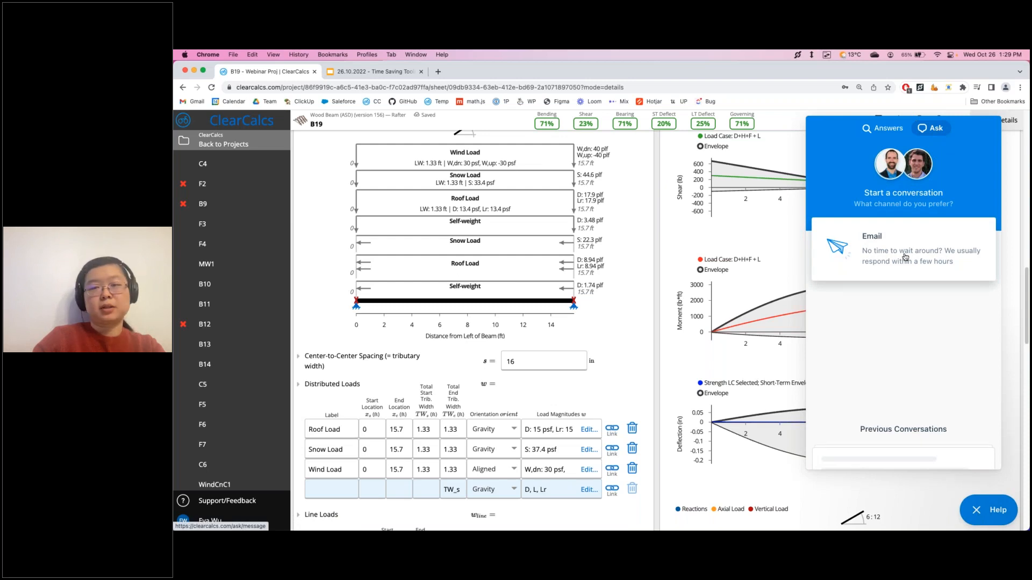
Close the help widget and switch to the Time Saving Tools presentation in Google Slides
{"action": "left_click", "coordinate": [992, 517]}
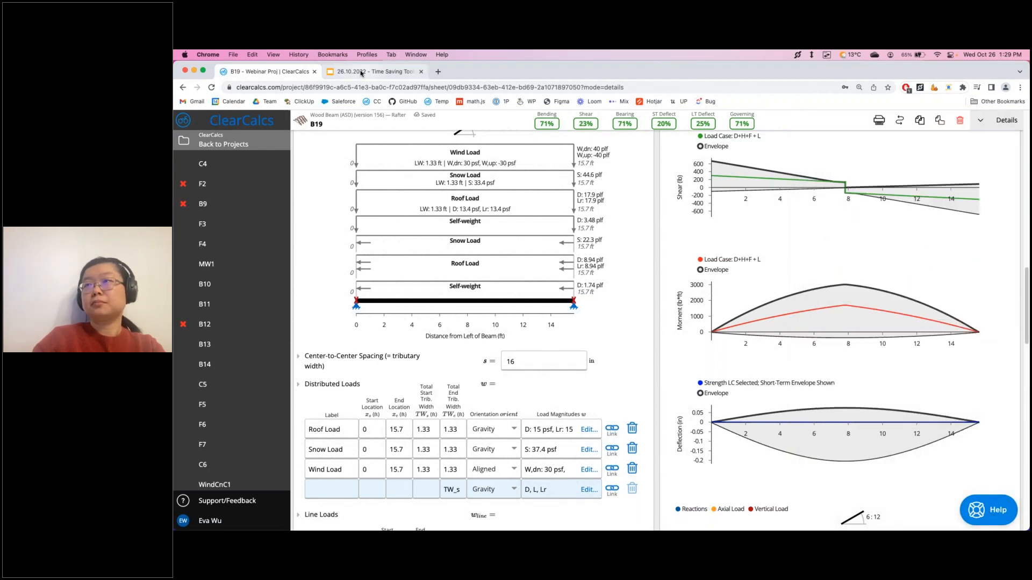
{"action": "left_click", "coordinate": [361, 72]}
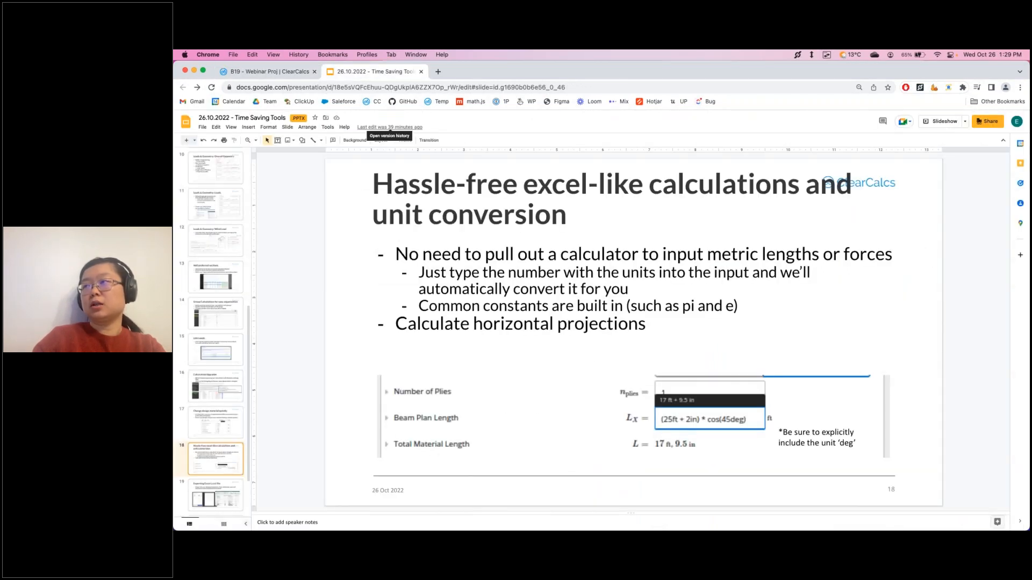
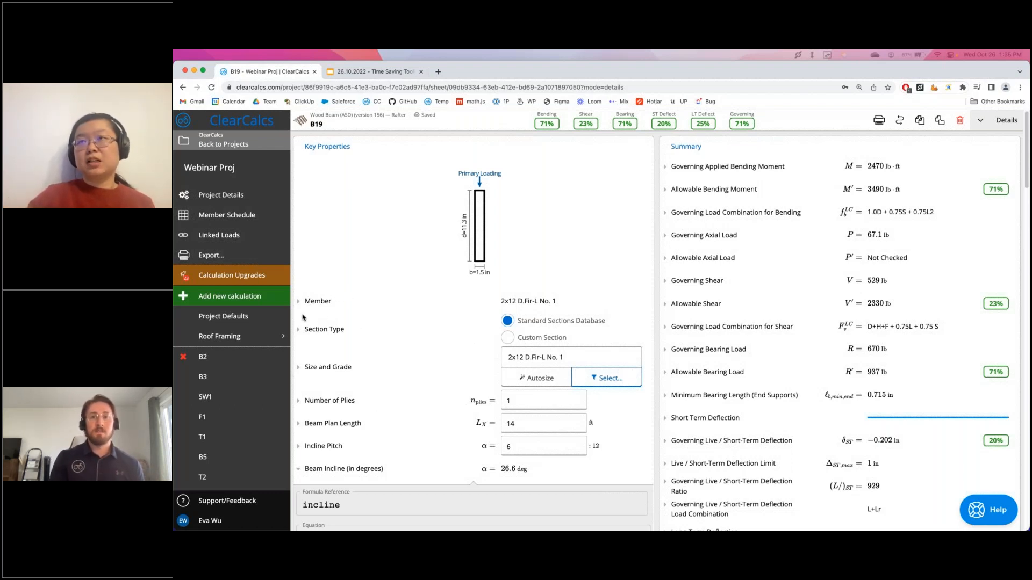
Add a new US Wood Beam (ASD) calculation to the project using the Ridge Beam preset
{"action": "left_click", "coordinate": [250, 298]}
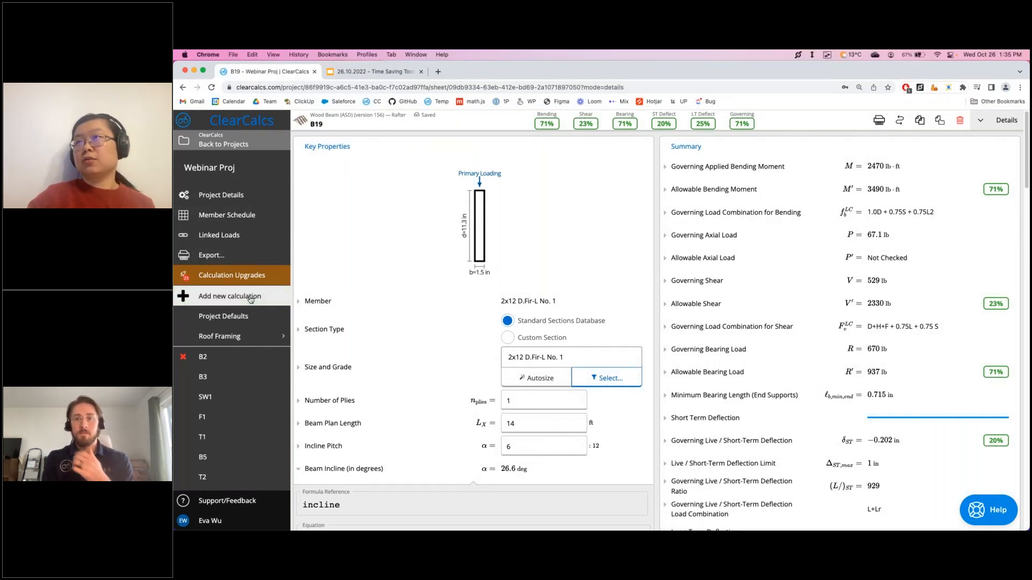
{"action": "left_click", "coordinate": [250, 299]}
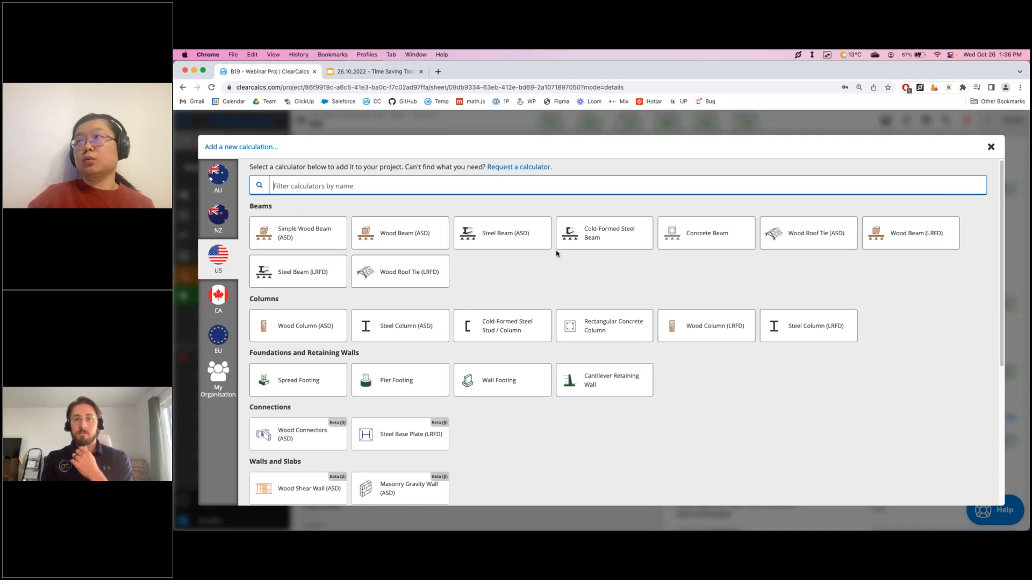
{"action": "left_click", "coordinate": [389, 240]}
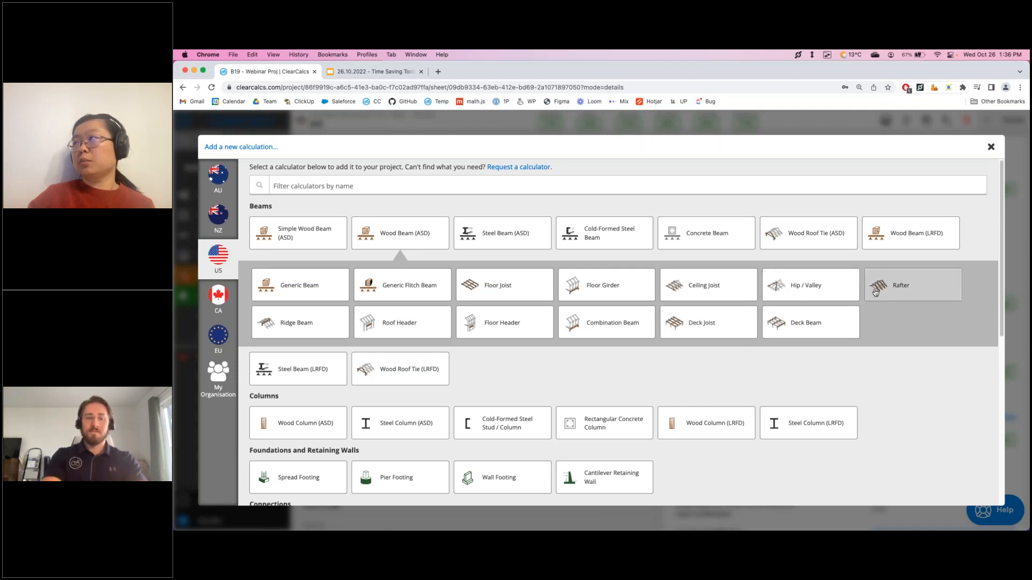
{"action": "left_click", "coordinate": [298, 323]}
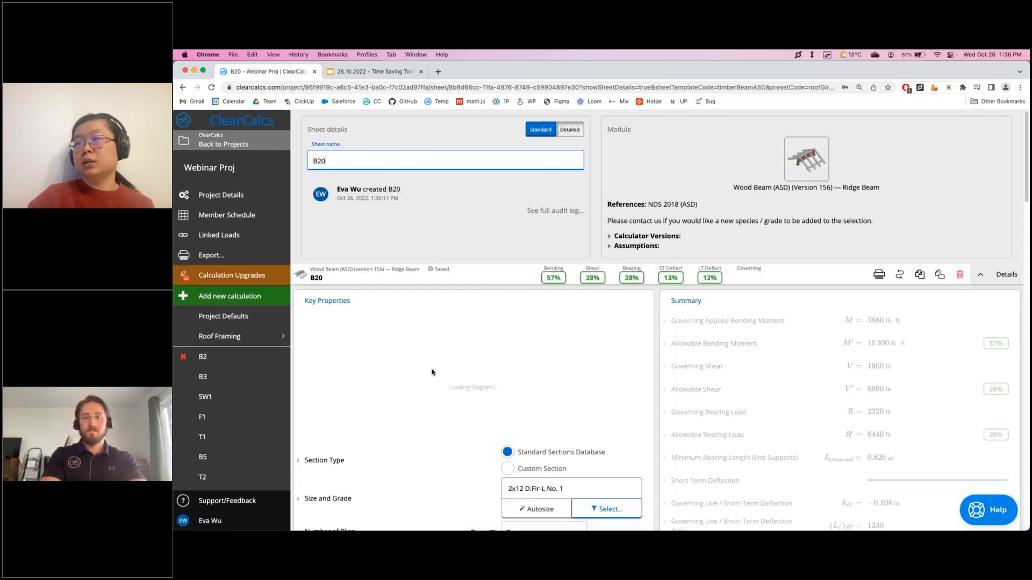
Add a third pinned support to the ridge beam at position L/2 with a bearing length of 3 in
{"action": "scroll", "coordinate": [417, 398], "scroll_direction": "down", "scroll_amount": 5}
{"action": "scroll", "coordinate": [416, 397], "scroll_direction": "up", "scroll_amount": 2}
{"action": "scroll", "coordinate": [416, 398], "scroll_direction": "down", "scroll_amount": 3}
{"action": "scroll", "coordinate": [415, 397], "scroll_direction": "up", "scroll_amount": 1}
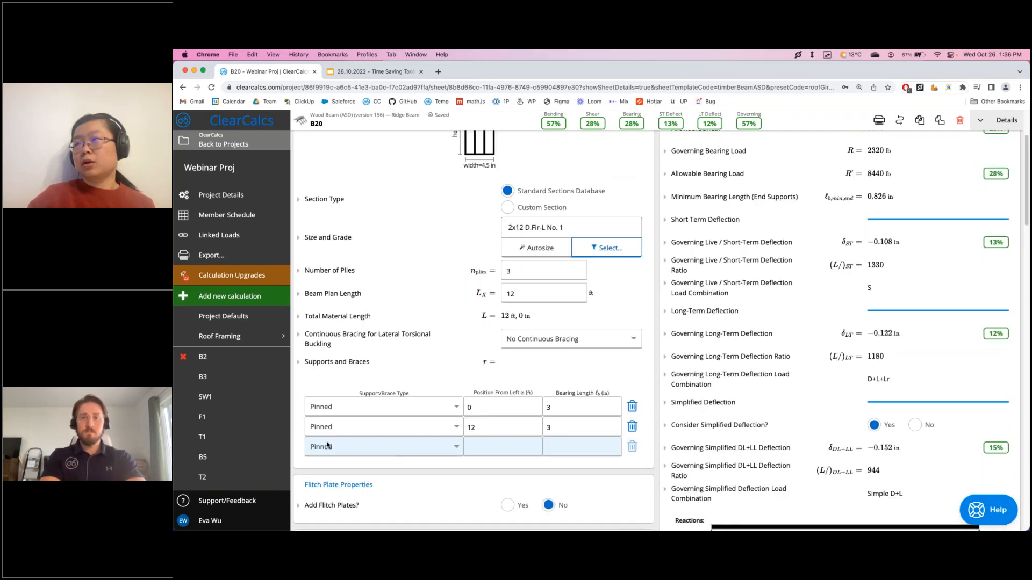
{"action": "left_click", "coordinate": [519, 449]}
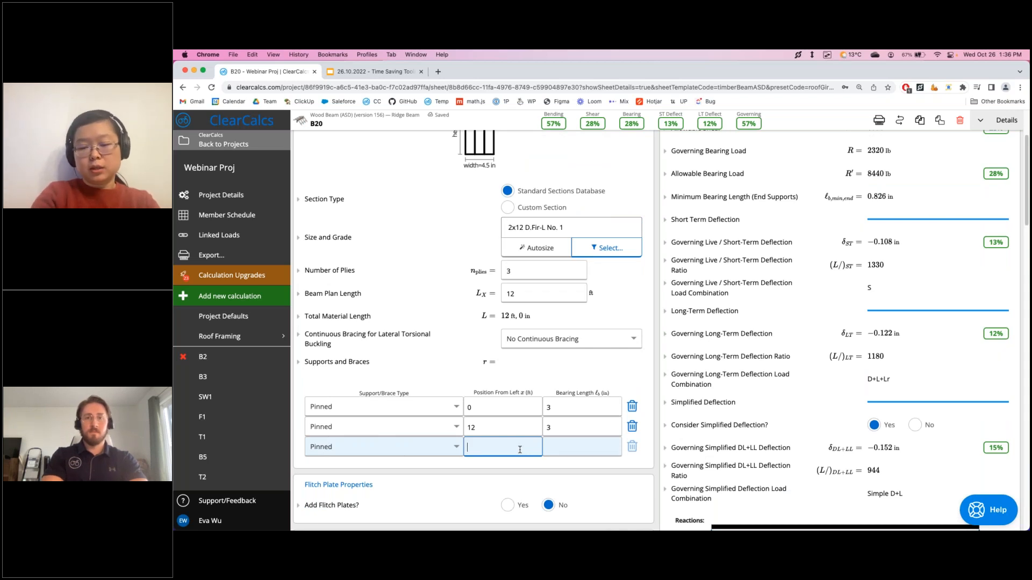
{"action": "type", "text": "L"}
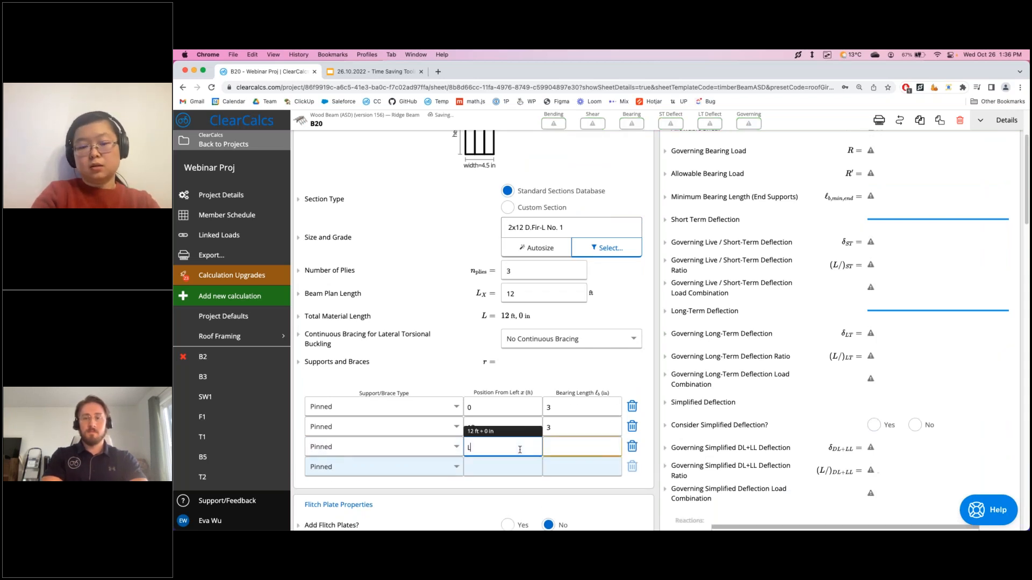
{"action": "type", "text": ".2"}
{"action": "key", "text": "BackSpace"}
{"action": "key", "text": "BackSpace"}
{"action": "type", "text": "/2"}
{"action": "key", "text": "Tab"}
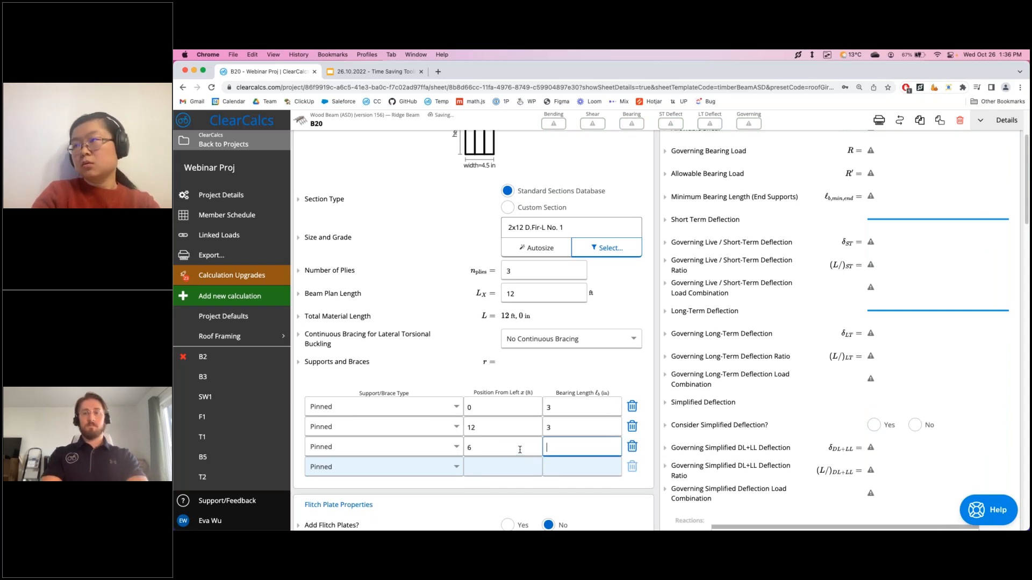
{"action": "type", "text": "3"}
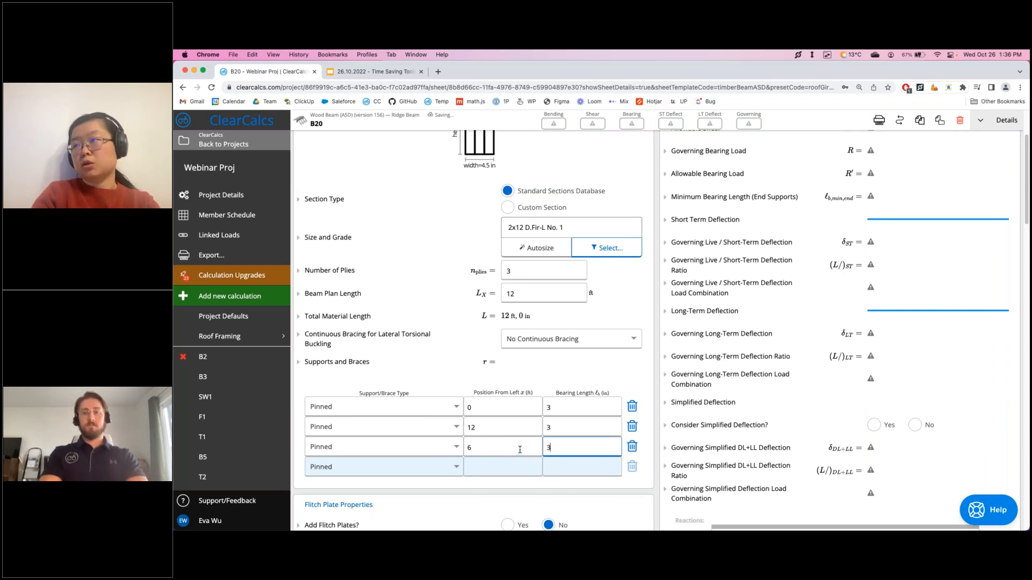
{"action": "key", "text": "Tab"}
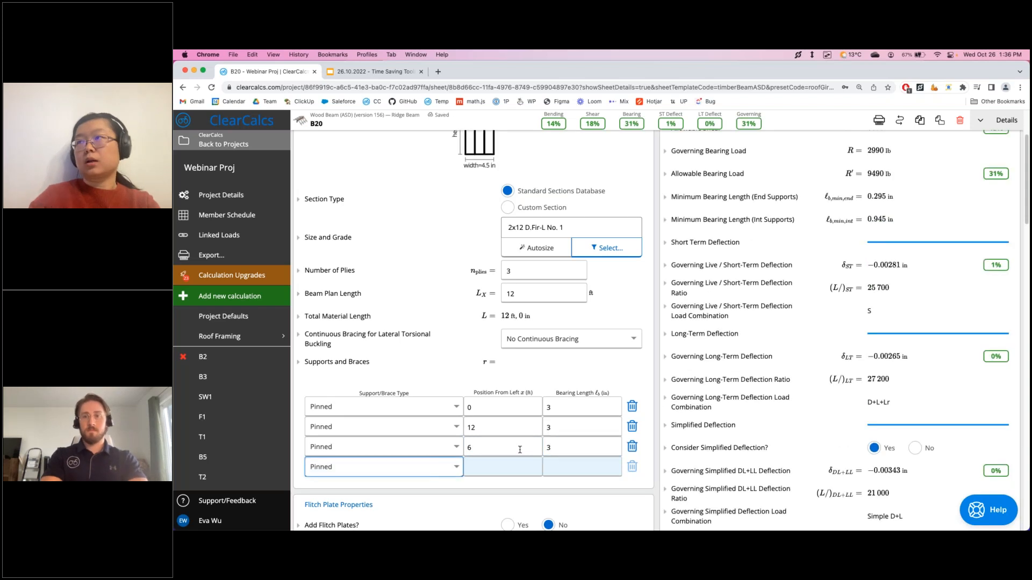
Set the ridge beam's plan length to 24 ft and check the formula-driven support positions
{"action": "left_click", "coordinate": [544, 292]}
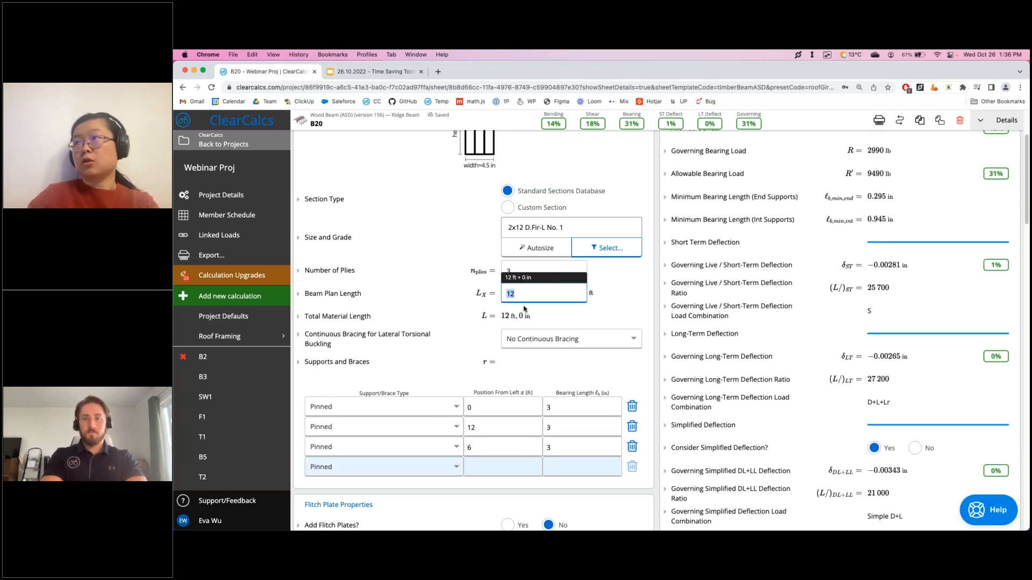
{"action": "type", "text": "24"}
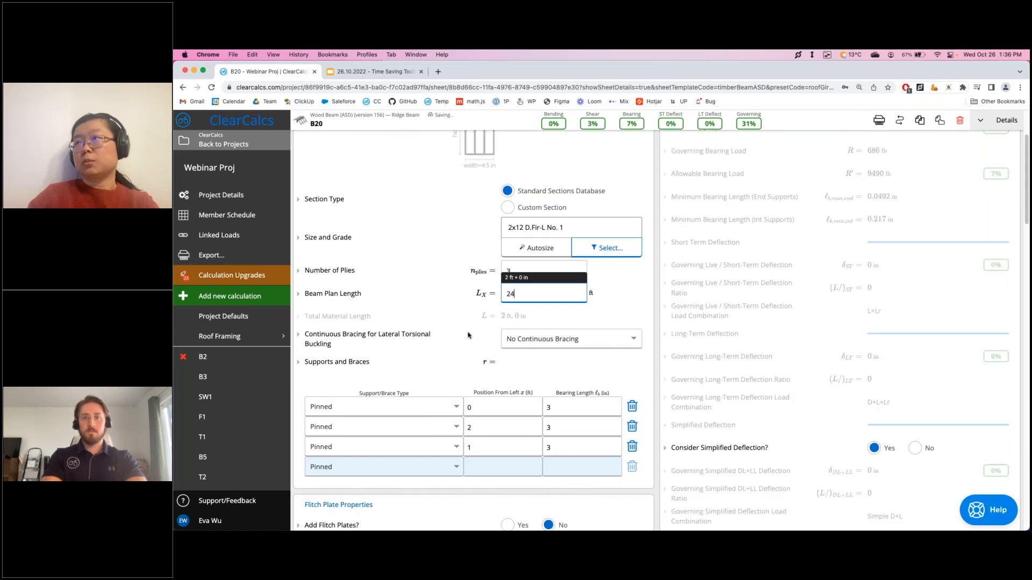
{"action": "scroll", "coordinate": [482, 415], "scroll_direction": "down", "scroll_amount": 4}
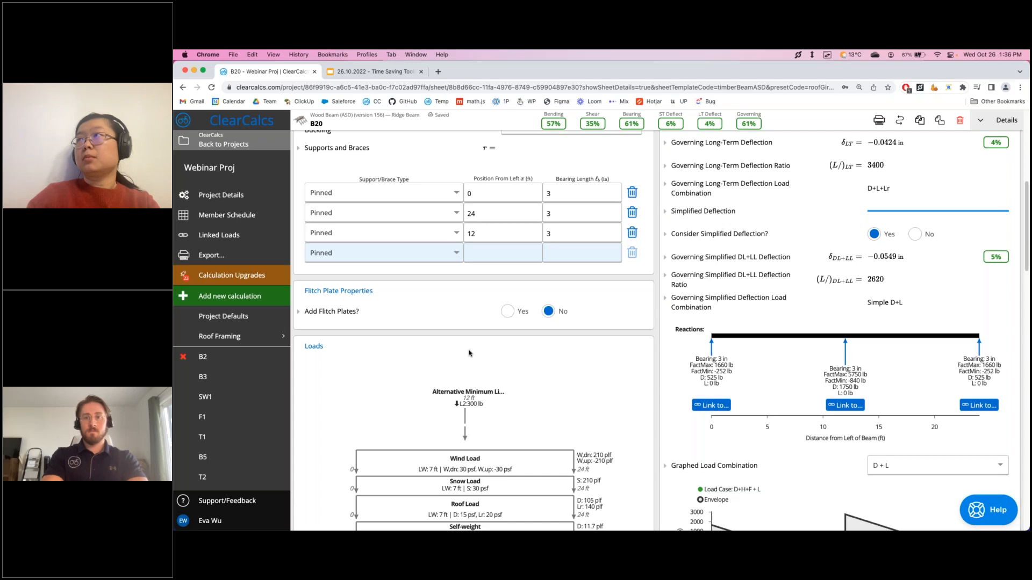
{"action": "scroll", "coordinate": [469, 353], "scroll_direction": "up", "scroll_amount": 5}
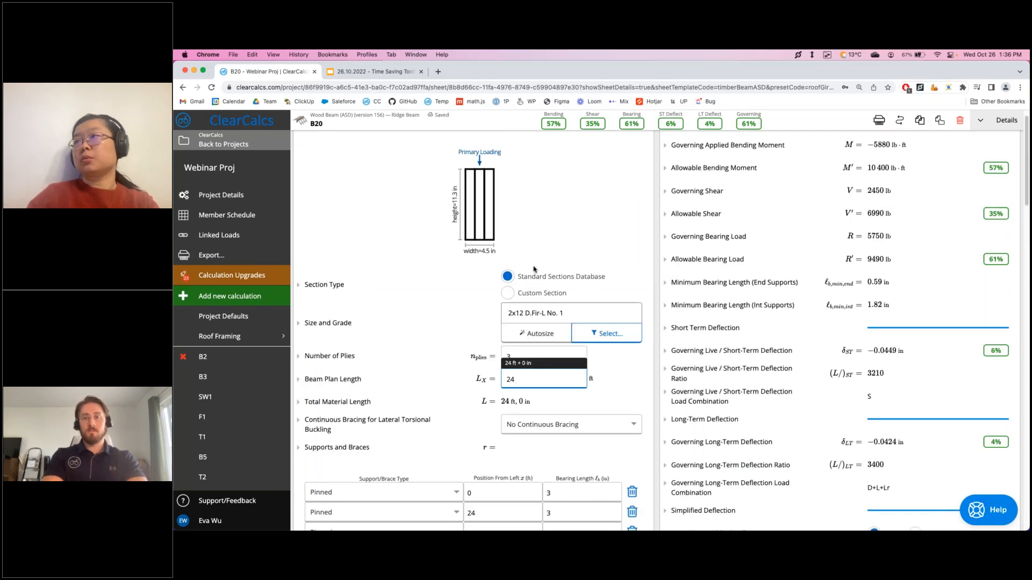
Link a line load on the ridge beam to reaction 1 of sheet B1 (Roof Framing)
{"action": "scroll", "coordinate": [454, 387], "scroll_direction": "down", "scroll_amount": 10}
{"action": "scroll", "coordinate": [454, 388], "scroll_direction": "down", "scroll_amount": 2}
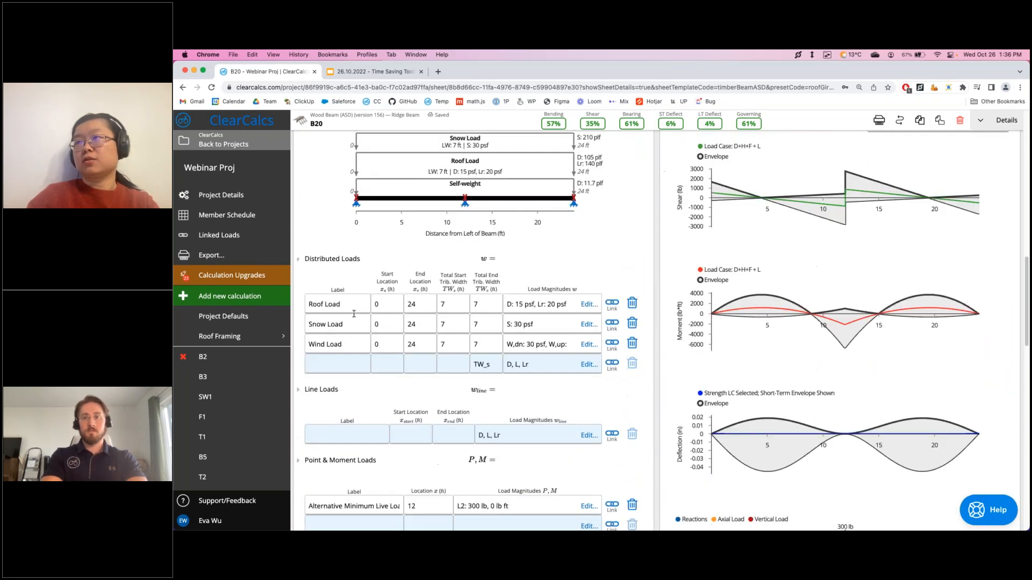
{"action": "scroll", "coordinate": [584, 388], "scroll_direction": "down", "scroll_amount": 1}
{"action": "left_click", "coordinate": [584, 382]}
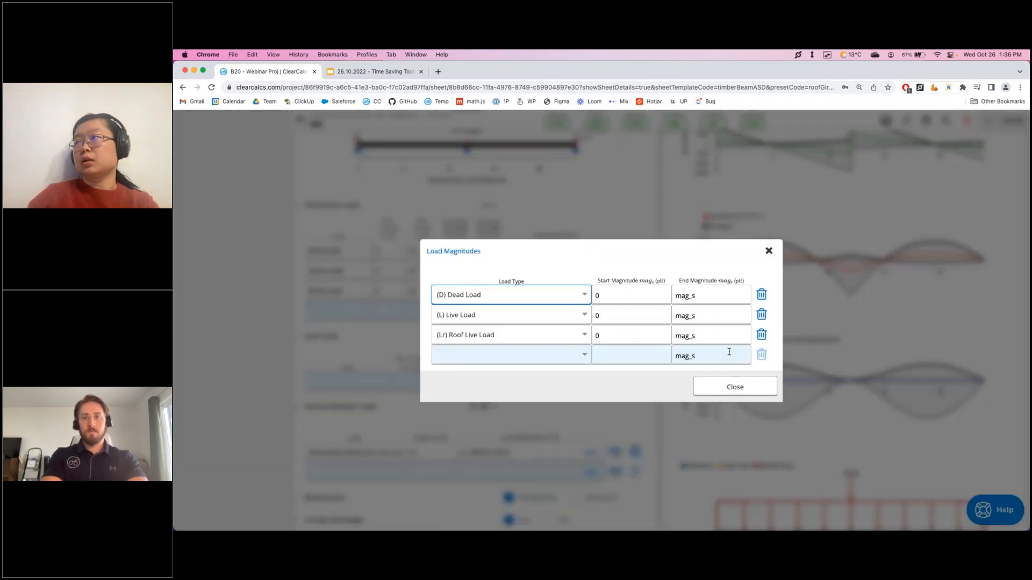
{"action": "left_click", "coordinate": [736, 388]}
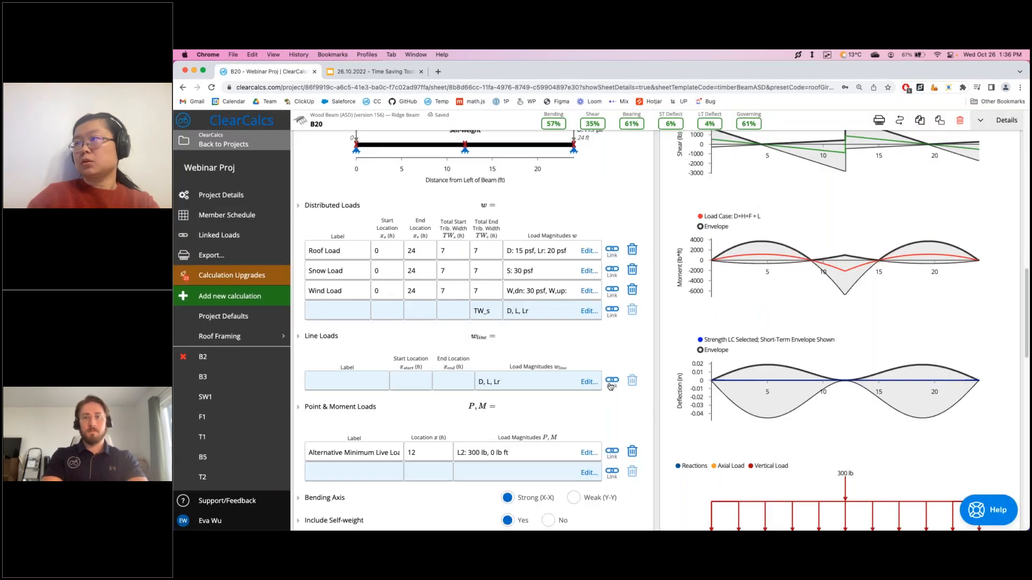
{"action": "left_click", "coordinate": [607, 384]}
{"action": "left_click", "coordinate": [523, 305]}
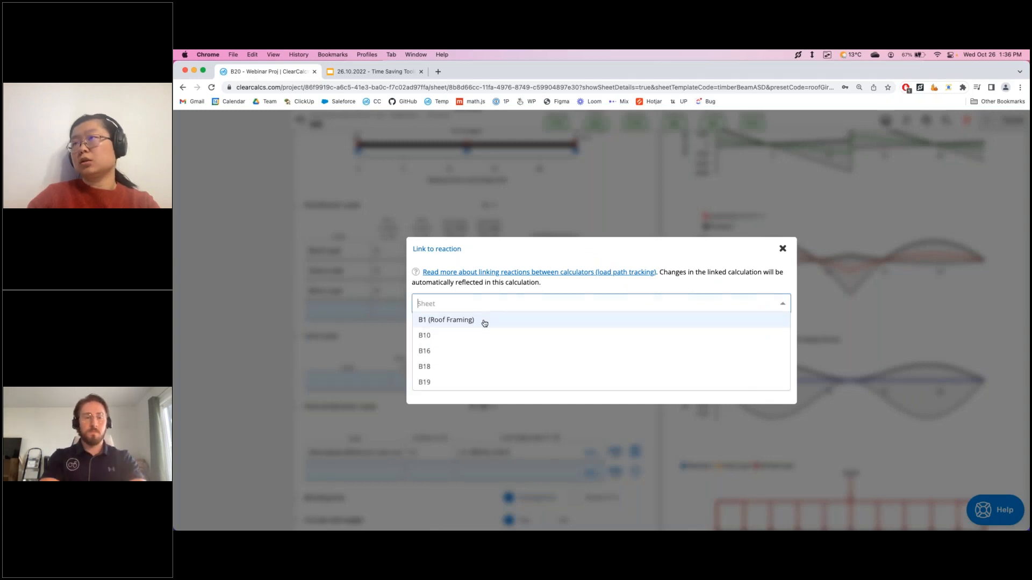
{"action": "left_click", "coordinate": [438, 323]}
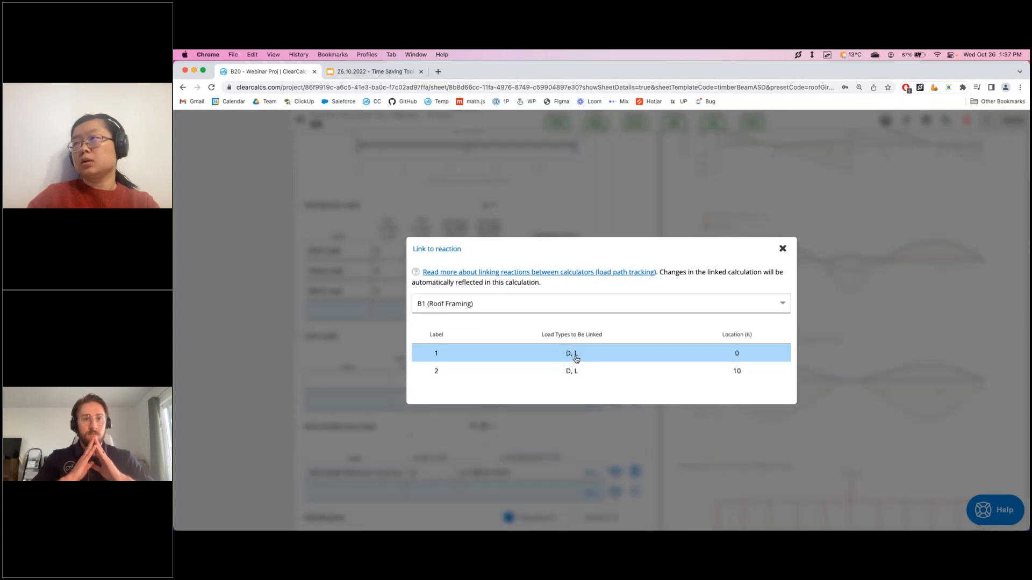
{"action": "left_click", "coordinate": [576, 356]}
Set the linked B1-1 line load to start at 0 and end at L
{"action": "left_click", "coordinate": [413, 383]}
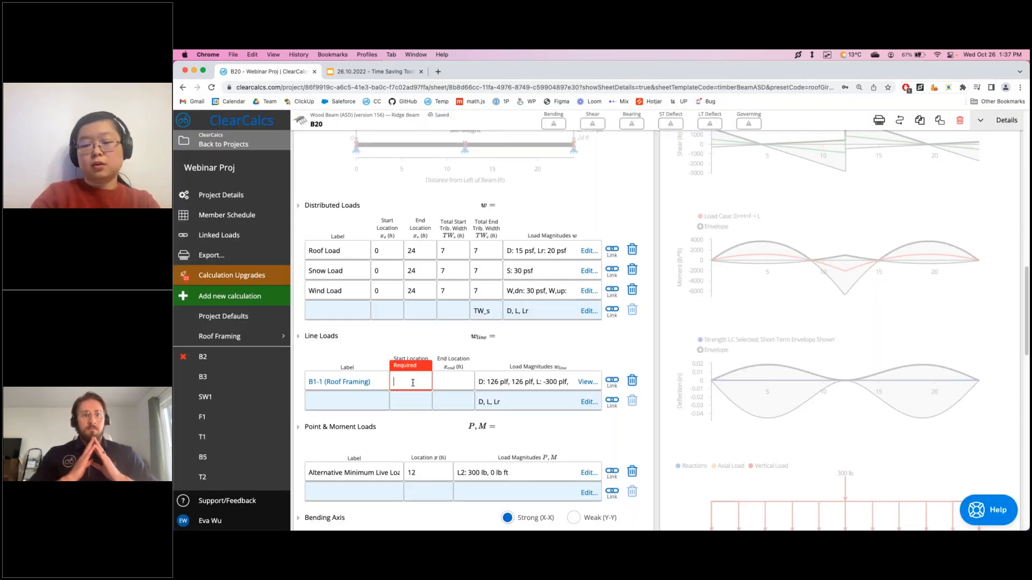
{"action": "type", "text": "0"}
{"action": "key", "text": "Tab"}
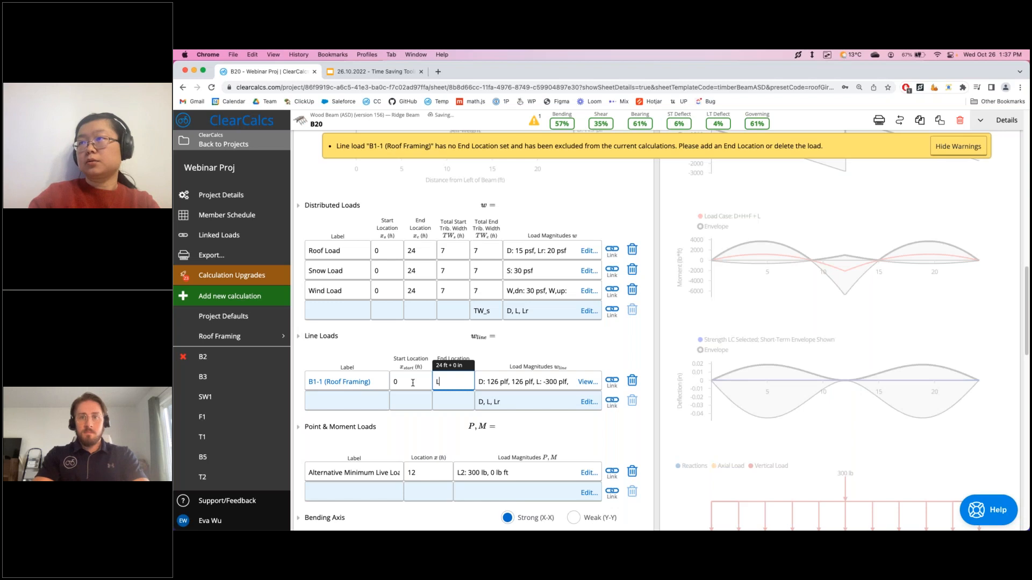
{"action": "type", "text": "L"}
{"action": "left_click", "coordinate": [555, 366]}
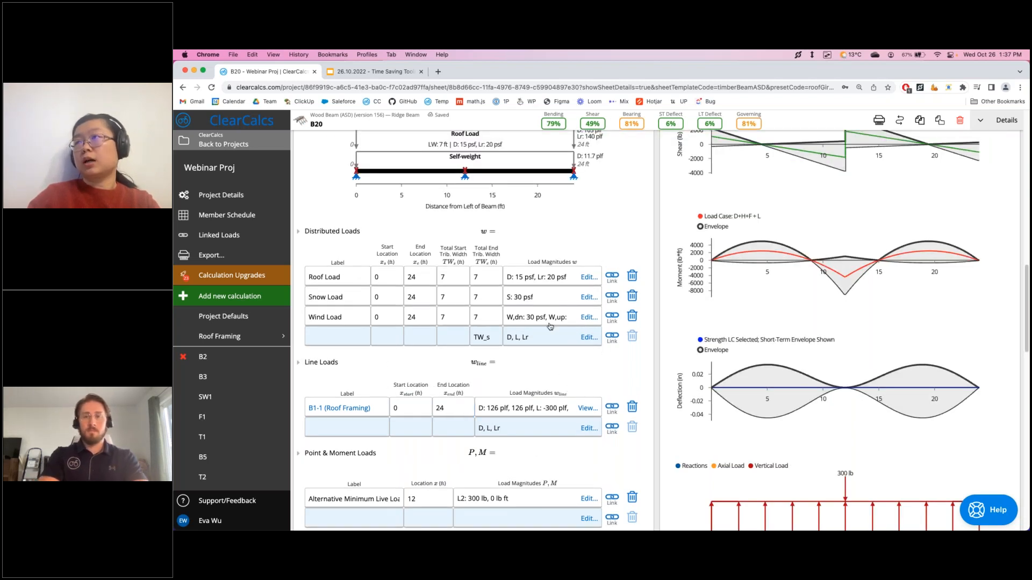
Delete the ridge beam's intermediate pinned support at 12 ft and review the key properties and design summary
{"action": "scroll", "coordinate": [526, 344], "scroll_direction": "up", "scroll_amount": 10}
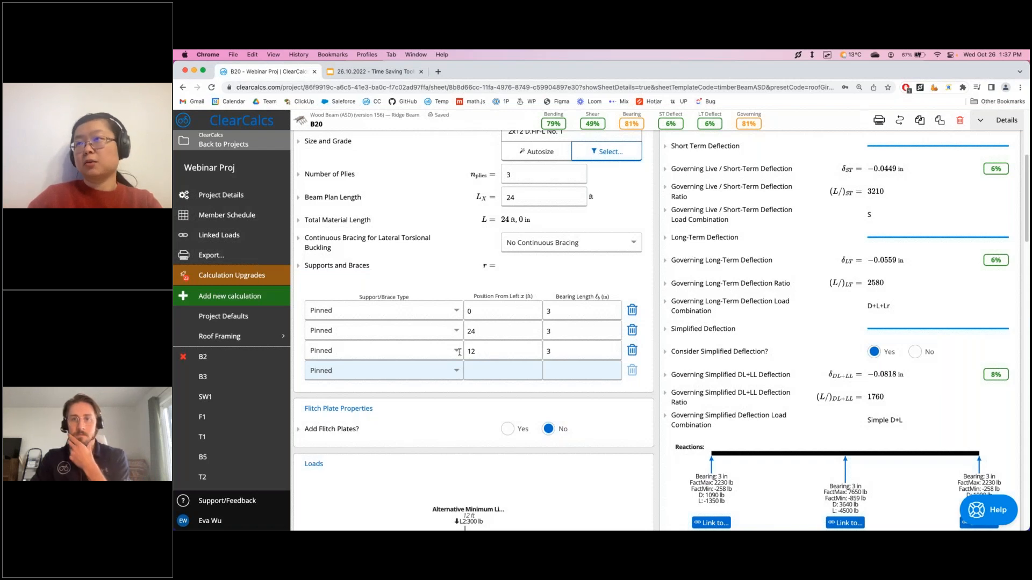
{"action": "left_click", "coordinate": [632, 351]}
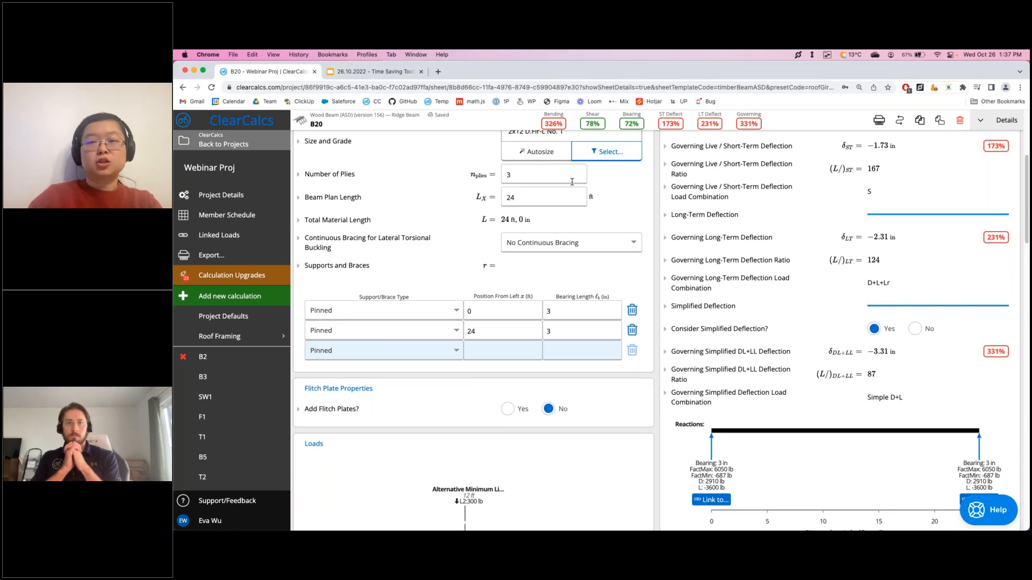
{"action": "scroll", "coordinate": [559, 230], "scroll_direction": "up", "scroll_amount": 5}
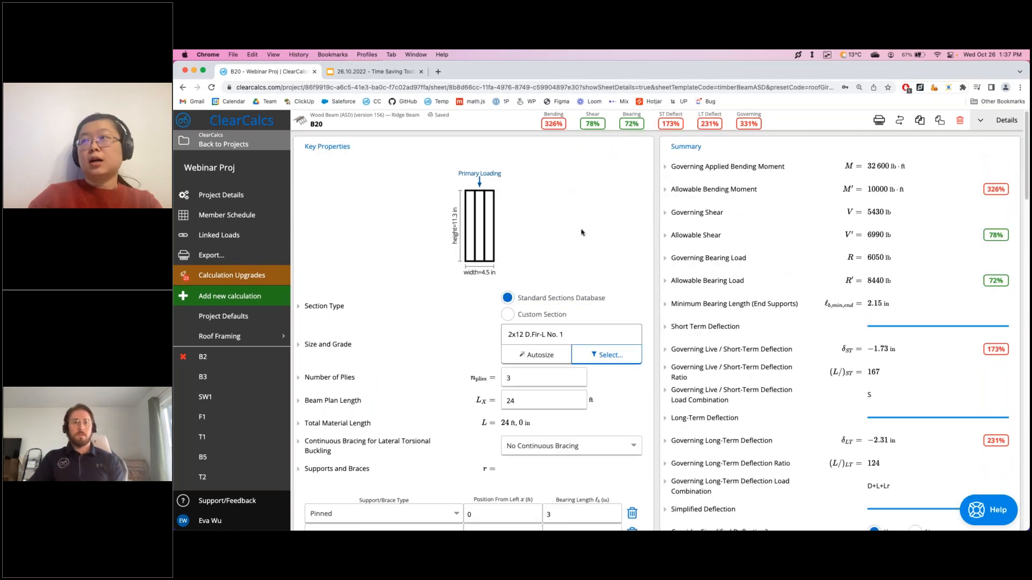
{"action": "scroll", "coordinate": [408, 261], "scroll_direction": "down", "scroll_amount": 2}
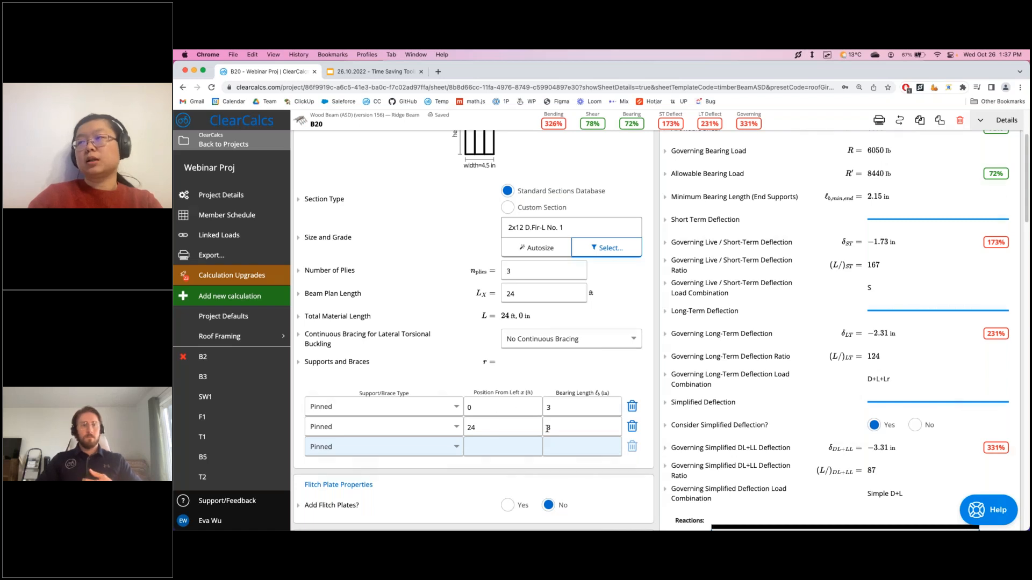
{"action": "scroll", "coordinate": [635, 426], "scroll_direction": "up", "scroll_amount": 2}
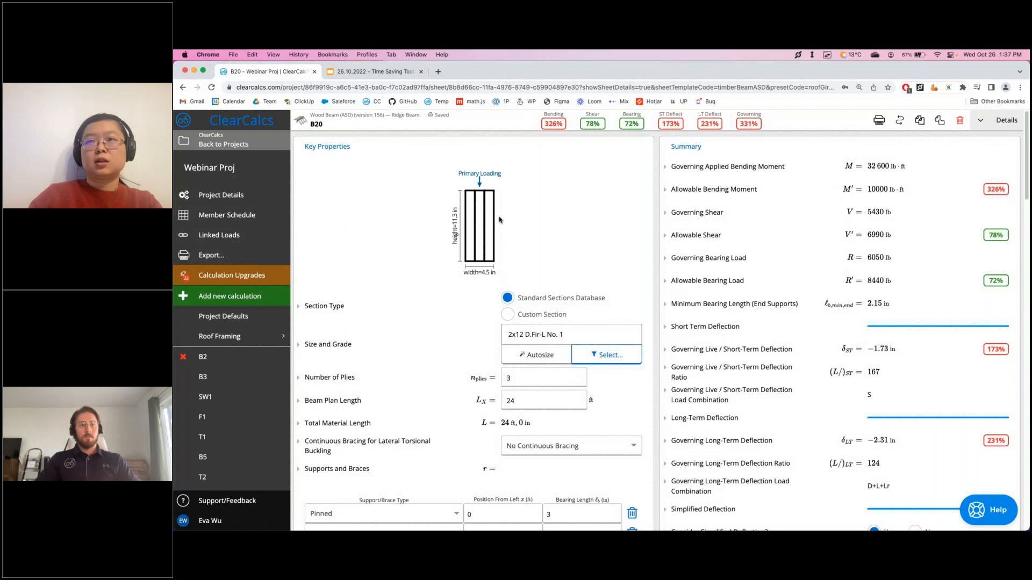
Change the ridge beam B20's material to the US Steel Beam (ASD) calculator and collapse the sheet details
{"action": "left_click", "coordinate": [899, 119]}
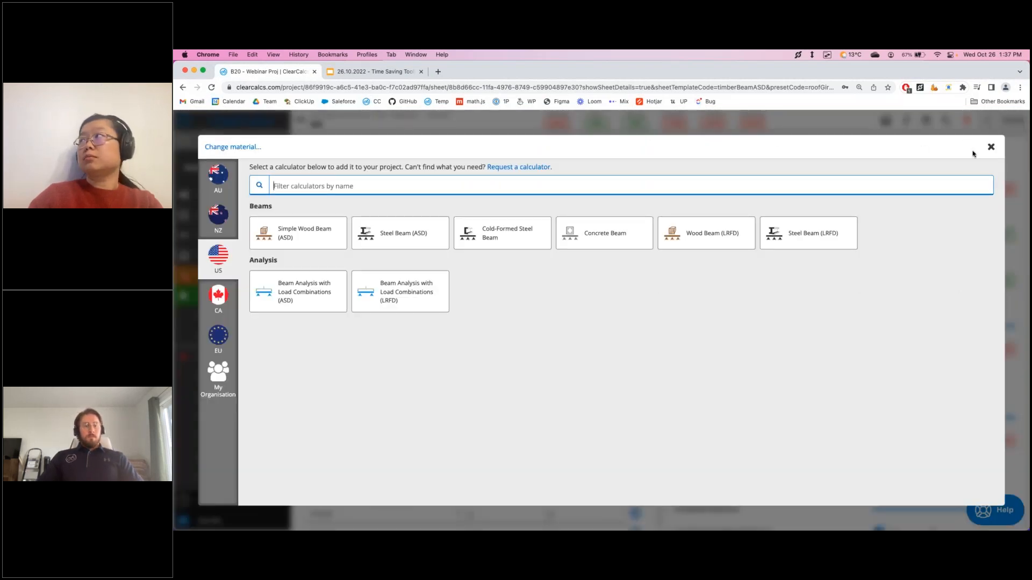
{"action": "left_click", "coordinate": [991, 146]}
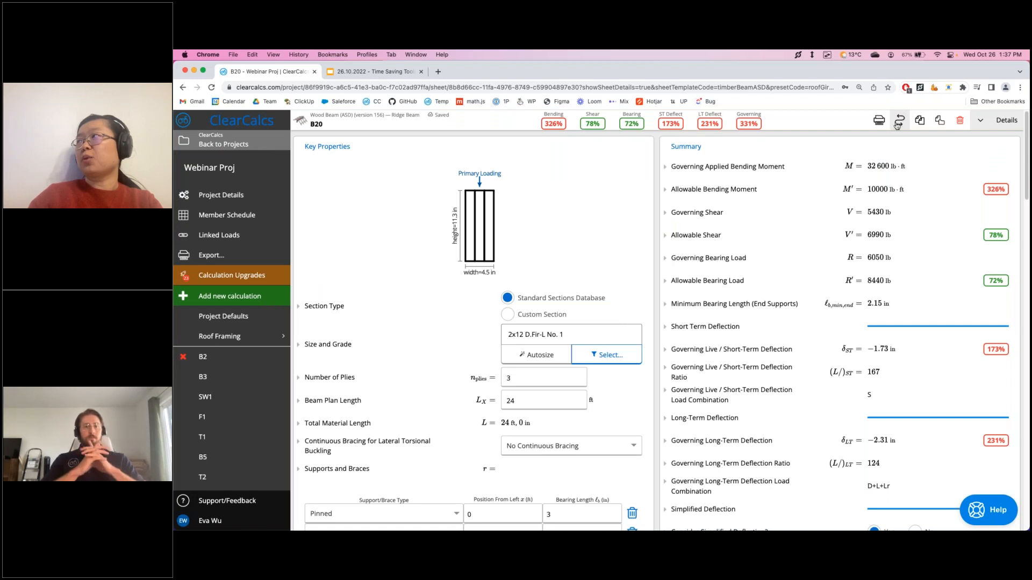
{"action": "left_click", "coordinate": [900, 123]}
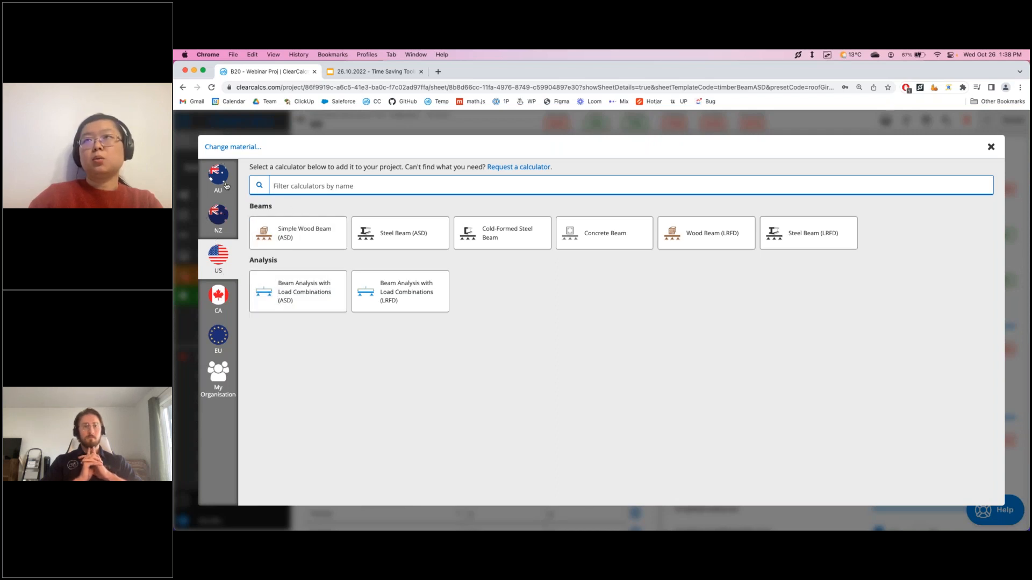
{"action": "left_click", "coordinate": [220, 309]}
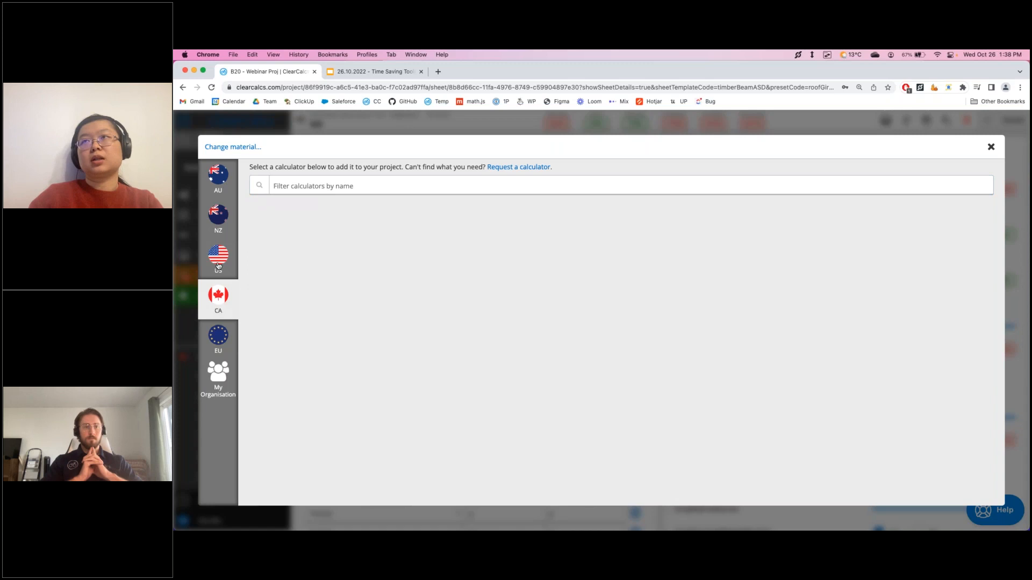
{"action": "left_click", "coordinate": [218, 183]}
{"action": "left_click", "coordinate": [220, 258]}
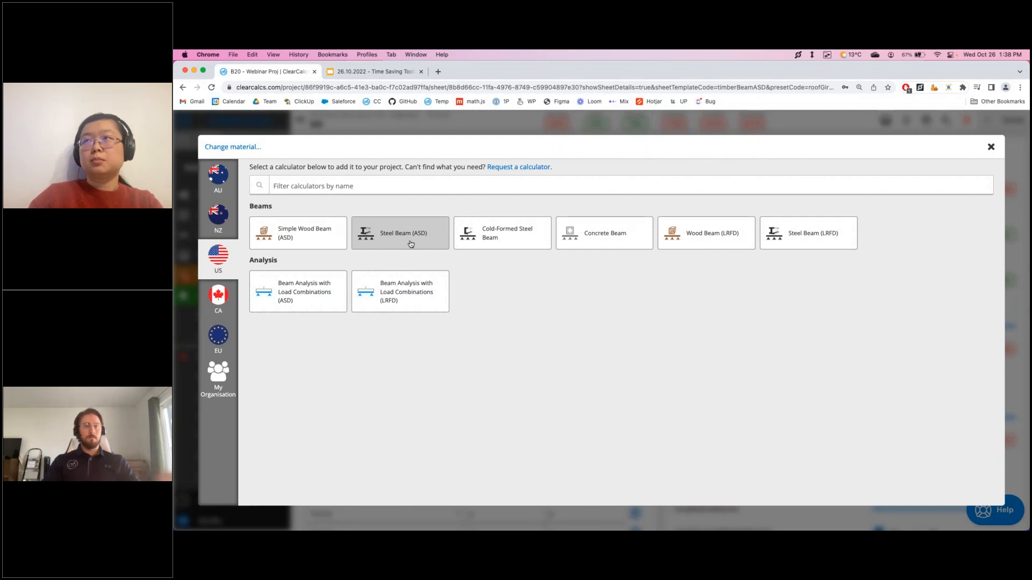
{"action": "left_click", "coordinate": [411, 244]}
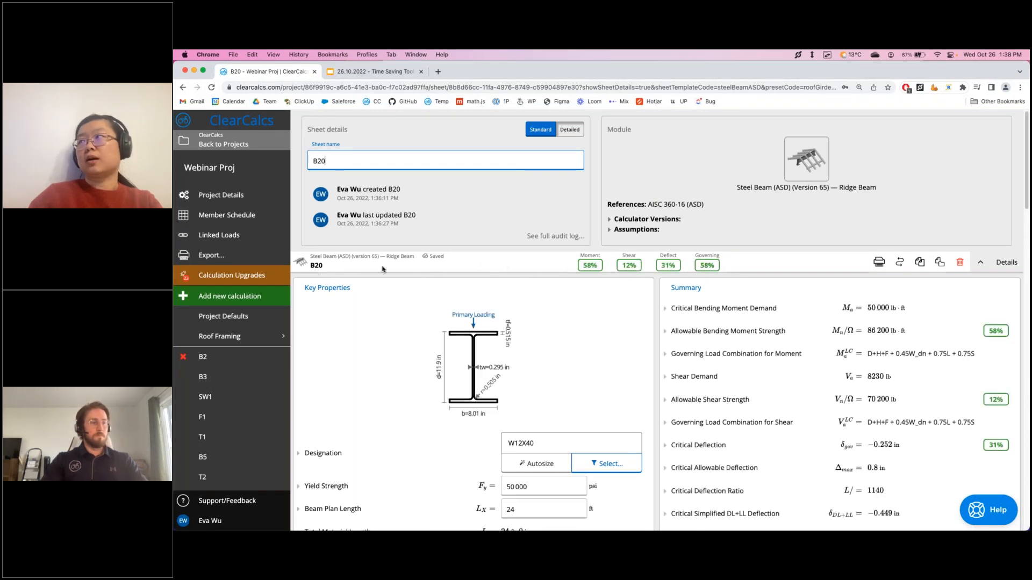
{"action": "left_click", "coordinate": [1014, 265]}
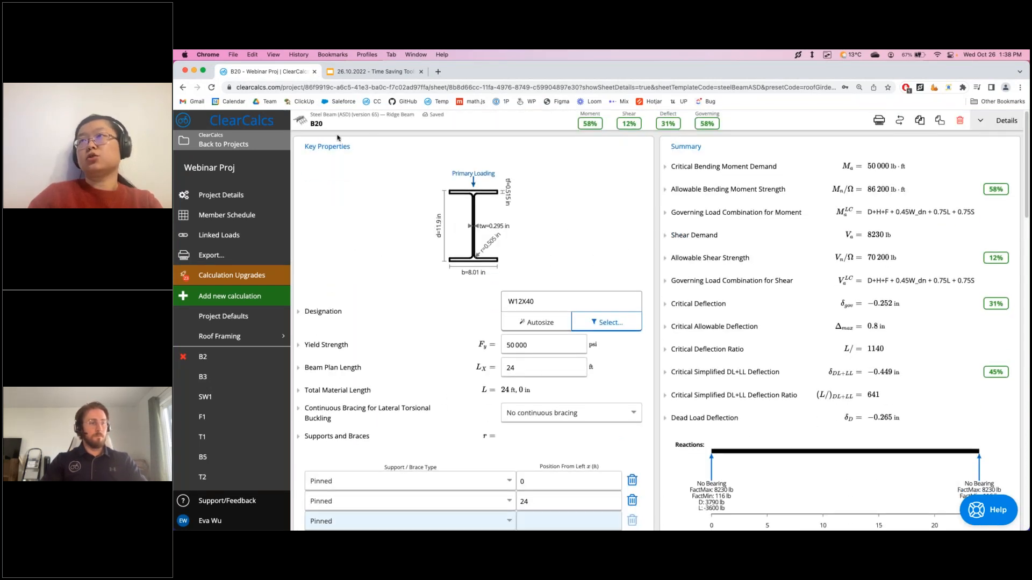
Check the supports and loads carried over to the steel ridge beam, and set its designation to W12X35
{"action": "scroll", "coordinate": [473, 330], "scroll_direction": "down", "scroll_amount": 2}
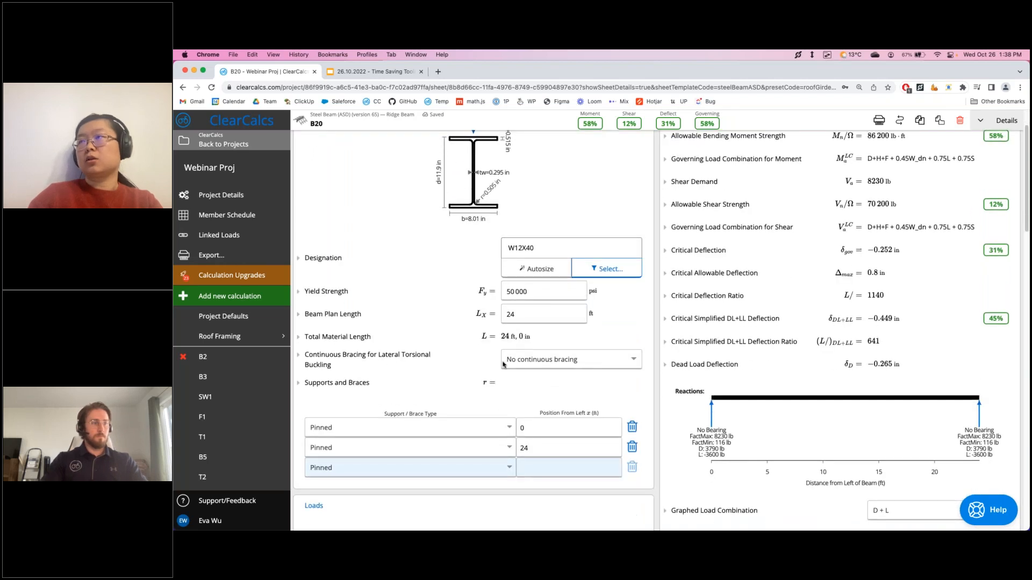
{"action": "scroll", "coordinate": [536, 318], "scroll_direction": "down", "scroll_amount": 15}
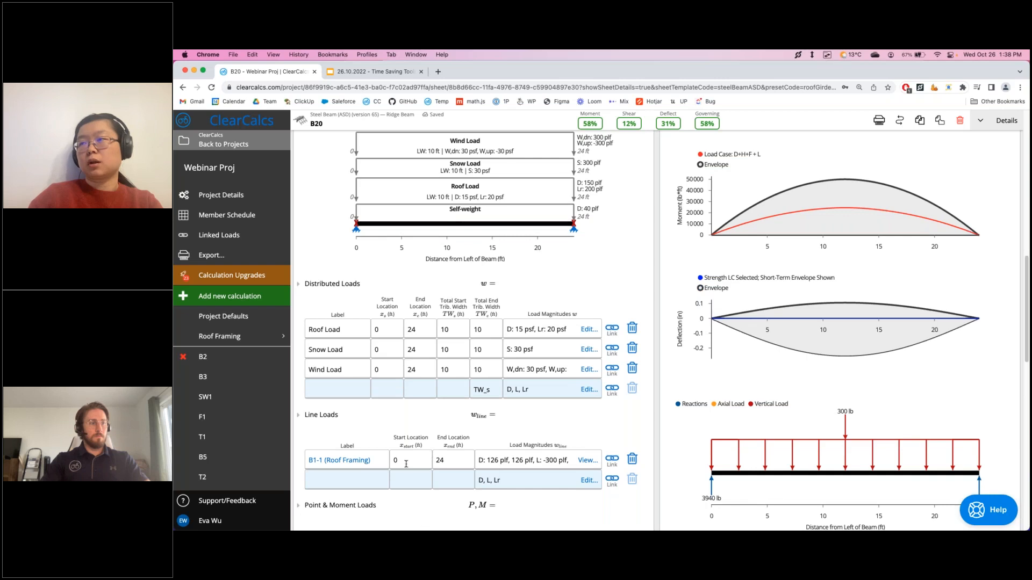
{"action": "scroll", "coordinate": [532, 359], "scroll_direction": "down", "scroll_amount": 10}
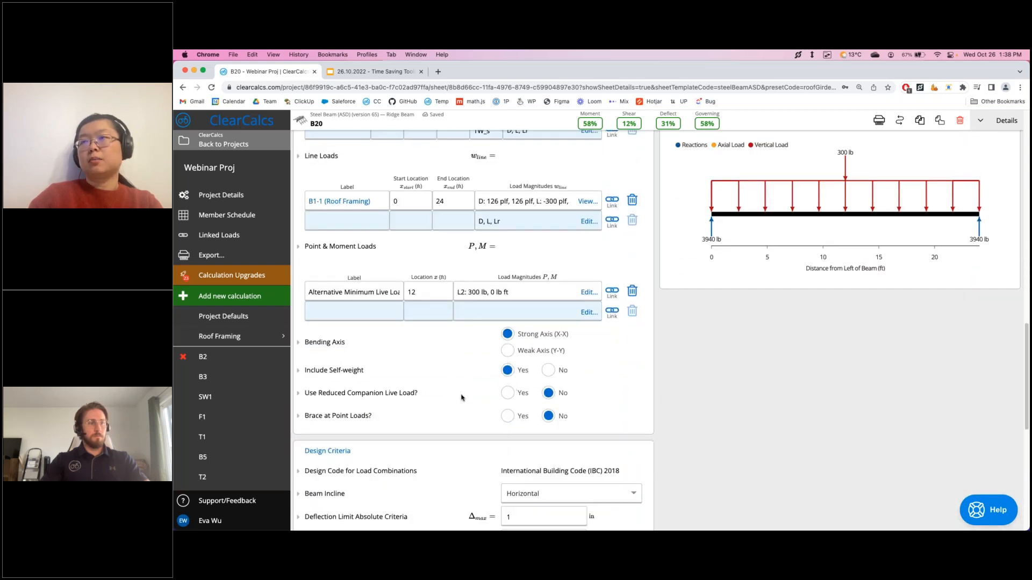
{"action": "scroll", "coordinate": [483, 424], "scroll_direction": "up", "scroll_amount": 20}
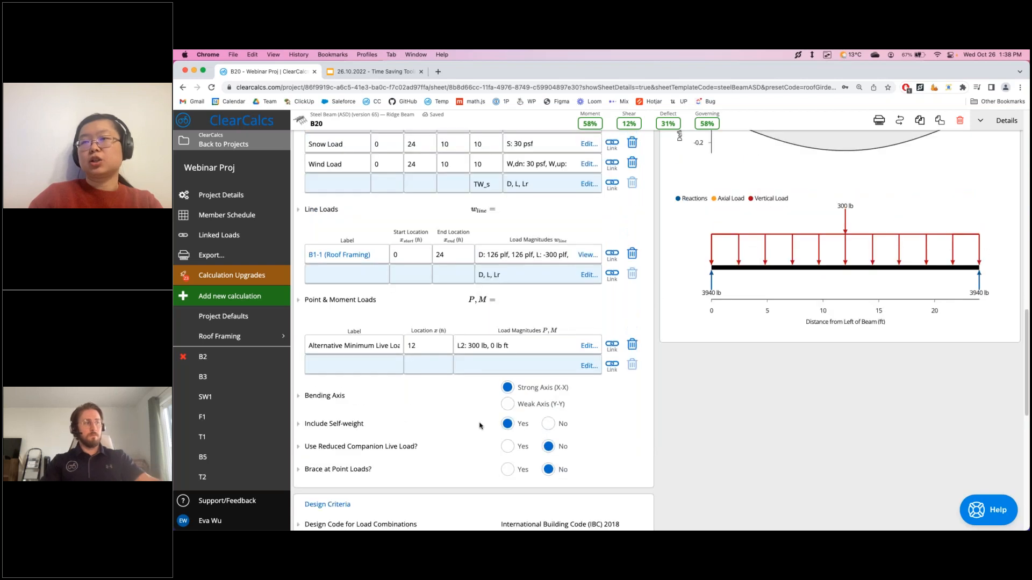
{"action": "scroll", "coordinate": [478, 424], "scroll_direction": "up", "scroll_amount": 5}
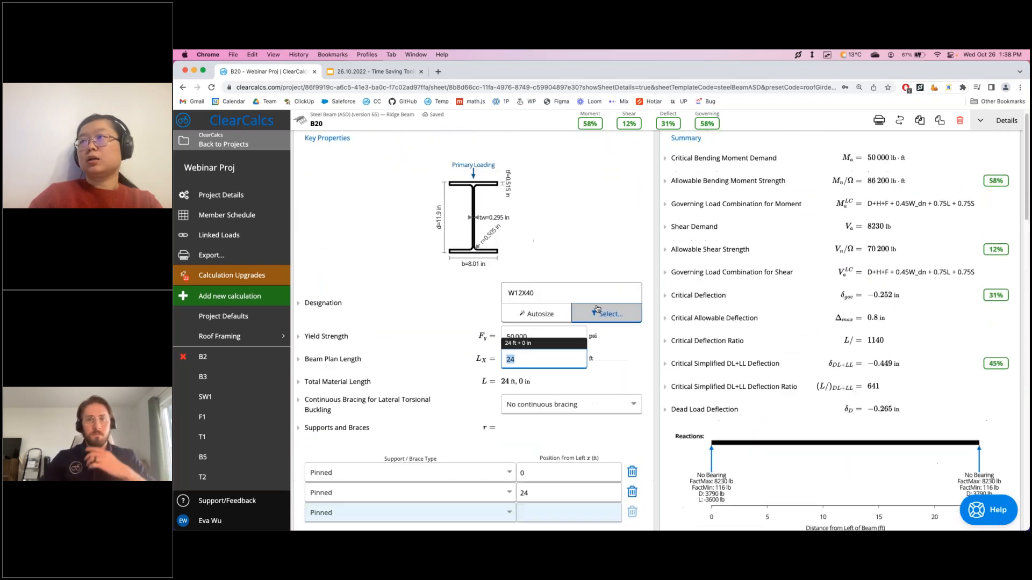
{"action": "left_click", "coordinate": [603, 316]}
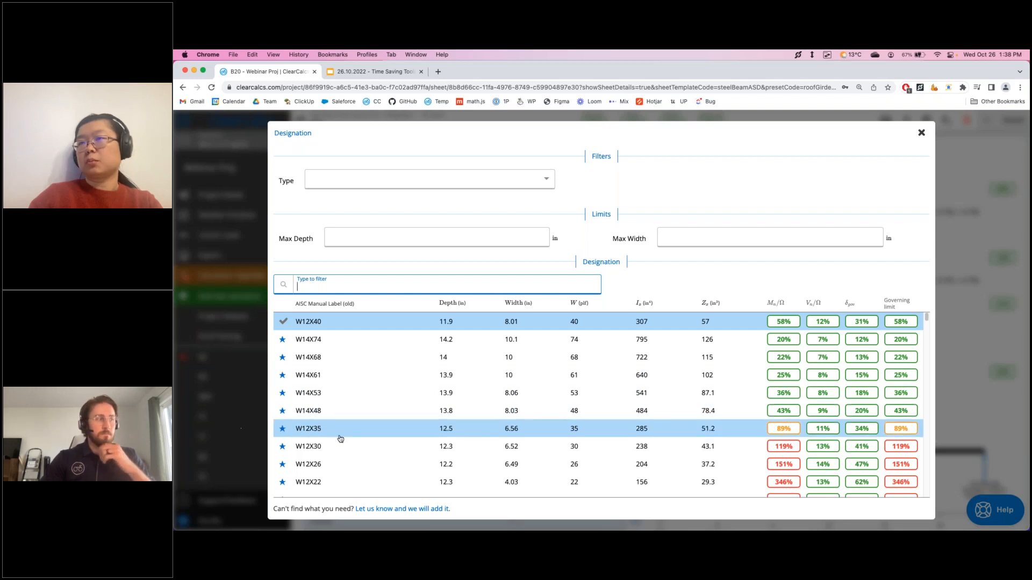
{"action": "scroll", "coordinate": [328, 360], "scroll_direction": "down", "scroll_amount": 10}
{"action": "scroll", "coordinate": [328, 376], "scroll_direction": "up", "scroll_amount": 10}
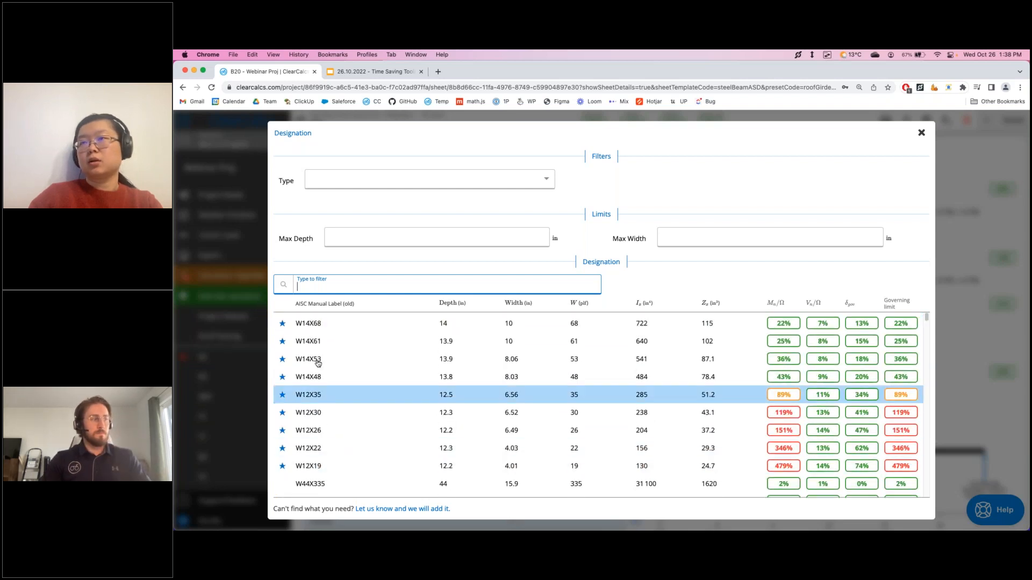
{"action": "left_click", "coordinate": [328, 398]}
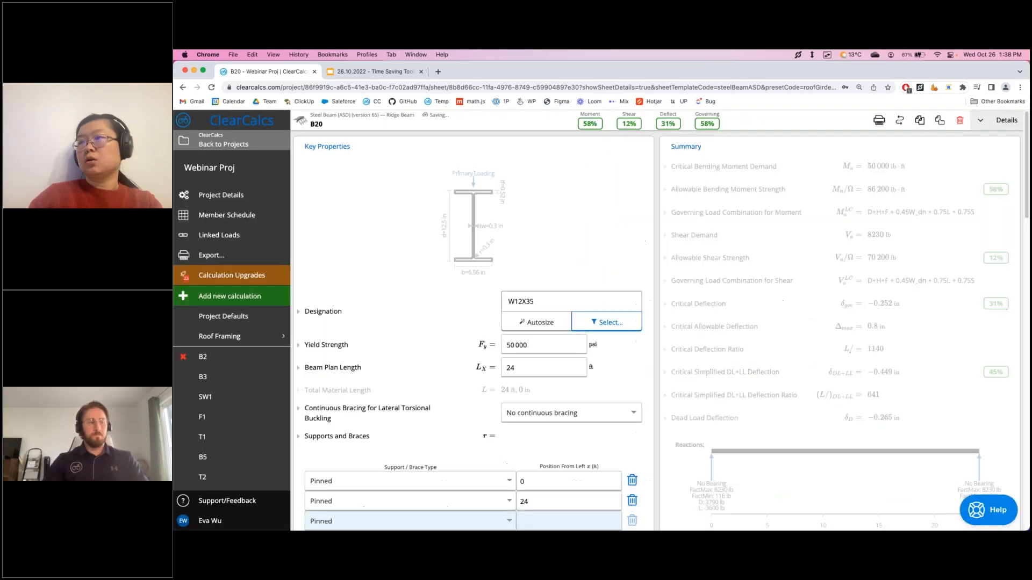
Browse the steel section designations again to compare the utilizations of other sizes
{"action": "left_click", "coordinate": [554, 304]}
{"action": "scroll", "coordinate": [404, 422], "scroll_direction": "down", "scroll_amount": 15}
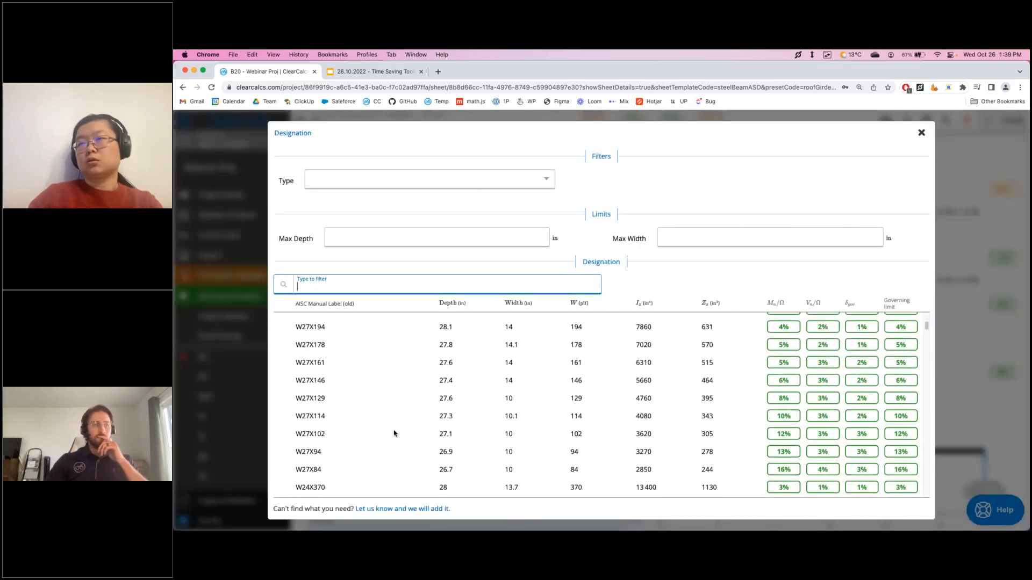
{"action": "scroll", "coordinate": [394, 430], "scroll_direction": "down", "scroll_amount": 10}
{"action": "left_click", "coordinate": [344, 419]}
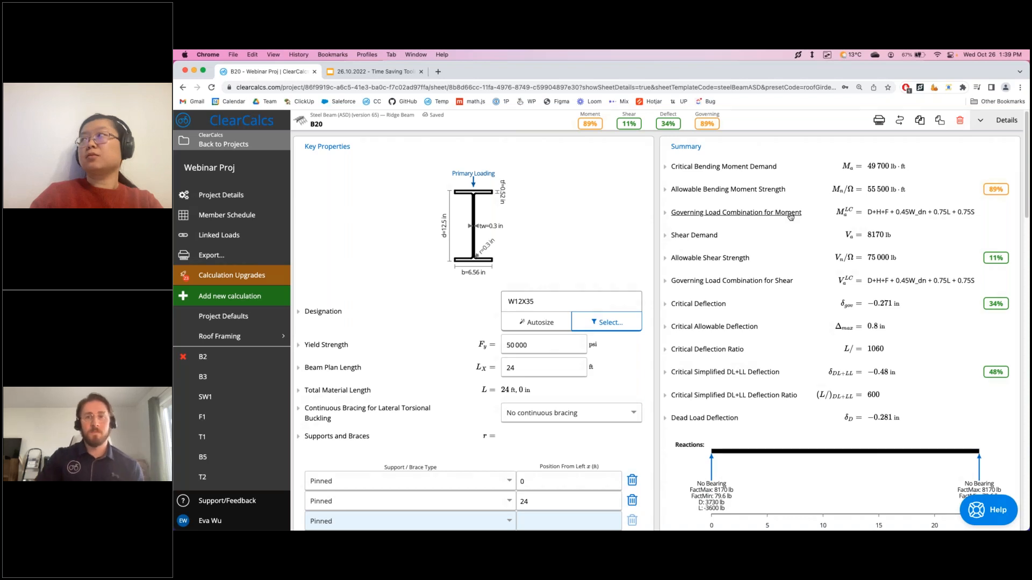
Rename the steel ridge beam sheet as "B20 - Steel" and collapse the sheet details
{"action": "left_click", "coordinate": [985, 125]}
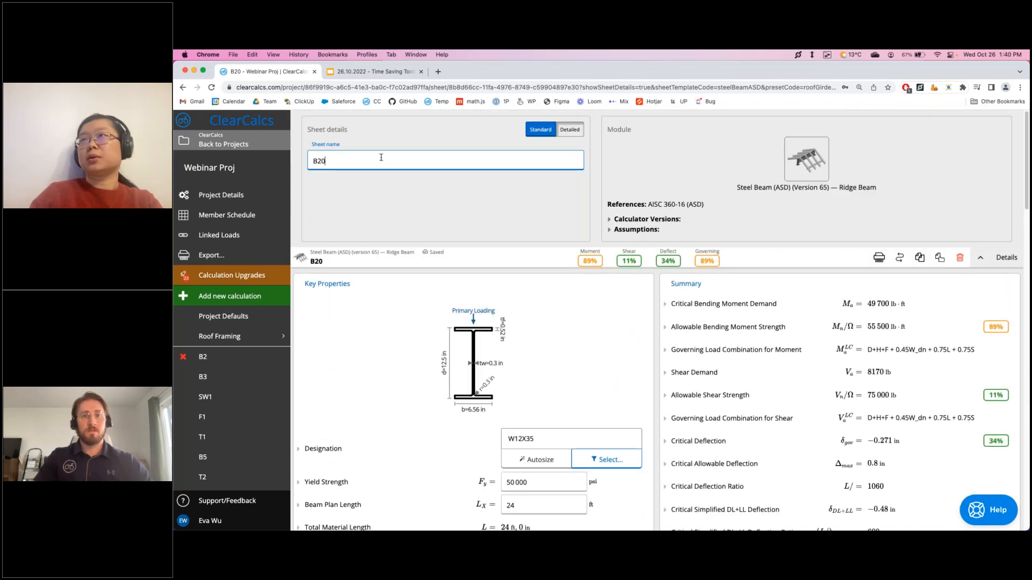
{"action": "type", "text": "- "}
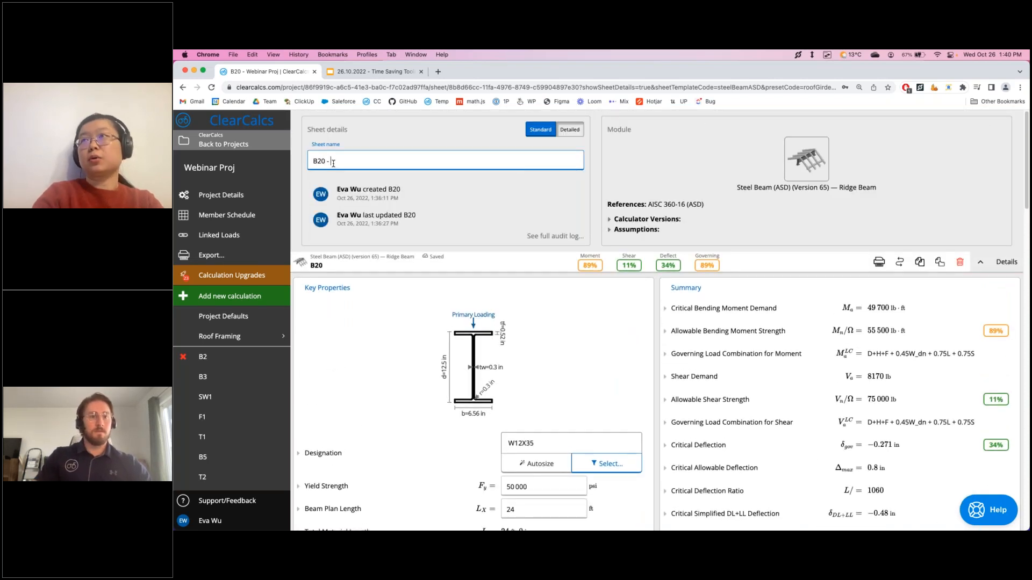
{"action": "type", "text": "Steel"}
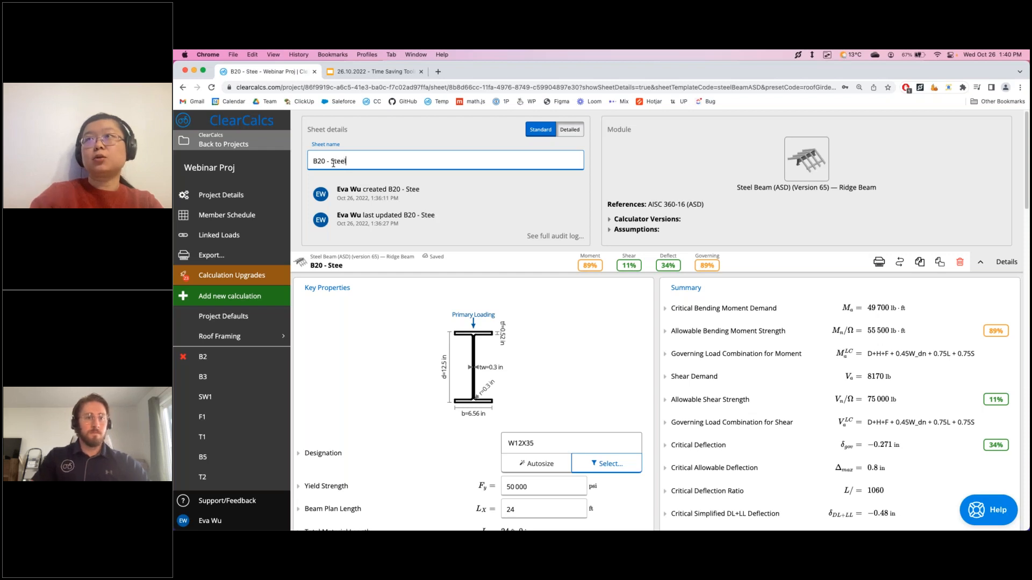
{"action": "left_click", "coordinate": [980, 262]}
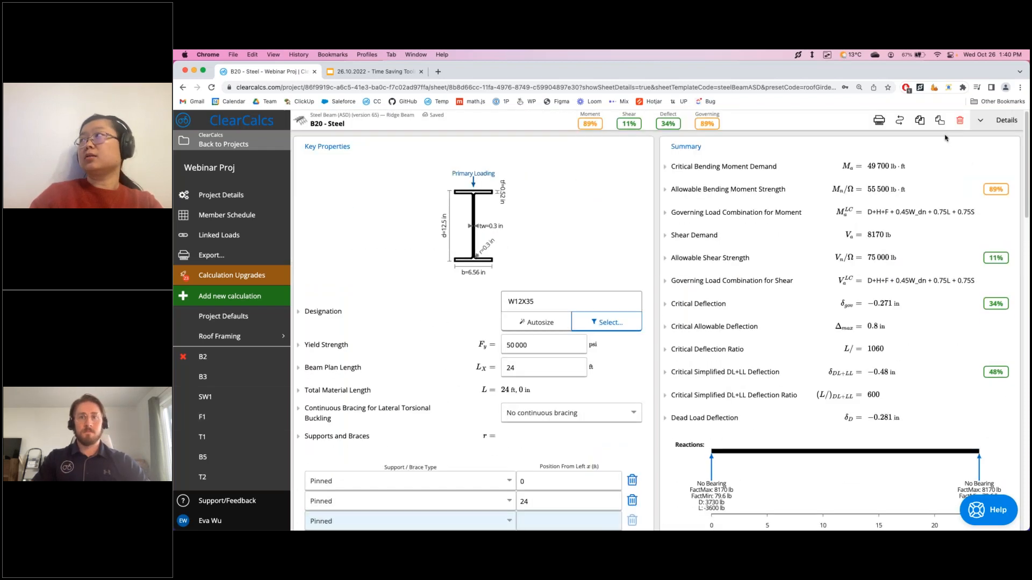
Duplicate the B20 - Steel sheet and rename the copy as "B20 - Wood"
{"action": "left_click", "coordinate": [920, 121]}
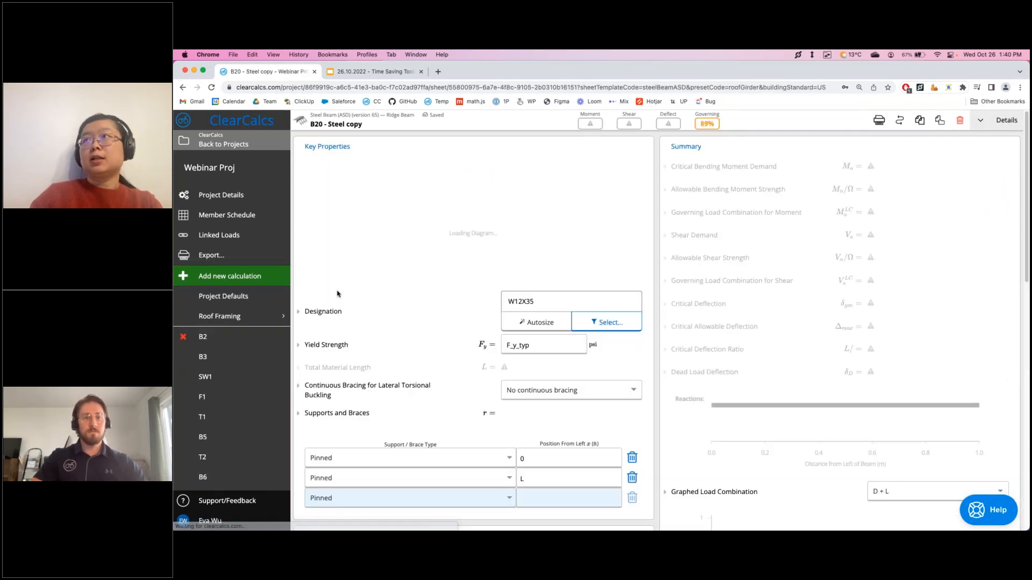
{"action": "left_click", "coordinate": [1002, 128]}
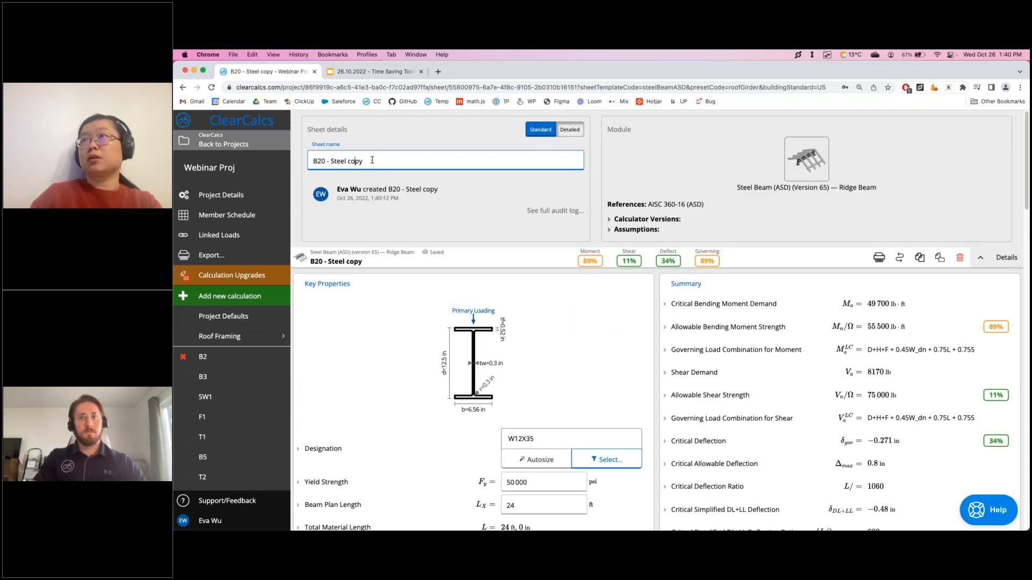
{"action": "left_click_drag", "start_coordinate": [382, 159], "coordinate": [337, 161]}
{"action": "type", "text": "Wood"}
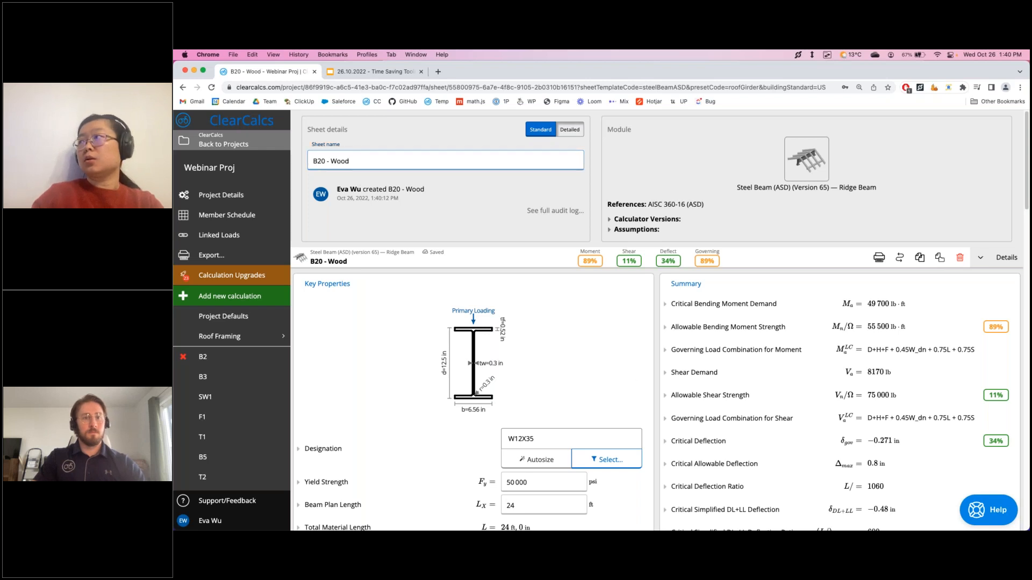
{"action": "left_click", "coordinate": [1003, 258]}
Change the material of the B20 - Wood sheet to Wood Beam (ASD)
{"action": "left_click", "coordinate": [900, 121]}
{"action": "left_click", "coordinate": [376, 236]}
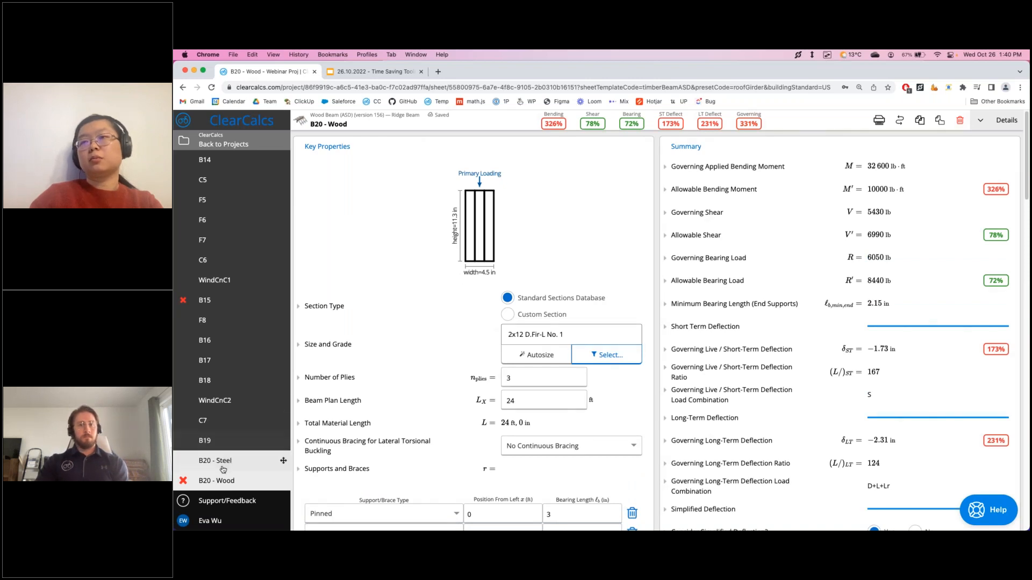
{"action": "mouse_move", "coordinate": [223, 470]}
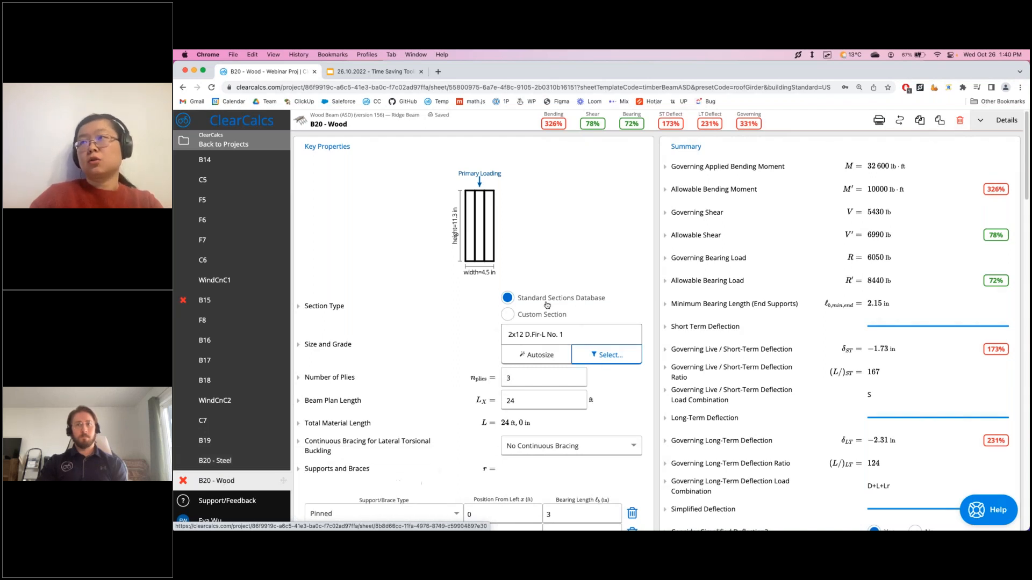
Set the size and grade of the B20 - Wood ridge beam to 6-3/4x15-1/8 20F-V2 SP
{"action": "left_click", "coordinate": [537, 335]}
{"action": "scroll", "coordinate": [361, 418], "scroll_direction": "down", "scroll_amount": 3}
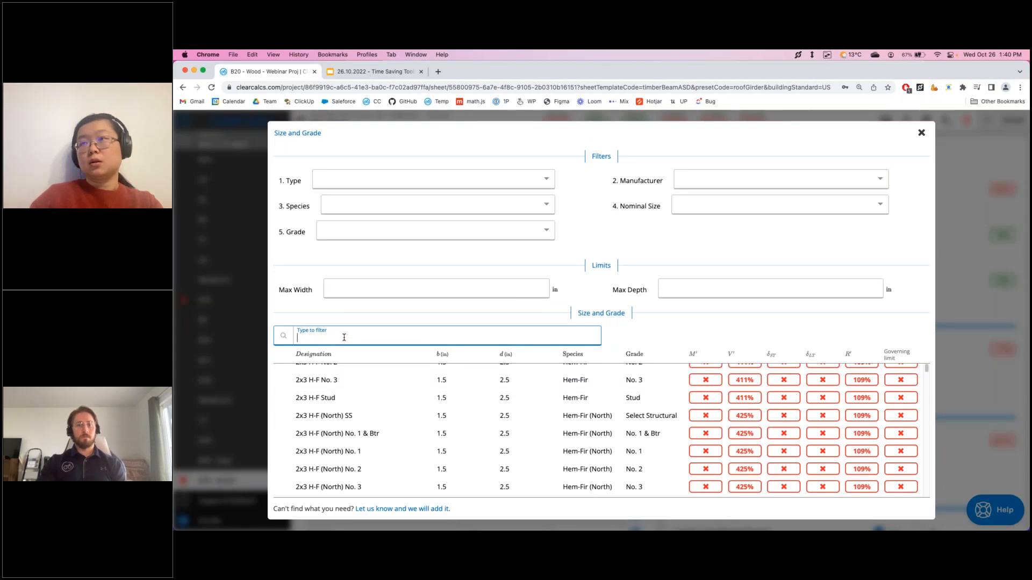
{"action": "scroll", "coordinate": [663, 455], "scroll_direction": "down", "scroll_amount": 2}
{"action": "left_click_drag", "start_coordinate": [928, 369], "coordinate": [922, 443]}
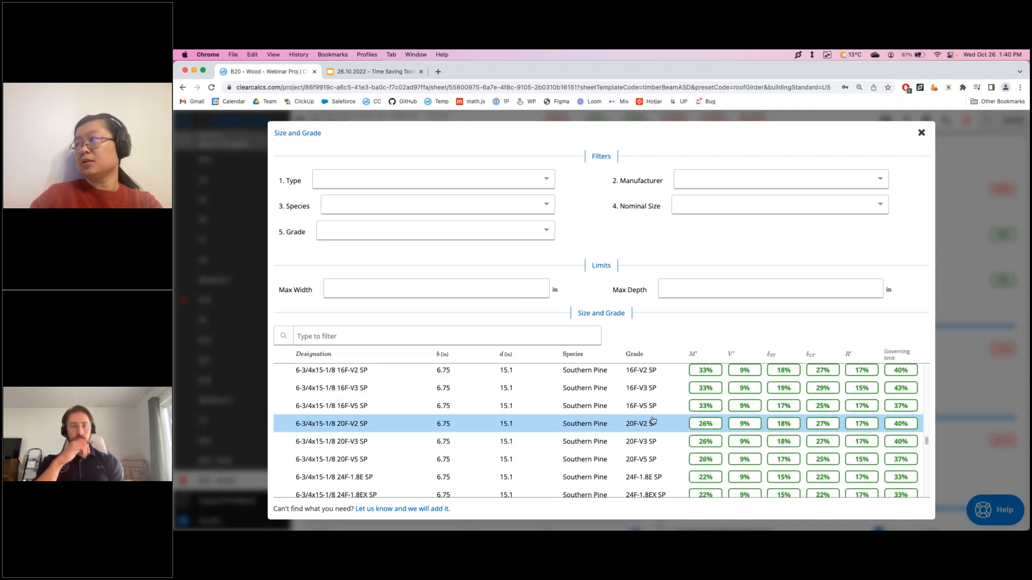
{"action": "left_click", "coordinate": [652, 421]}
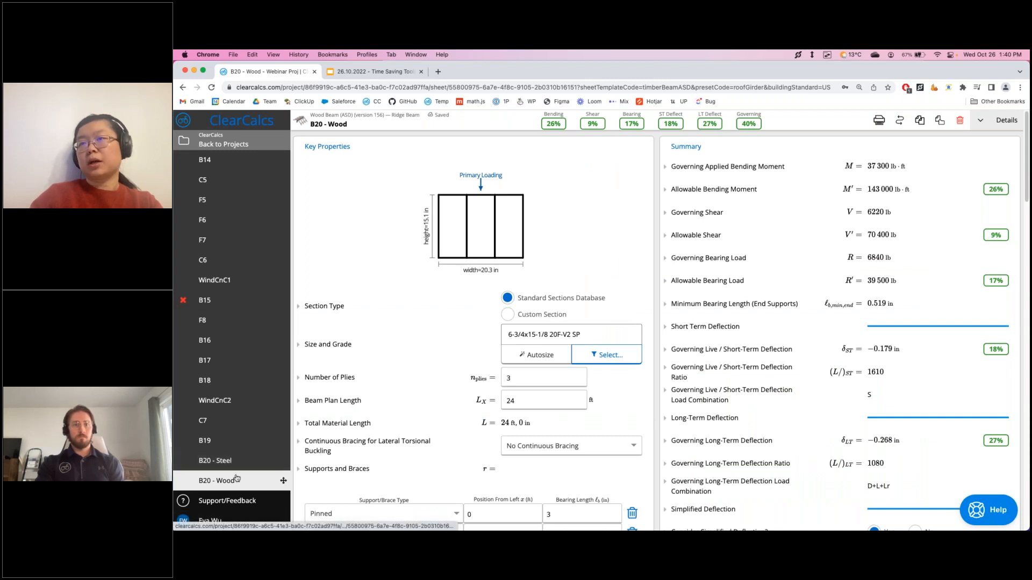
Open the B20 - Steel sheet to compare its design with the wood version
{"action": "mouse_move", "coordinate": [236, 478]}
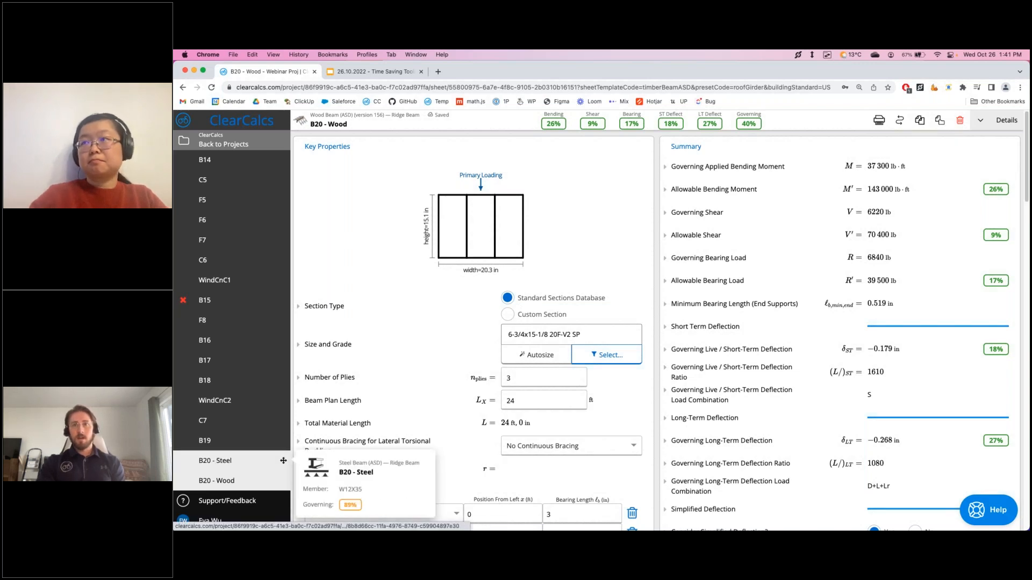
{"action": "left_click", "coordinate": [213, 461]}
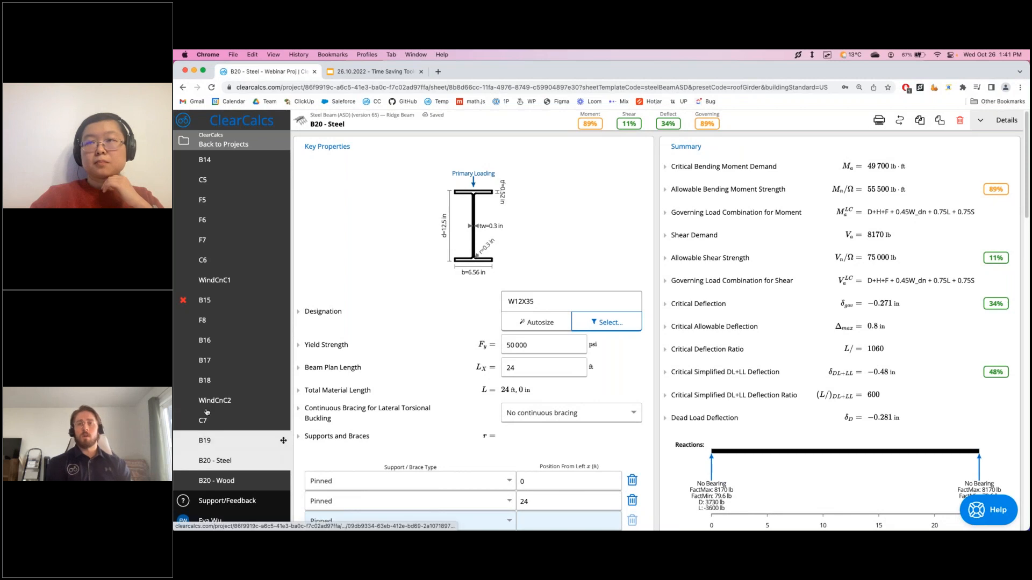
Add a new Simple Wood Beam (ASD) calculation from the US calculators to the project
{"action": "scroll", "coordinate": [255, 402], "scroll_direction": "up", "scroll_amount": 10}
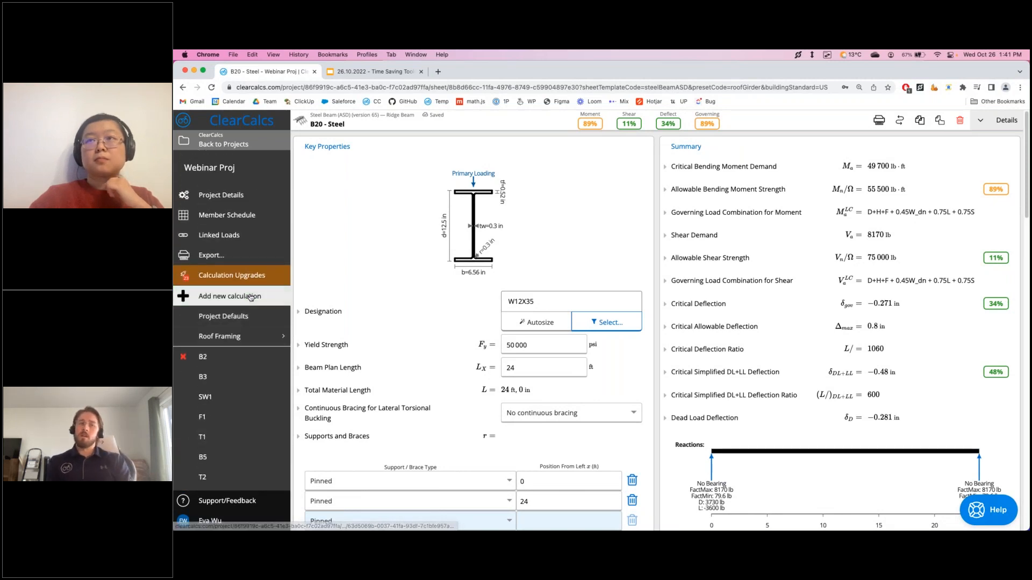
{"action": "left_click", "coordinate": [250, 297]}
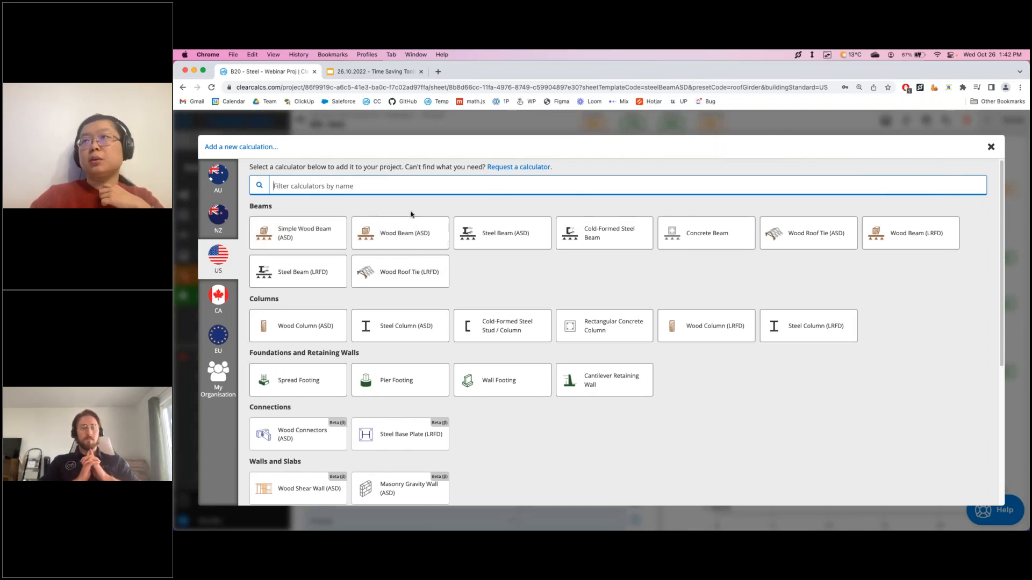
{"action": "left_click", "coordinate": [404, 240]}
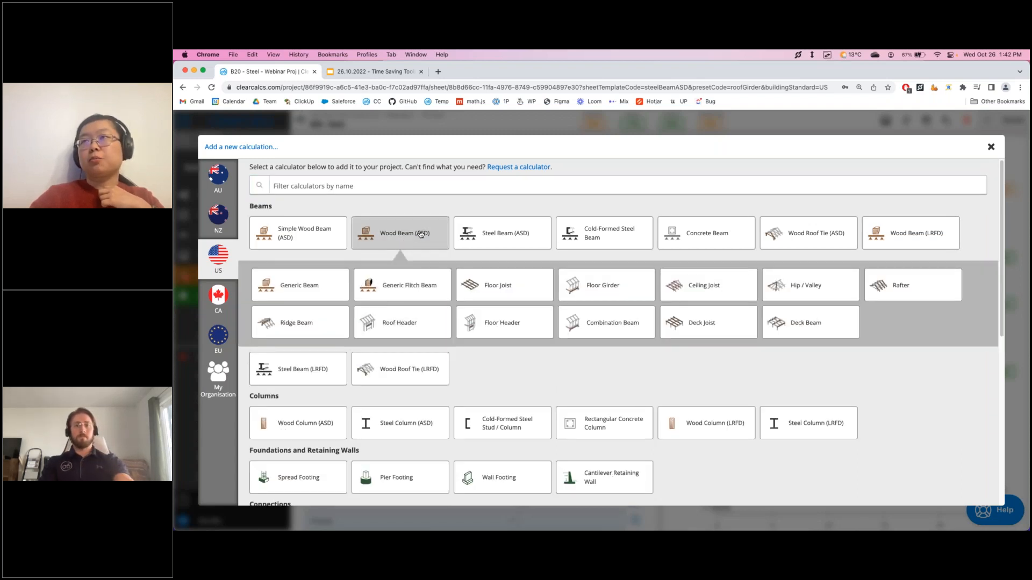
{"action": "left_click", "coordinate": [284, 236]}
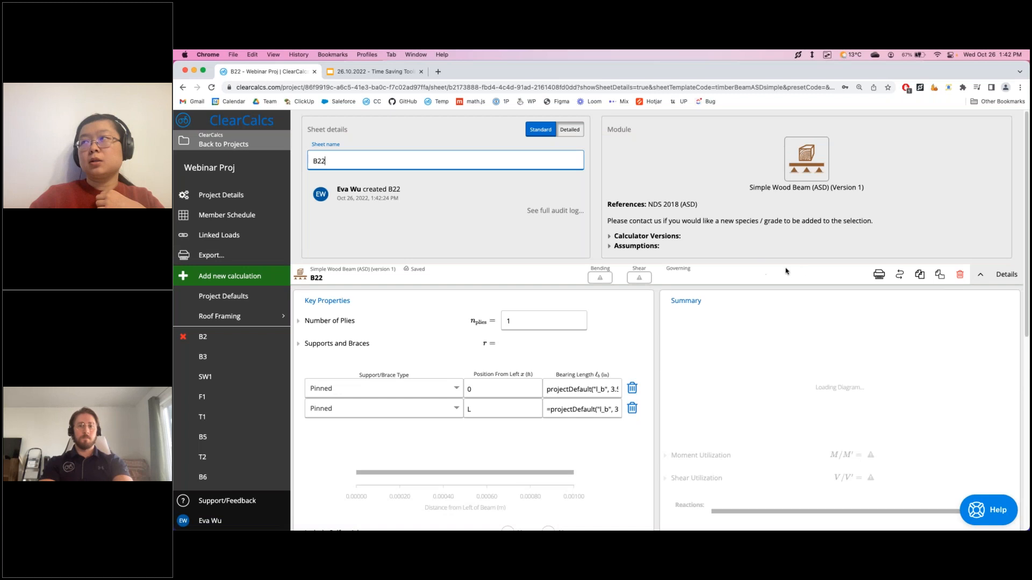
Collapse the B22 sheet details and review the simple wood beam's key properties and design summary
{"action": "left_click", "coordinate": [998, 275]}
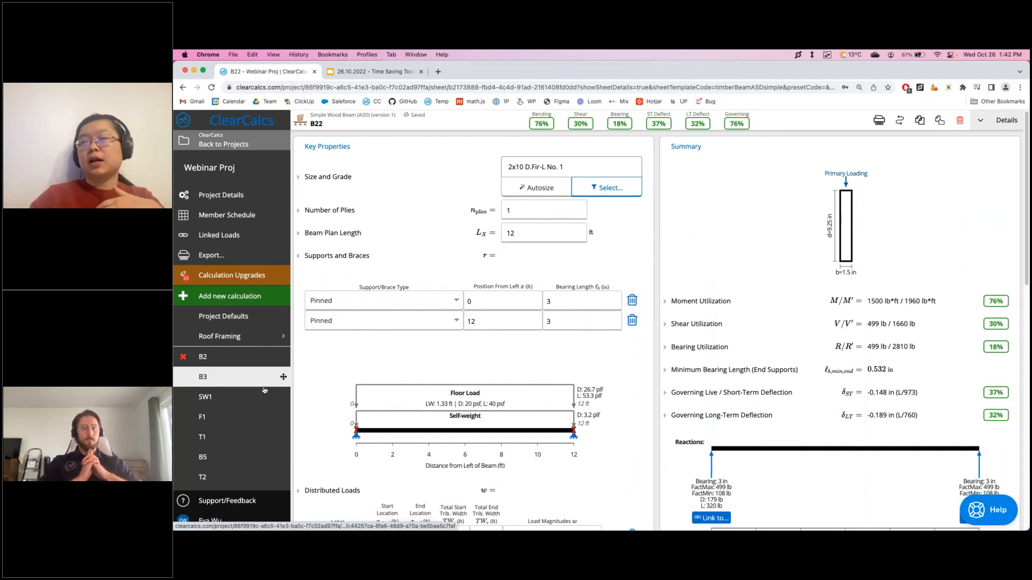
{"action": "mouse_move", "coordinate": [242, 422]}
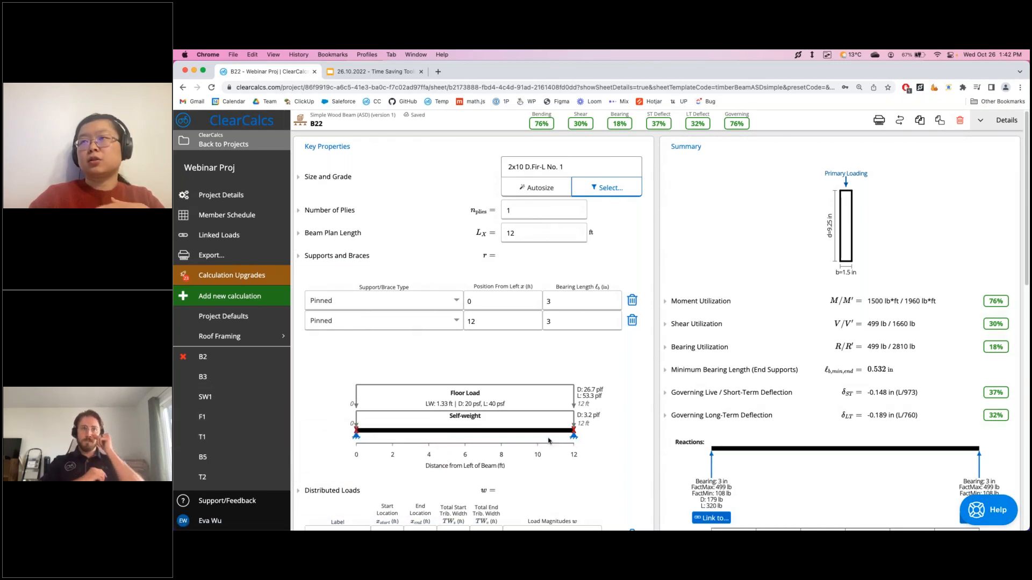
{"action": "scroll", "coordinate": [231, 430], "scroll_direction": "down", "scroll_amount": 3}
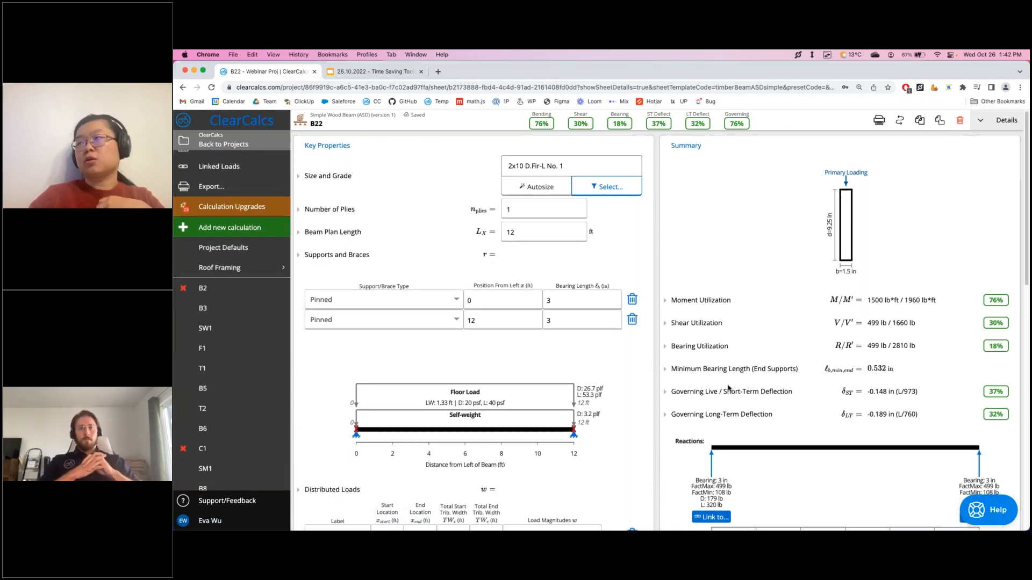
{"action": "scroll", "coordinate": [805, 392], "scroll_direction": "down", "scroll_amount": 2}
{"action": "mouse_move", "coordinate": [687, 366]}
{"action": "scroll", "coordinate": [687, 365], "scroll_direction": "up", "scroll_amount": 2}
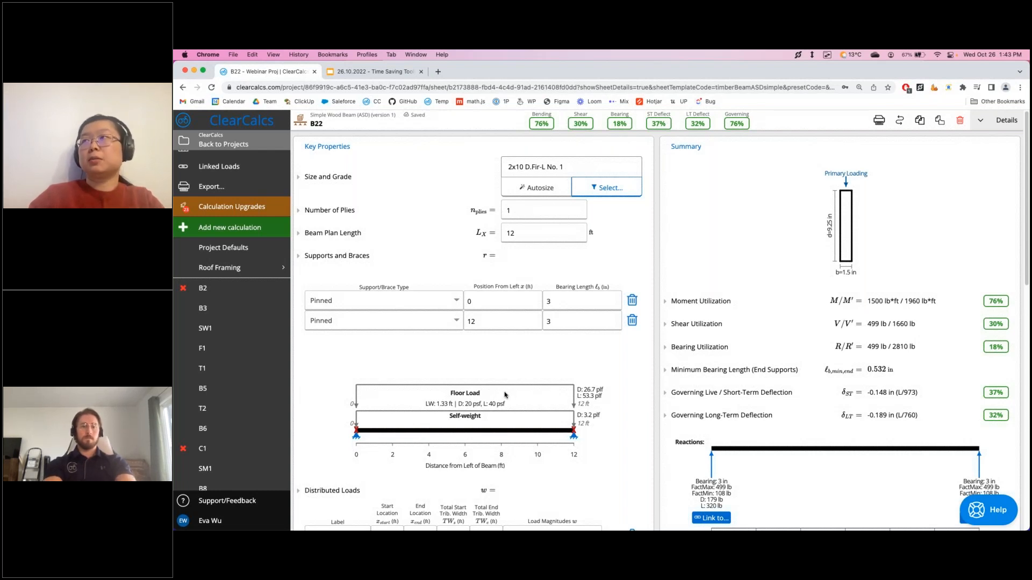
Expand the line and point load linking section, view the reaction link dialog for point loads, and collapse the section again
{"action": "scroll", "coordinate": [516, 383], "scroll_direction": "down", "scroll_amount": 2}
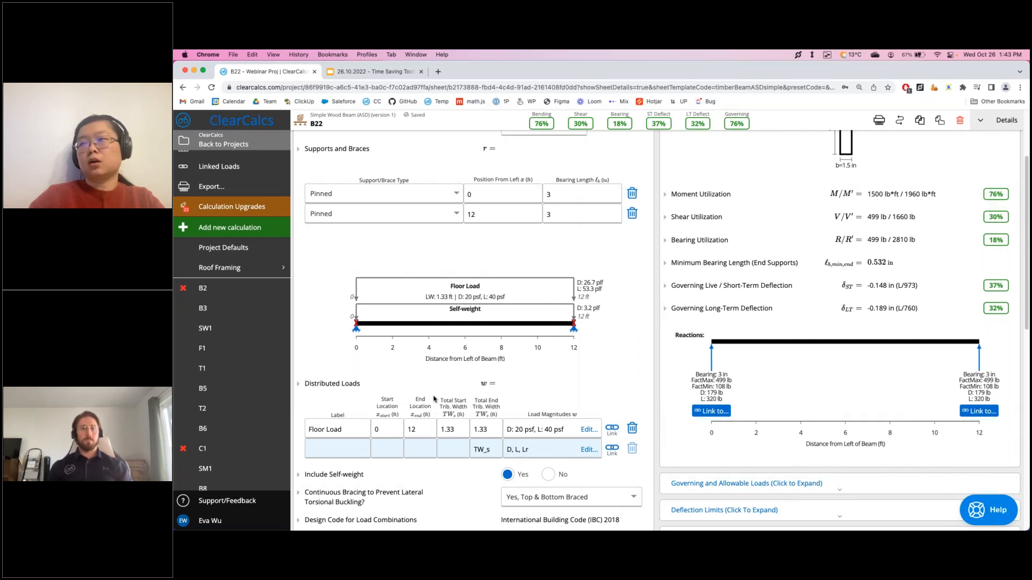
{"action": "scroll", "coordinate": [443, 455], "scroll_direction": "down", "scroll_amount": 3}
{"action": "scroll", "coordinate": [444, 455], "scroll_direction": "down", "scroll_amount": 3}
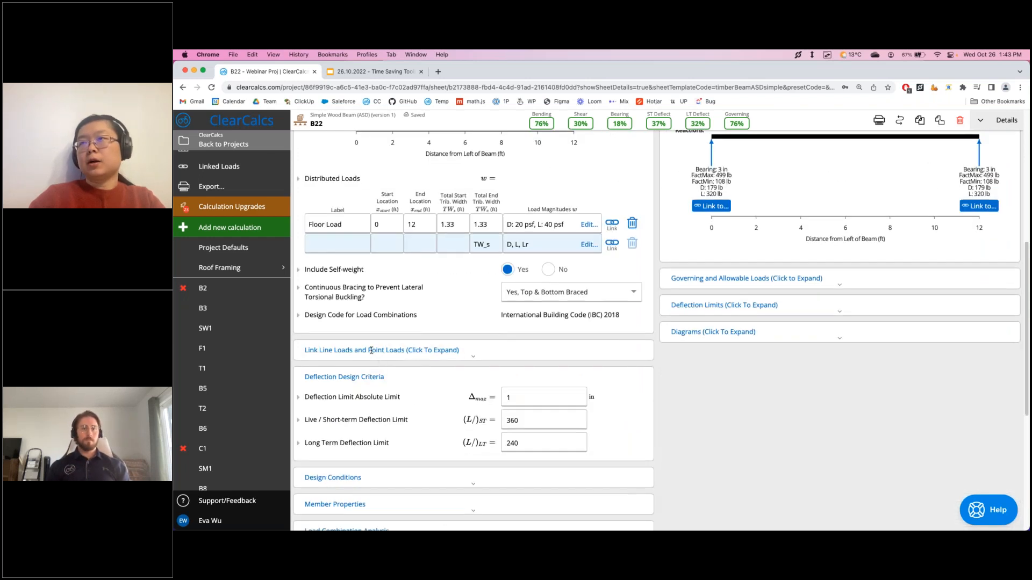
{"action": "left_click", "coordinate": [371, 350]}
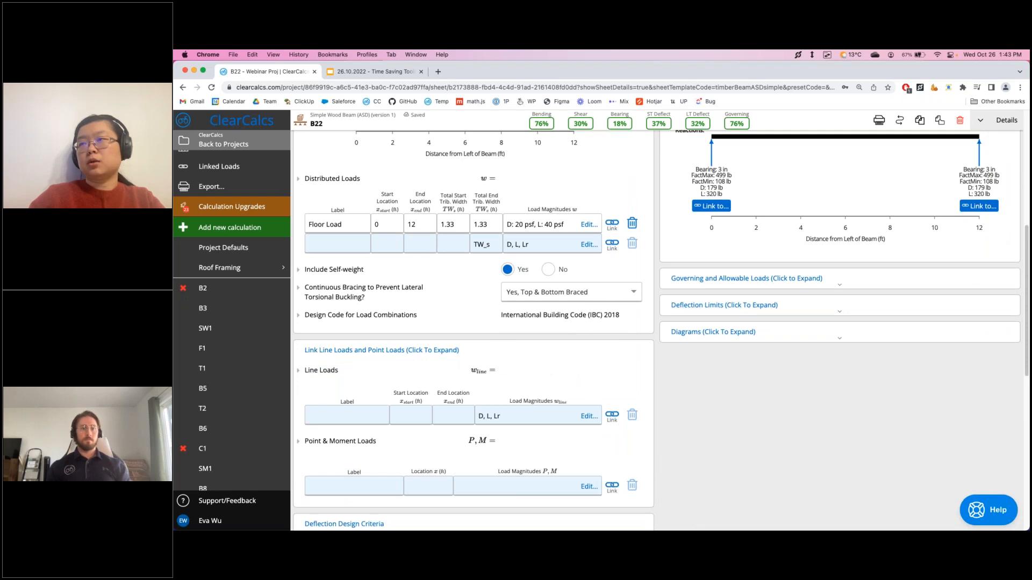
{"action": "left_click", "coordinate": [613, 486]}
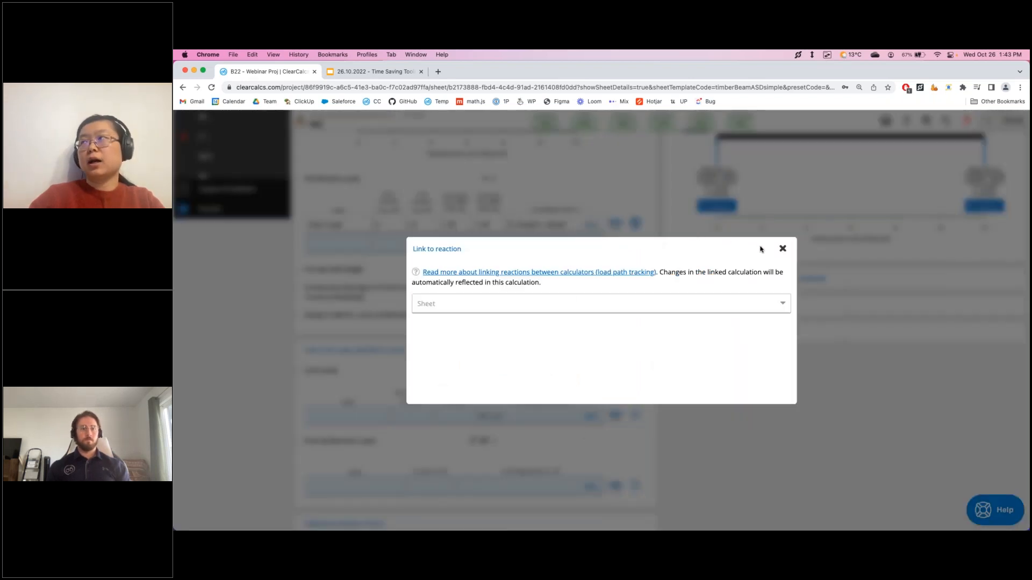
{"action": "left_click", "coordinate": [781, 246]}
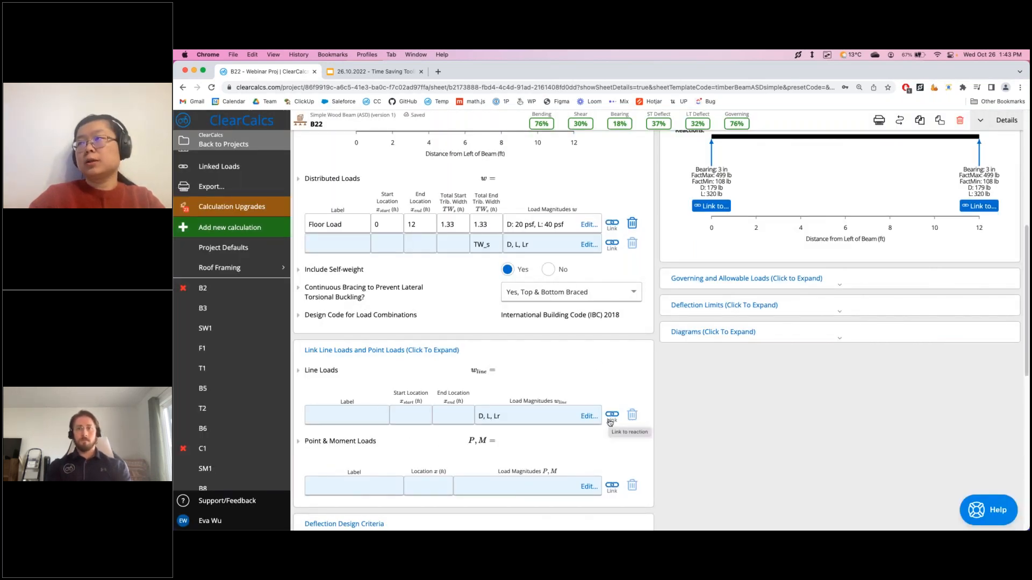
{"action": "left_click", "coordinate": [335, 350]}
{"action": "scroll", "coordinate": [611, 494], "scroll_direction": "up", "scroll_amount": 5}
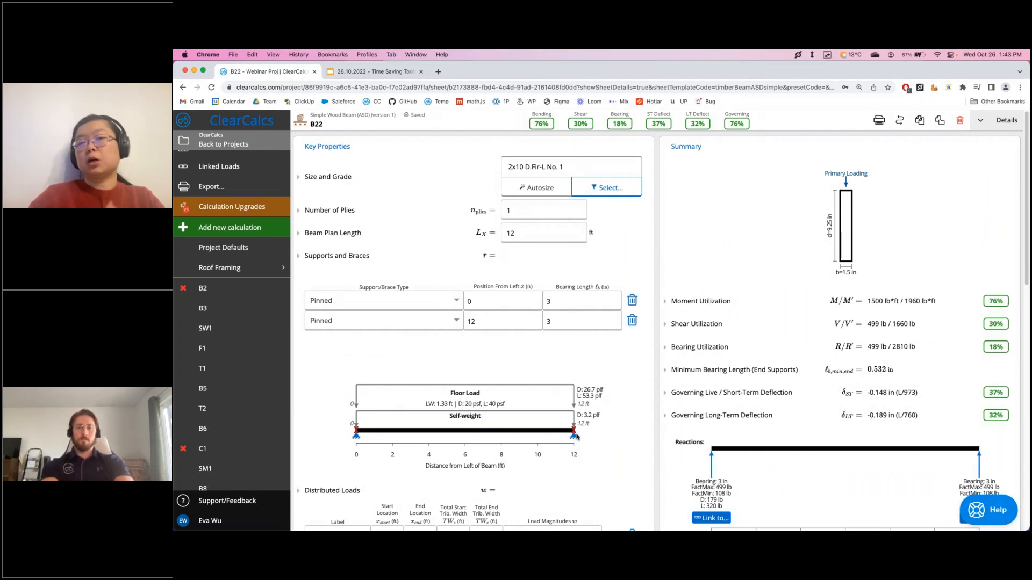
Reduce the page zoom to fit more of the B22 sheet and inspect the position formula of the second support
{"action": "scroll", "coordinate": [573, 431], "scroll_direction": "down", "scroll_amount": 2}
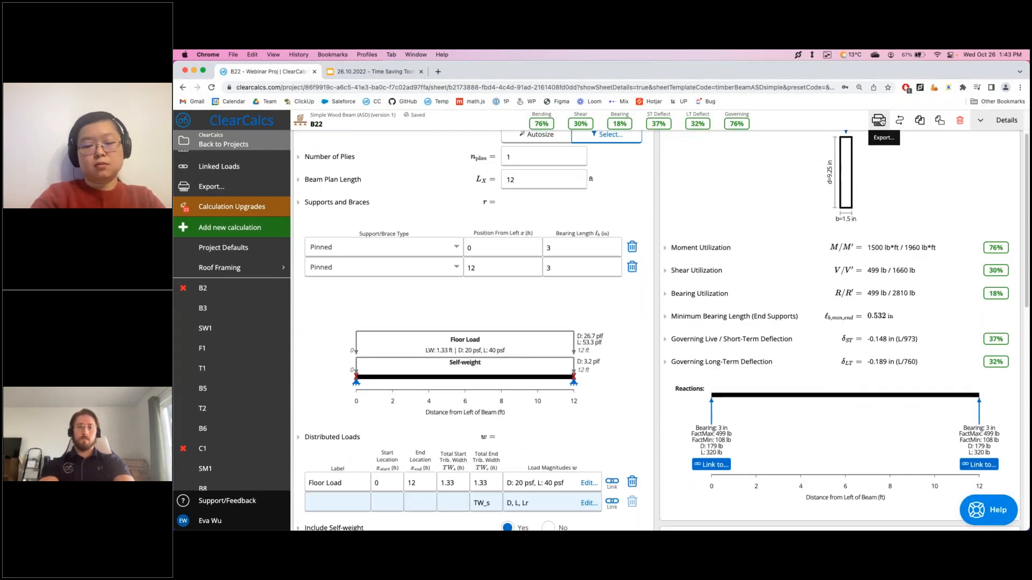
{"action": "key", "text": "super+equal"}
{"action": "key", "text": "super+minus"}
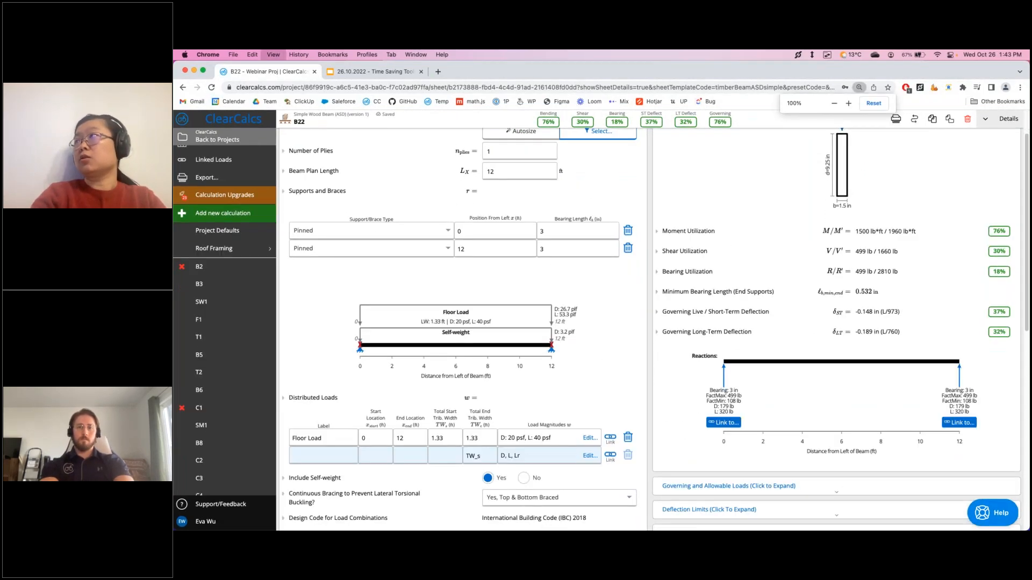
{"action": "scroll", "coordinate": [574, 183], "scroll_direction": "up", "scroll_amount": 2}
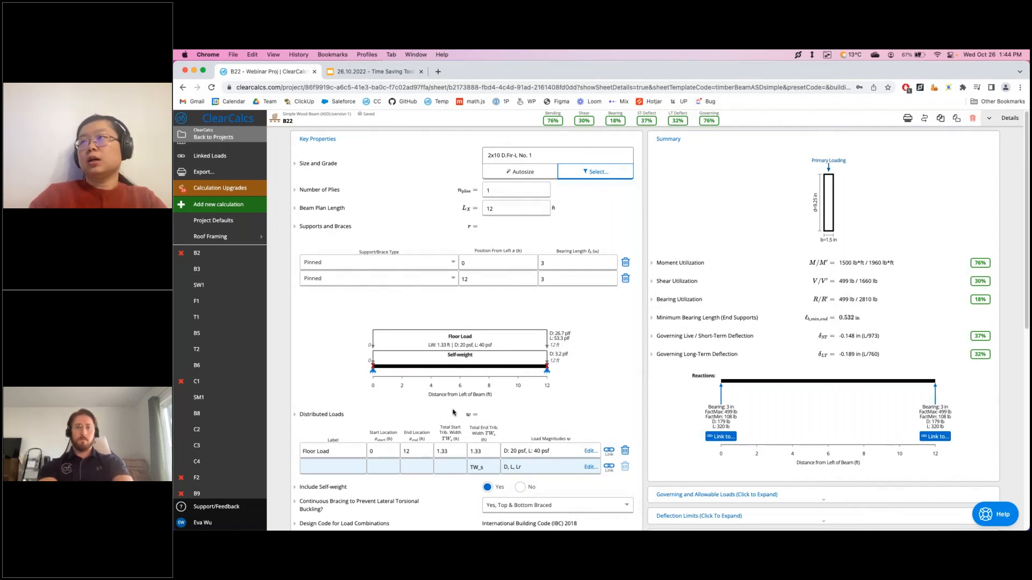
{"action": "left_click", "coordinate": [491, 284]}
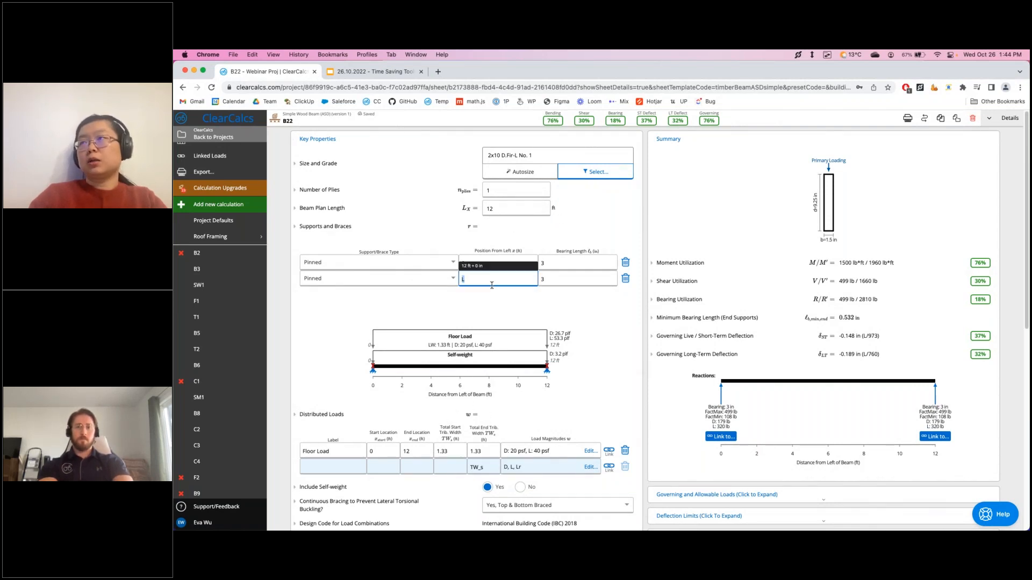
{"action": "left_click", "coordinate": [606, 352]}
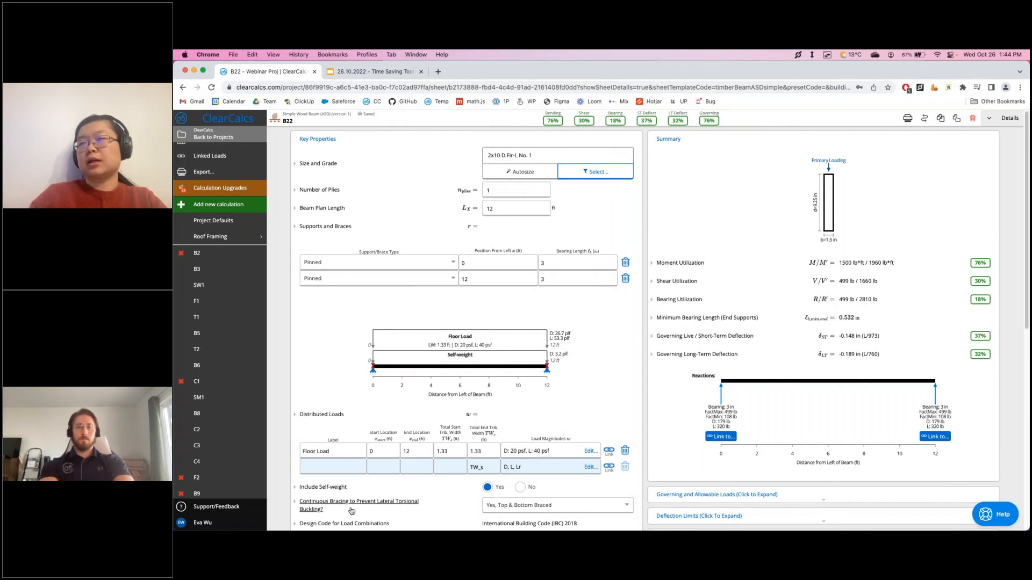
Expand the Design Conditions of the simple wood beam, examine the available options, and collapse them again
{"action": "scroll", "coordinate": [352, 511], "scroll_direction": "down", "scroll_amount": 2}
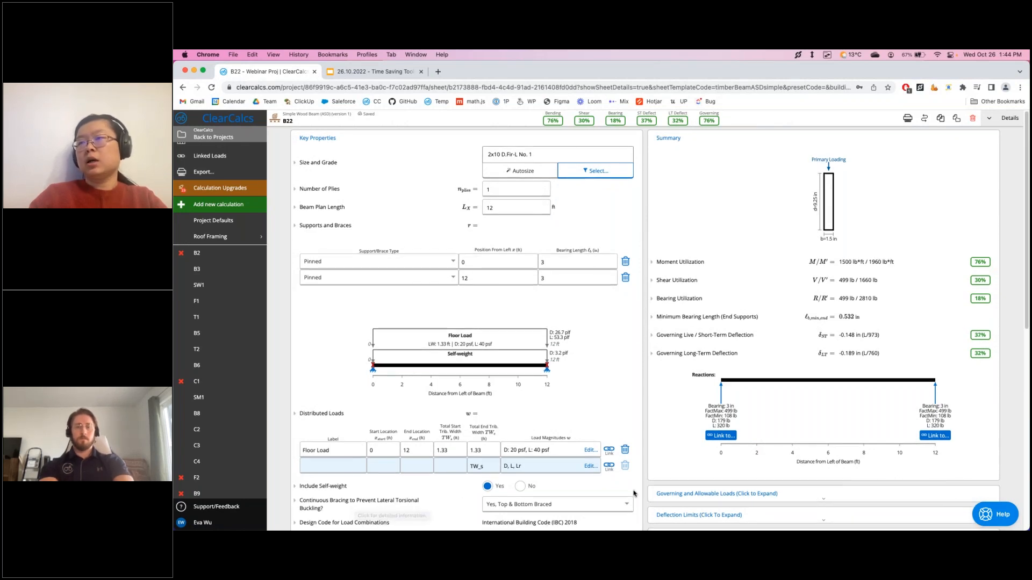
{"action": "scroll", "coordinate": [352, 505], "scroll_direction": "down", "scroll_amount": 6}
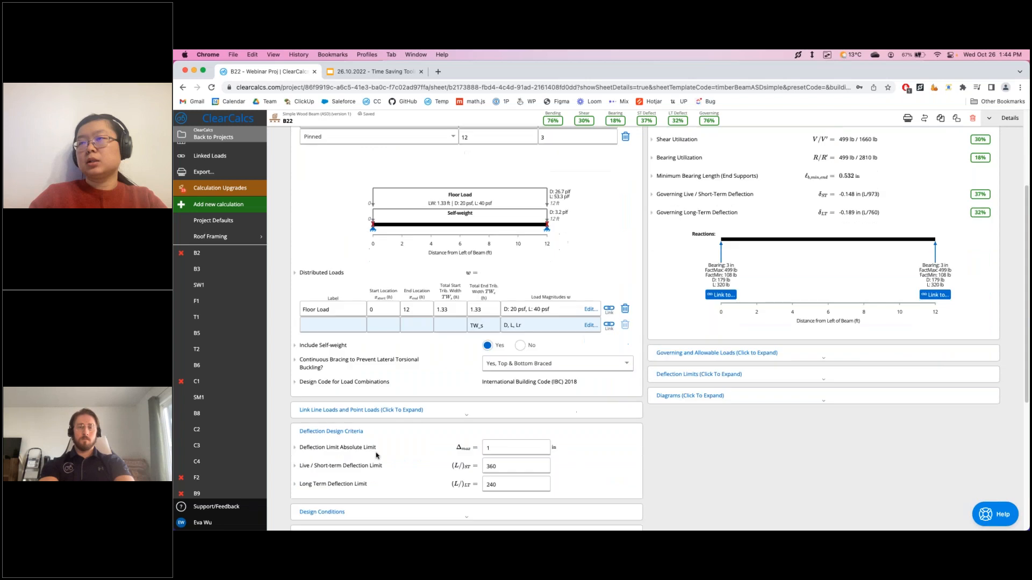
{"action": "left_click", "coordinate": [358, 441]}
{"action": "scroll", "coordinate": [344, 438], "scroll_direction": "down", "scroll_amount": 4}
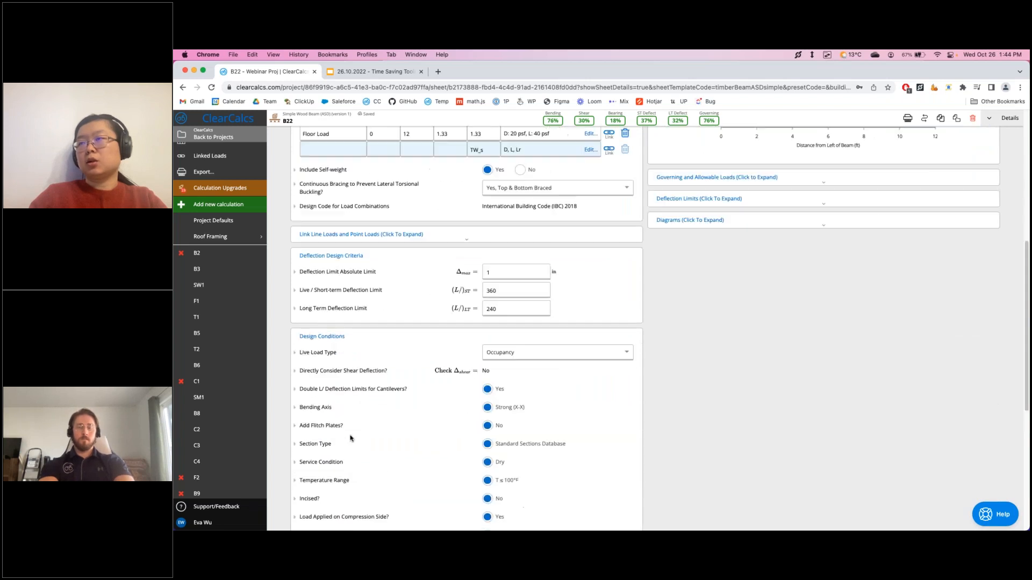
{"action": "scroll", "coordinate": [343, 457], "scroll_direction": "down", "scroll_amount": 4}
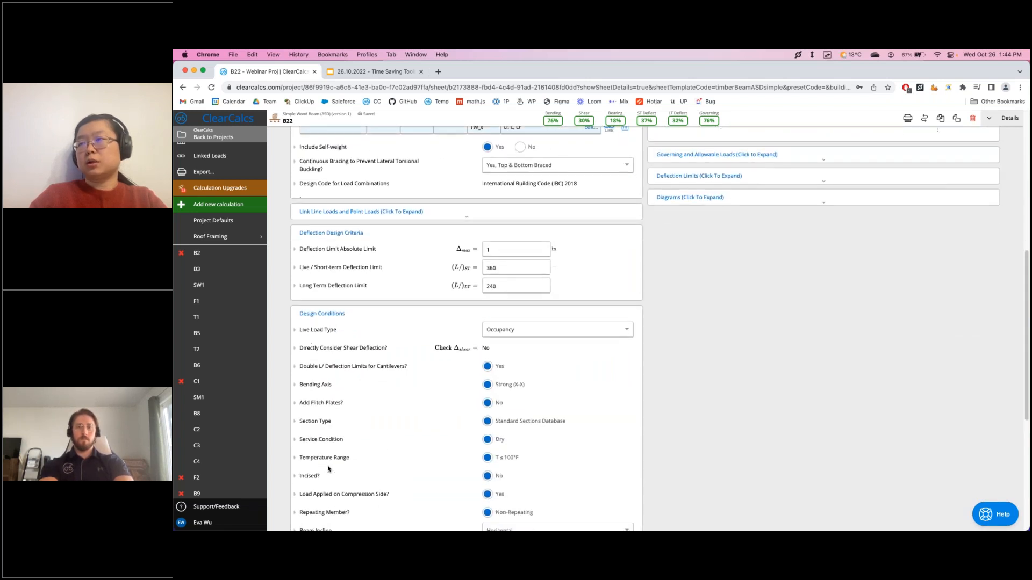
{"action": "scroll", "coordinate": [382, 477], "scroll_direction": "up", "scroll_amount": 2}
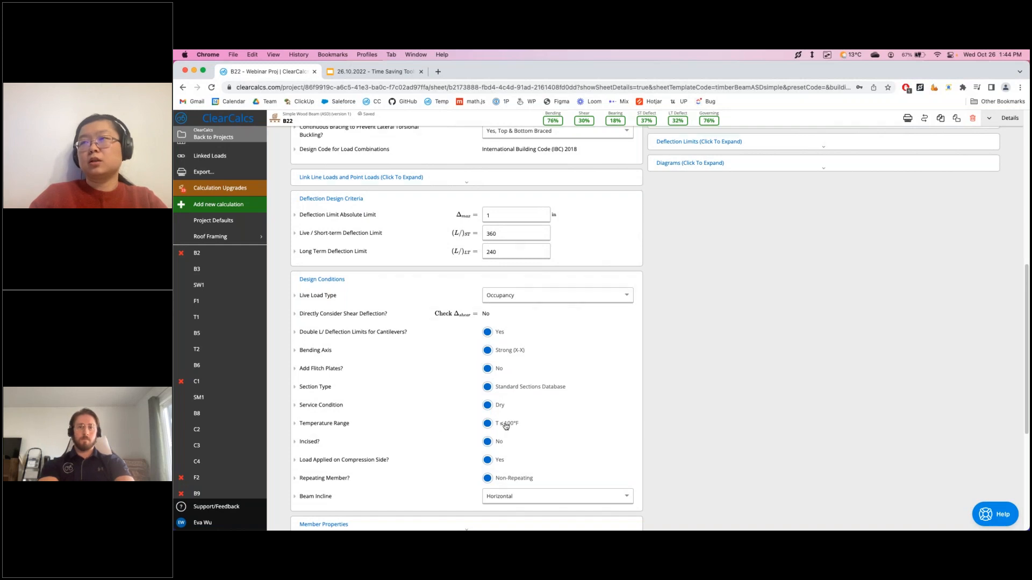
{"action": "left_click", "coordinate": [340, 279]}
{"action": "scroll", "coordinate": [456, 424], "scroll_direction": "up", "scroll_amount": 5}
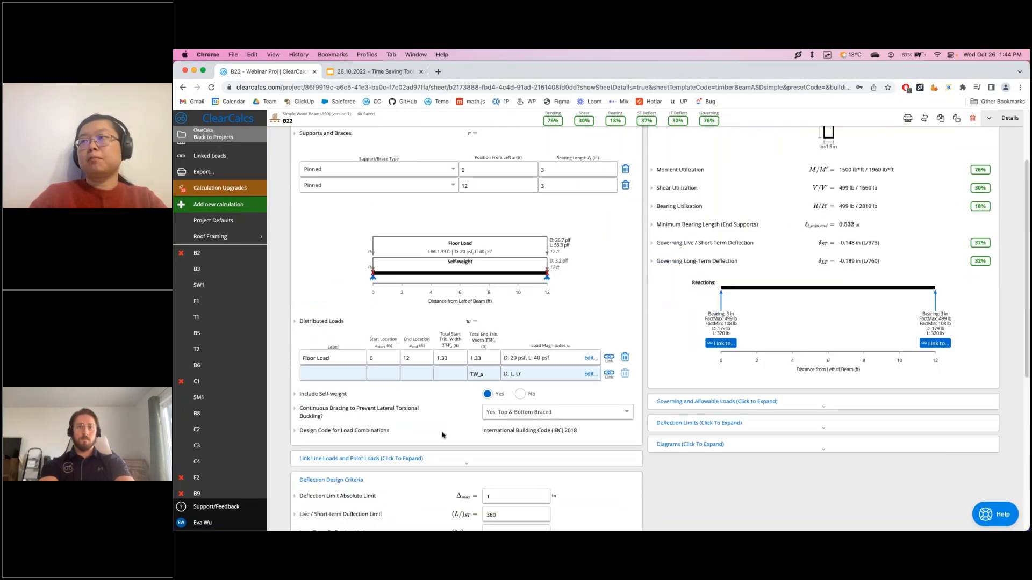
Look over the B22 sheet from its key properties down to the collapsed calculation sections and comments
{"action": "scroll", "coordinate": [415, 456], "scroll_direction": "up", "scroll_amount": 3}
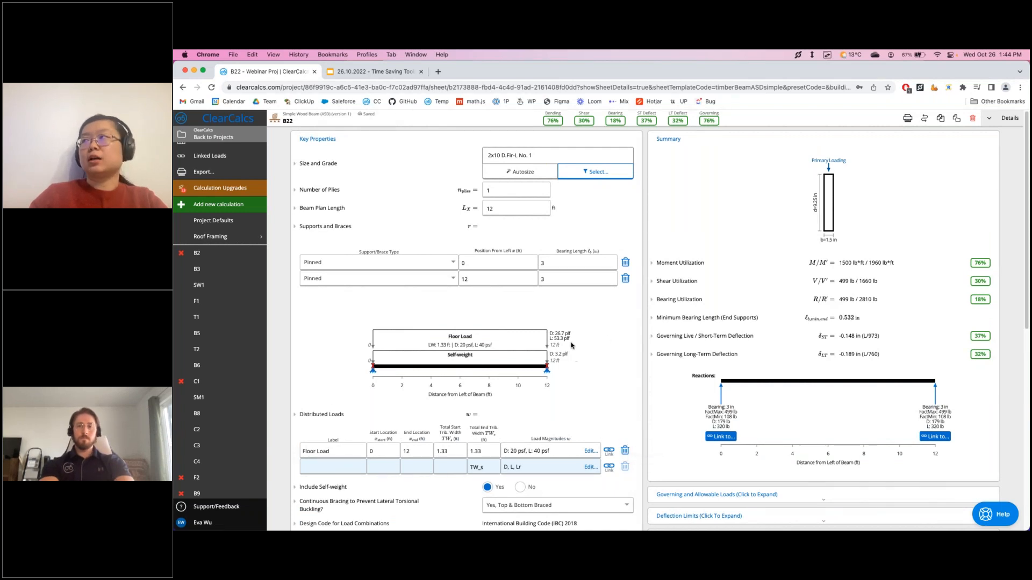
{"action": "scroll", "coordinate": [592, 327], "scroll_direction": "down", "scroll_amount": 2}
{"action": "scroll", "coordinate": [592, 326], "scroll_direction": "up", "scroll_amount": 2}
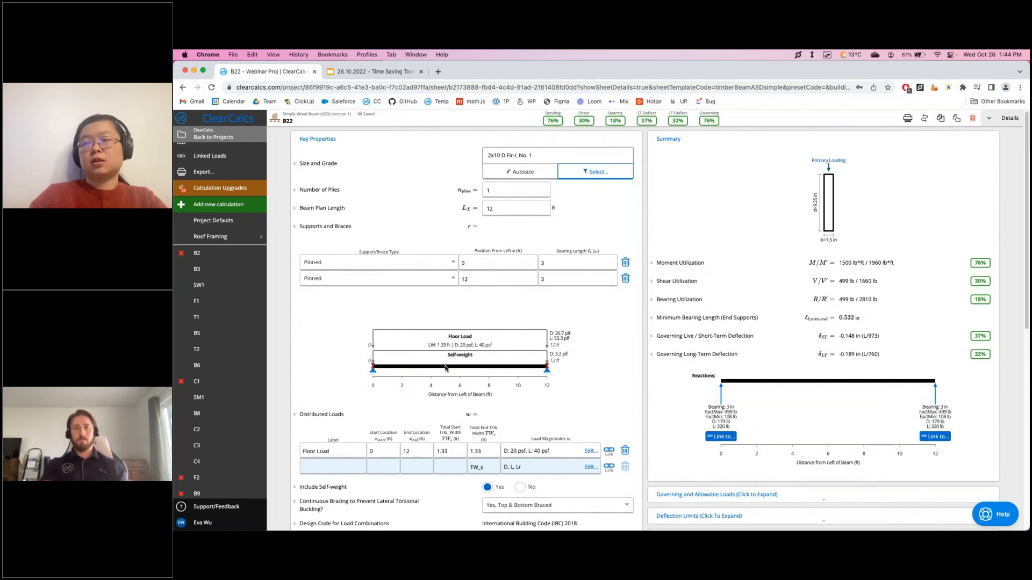
{"action": "scroll", "coordinate": [446, 368], "scroll_direction": "down", "scroll_amount": 7}
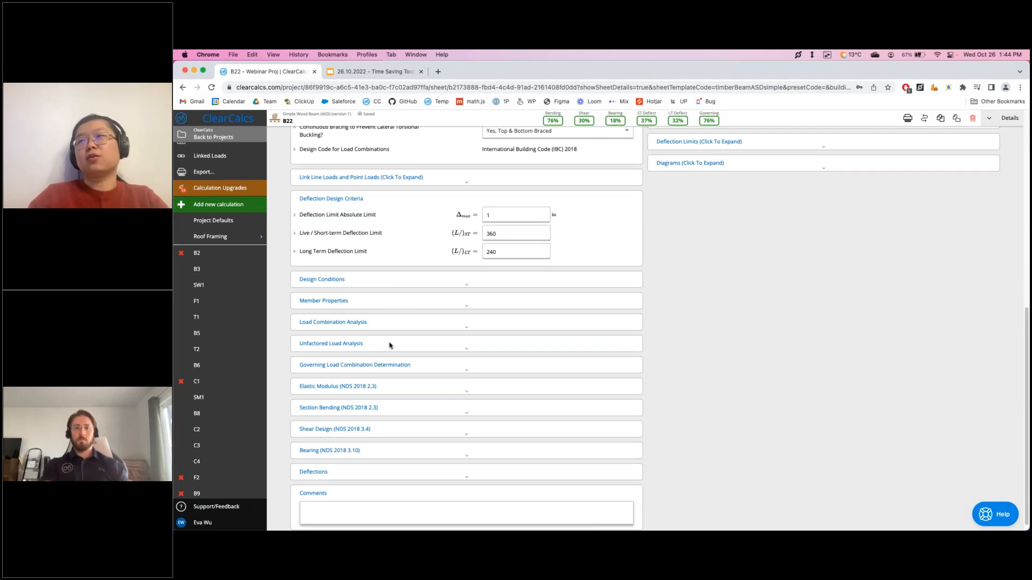
{"action": "scroll", "coordinate": [401, 346], "scroll_direction": "up", "scroll_amount": 8}
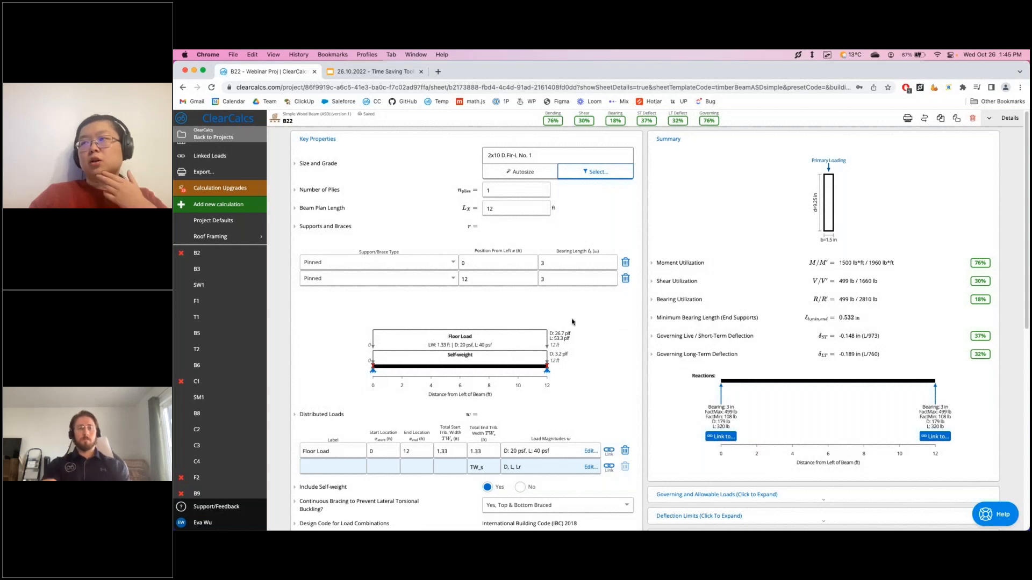
View the calculators offered for changing the material of the B22 beam and close the selection without choosing one
{"action": "left_click", "coordinate": [508, 279]}
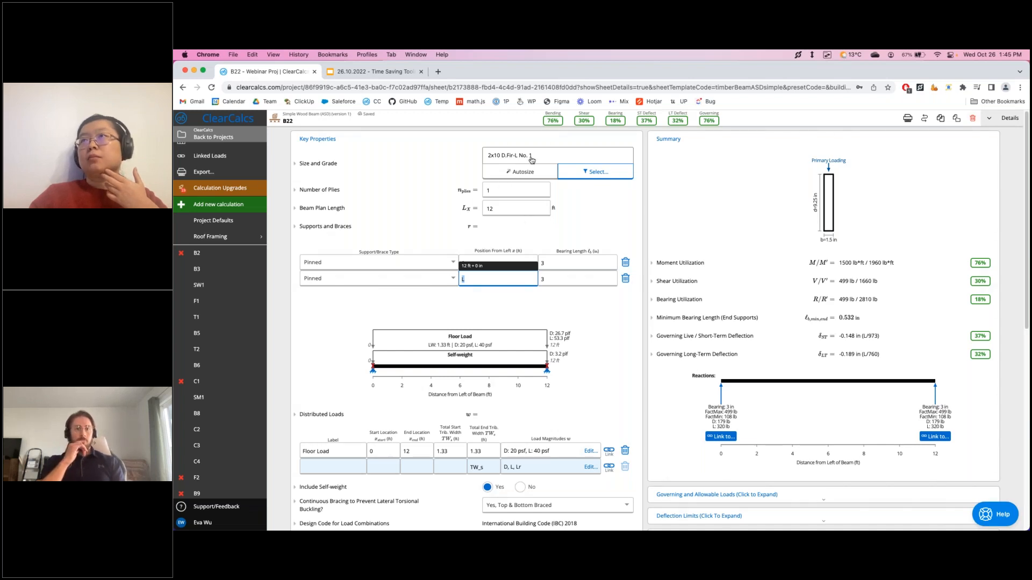
{"action": "left_click", "coordinate": [924, 118]}
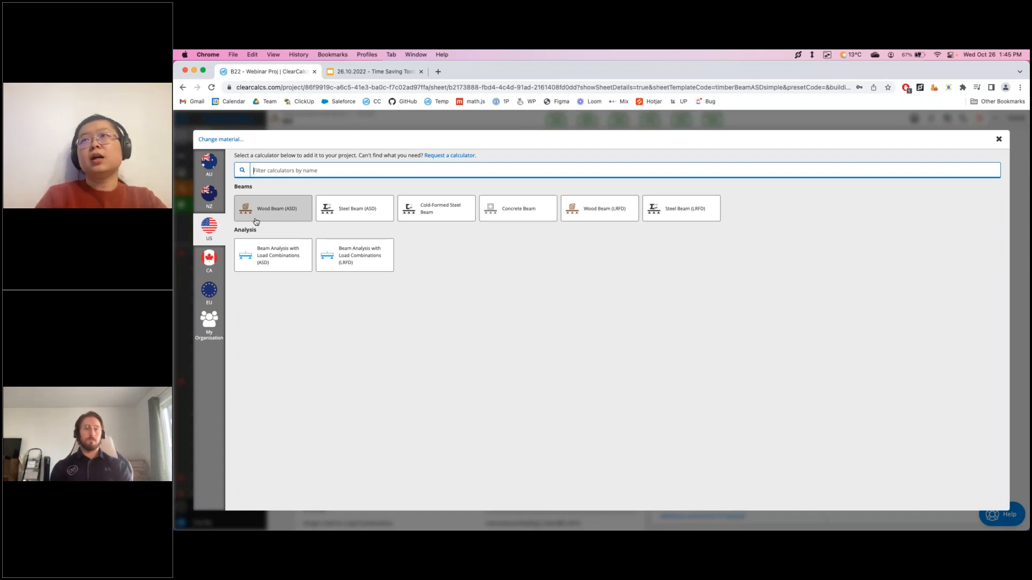
{"action": "left_click", "coordinate": [998, 139]}
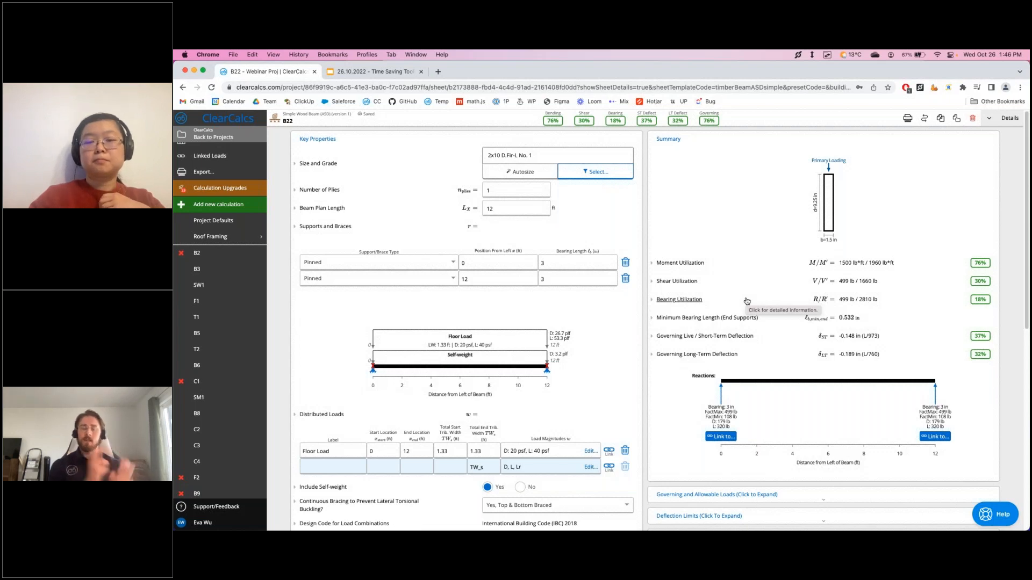
Open the B20 - Wood sheet from the project's calculation list
{"action": "scroll", "coordinate": [215, 480], "scroll_direction": "down", "scroll_amount": 3}
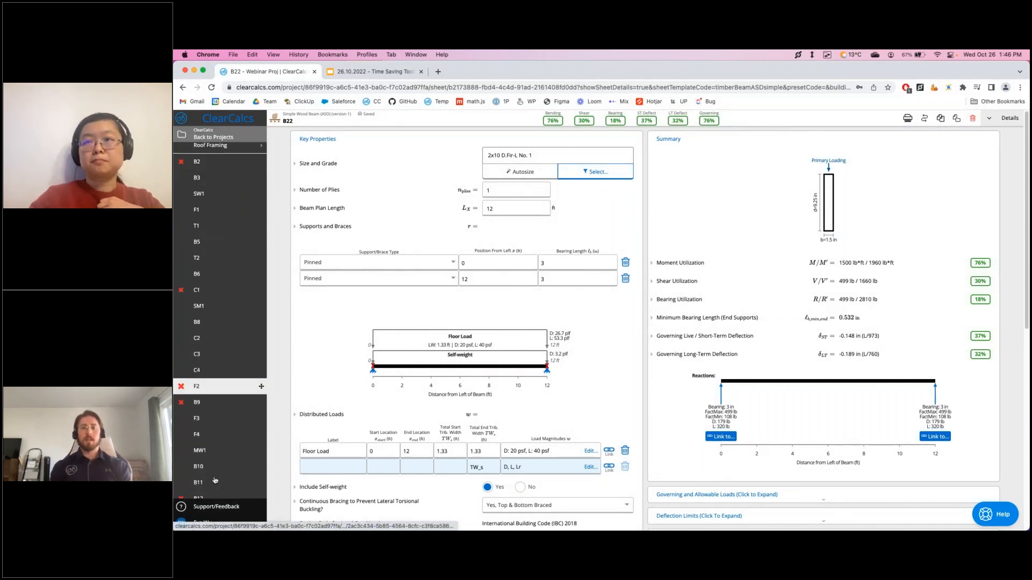
{"action": "scroll", "coordinate": [215, 480], "scroll_direction": "down", "scroll_amount": 10}
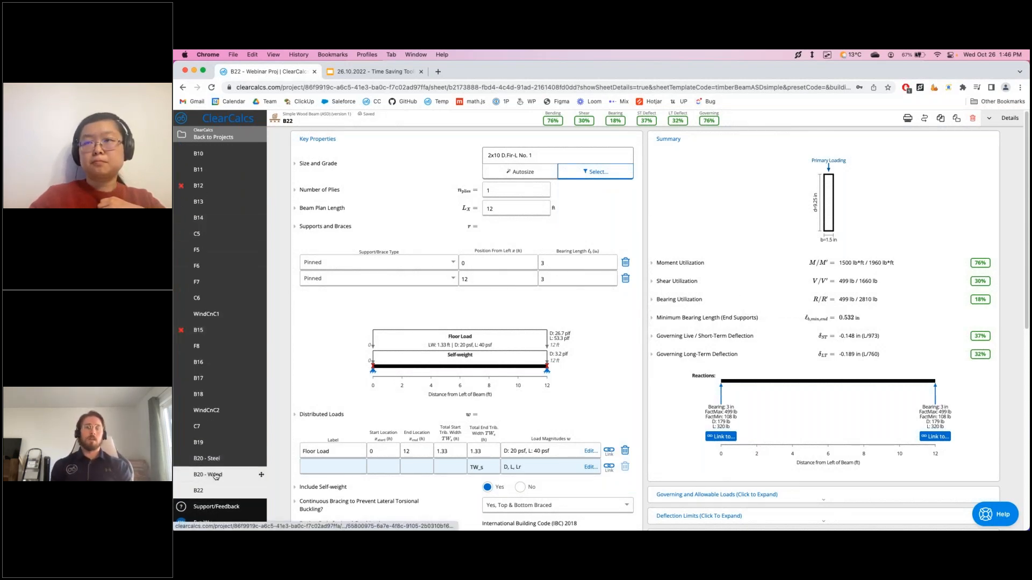
{"action": "left_click", "coordinate": [215, 475]}
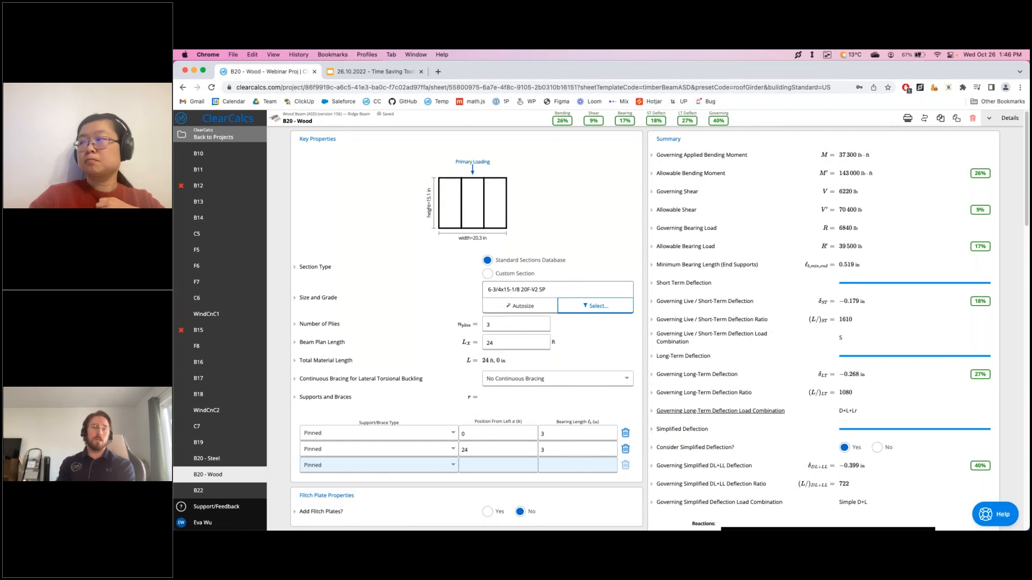
Look through the graphed load combinations of the B20 - Wood beam and graph the 'L' Unfactored Load
{"action": "scroll", "coordinate": [745, 389], "scroll_direction": "down", "scroll_amount": 3}
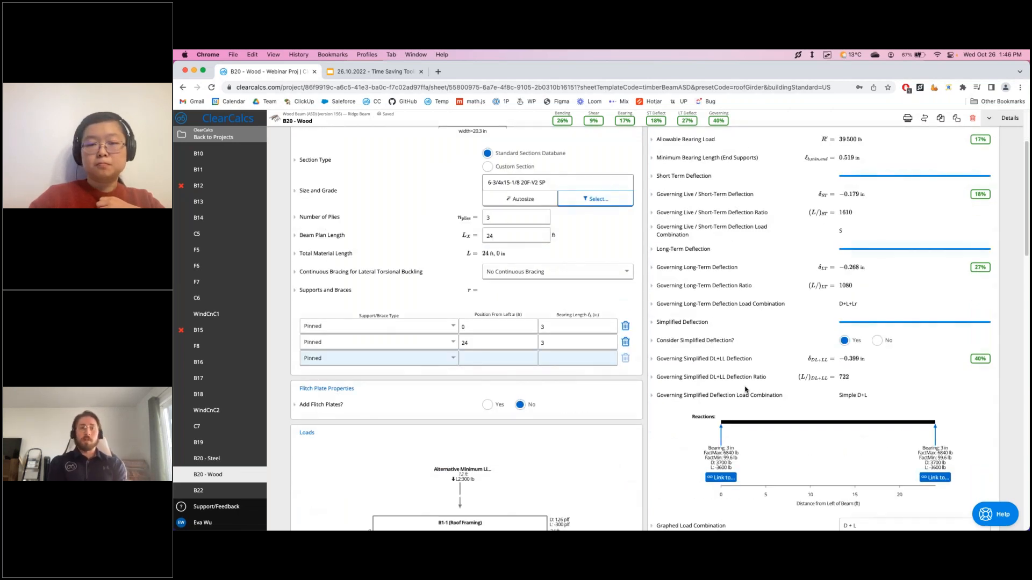
{"action": "scroll", "coordinate": [745, 389], "scroll_direction": "down", "scroll_amount": 6}
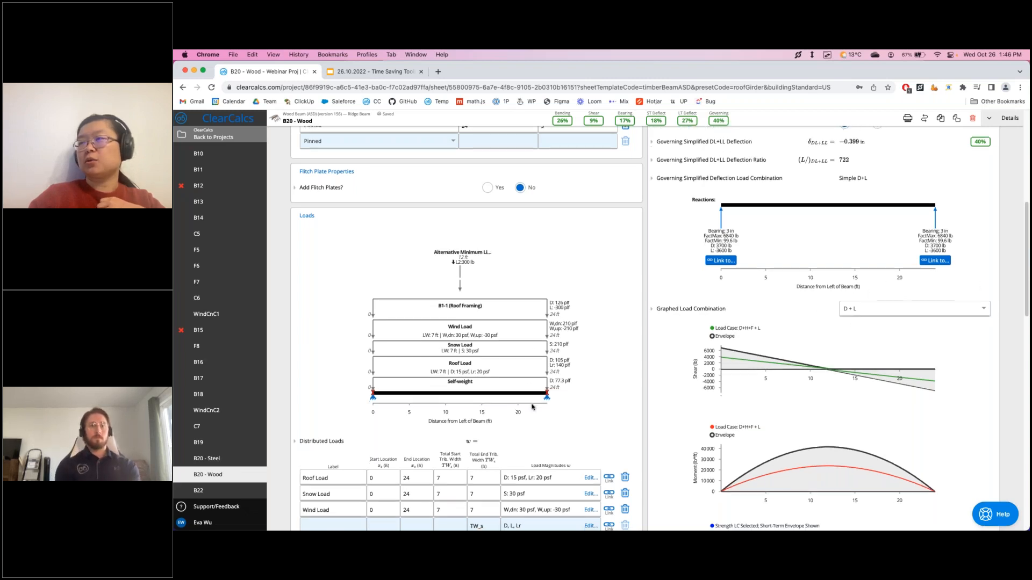
{"action": "scroll", "coordinate": [534, 356], "scroll_direction": "down", "scroll_amount": 2}
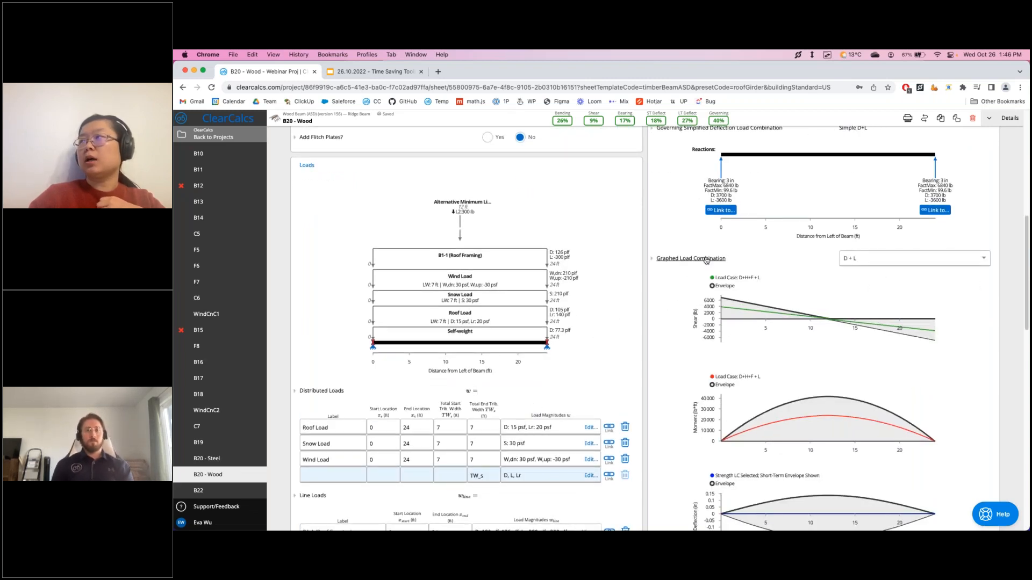
{"action": "left_click", "coordinate": [914, 259]}
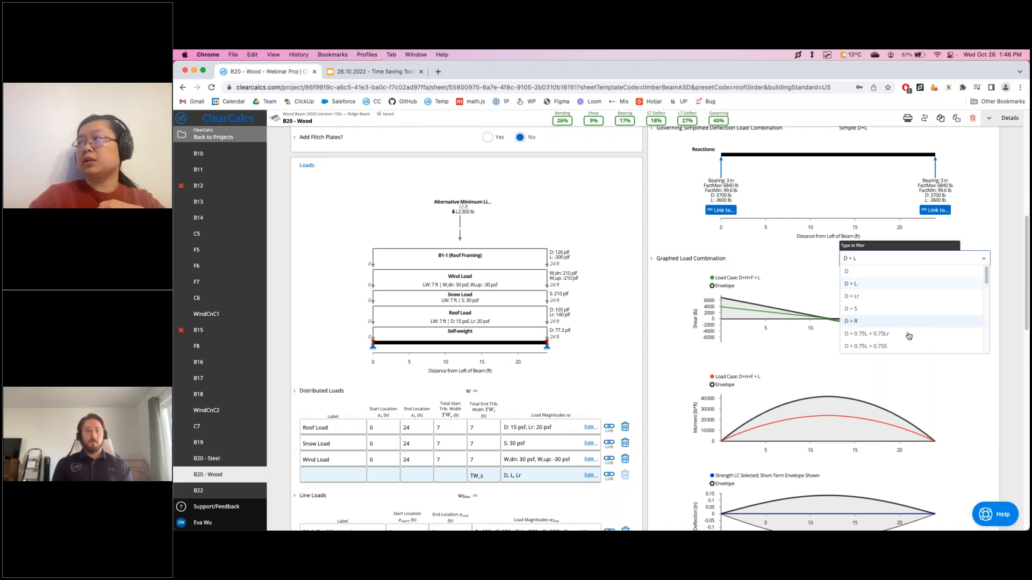
{"action": "scroll", "coordinate": [892, 306], "scroll_direction": "down", "scroll_amount": 10}
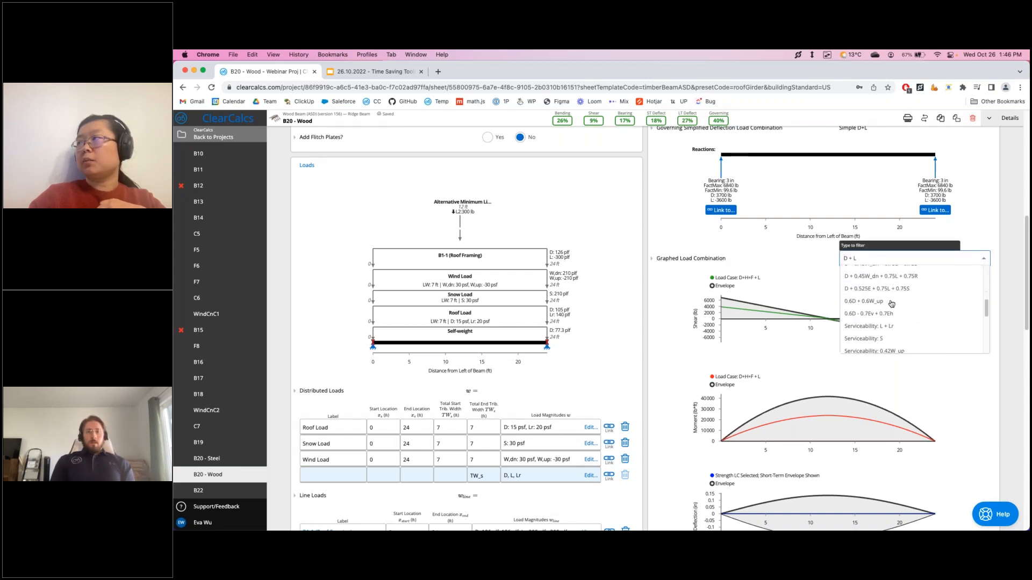
{"action": "scroll", "coordinate": [901, 316], "scroll_direction": "down", "scroll_amount": 3}
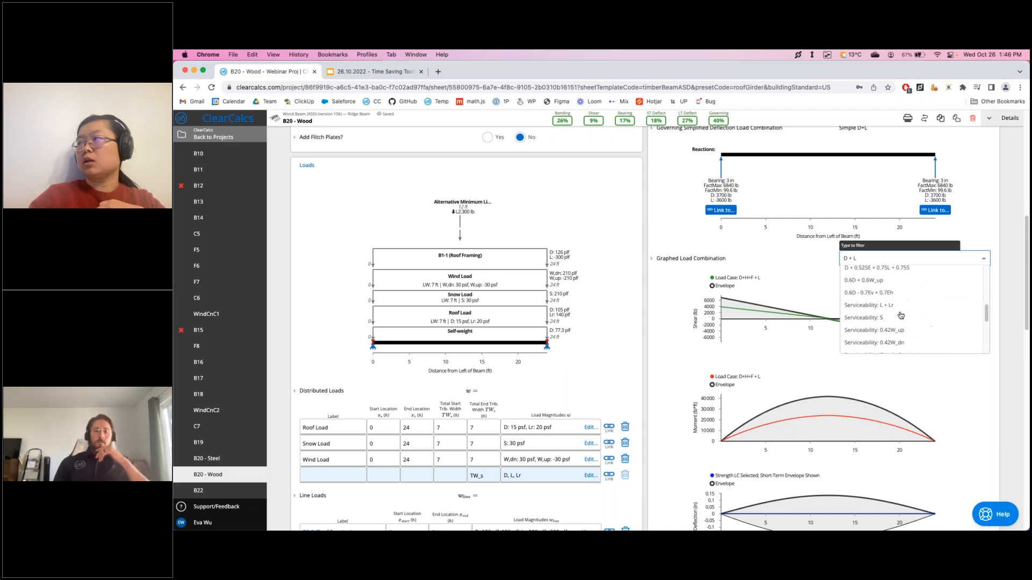
{"action": "scroll", "coordinate": [898, 311], "scroll_direction": "up", "scroll_amount": 5}
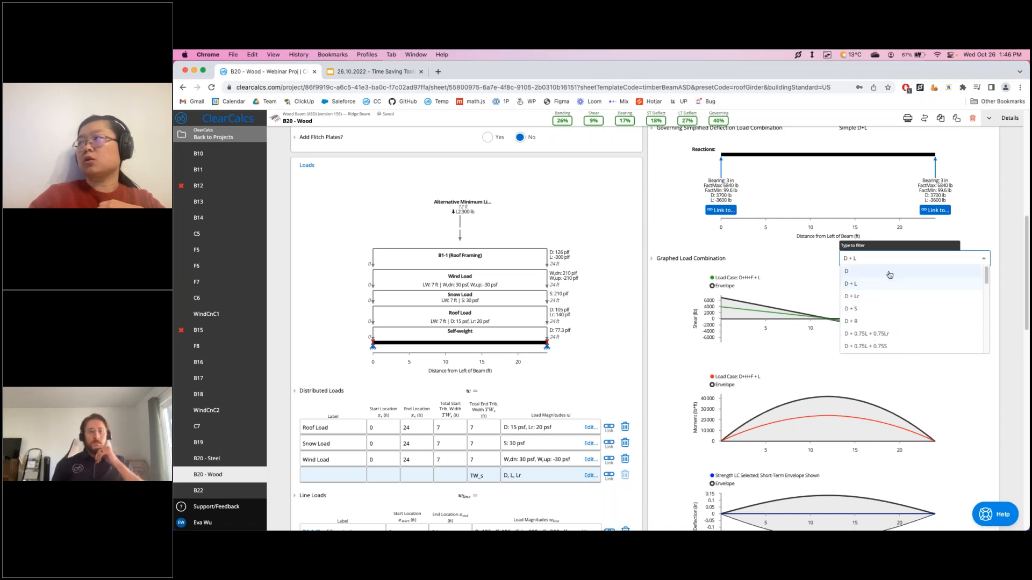
{"action": "scroll", "coordinate": [891, 307], "scroll_direction": "down", "scroll_amount": 5}
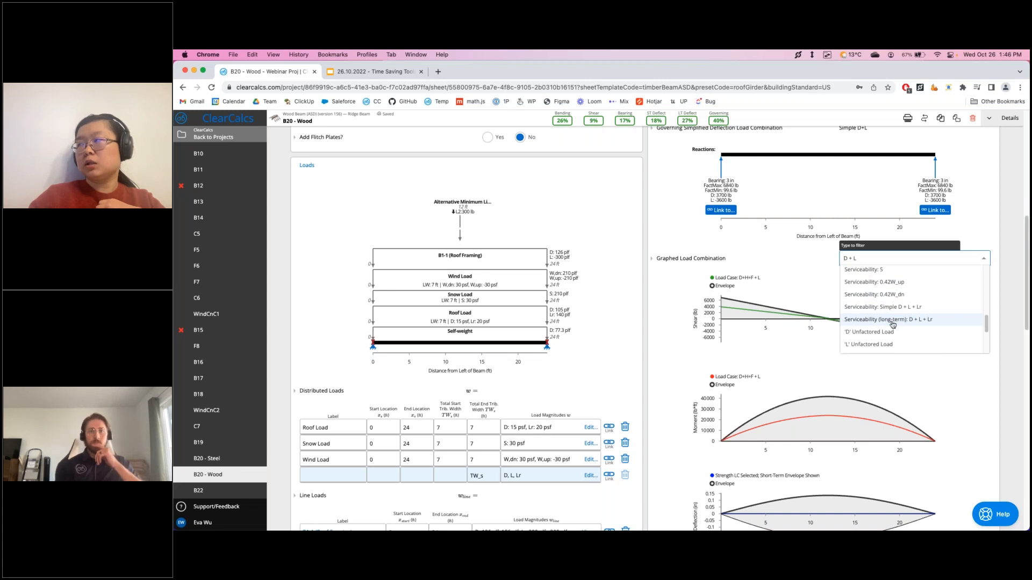
{"action": "scroll", "coordinate": [891, 311], "scroll_direction": "down", "scroll_amount": 2}
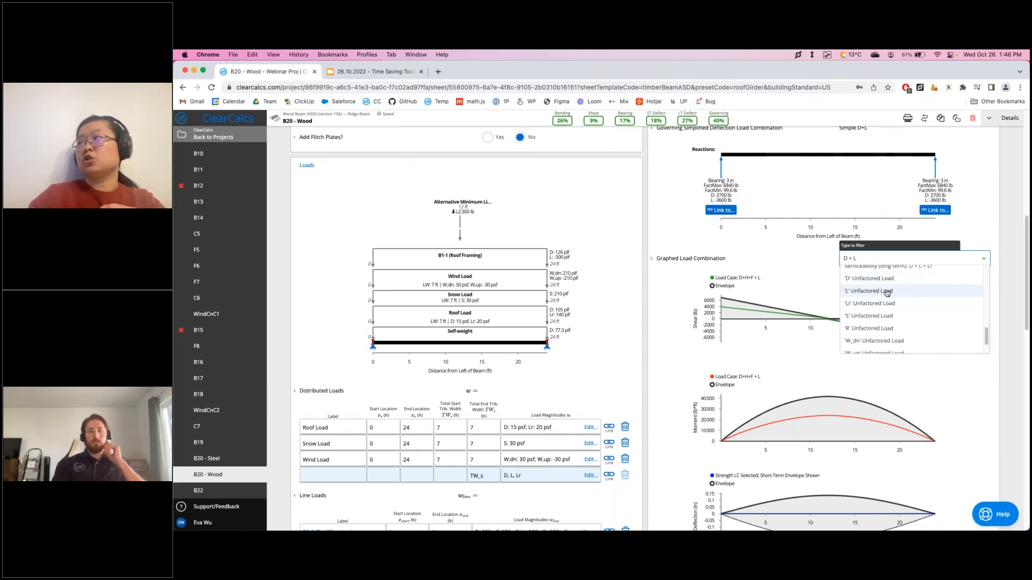
{"action": "left_click", "coordinate": [887, 291]}
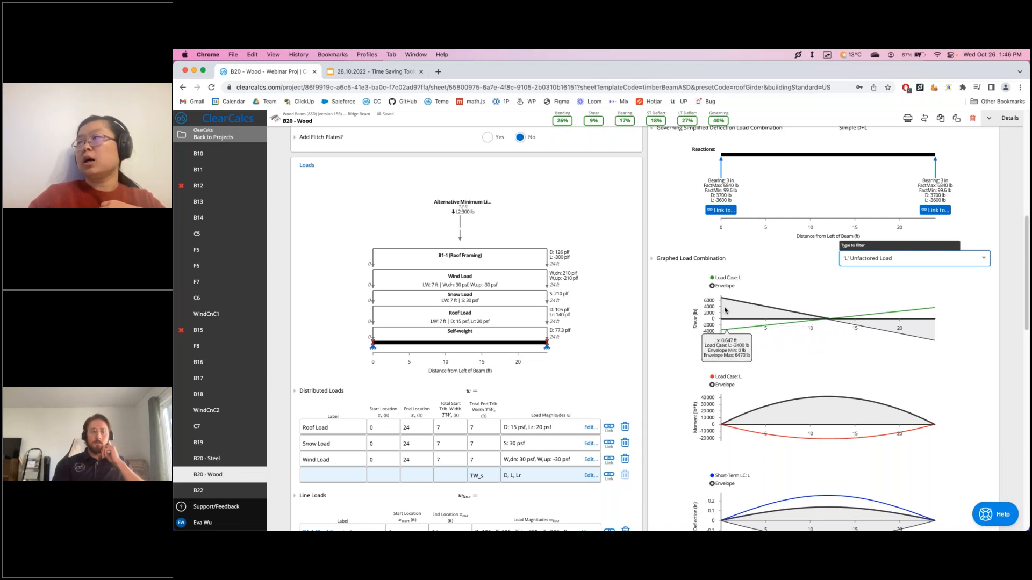
Expand the Governing Load Combination Determination section and switch the sheet to the Detailed view
{"action": "scroll", "coordinate": [881, 258], "scroll_direction": "down", "scroll_amount": 2}
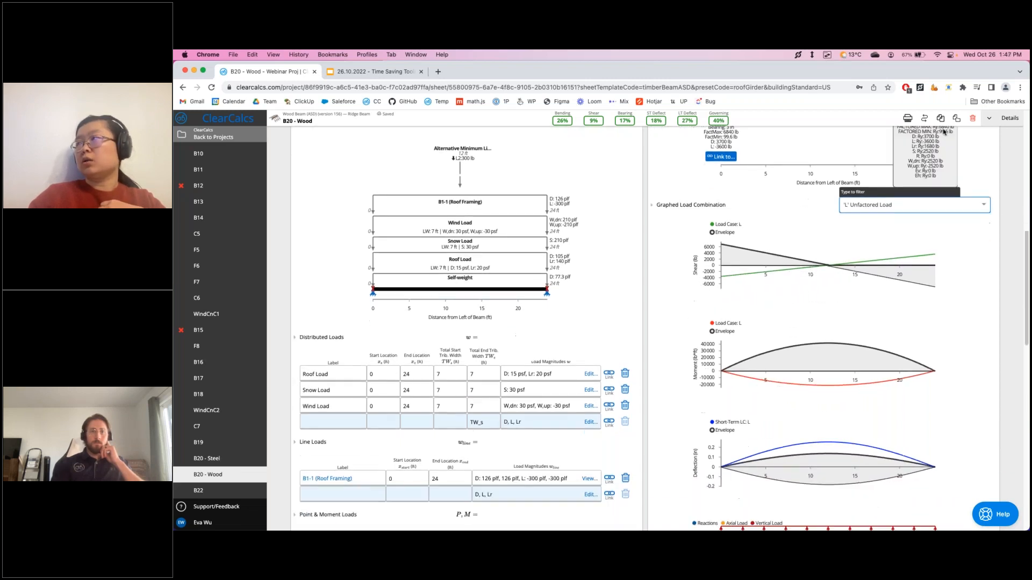
{"action": "scroll", "coordinate": [569, 373], "scroll_direction": "down", "scroll_amount": 2}
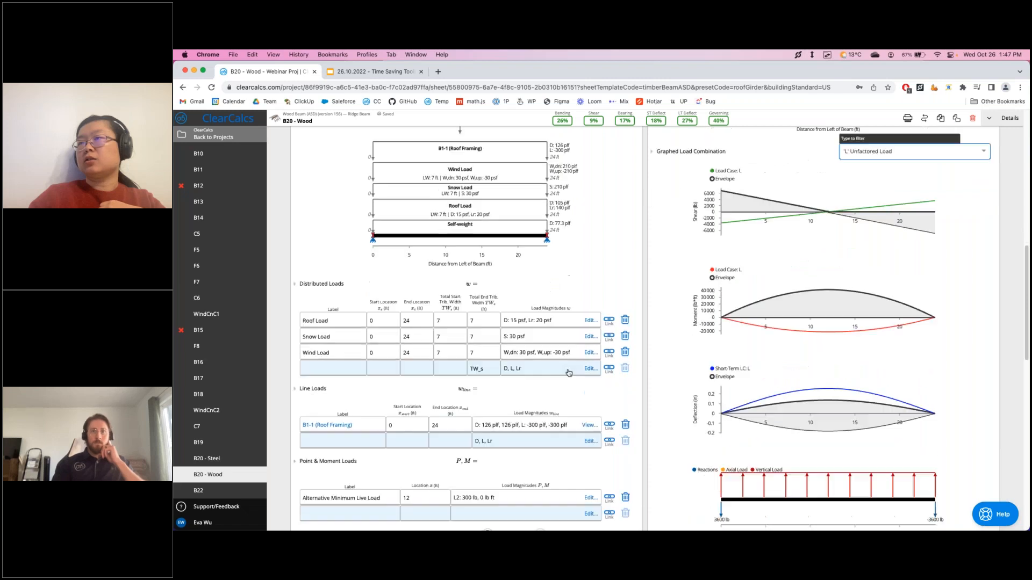
{"action": "scroll", "coordinate": [532, 407], "scroll_direction": "up", "scroll_amount": 2}
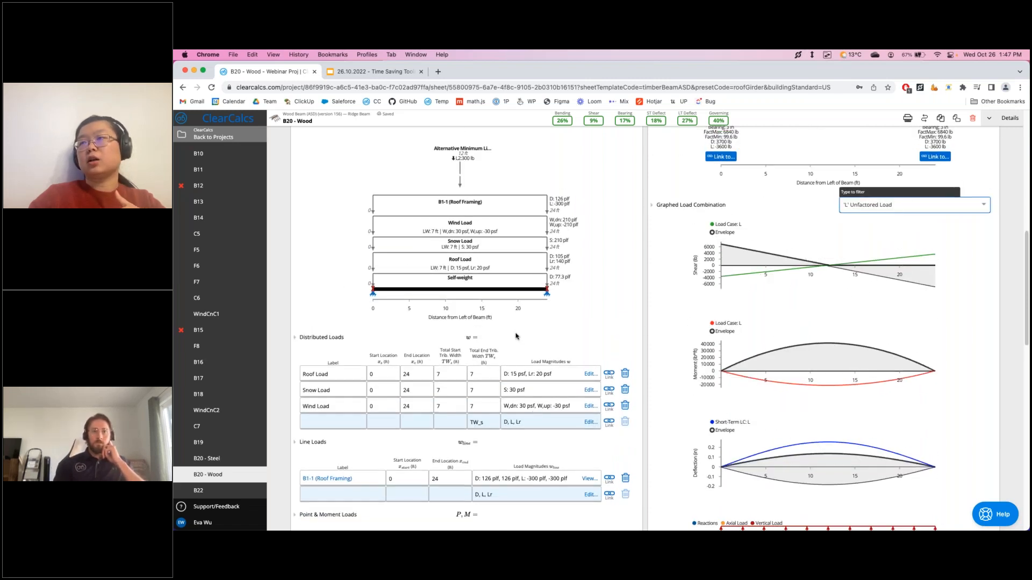
{"action": "scroll", "coordinate": [515, 337], "scroll_direction": "down", "scroll_amount": 15}
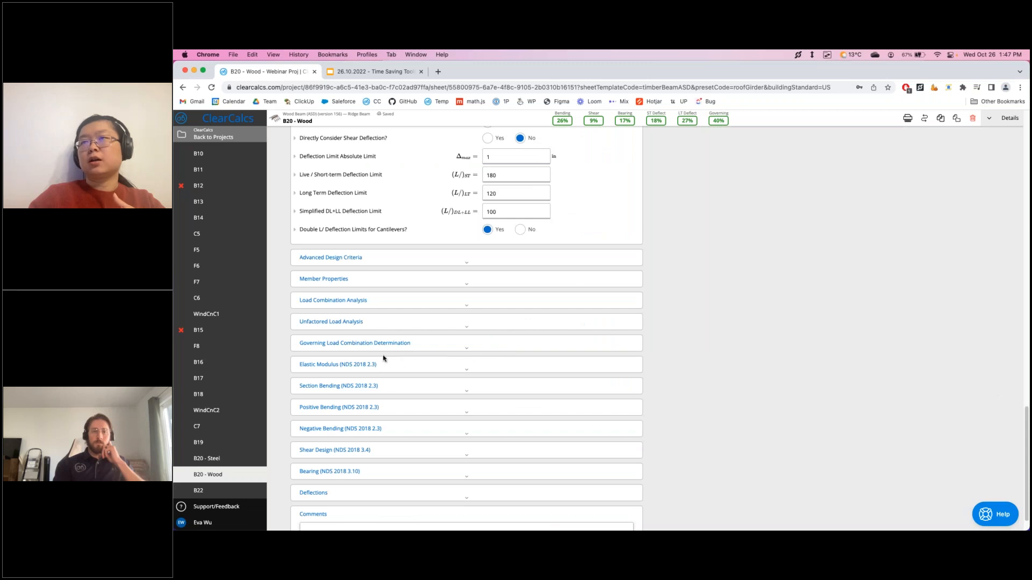
{"action": "left_click", "coordinate": [354, 345]}
{"action": "left_click", "coordinate": [988, 118]}
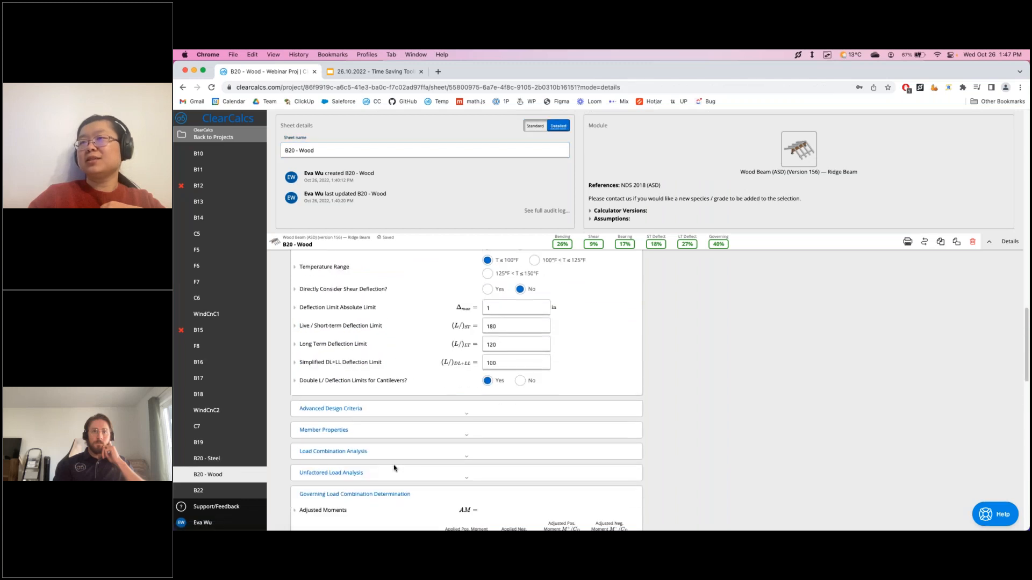
Examine the Adjusted Moments table, comparing duration factors and applied moments, including the D+H+F + 0.45W_dn + 0.75L + 0.75L_r combination
{"action": "scroll", "coordinate": [394, 468], "scroll_direction": "down", "scroll_amount": 6}
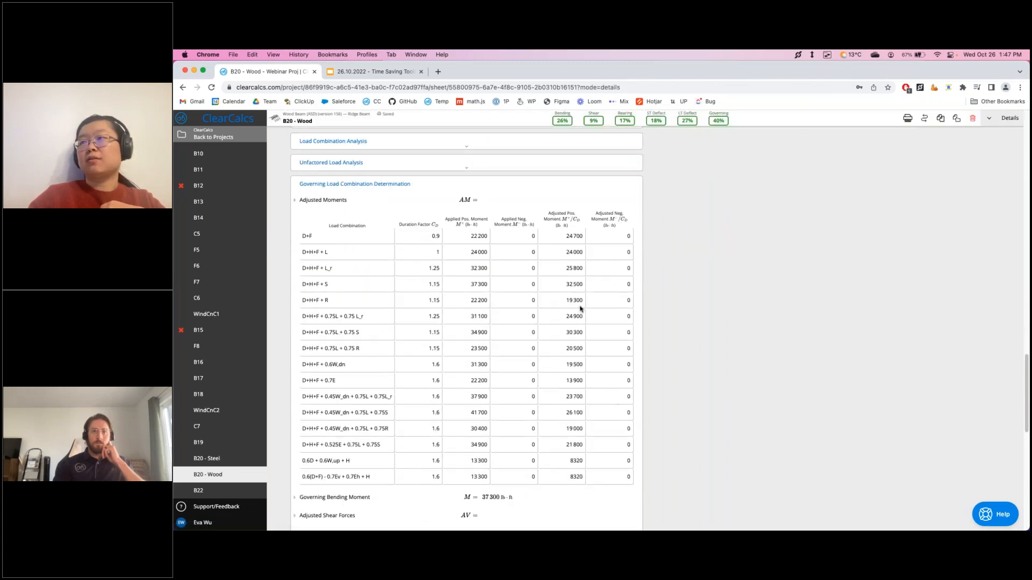
{"action": "scroll", "coordinate": [446, 302], "scroll_direction": "down", "scroll_amount": 6}
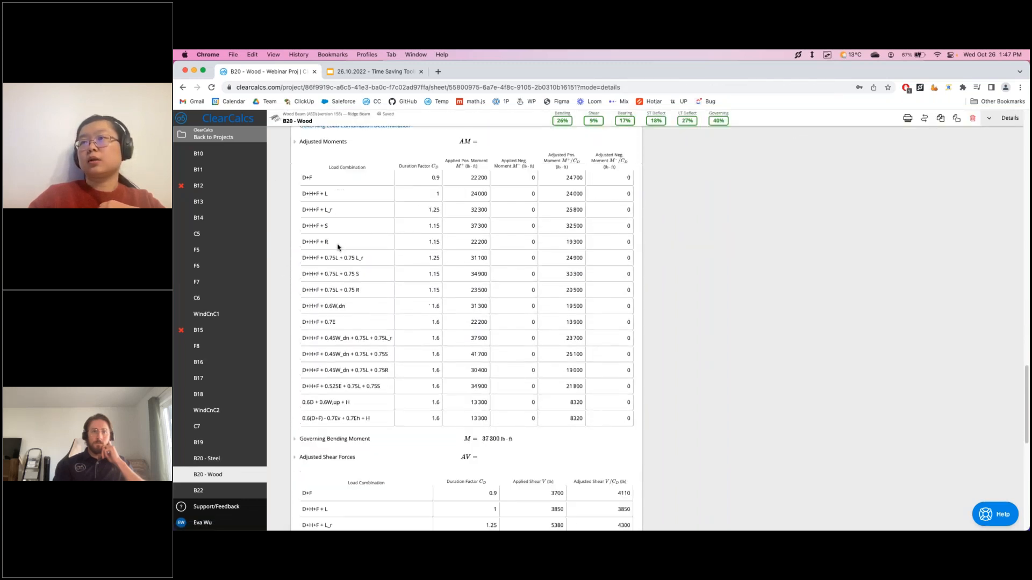
{"action": "scroll", "coordinate": [361, 297], "scroll_direction": "down", "scroll_amount": 3}
{"action": "scroll", "coordinate": [405, 296], "scroll_direction": "up", "scroll_amount": 5}
{"action": "scroll", "coordinate": [537, 301], "scroll_direction": "up", "scroll_amount": 4}
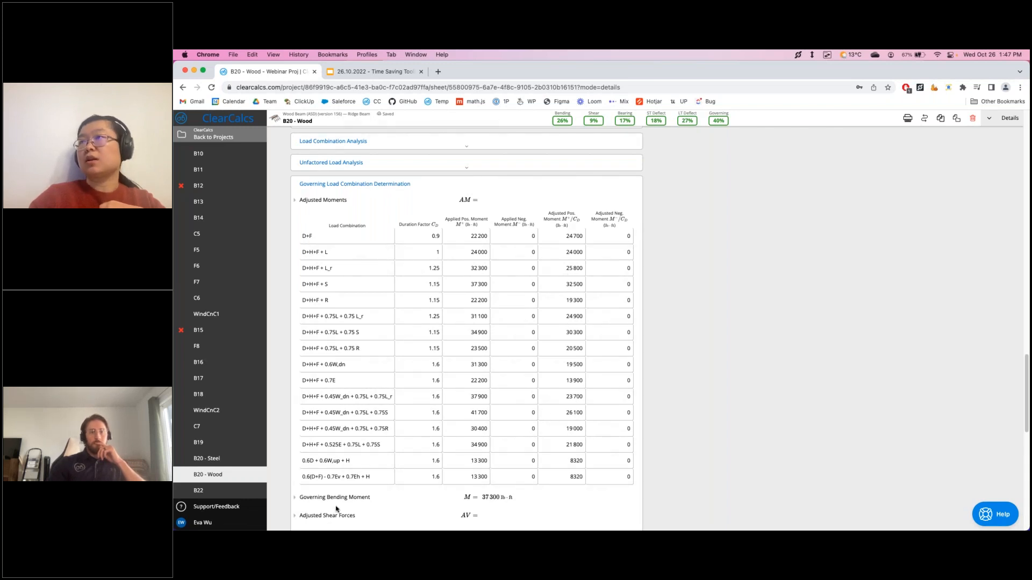
{"action": "scroll", "coordinate": [457, 430], "scroll_direction": "down", "scroll_amount": 1}
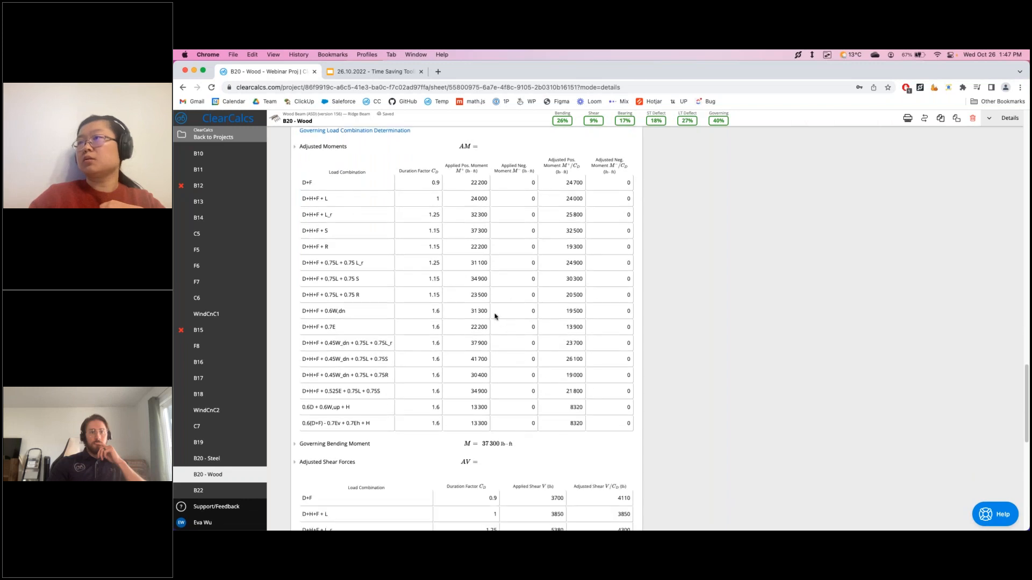
{"action": "left_click_drag", "start_coordinate": [471, 343], "coordinate": [489, 345]}
{"action": "left_click_drag", "start_coordinate": [302, 344], "coordinate": [370, 343]}
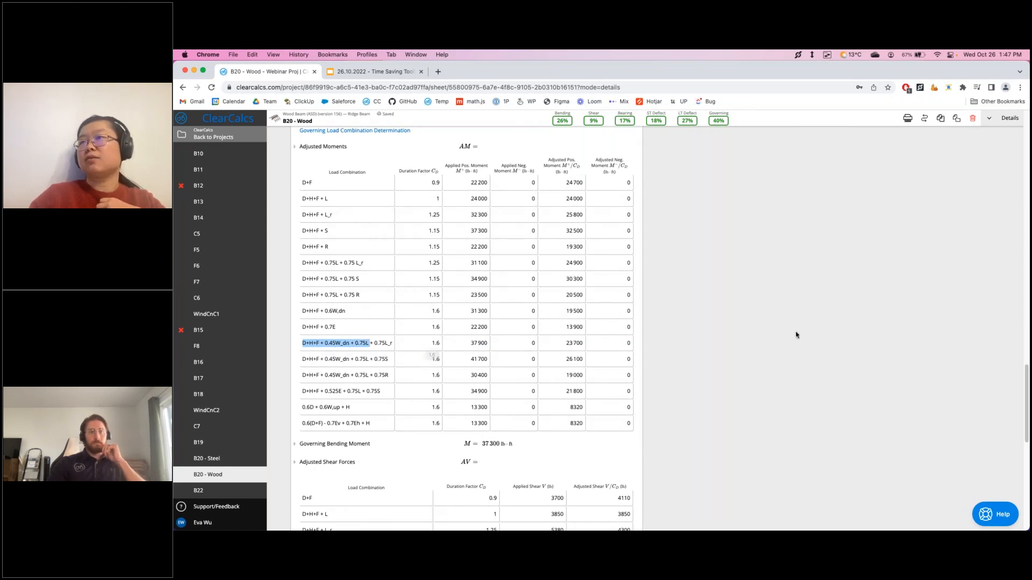
Set the graphed load combination to D + 0.45W_dn + 0.75L + 0.75Lr and review the shear, moment and deflection graphs
{"action": "scroll", "coordinate": [797, 334], "scroll_direction": "up", "scroll_amount": 10}
{"action": "scroll", "coordinate": [830, 333], "scroll_direction": "up", "scroll_amount": 10}
{"action": "scroll", "coordinate": [831, 333], "scroll_direction": "down", "scroll_amount": 8}
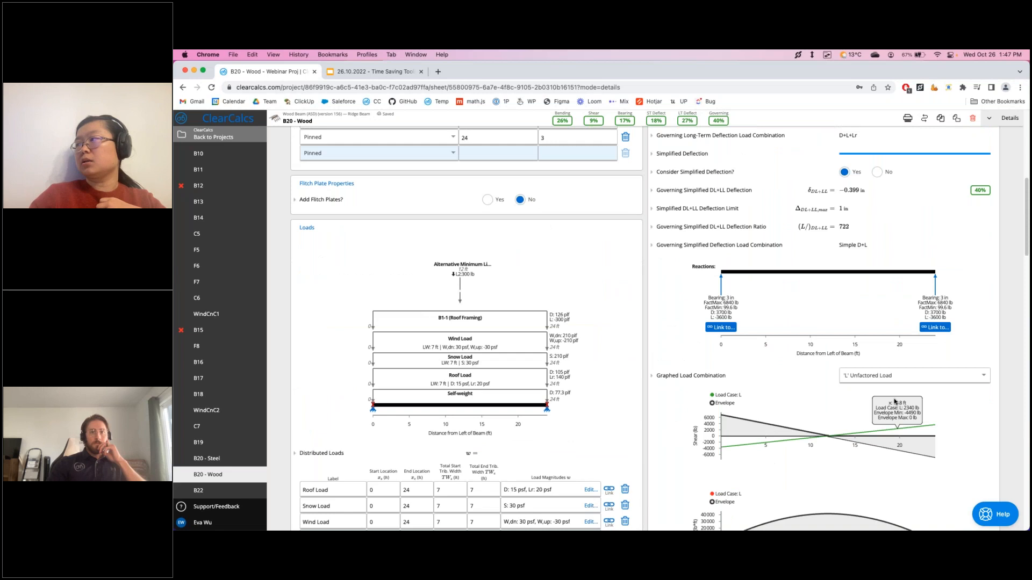
{"action": "left_click", "coordinate": [898, 322]}
{"action": "scroll", "coordinate": [899, 353], "scroll_direction": "up", "scroll_amount": 5}
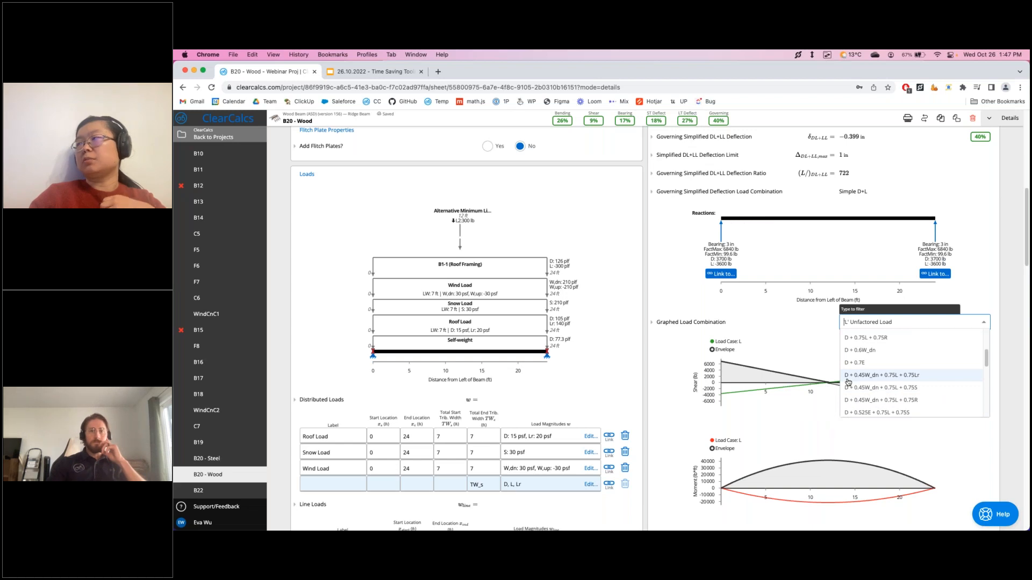
{"action": "left_click", "coordinate": [922, 376]}
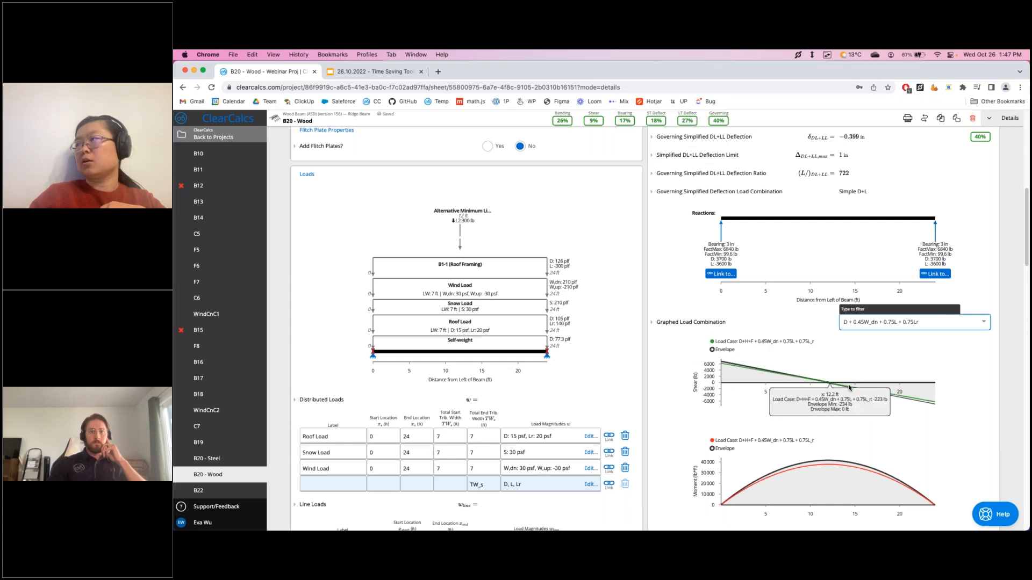
{"action": "scroll", "coordinate": [904, 422], "scroll_direction": "down", "scroll_amount": 2}
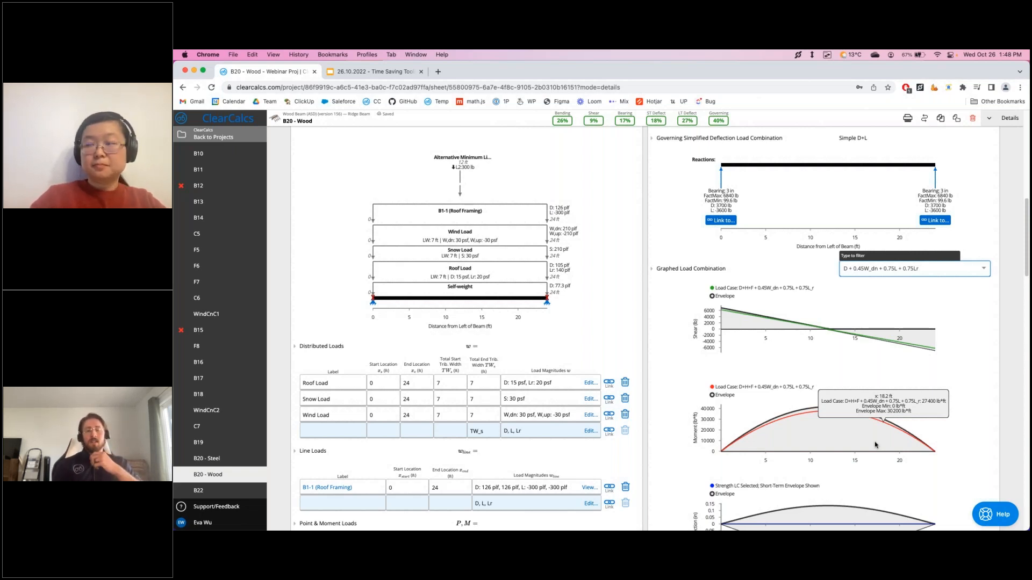
{"action": "scroll", "coordinate": [874, 445], "scroll_direction": "down", "scroll_amount": 2}
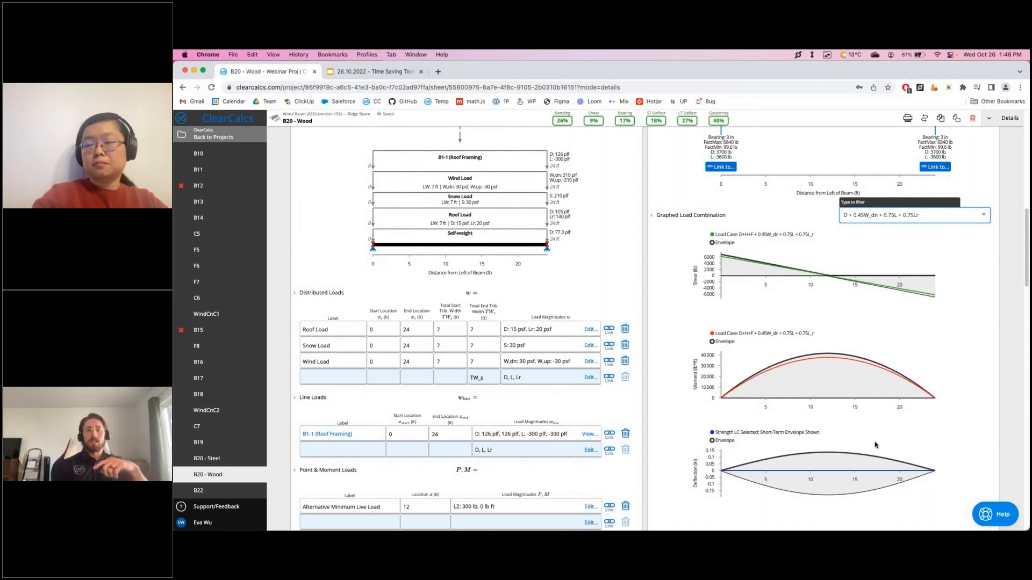
View the description and equation behind the Governing Applied Bending Moment in the summary, and collapse them again
{"action": "scroll", "coordinate": [862, 427], "scroll_direction": "up", "scroll_amount": 1}
{"action": "scroll", "coordinate": [858, 424], "scroll_direction": "up", "scroll_amount": 10}
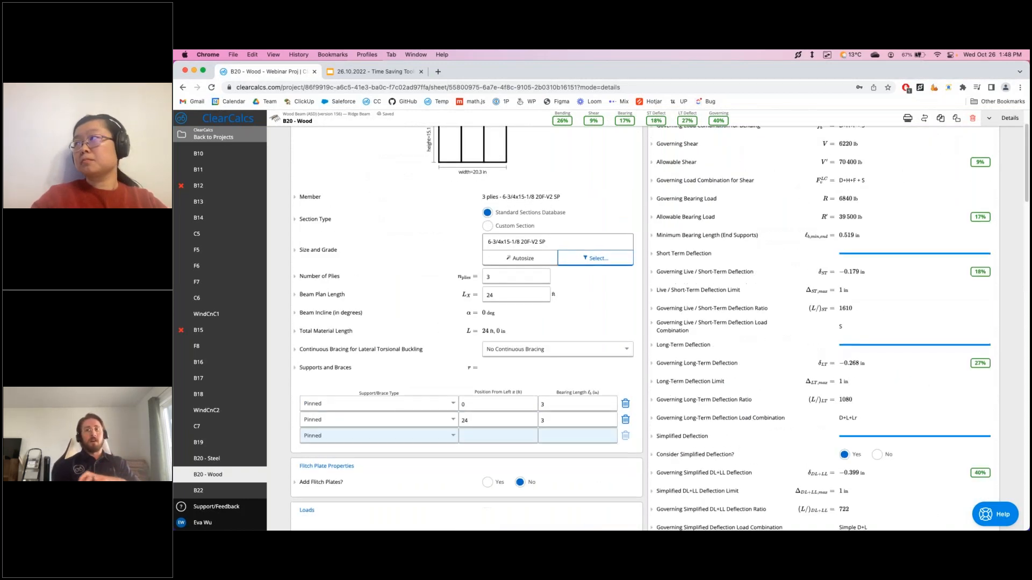
{"action": "left_click", "coordinate": [699, 155]}
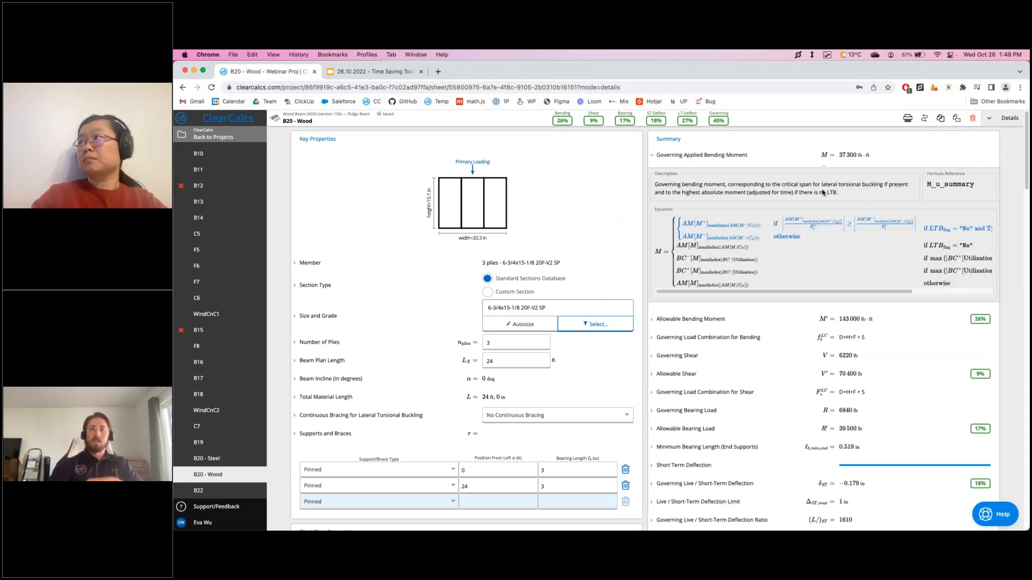
{"action": "left_click", "coordinate": [654, 155]}
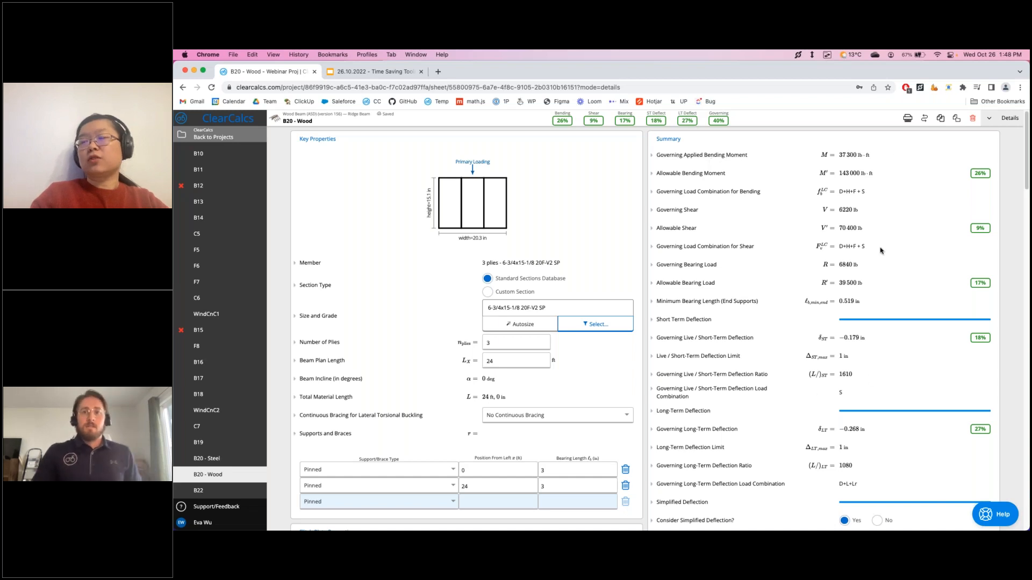
{"action": "scroll", "coordinate": [371, 365], "scroll_direction": "down", "scroll_amount": 10}
{"action": "scroll", "coordinate": [368, 380], "scroll_direction": "up", "scroll_amount": 10}
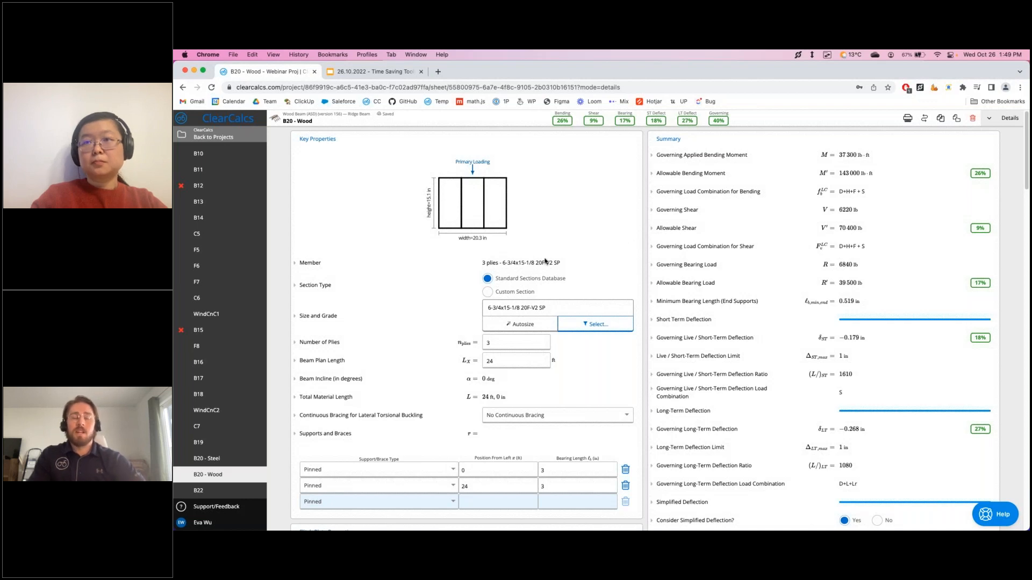
Open the help widget and choose to start a support conversation by email
{"action": "mouse_move", "coordinate": [236, 464]}
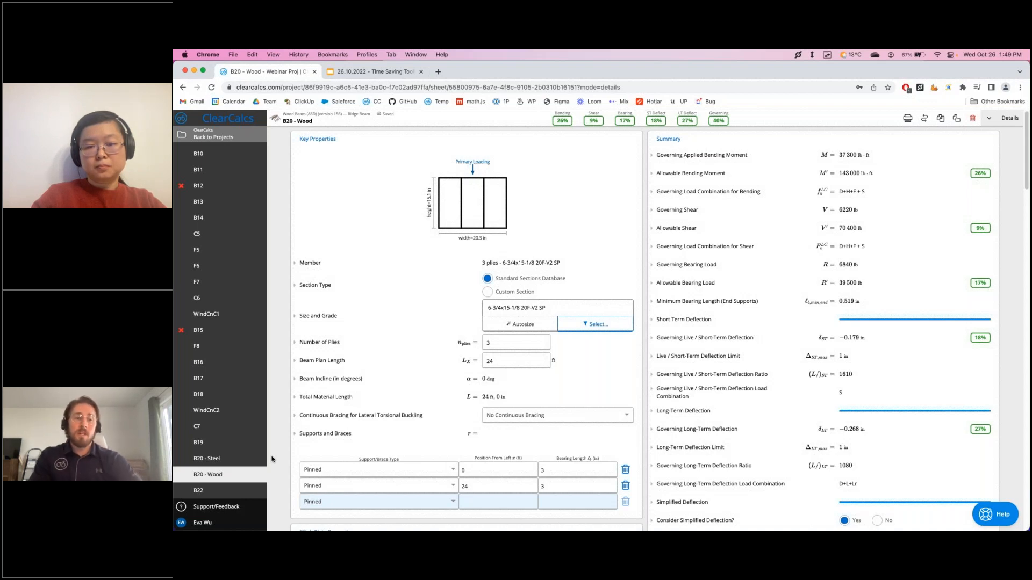
{"action": "left_click", "coordinate": [995, 514]}
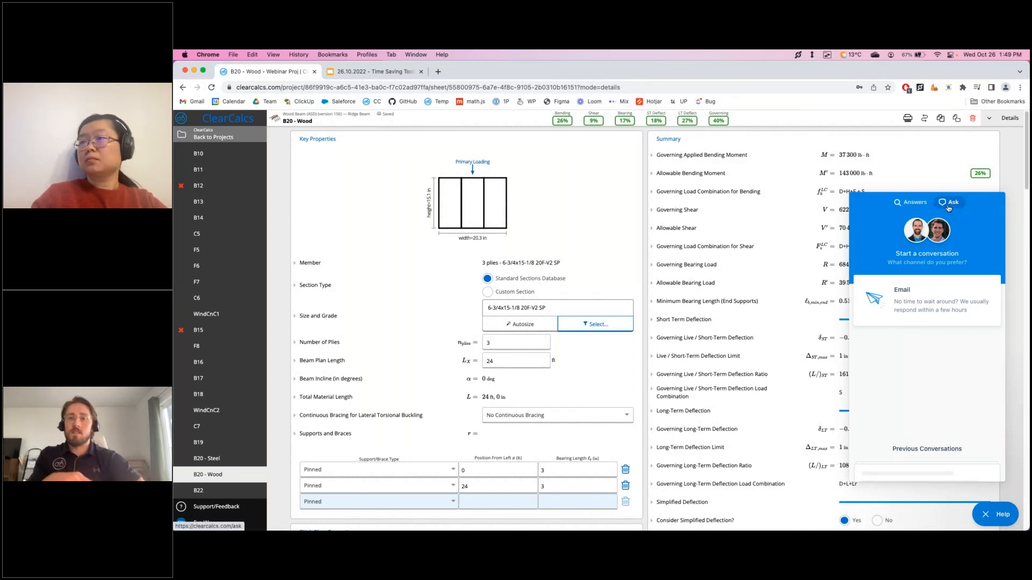
{"action": "left_click", "coordinate": [917, 304]}
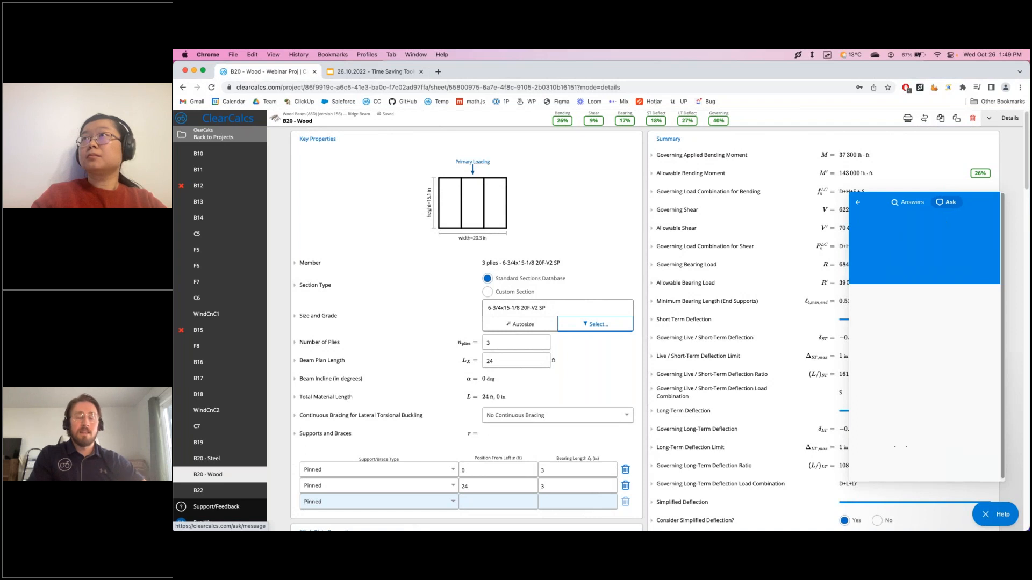